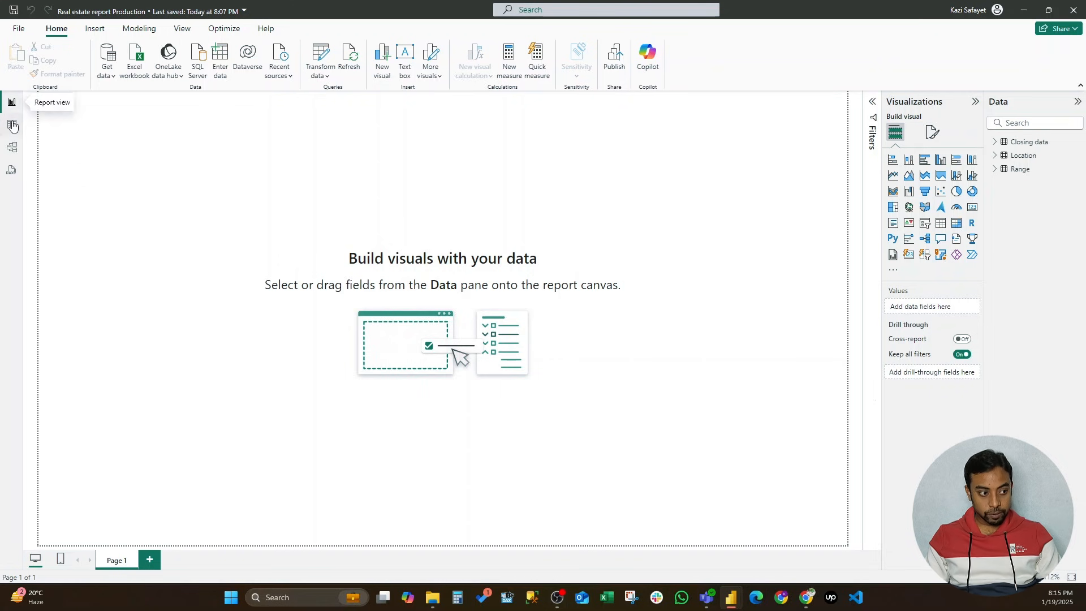
- View the rows of the Closing data table and select its Closing Date column for inspection
left_click(12, 126)
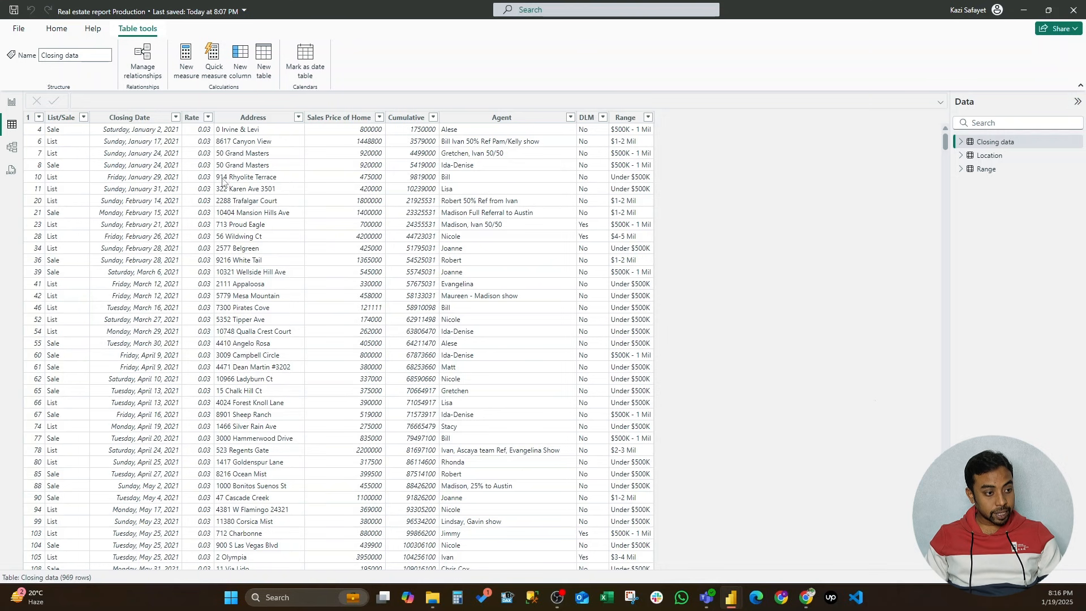
left_click(129, 119)
left_click(129, 120)
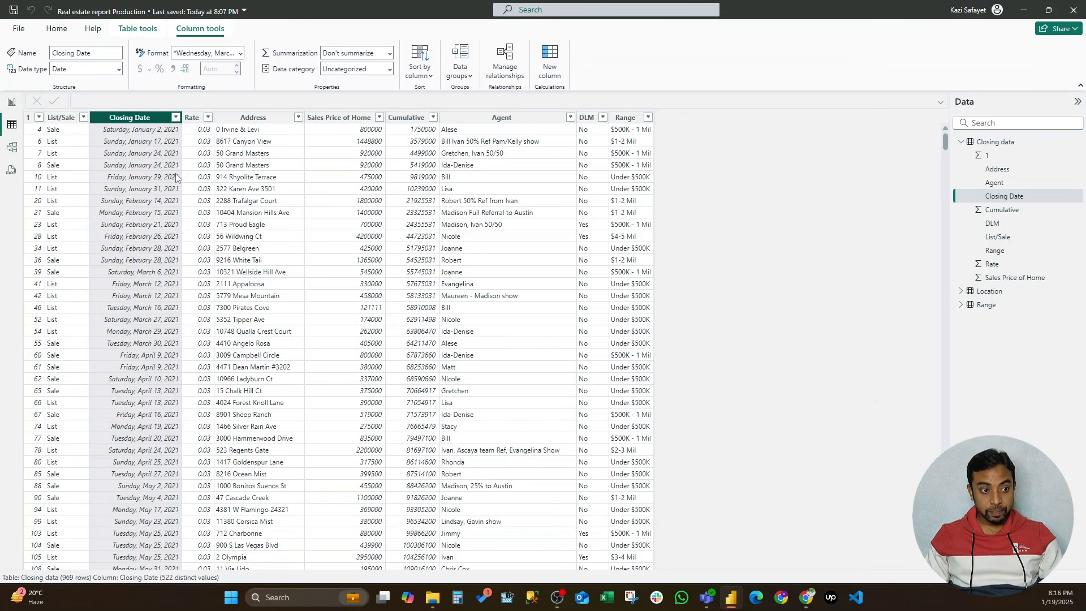
left_click_drag(301, 7, 319, 46)
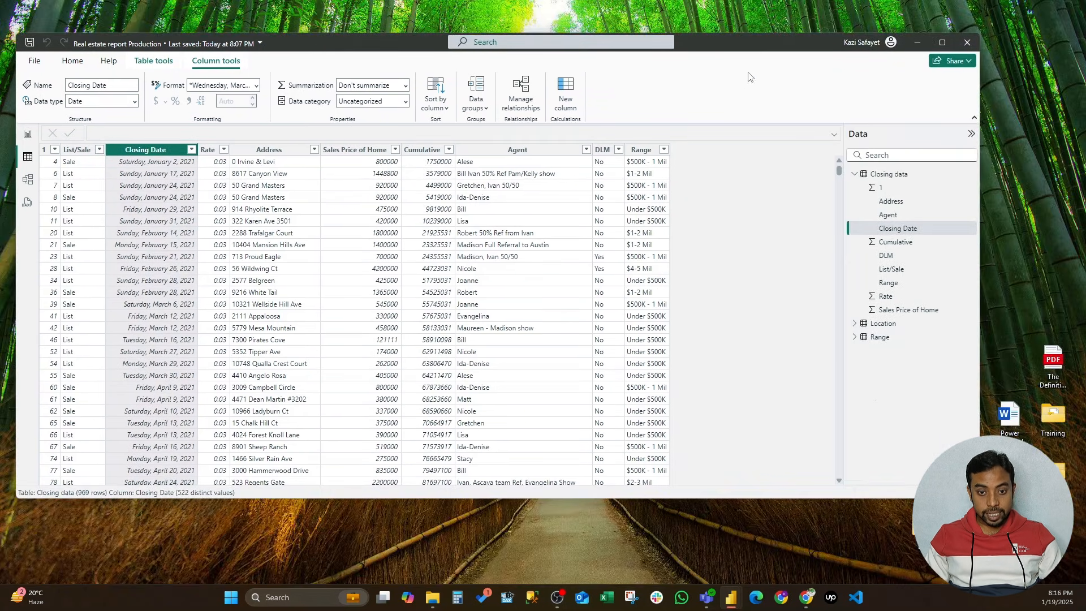
left_click(941, 43)
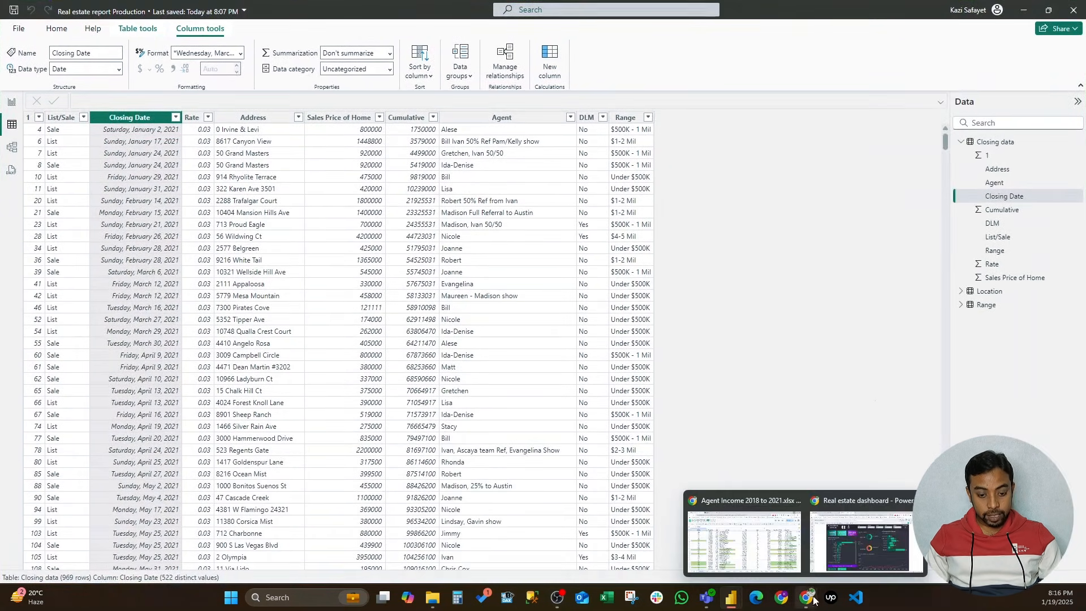
- Switch to the Real estate dashboard in the browser and expand the current-versus-prior-period line chart to daily level, then return to Power BI Desktop
left_click(848, 506)
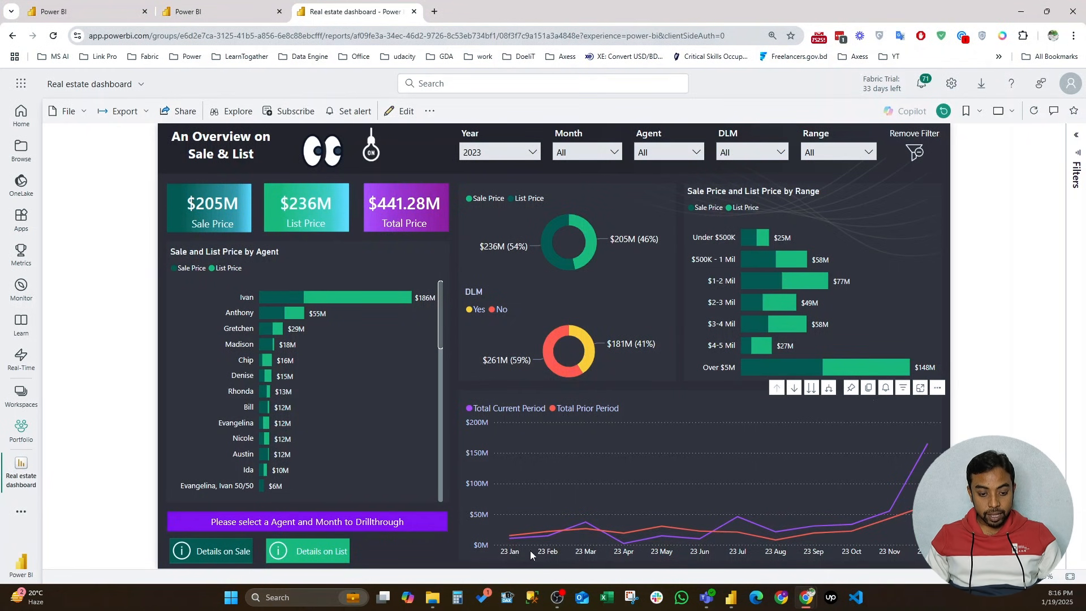
left_click(828, 390)
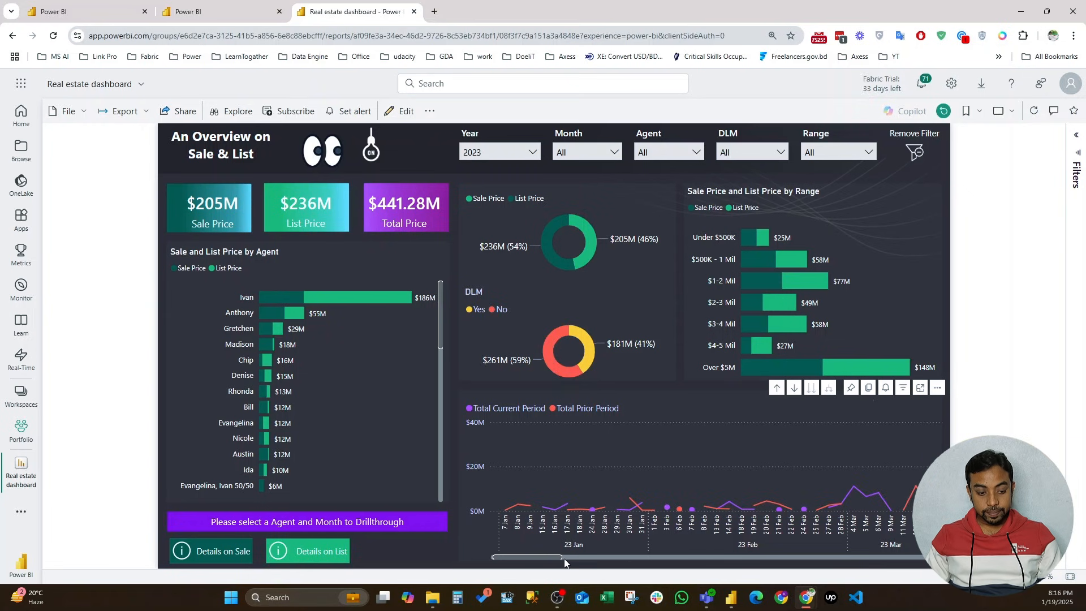
mouse_move(557, 558)
left_mouse_down()
mouse_move(628, 560)
mouse_move(537, 563)
left_mouse_up()
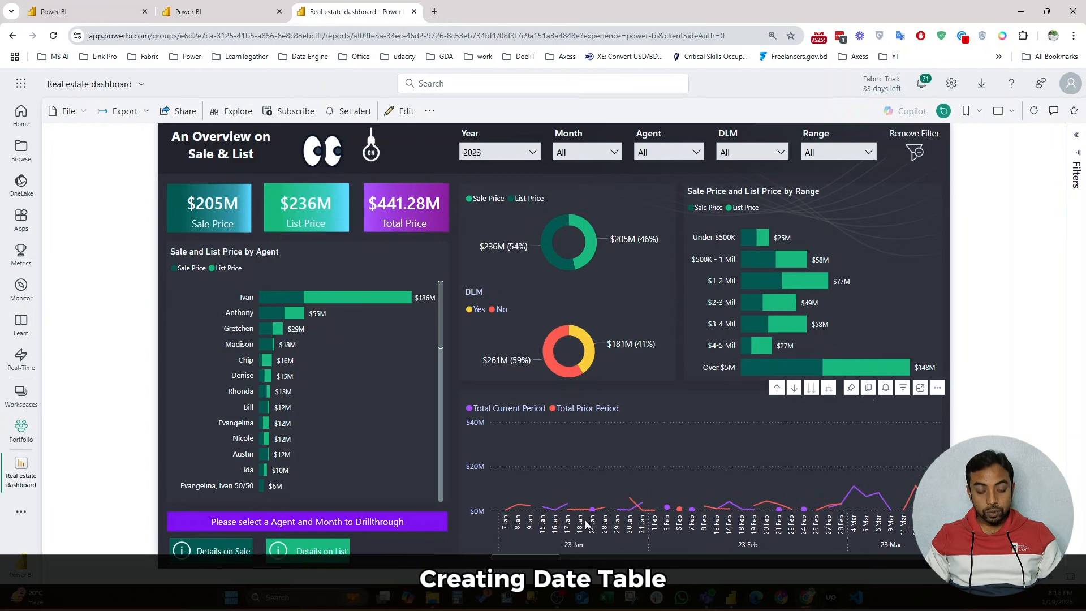
left_click(1020, 11)
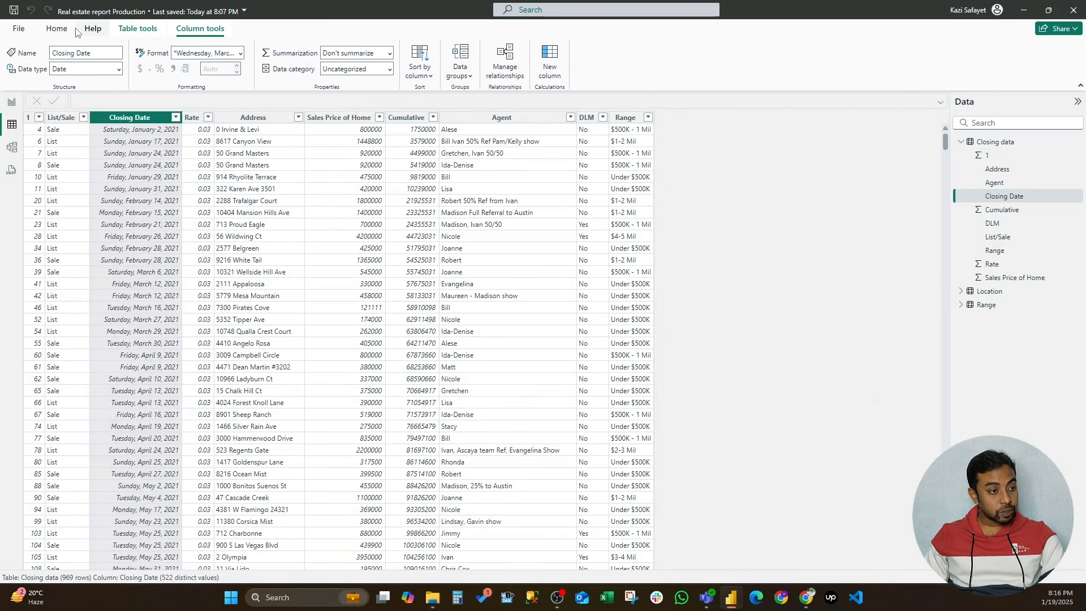
- Create a calculated table named Date with the formula CALENDARAUTO()
left_click(133, 30)
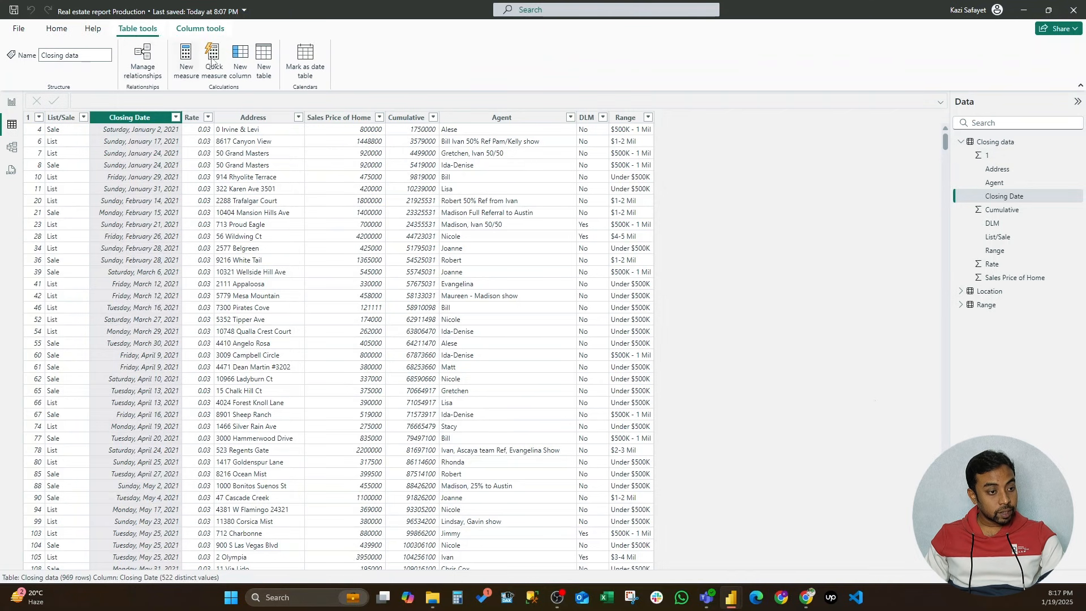
left_click(264, 57)
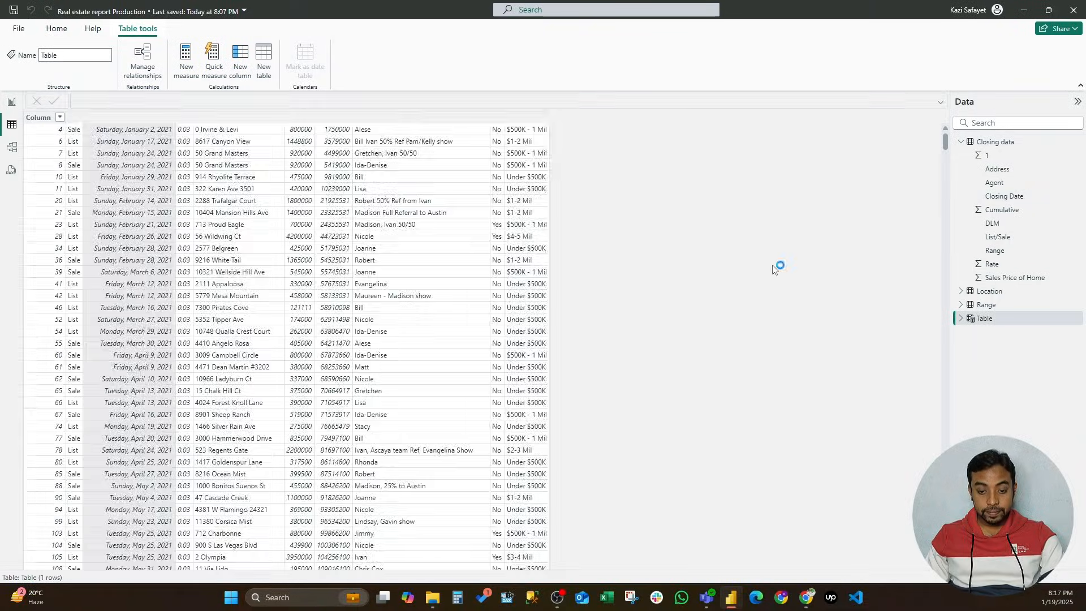
double_click(100, 100)
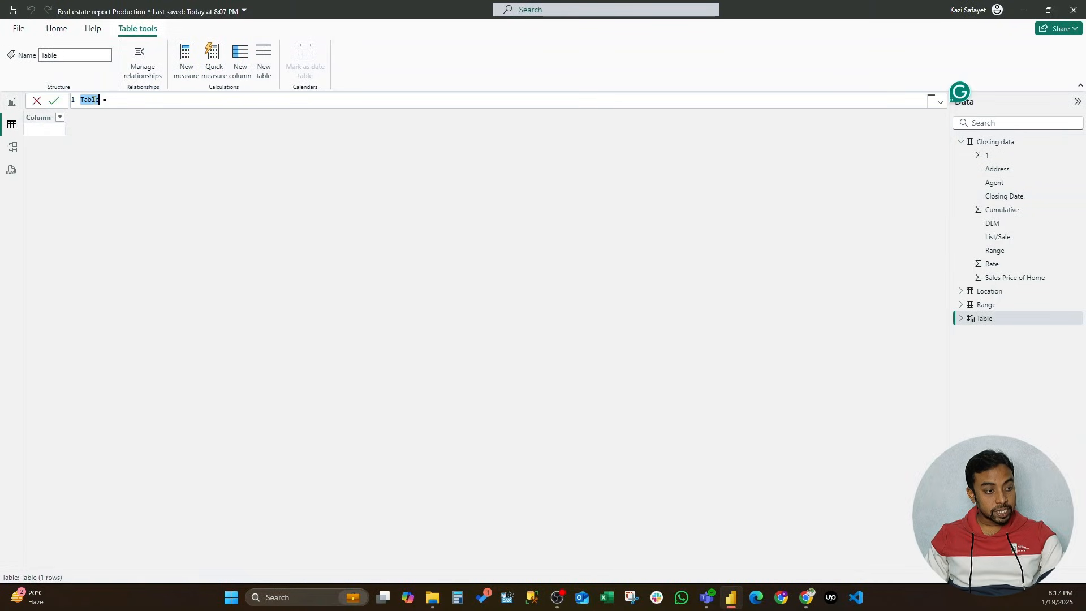
type("Date")
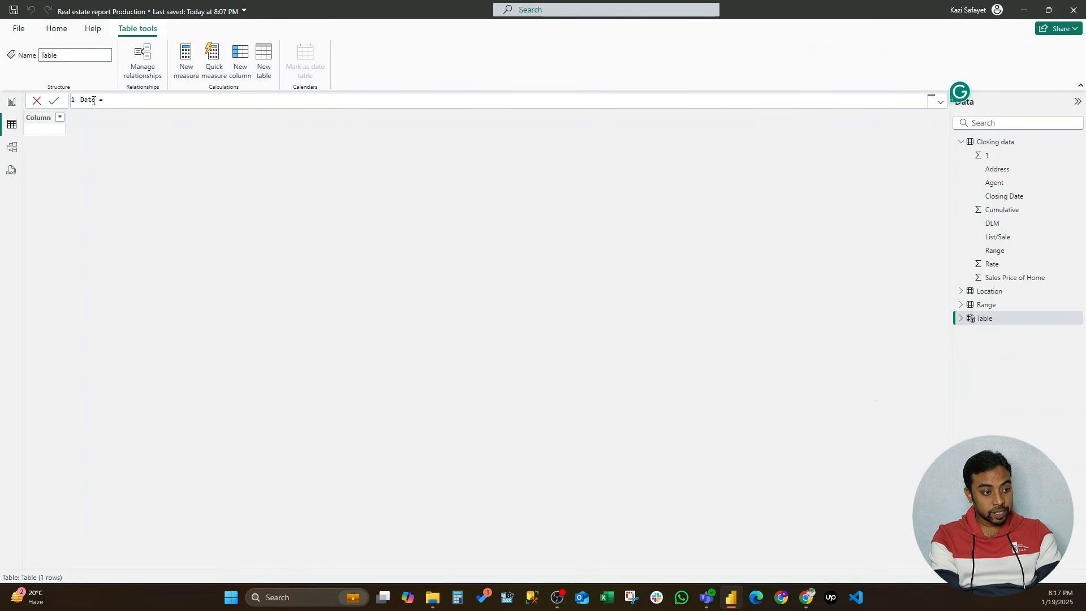
type("Ca")
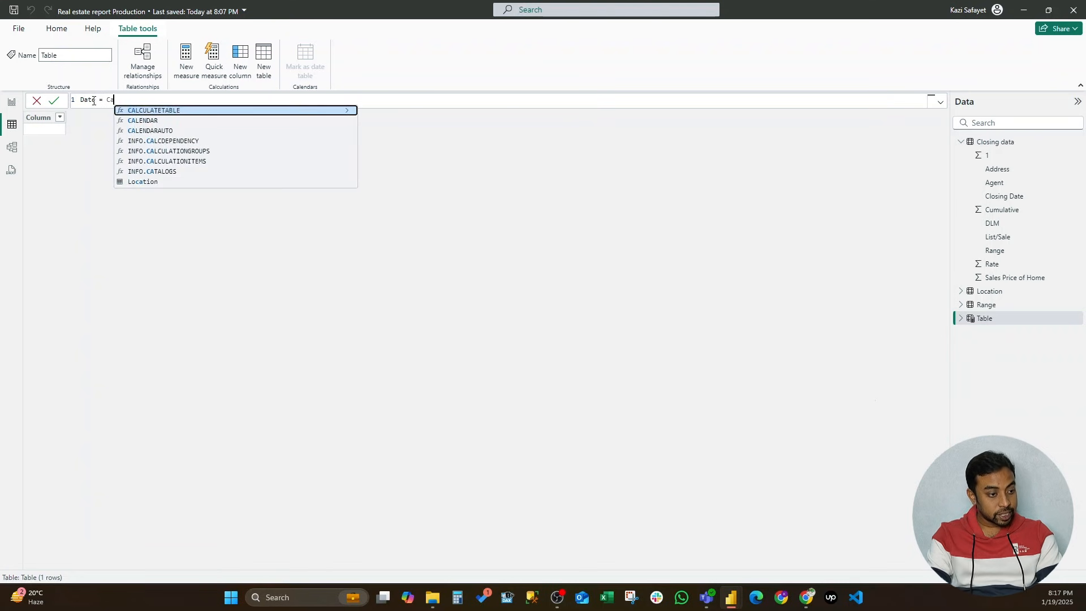
key("Down")
key("Down")
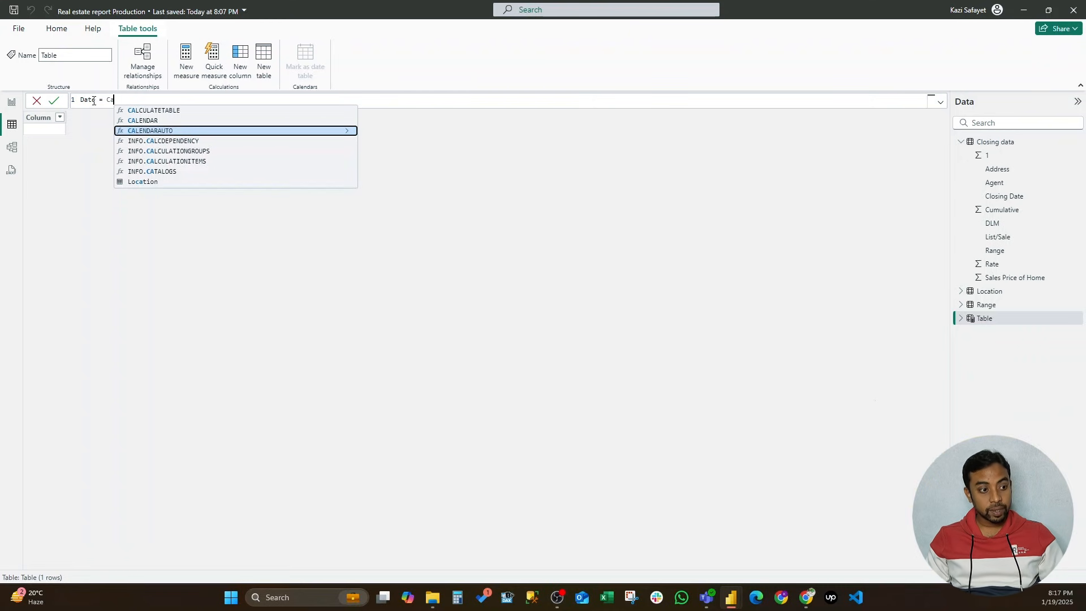
left_click(159, 135)
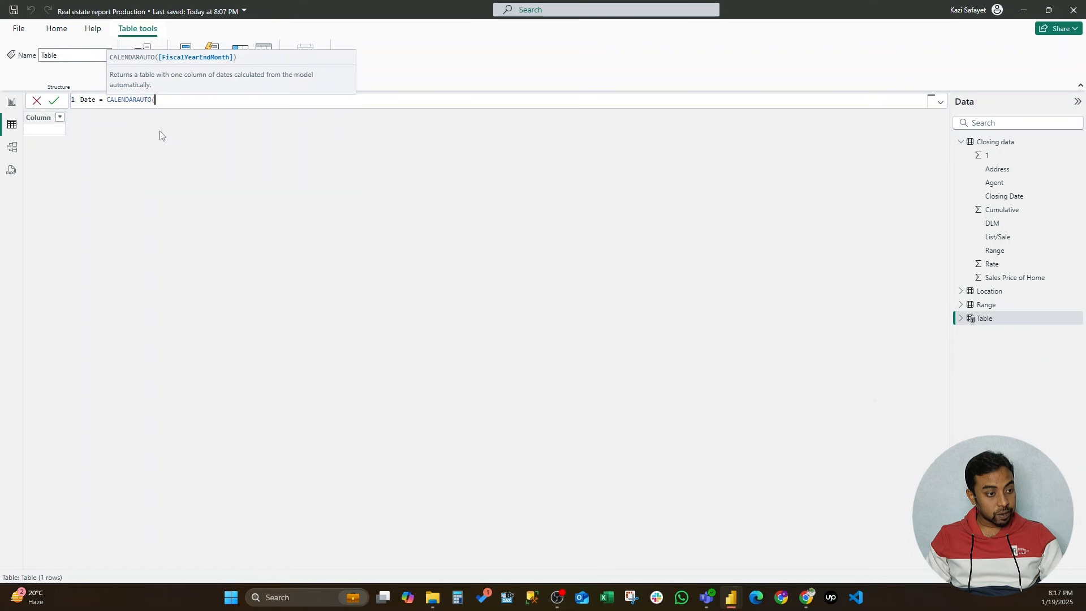
type(")")
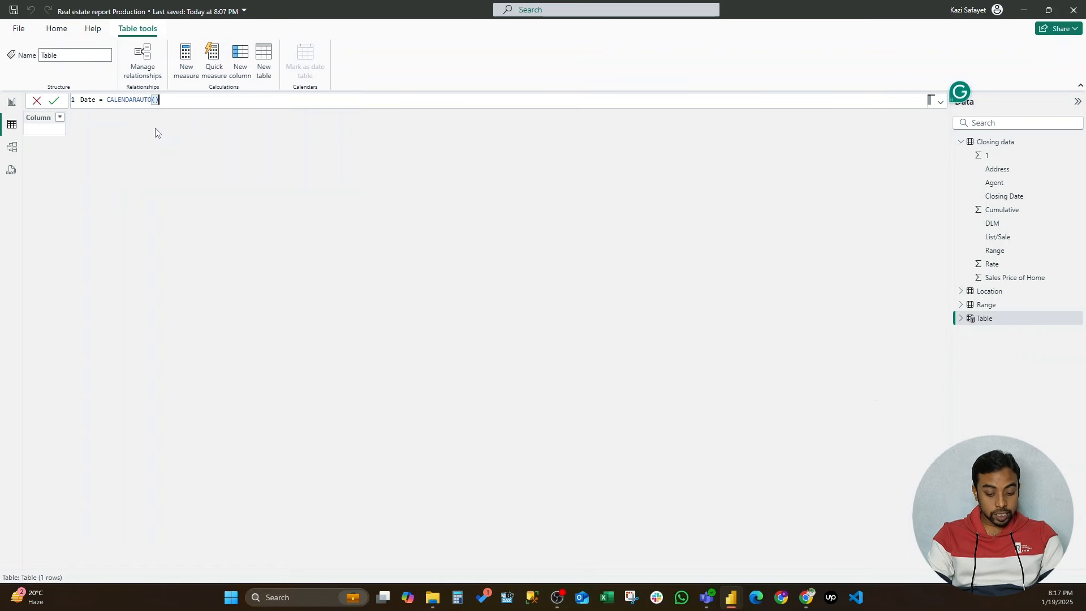
key("Return")
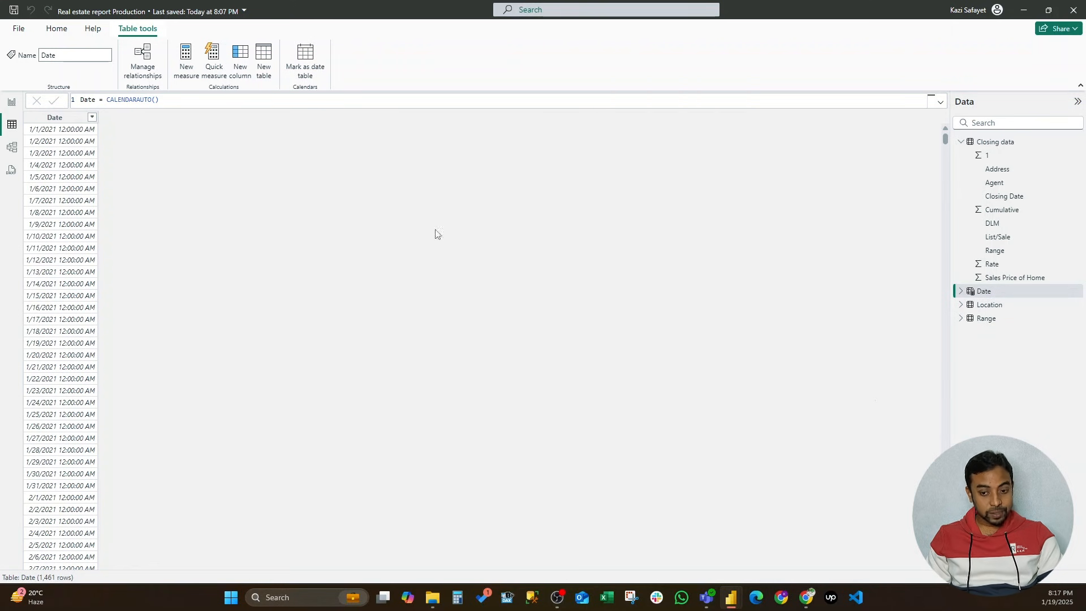
- Add a calculated column to the Date table and name it Month
right_click(982, 290)
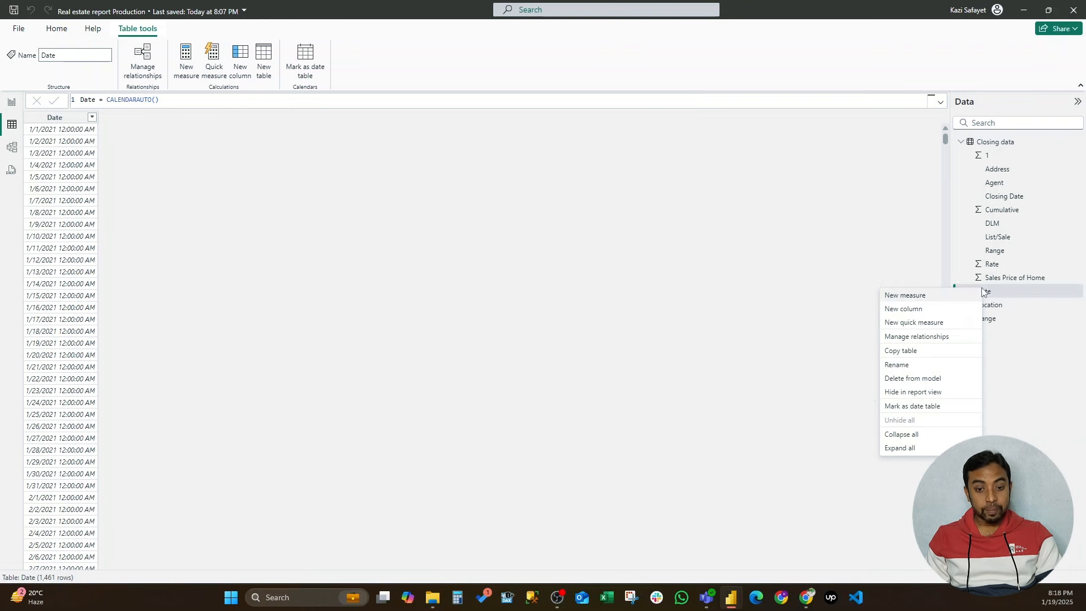
left_click(922, 312)
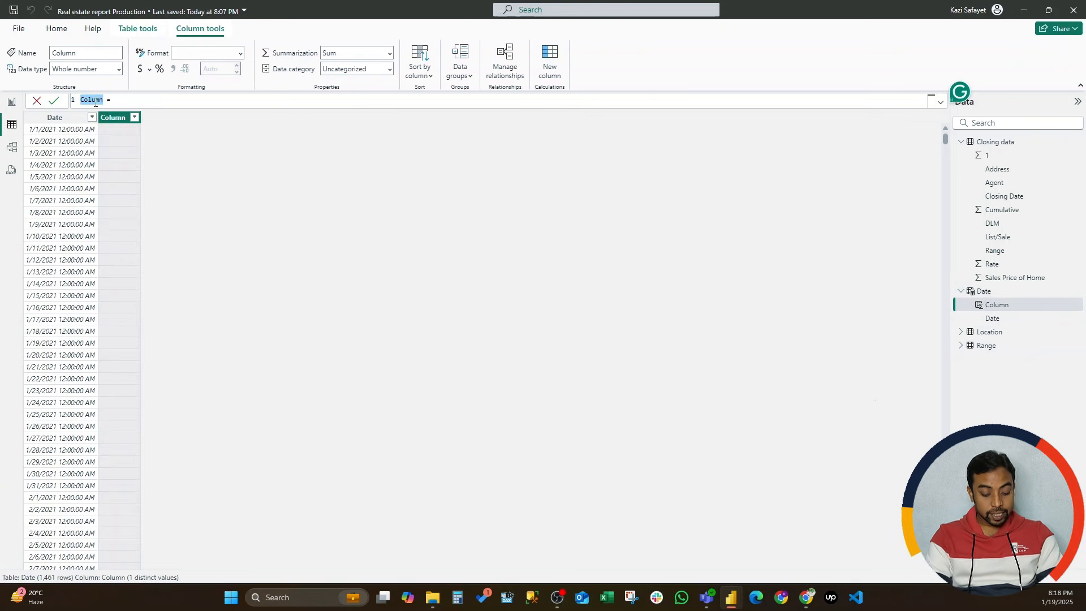
type("month")
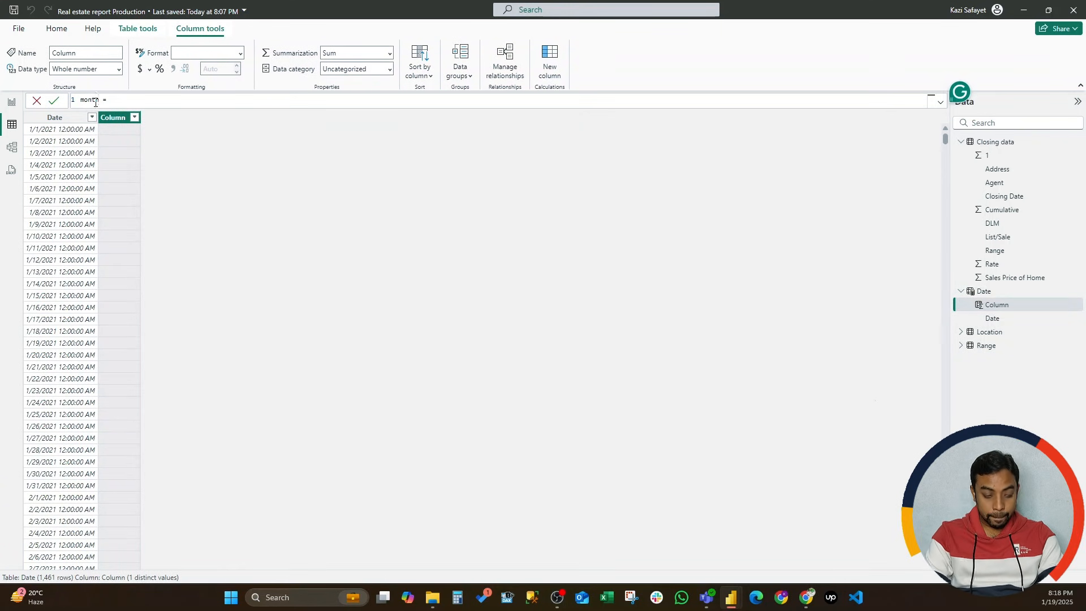
key("Left")
key("Left")
key("Left")
key("Left")
key("shift+Left")
type("M")
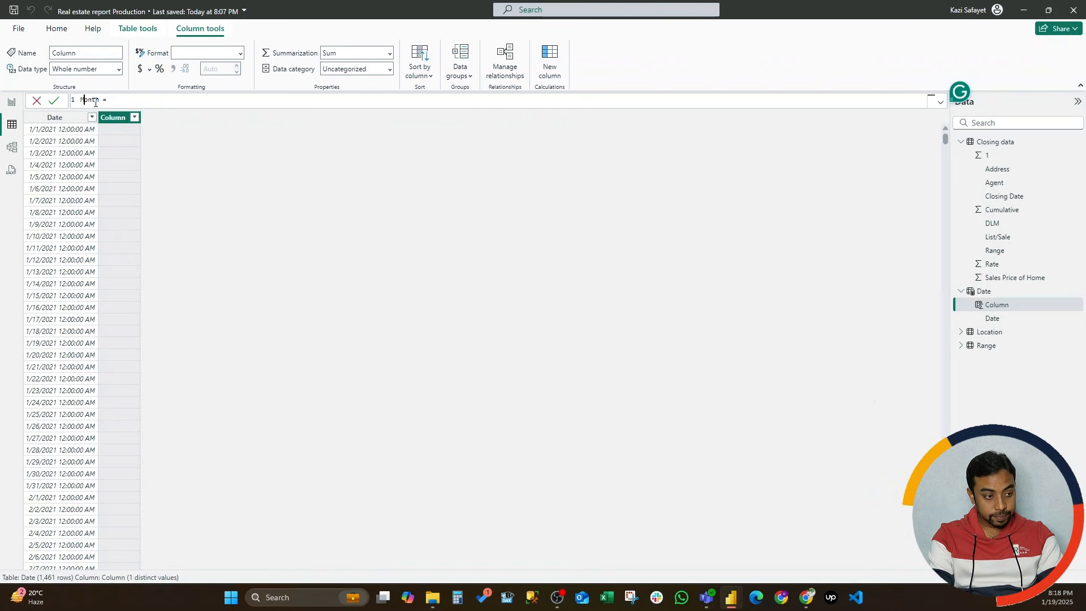
- Define the new column's formula as MONTH('Date'[Date])
key("End")
type("M")
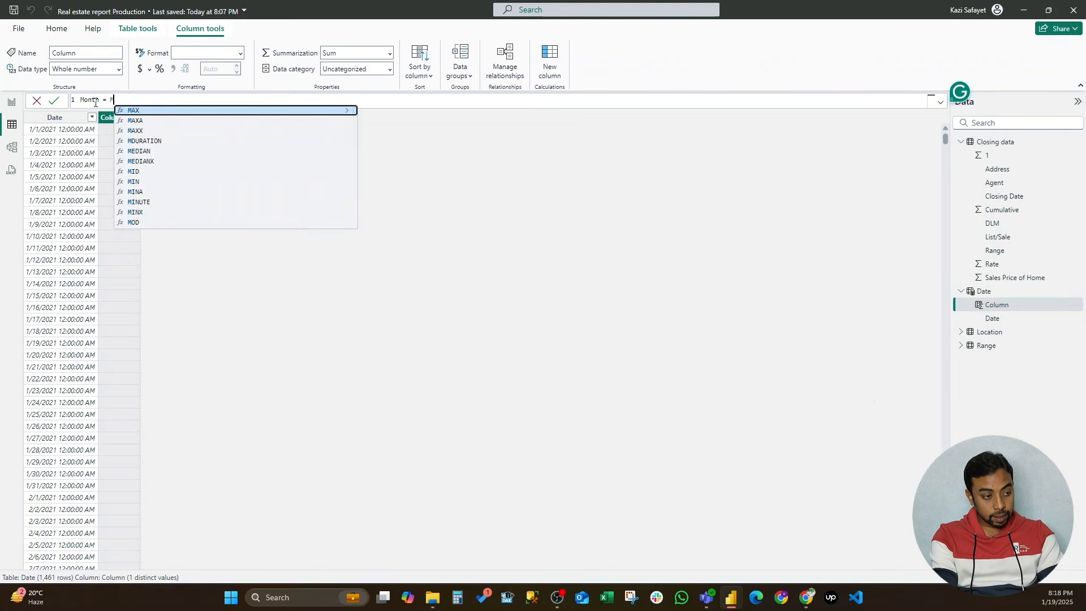
type("on")
key("Tab")
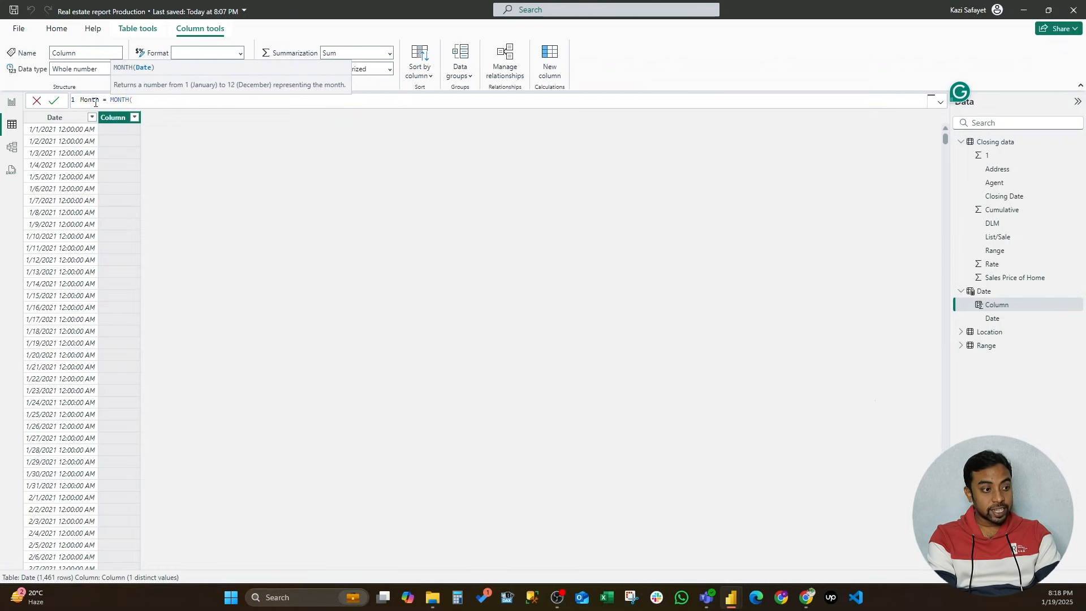
type("Date")
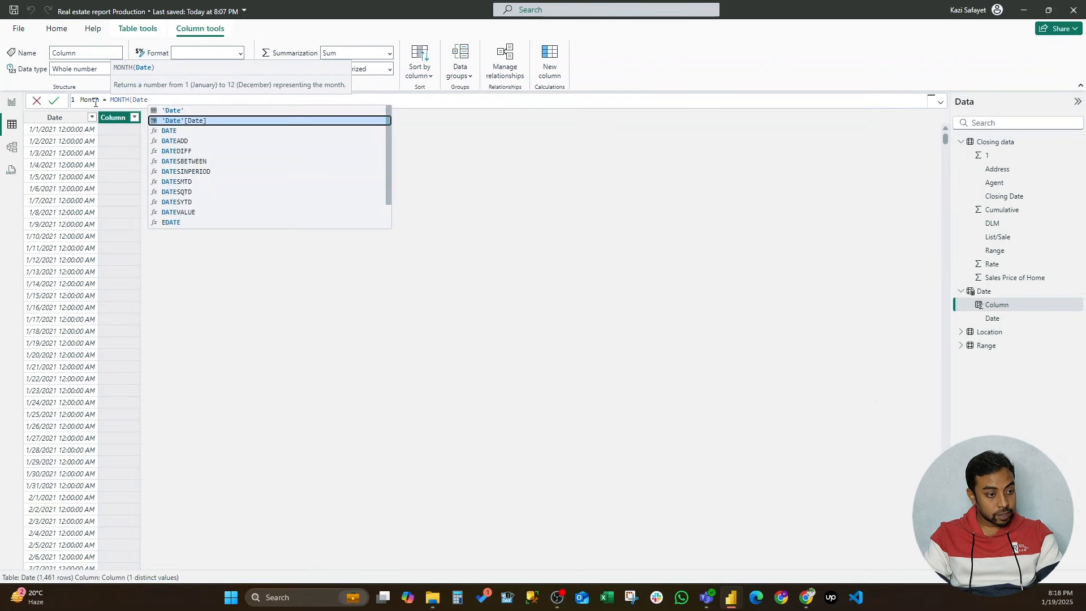
key("Tab")
type(")")
key("Return")
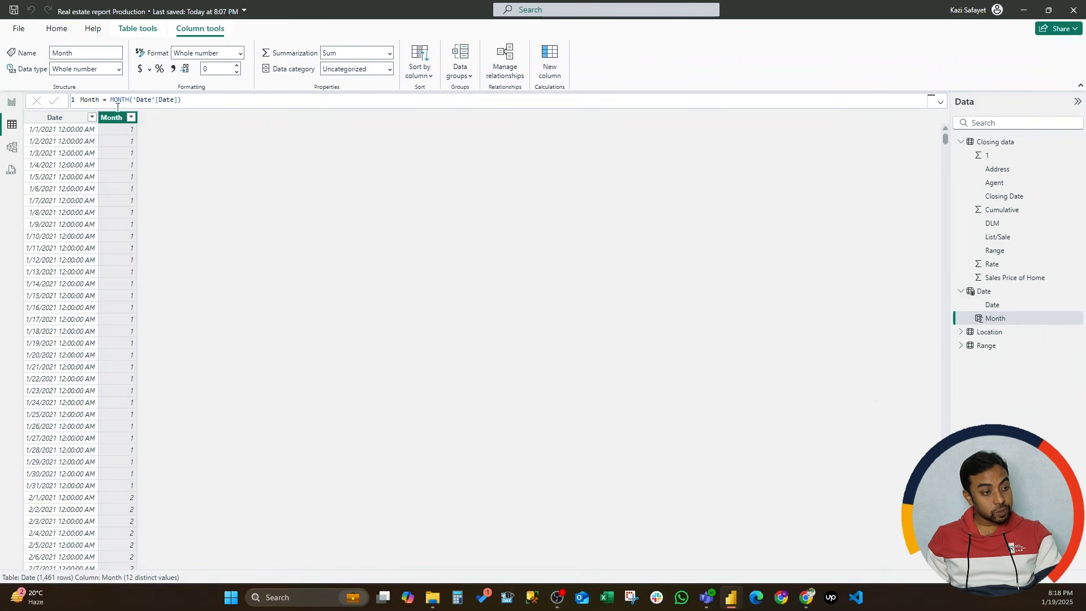
- Rename the month number column in the Date table as MonthNo
left_click_drag(111, 103, 186, 103)
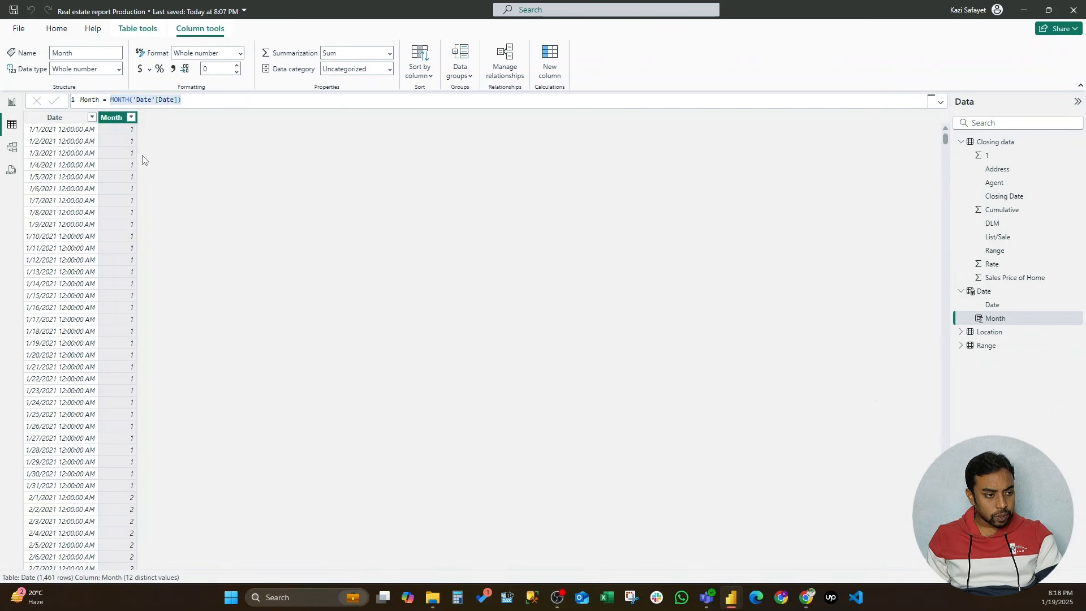
left_click(122, 100)
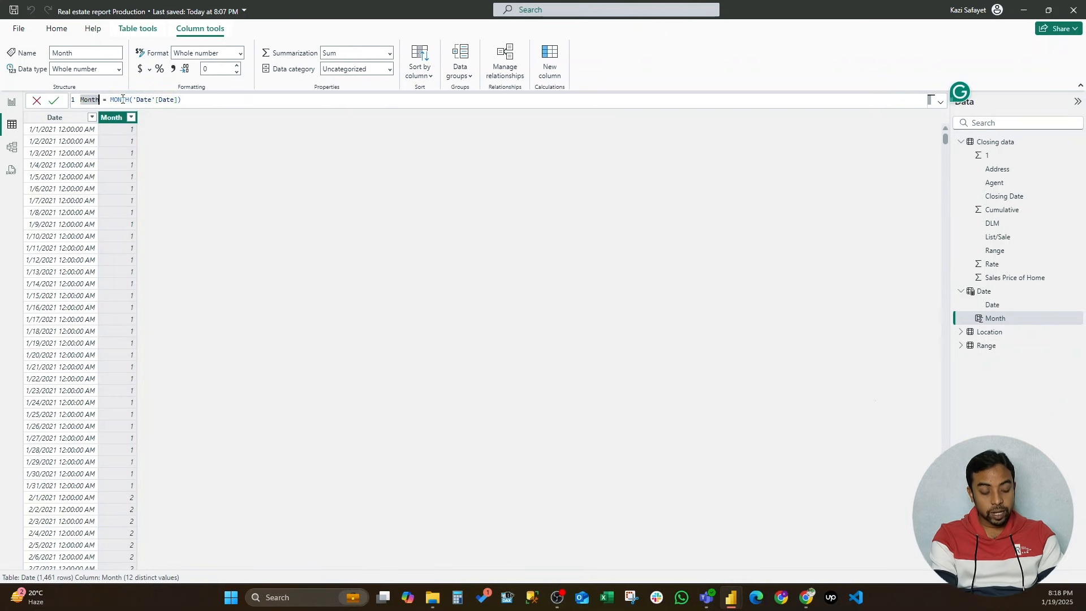
type("No")
key("Return")
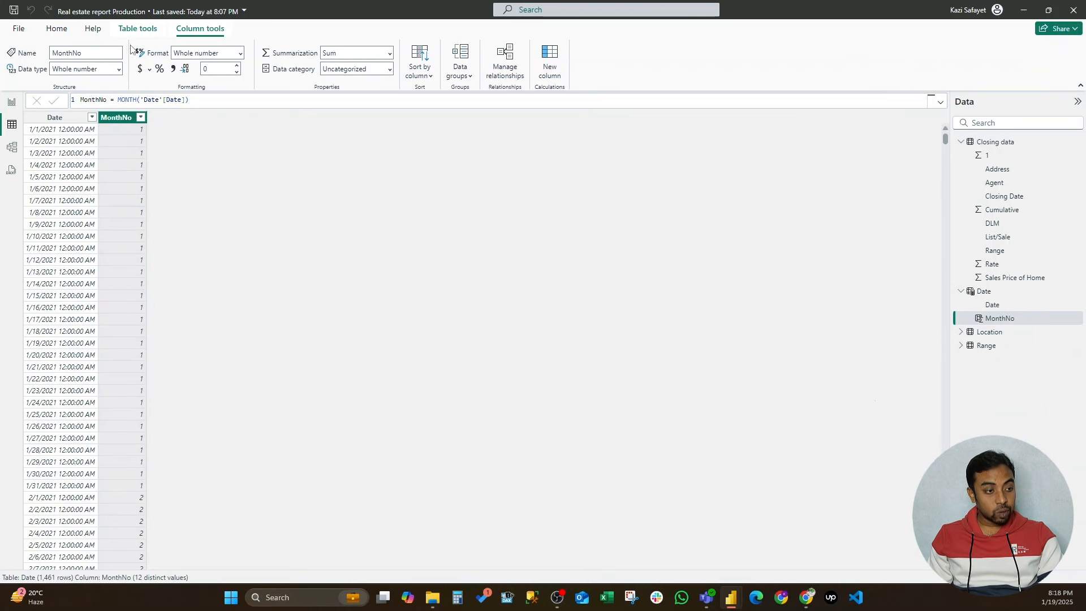
left_click(59, 29)
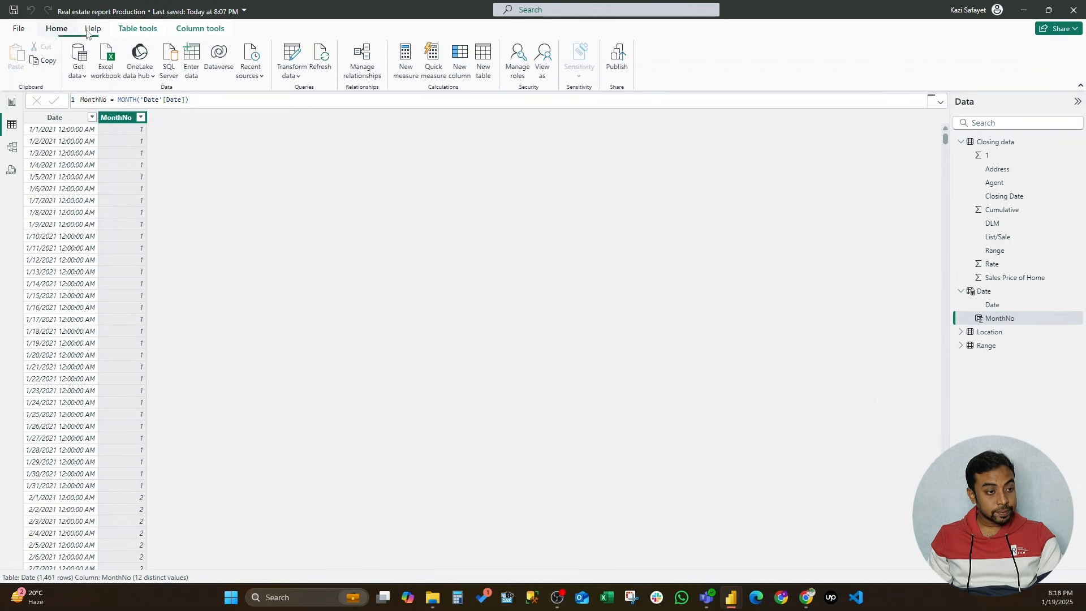
left_click(201, 28)
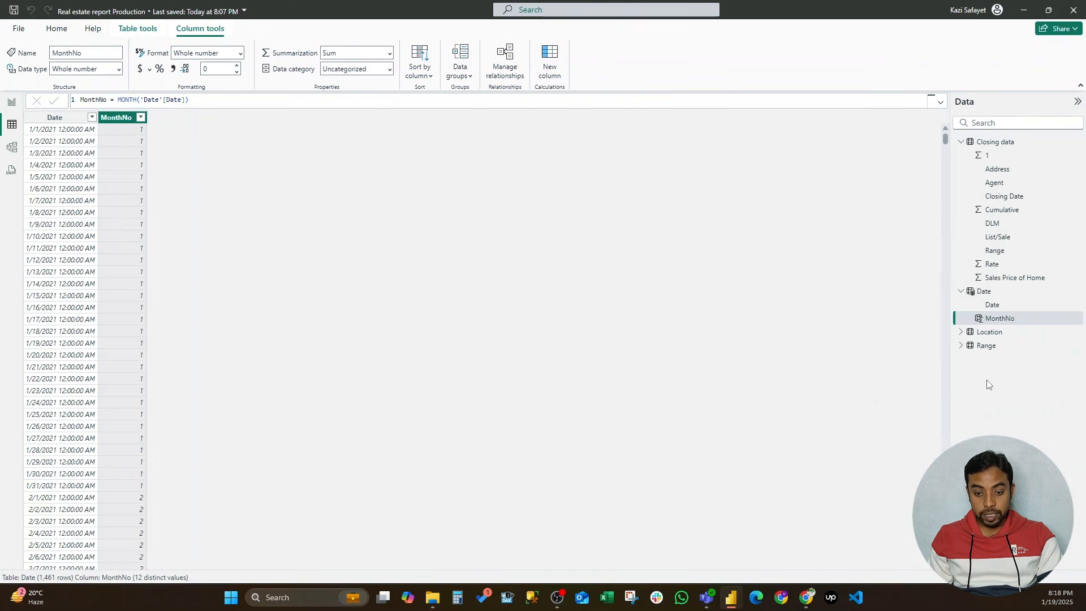
- Add a calculated column to the Date table and name it Month
right_click(985, 293)
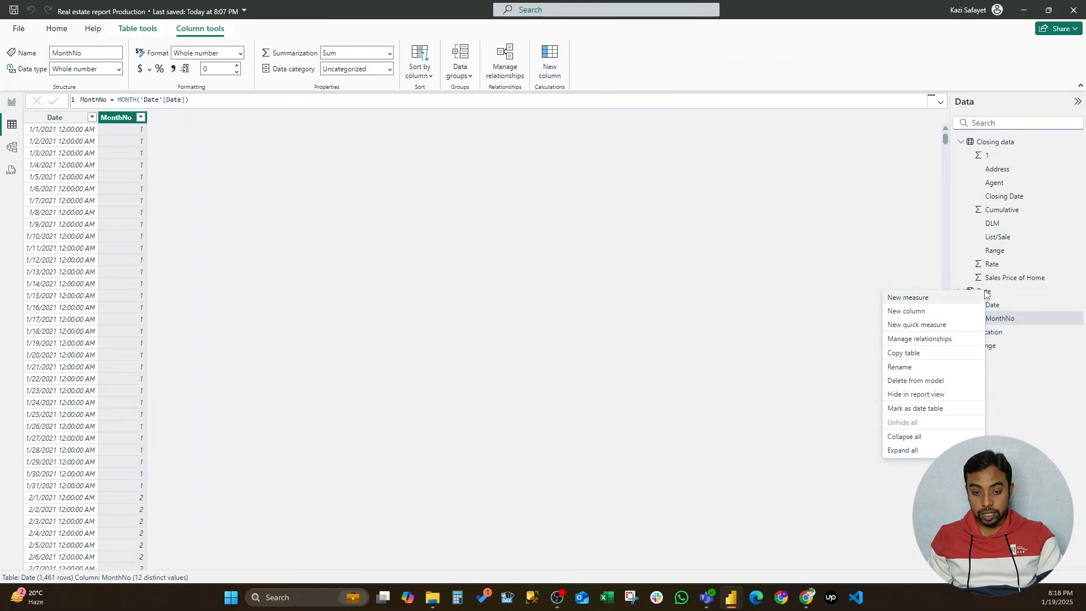
left_click(917, 312)
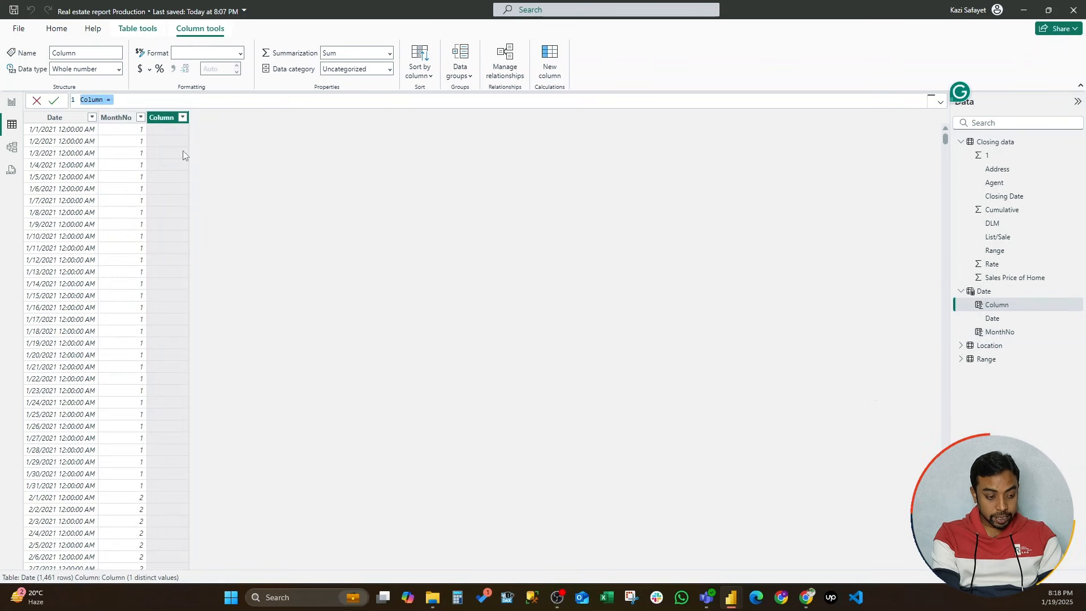
type("Month =")
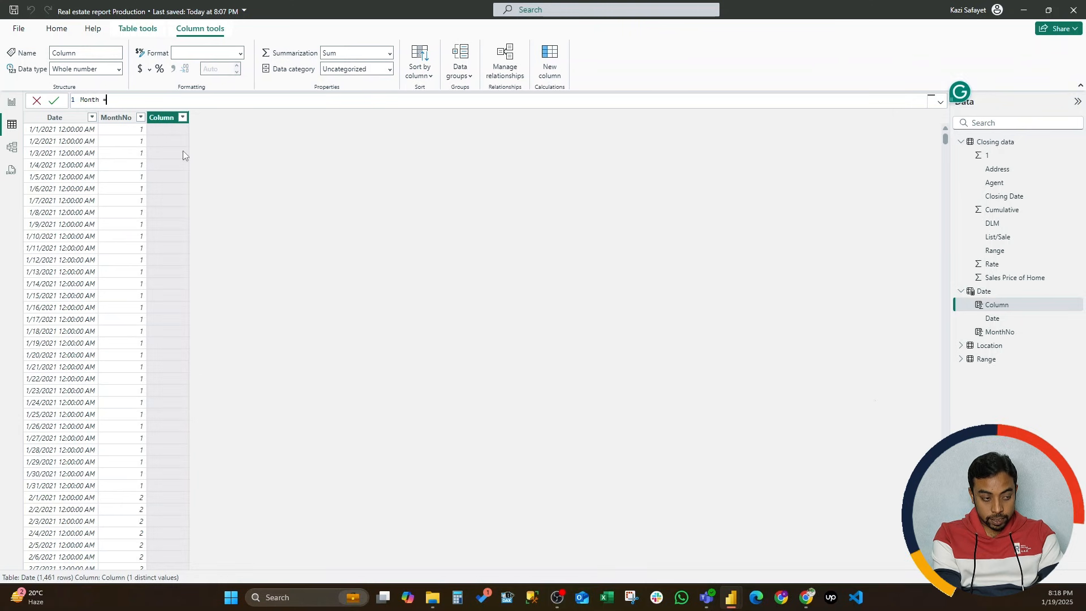
- Define the Month column's formula as FORMAT('Date'[Date], "mmm") to produce abbreviated month names
type(" Far")
key("BackSpace")
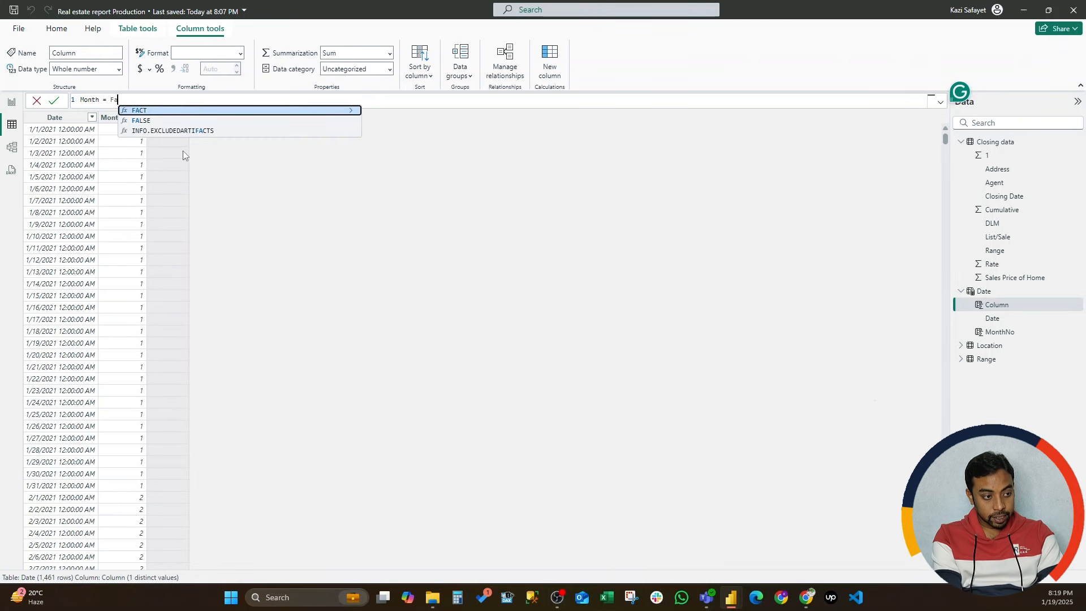
key("BackSpace")
type("or")
key("Tab")
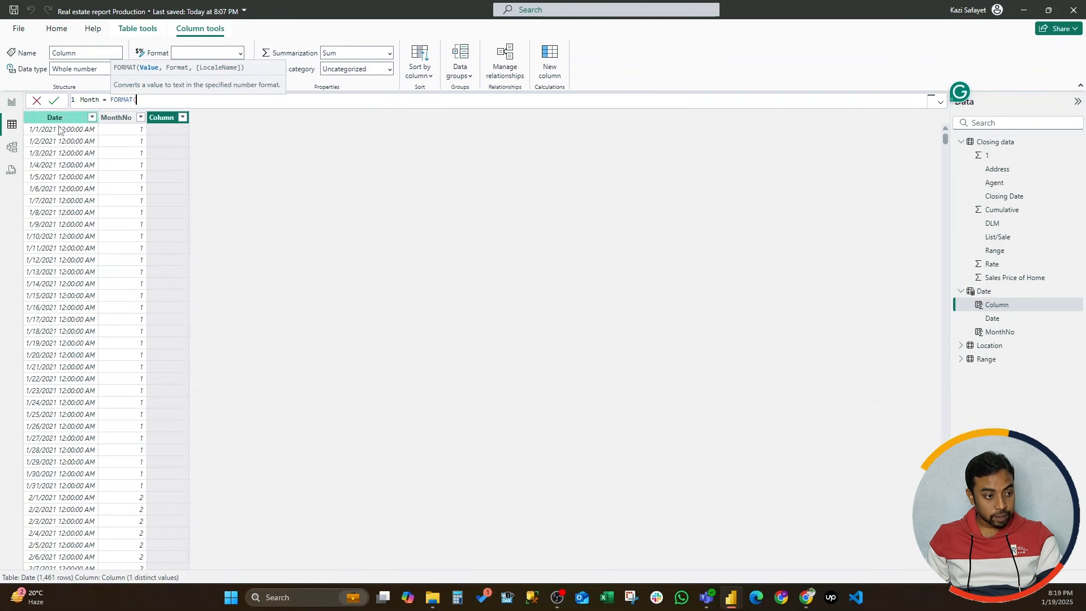
type("date")
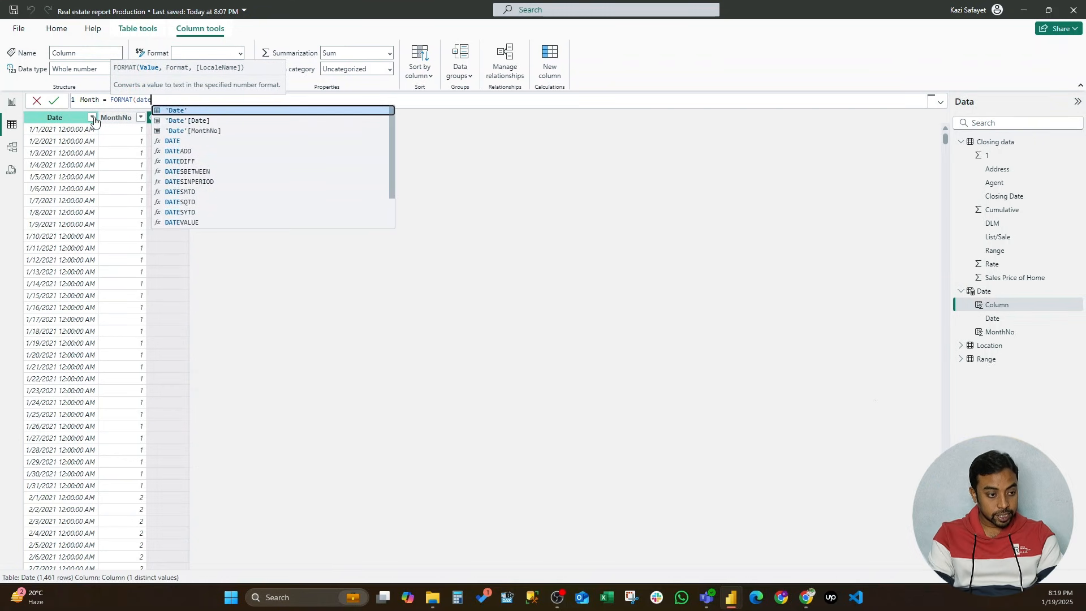
key("Down")
key("Tab")
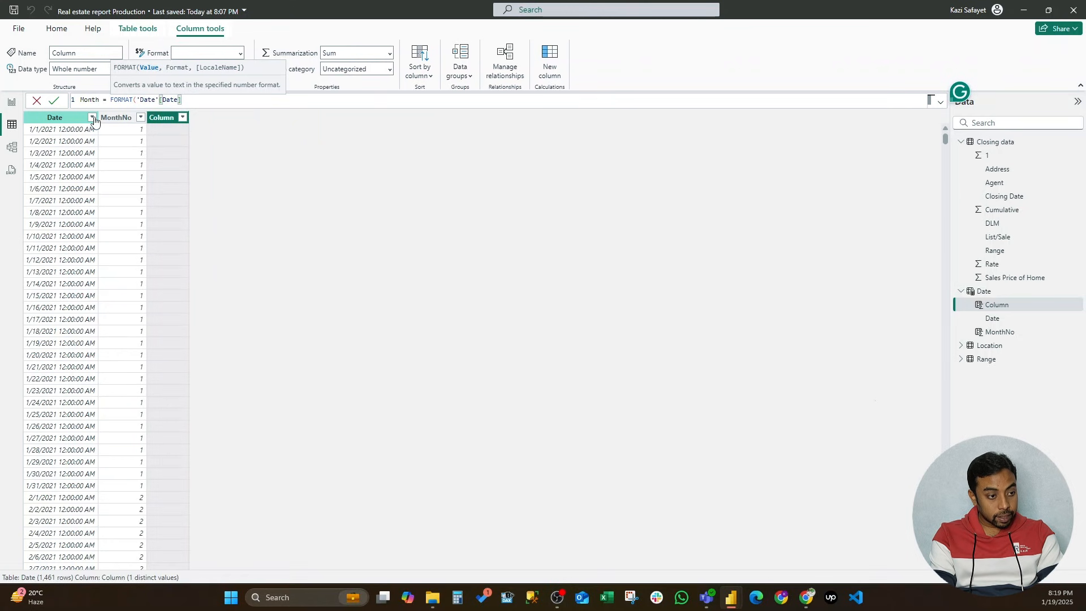
type(", ")
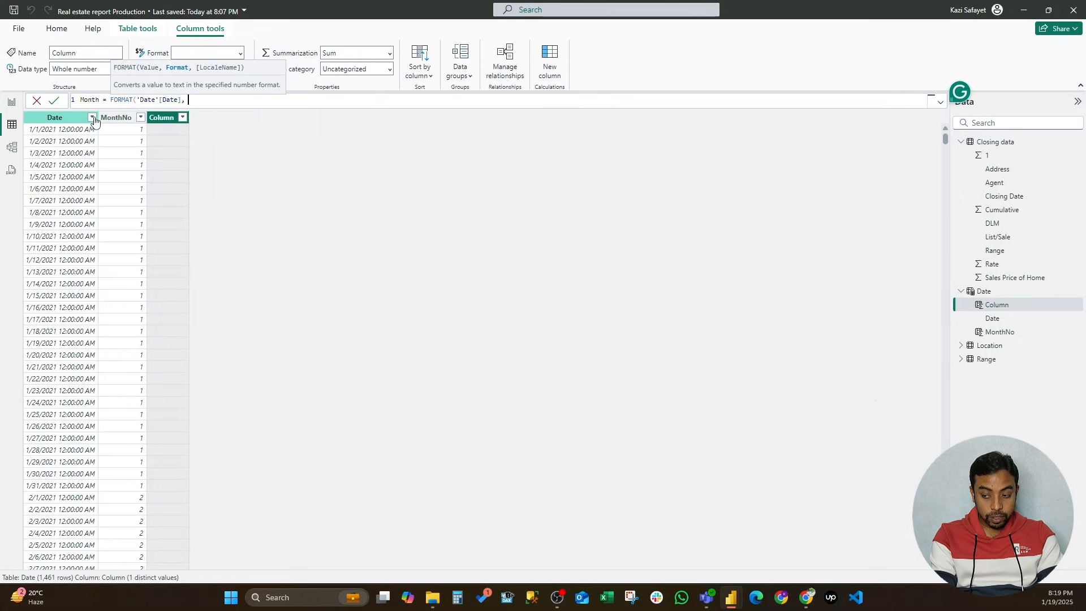
type("\"\"")
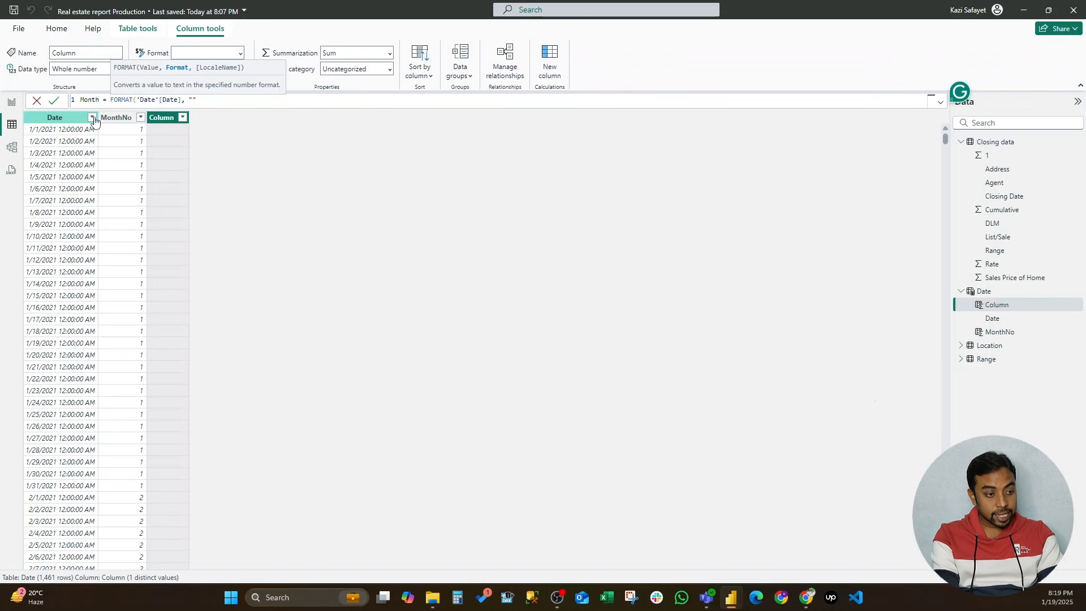
type("mmm")
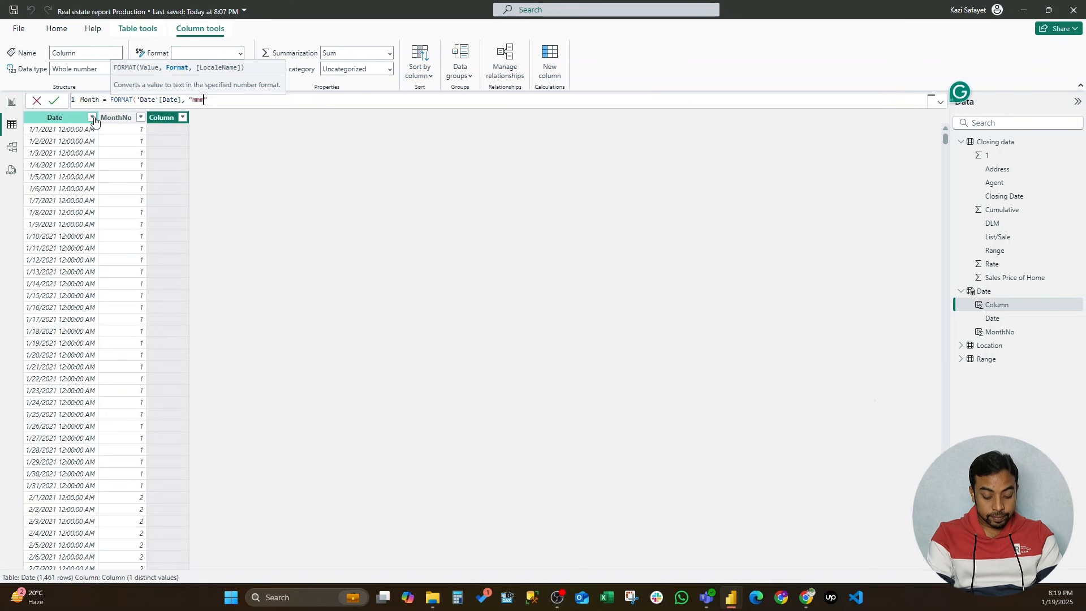
type("\")")
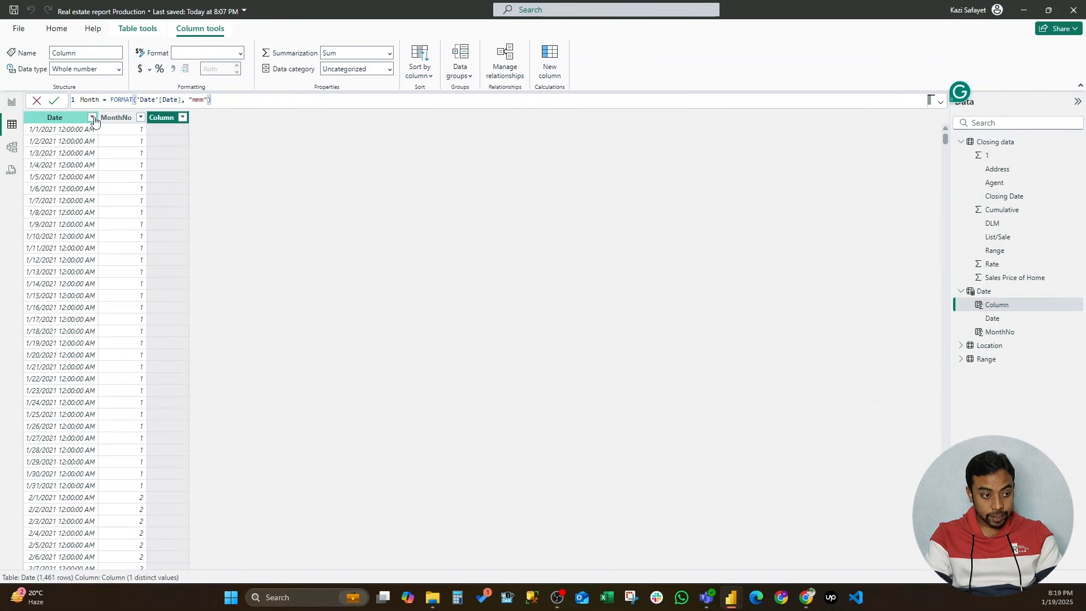
key("Return")
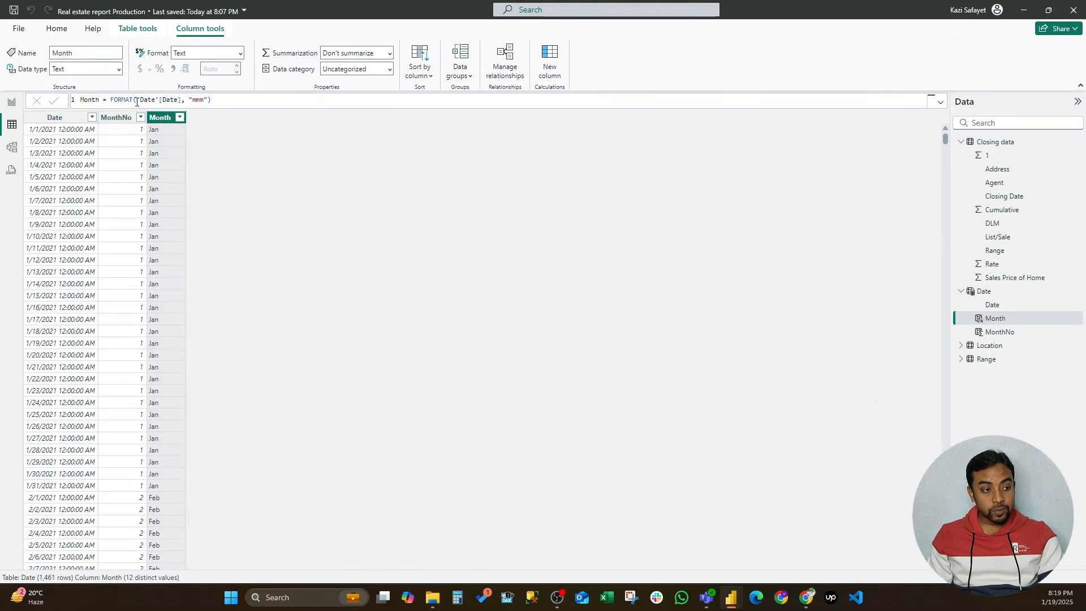
- Change the format string in the Month column's formula to "mmmm" for full month names
left_click(205, 100)
type("m")
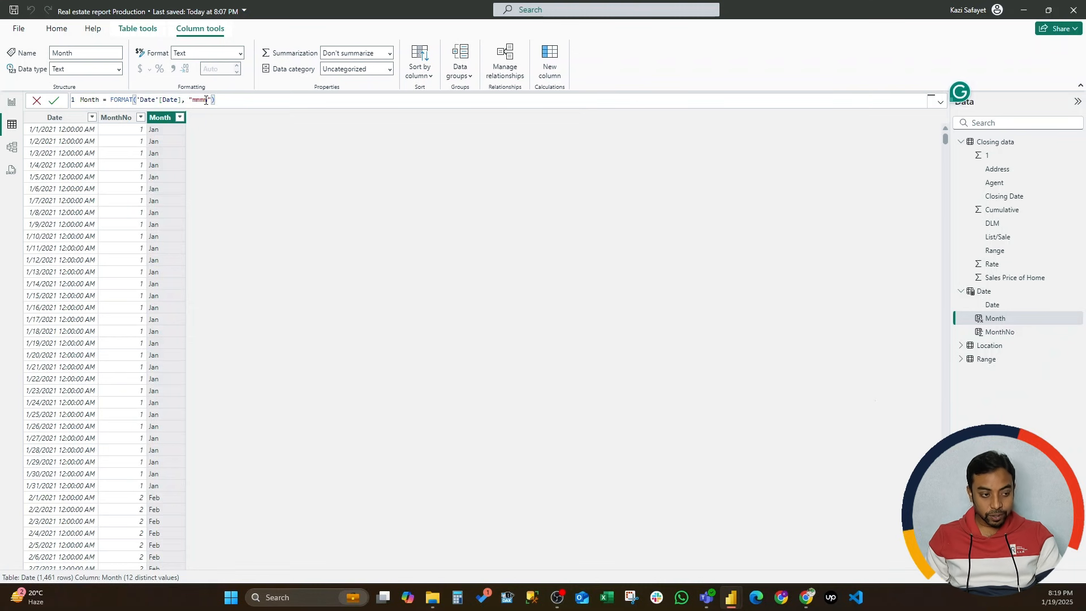
key("Return")
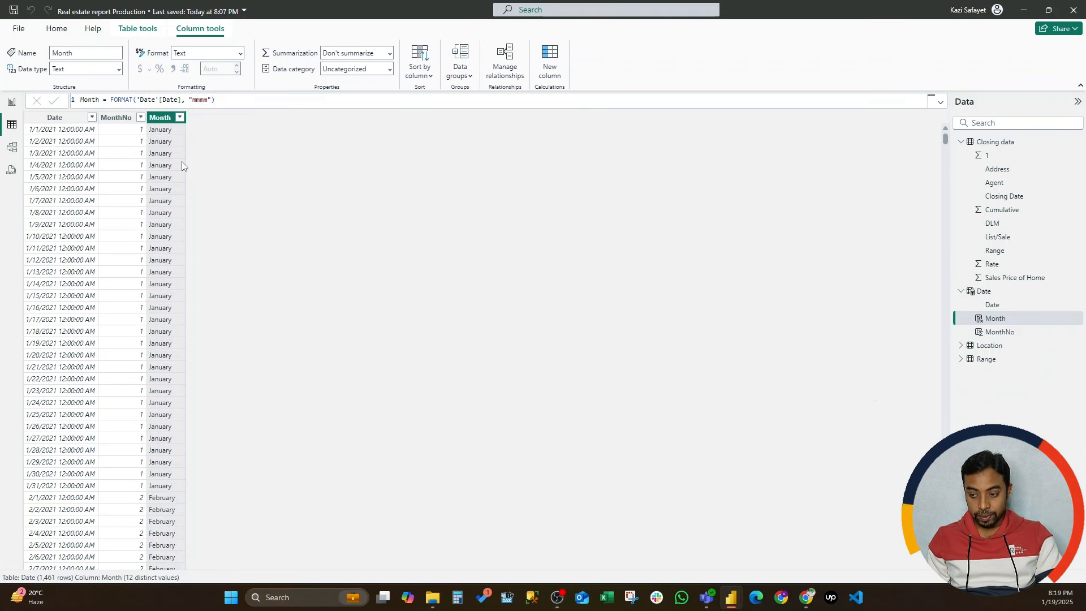
- Try the format string "yyy" in the Month column's FORMAT formula
double_click(200, 100)
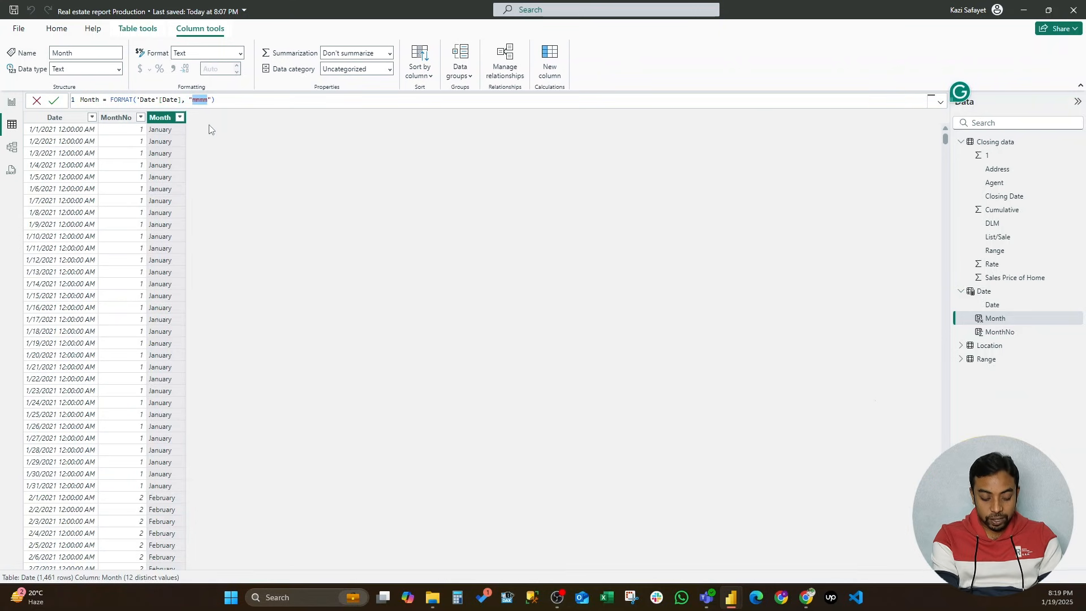
type("Y")
key("BackSpace")
type("yyy")
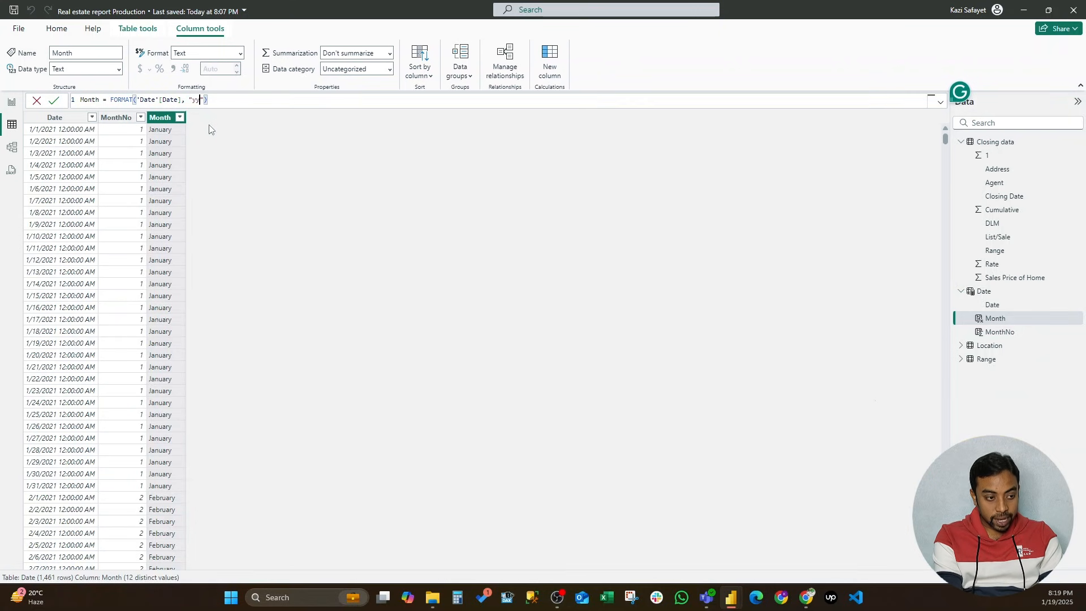
key("Return")
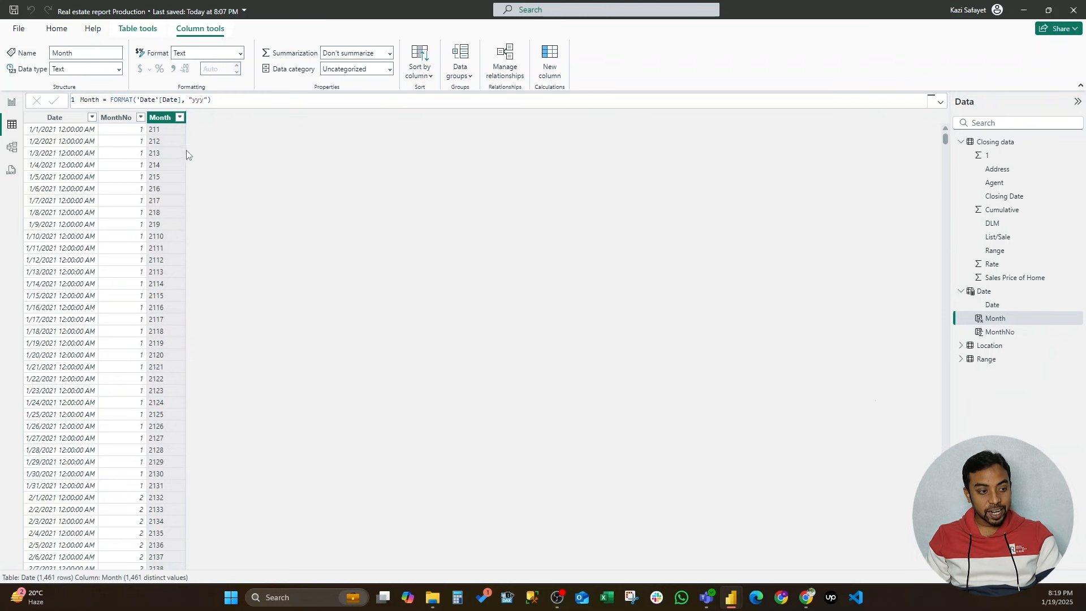
- Change the Month column's format string to "yyyy" for four-digit years
left_click(204, 102)
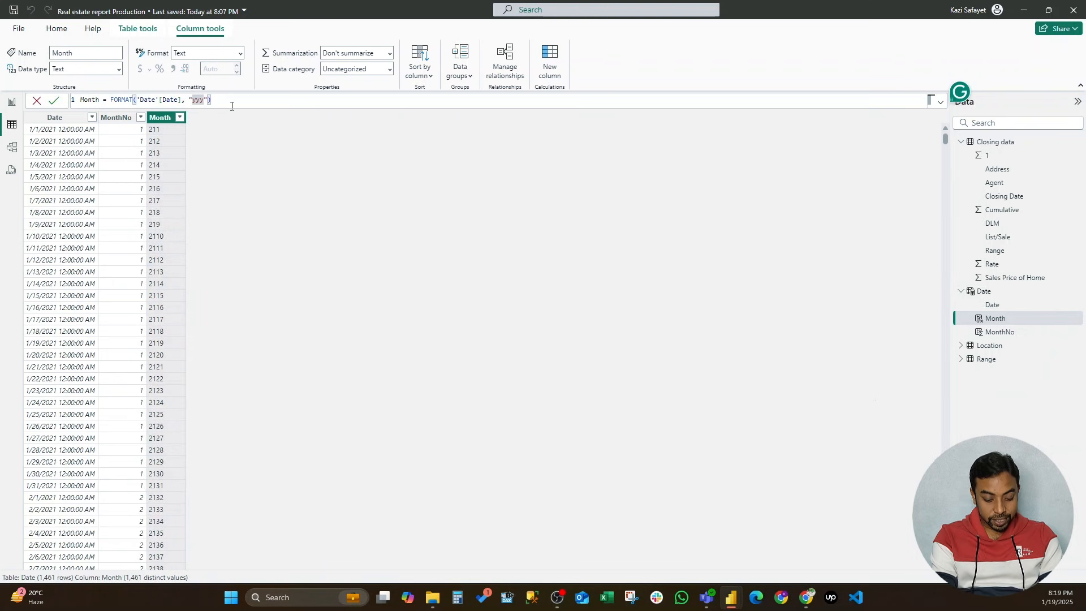
type("y")
key("Return")
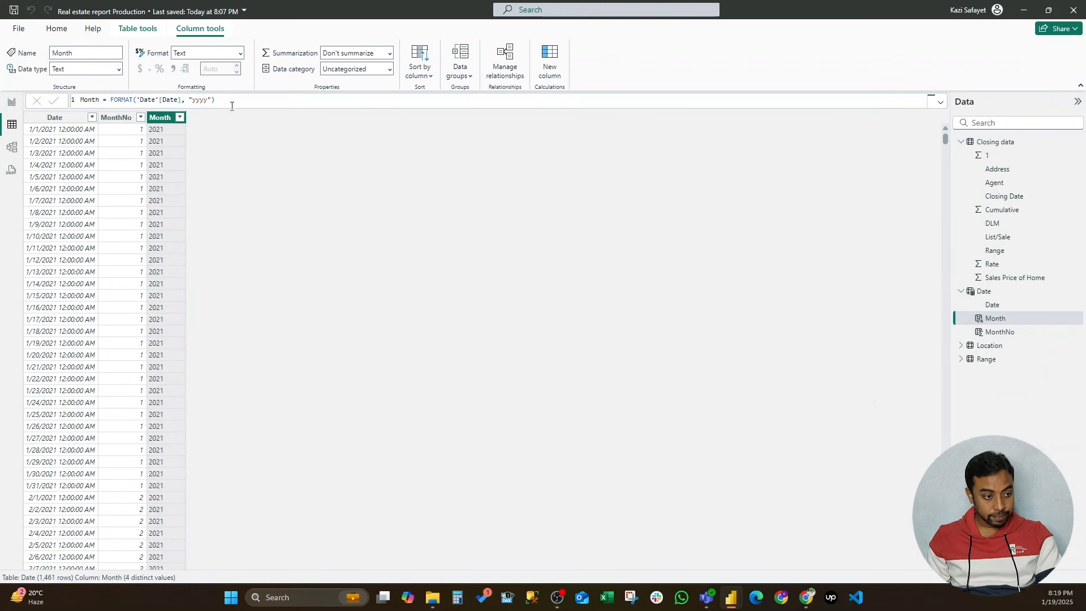
- Shorten the Month column's format string to "yy" for two-digit years
left_click(200, 99)
key("BackSpace")
key("BackSpace")
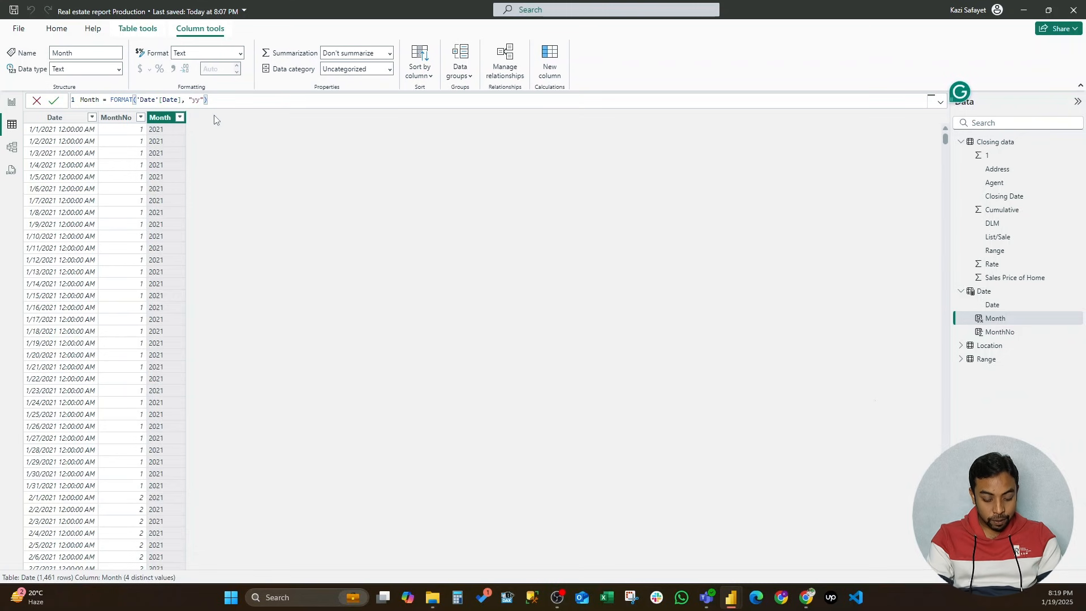
key("Return")
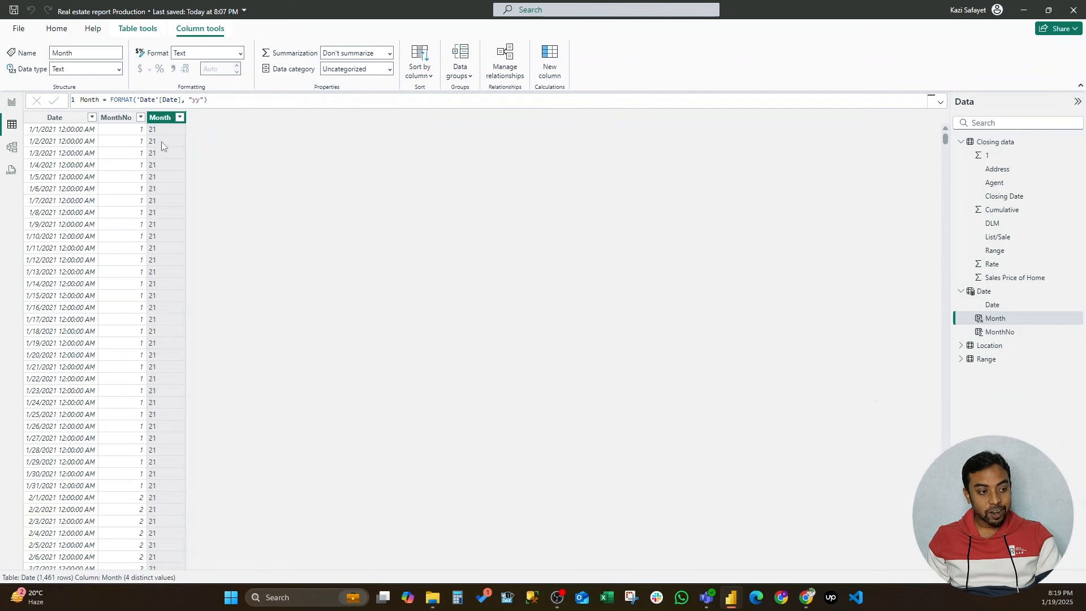
- Set the Month column's format string back to "mmm" for abbreviated month names
double_click(194, 100)
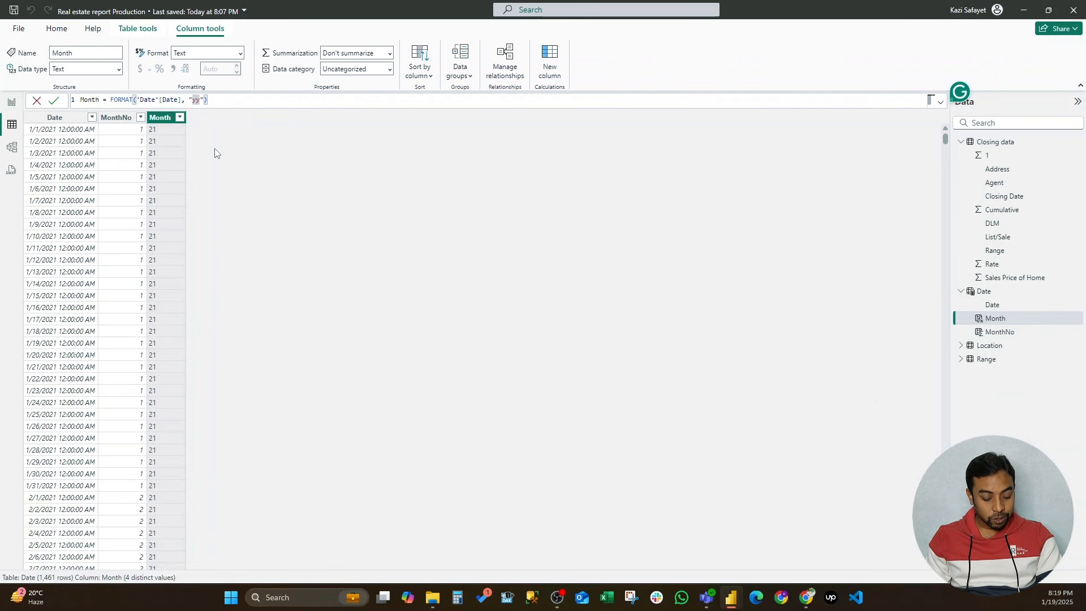
type("mmm")
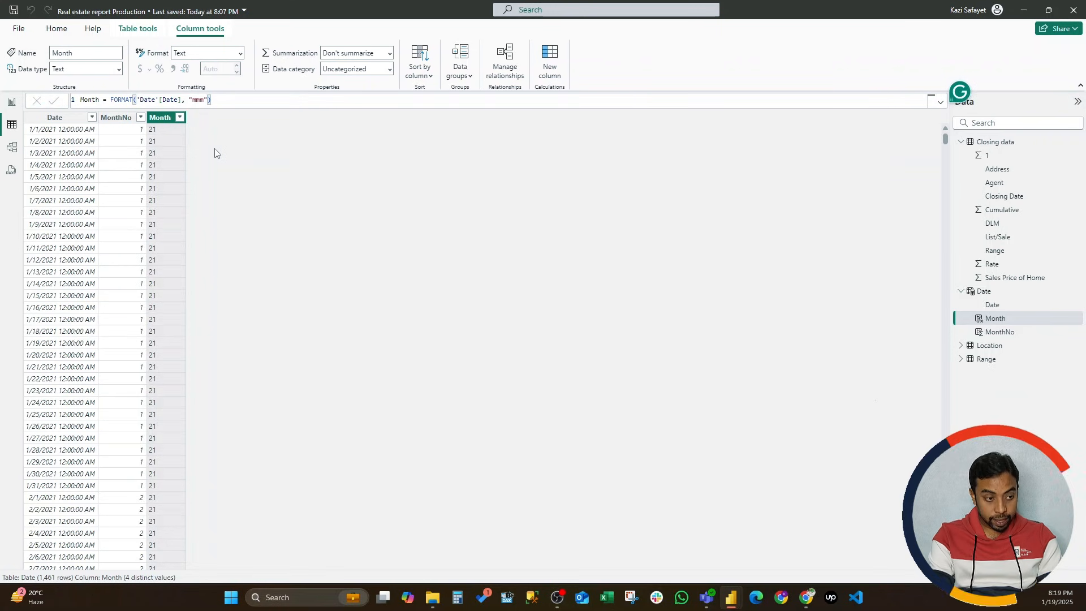
key("Return")
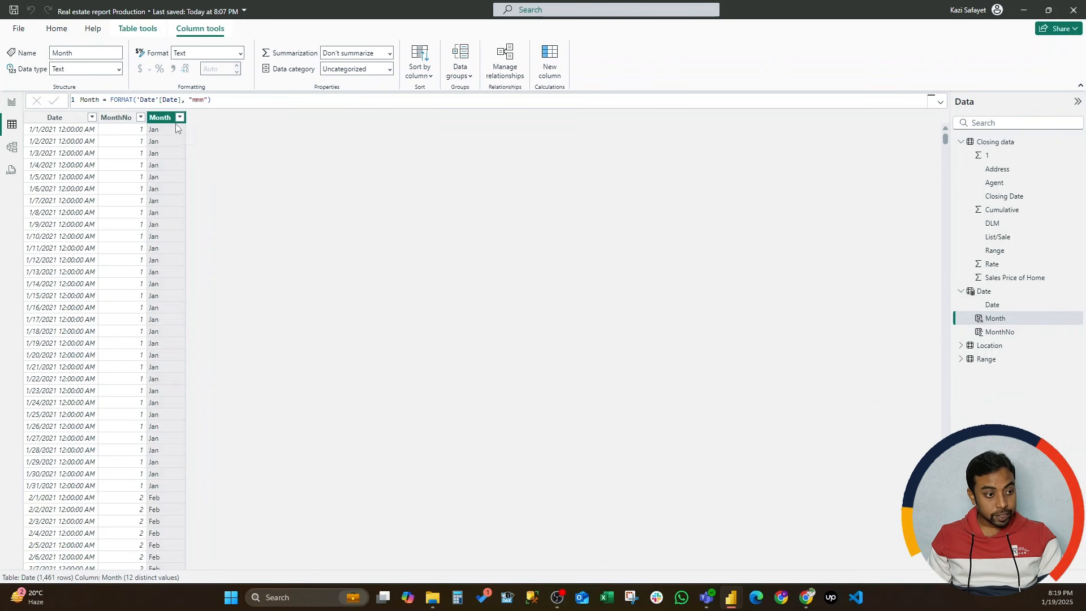
- Add a calculated column named Year to the Date table with the formula YEAR('Date'[Date])
right_click(979, 292)
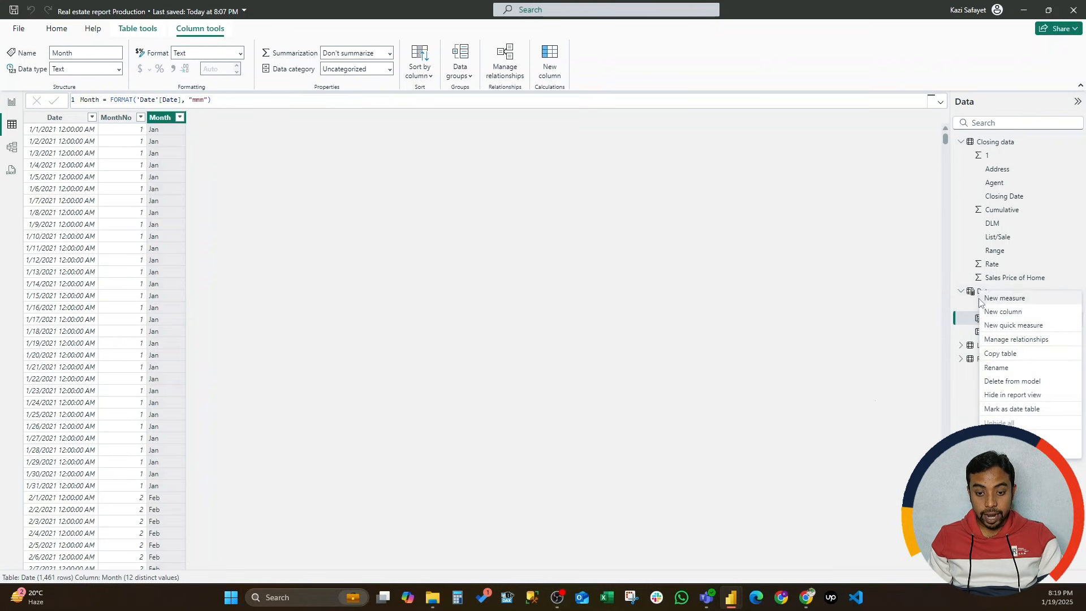
left_click(1003, 312)
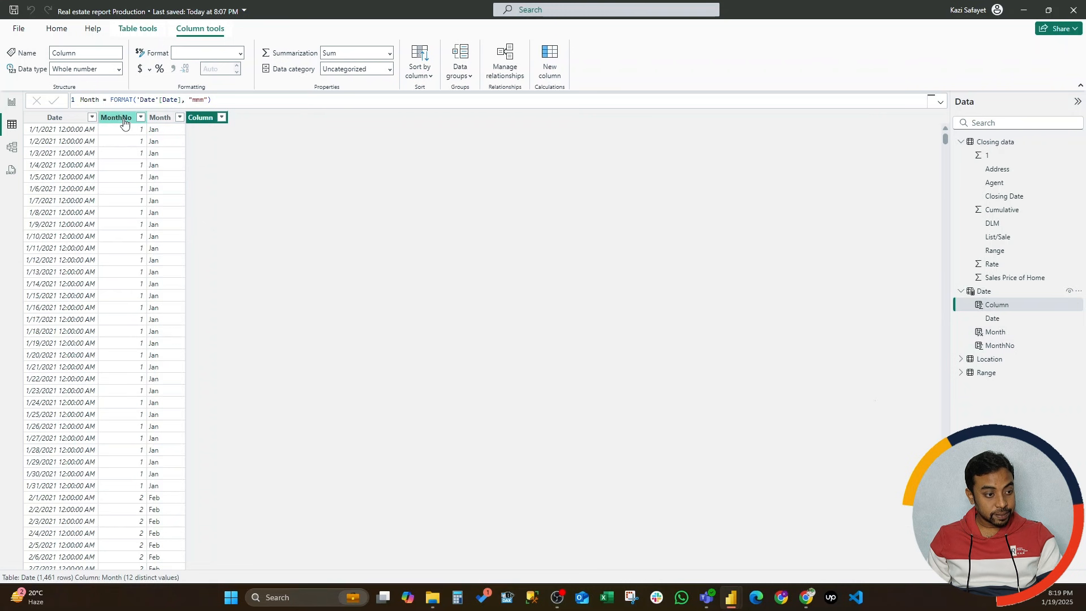
type("Ye")
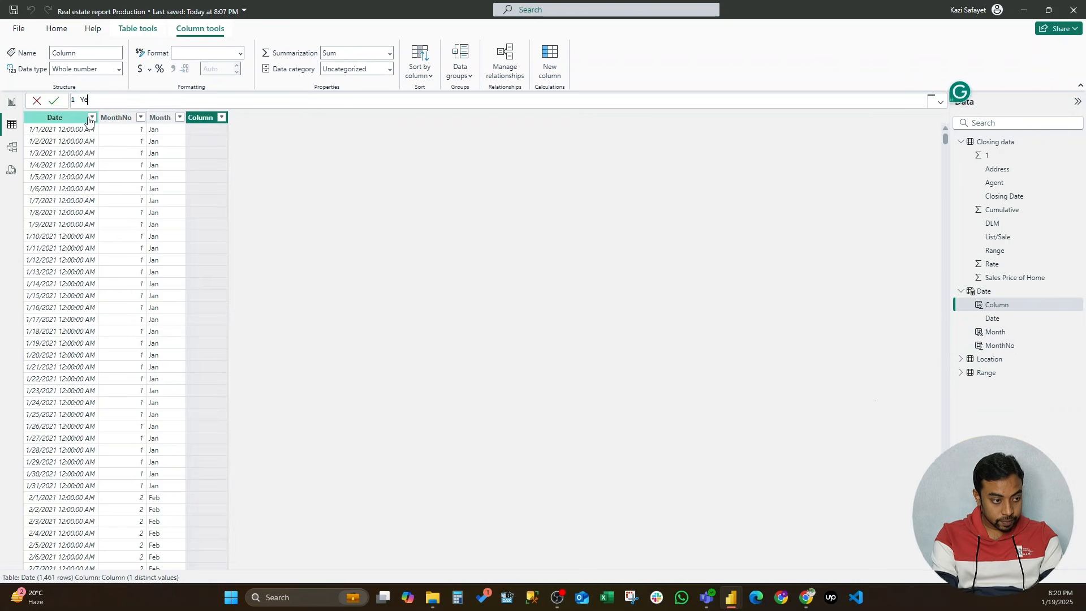
type("ar =")
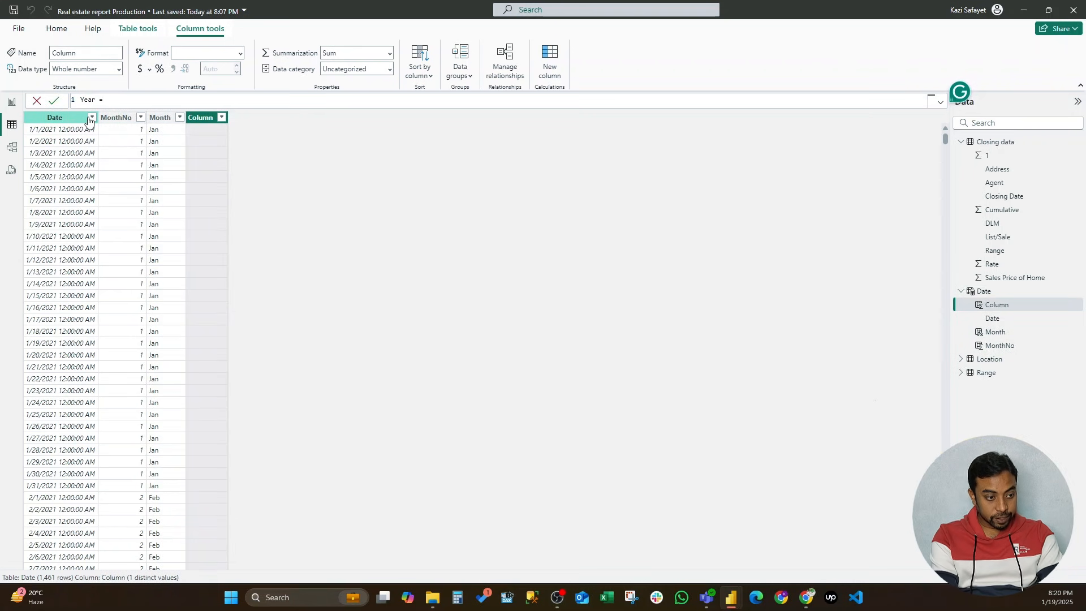
type(" YEAR(d")
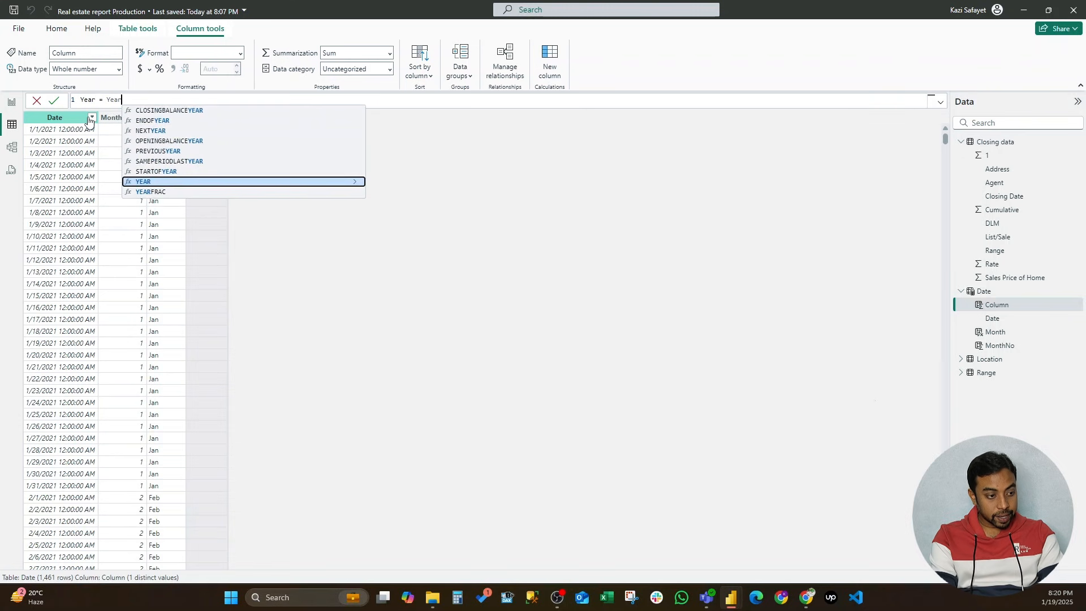
type("ate")
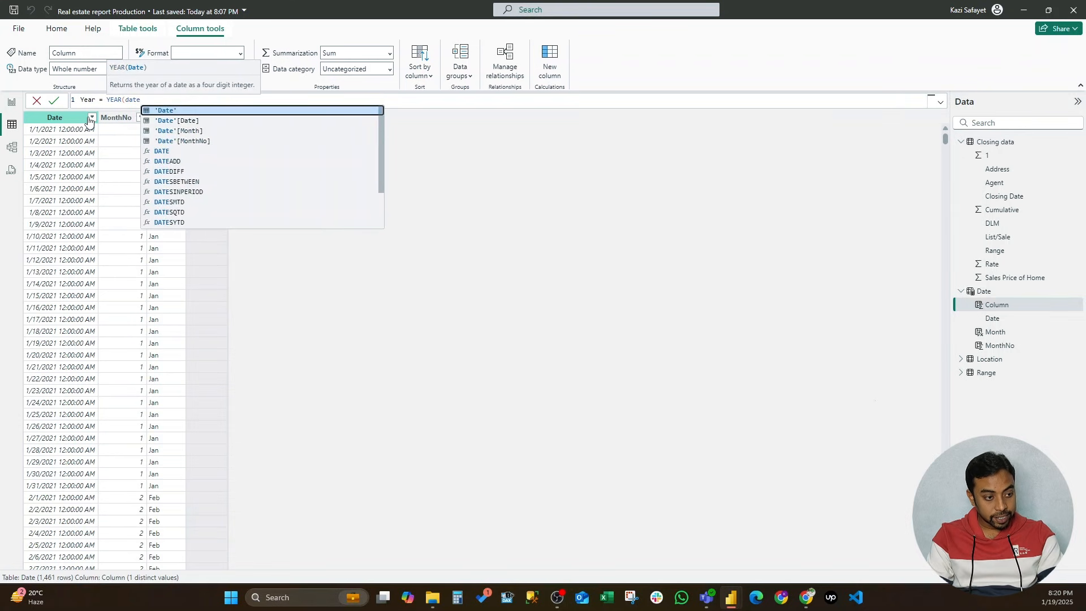
key("Down")
key("Tab")
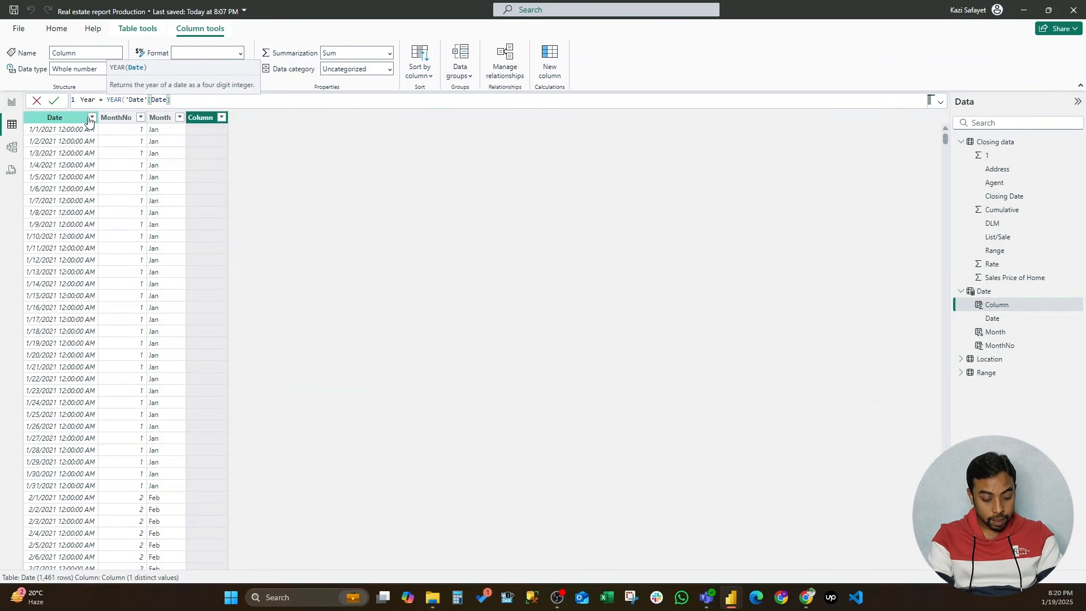
type(")")
key("Return")
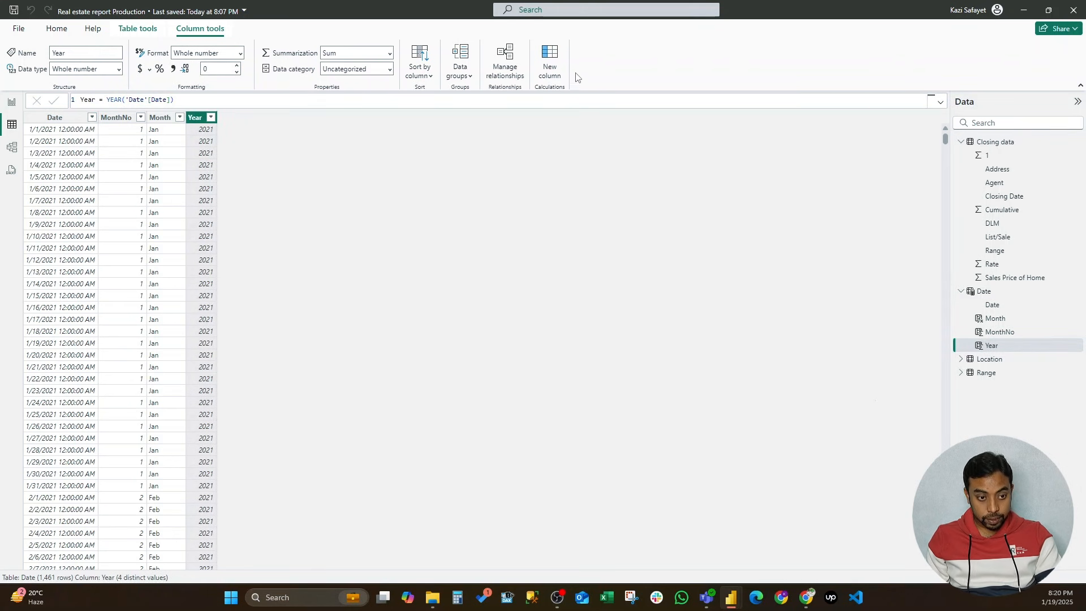
- Add a calculated column named Day to the Date table with the formula DAY('Date'[Date])
left_click(556, 62)
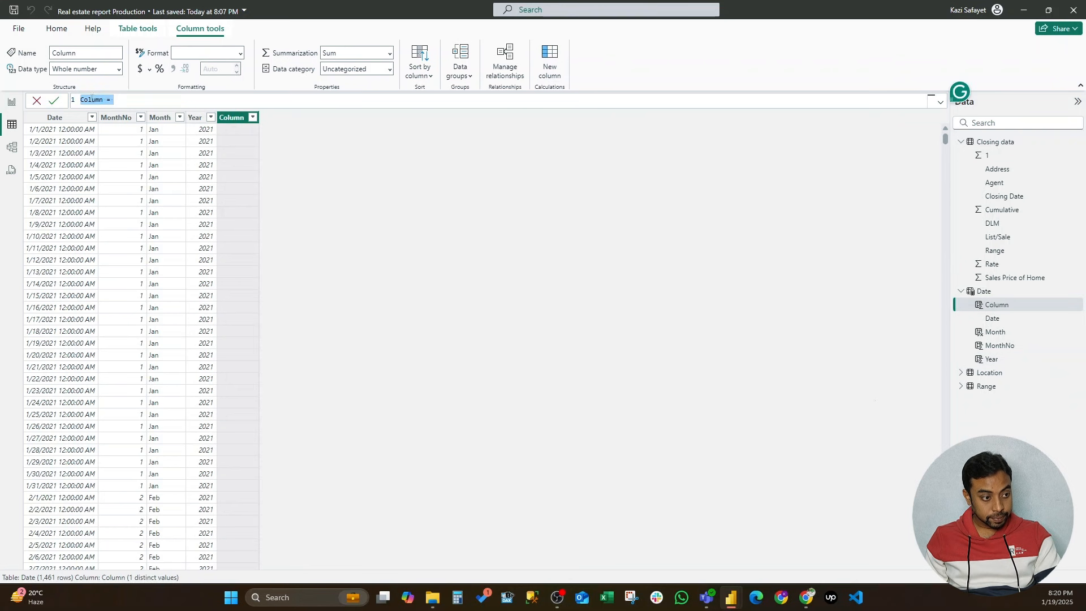
type("Day =")
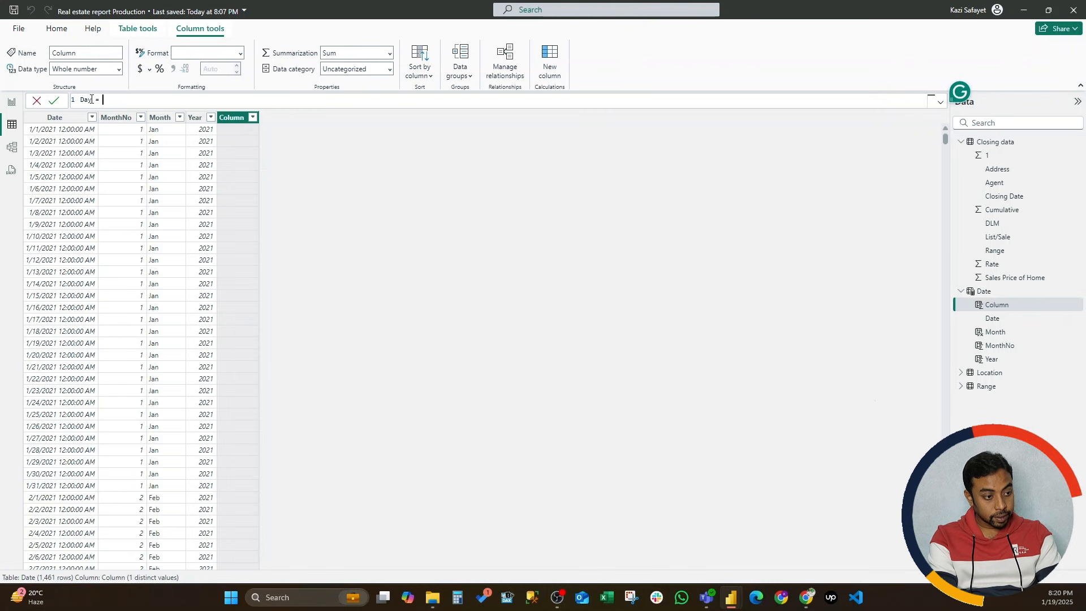
type(" day")
key("Tab")
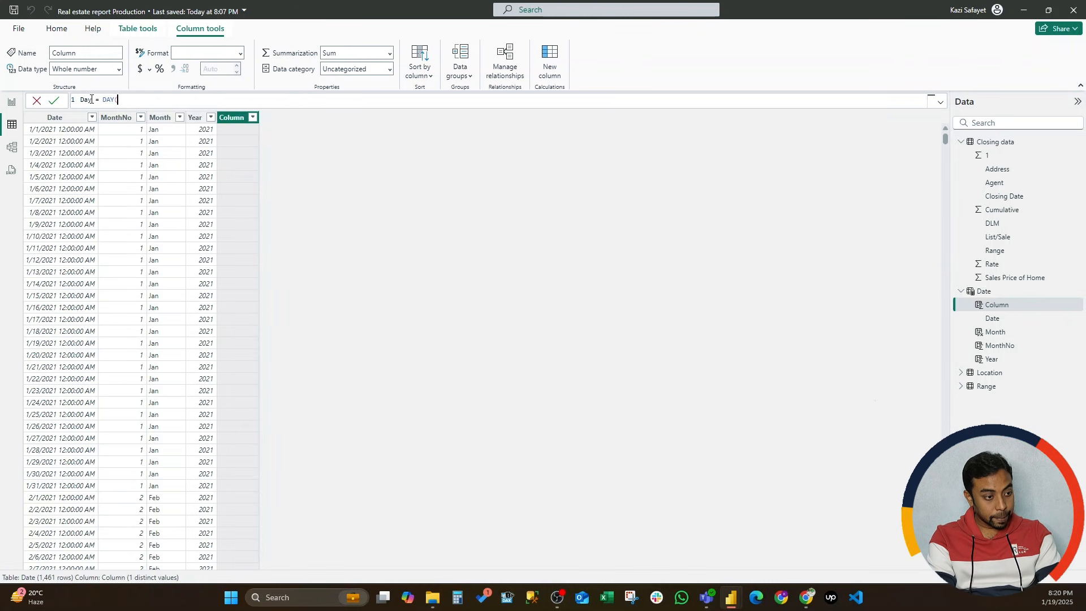
type("dat")
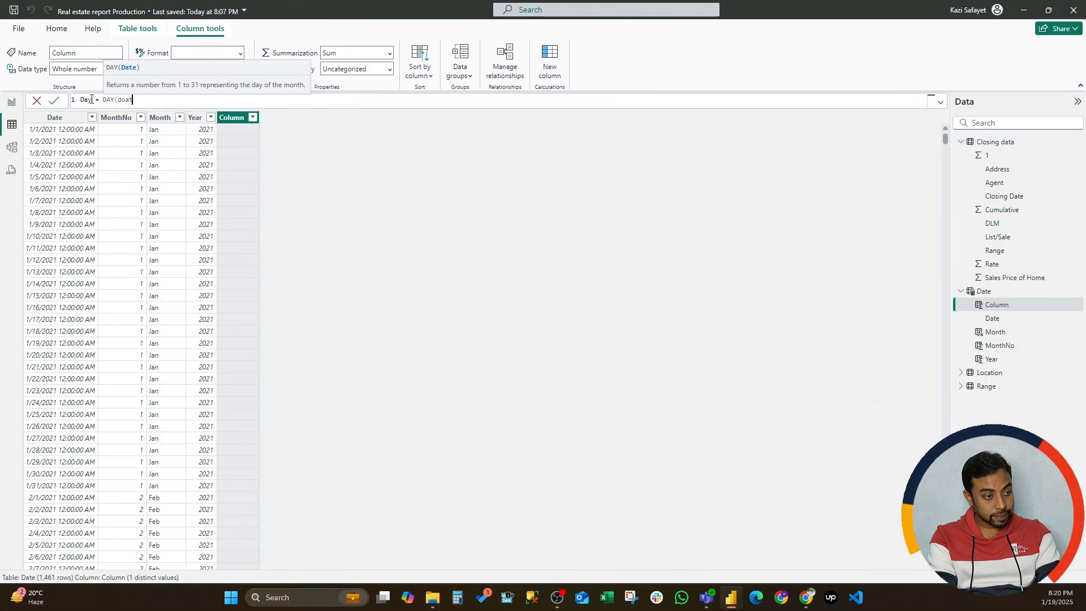
type("e")
key("Down")
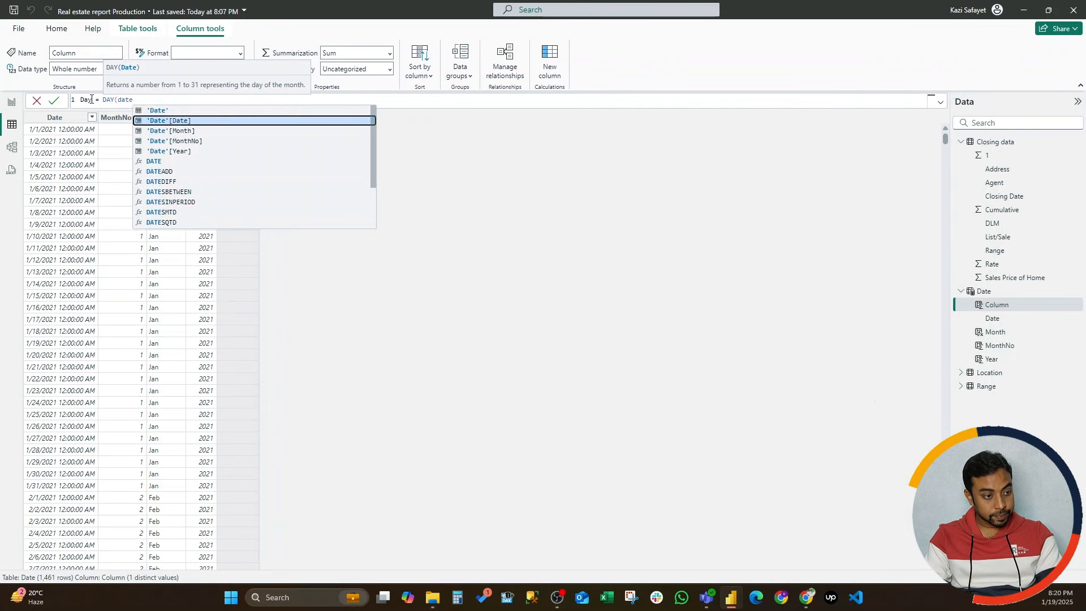
key("Tab")
type(")")
key("Return")
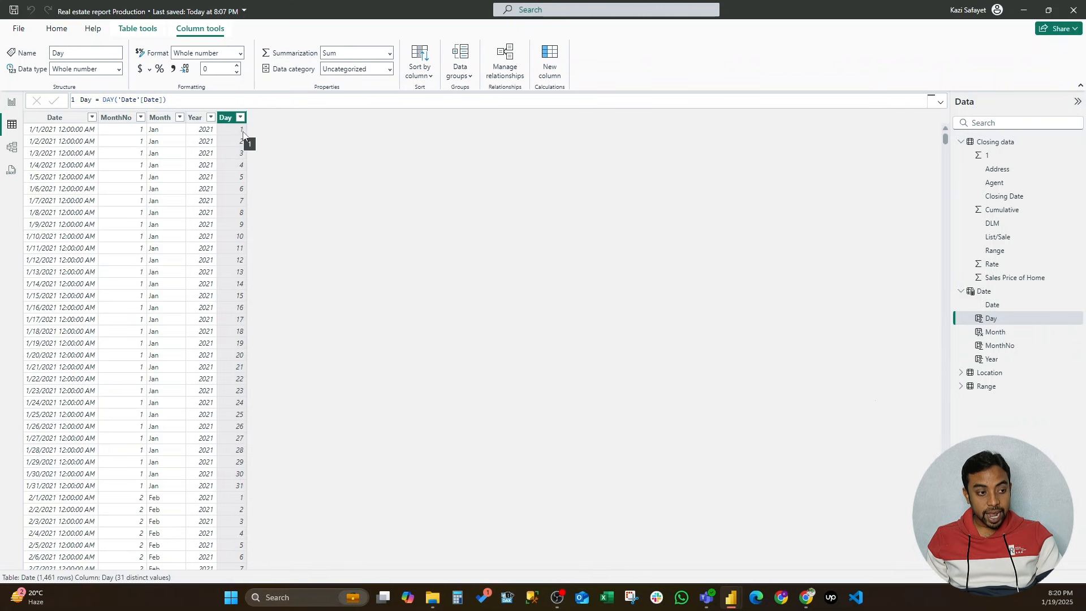
- Extend the Day column's formula to DAY('Date'[Date]) & " " & FORMAT('Date'[Date], "mmm"), reusing the Month column's expression
left_click(168, 100)
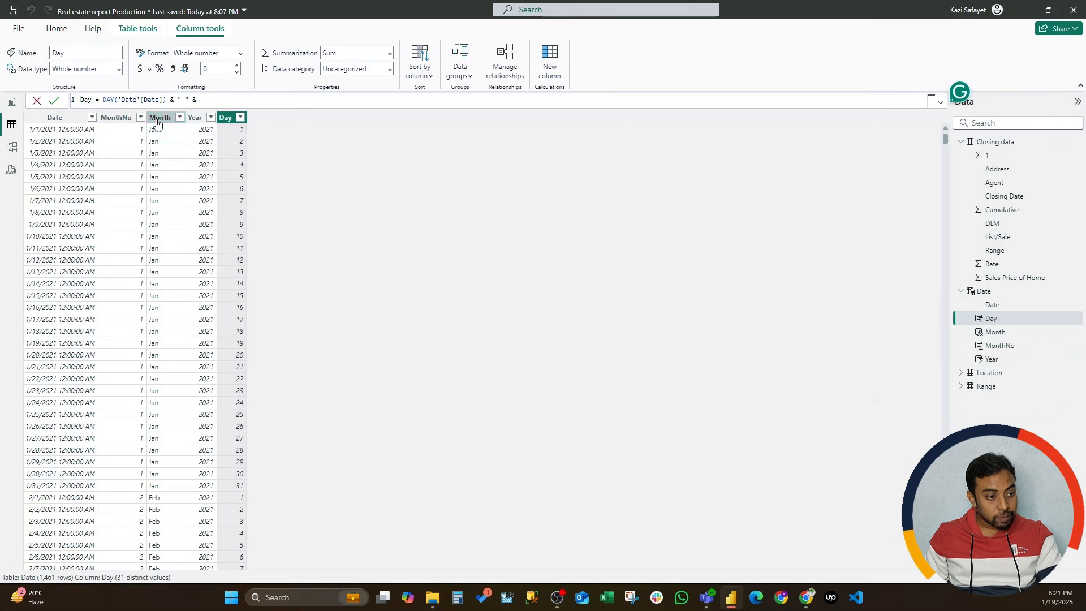
key("Return")
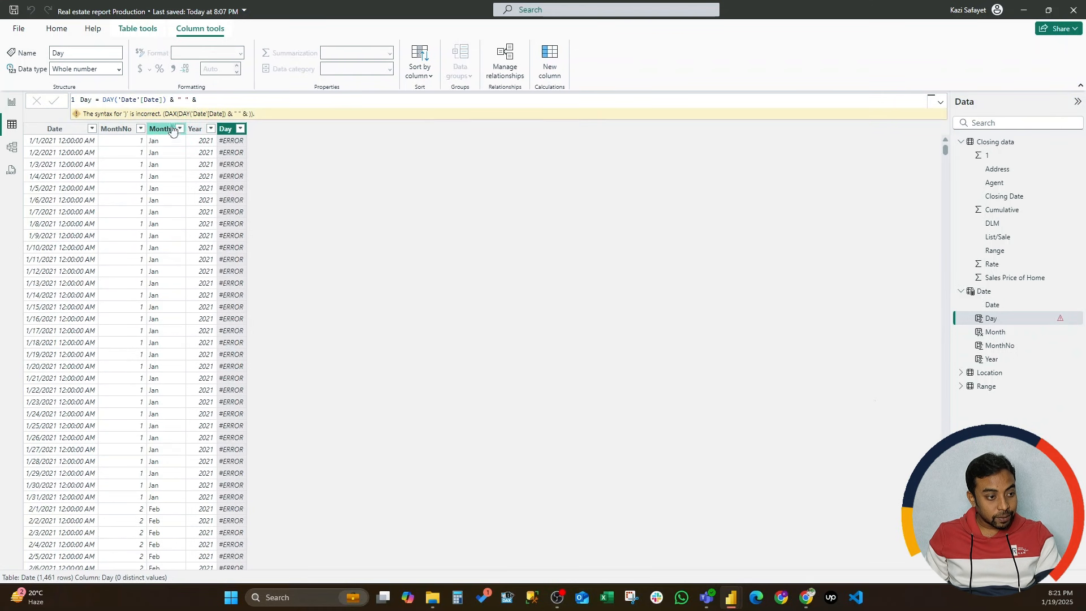
left_click(163, 130)
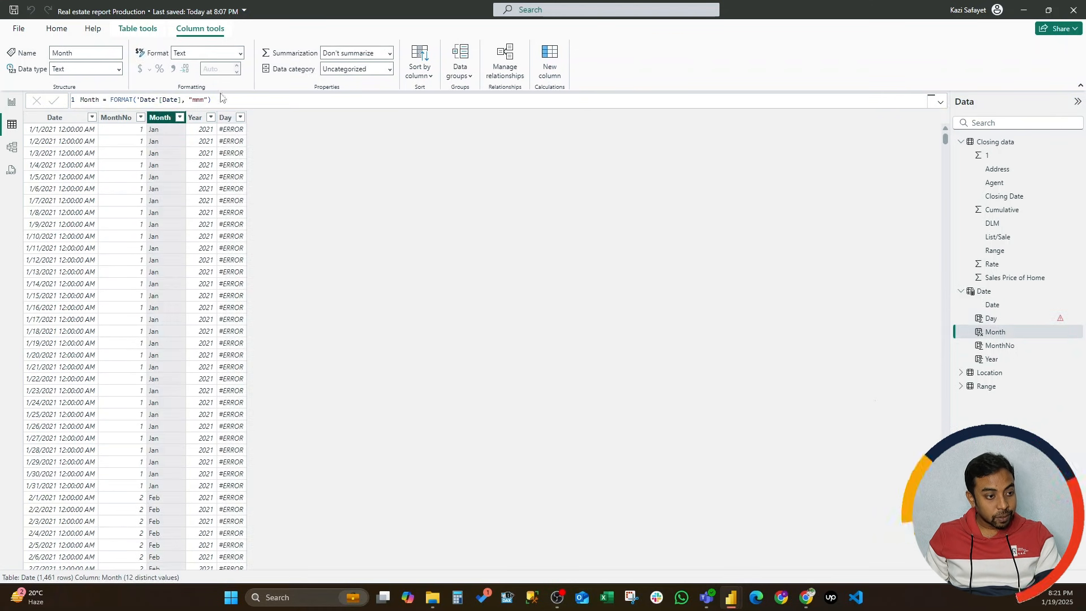
left_click_drag(213, 99, 109, 103)
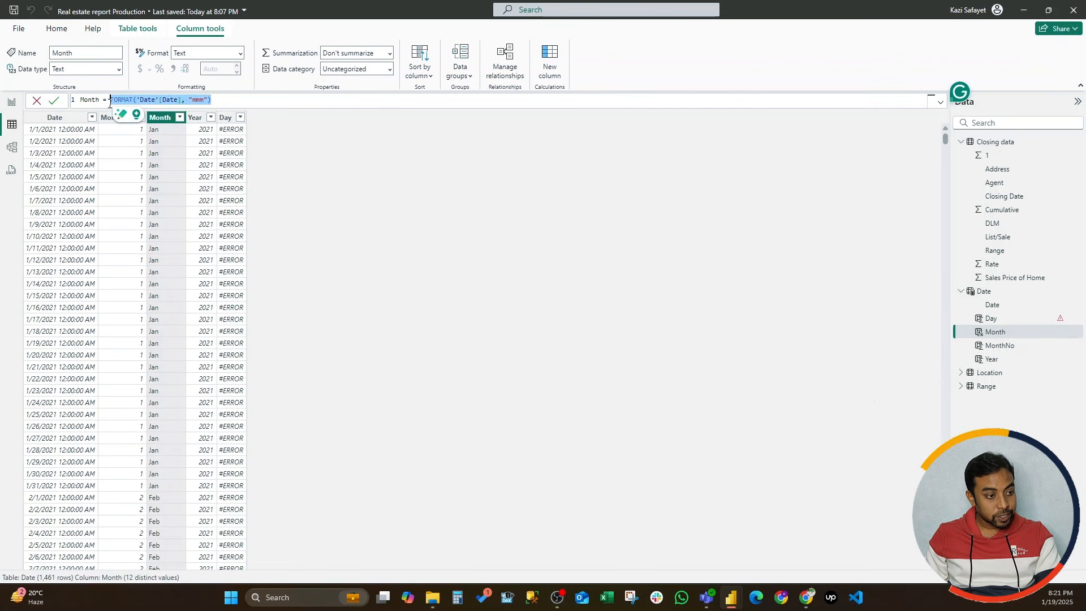
left_click(199, 120)
left_click(224, 120)
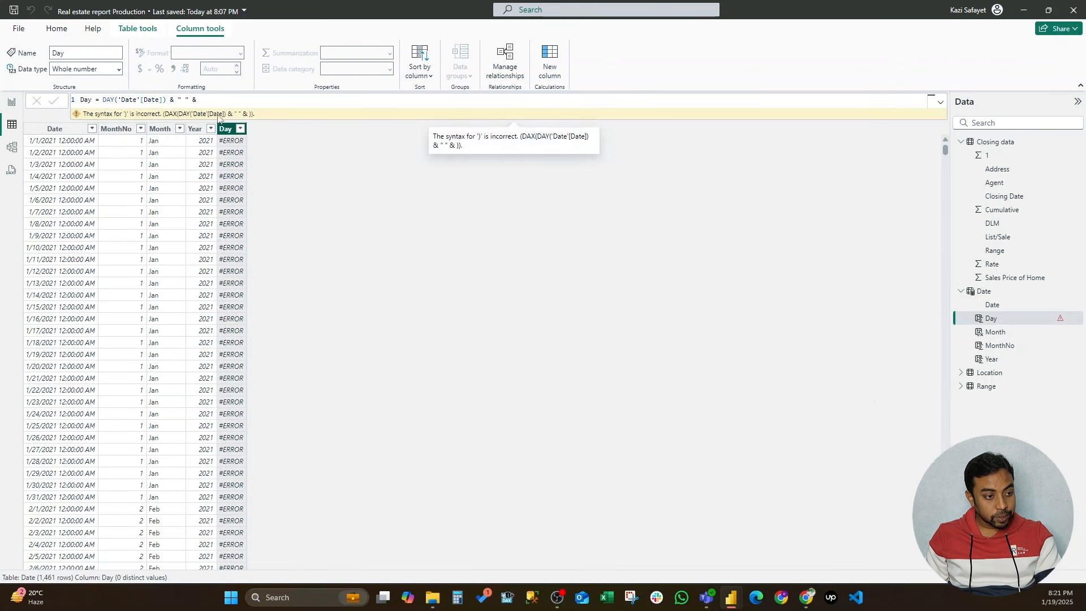
left_click(218, 102)
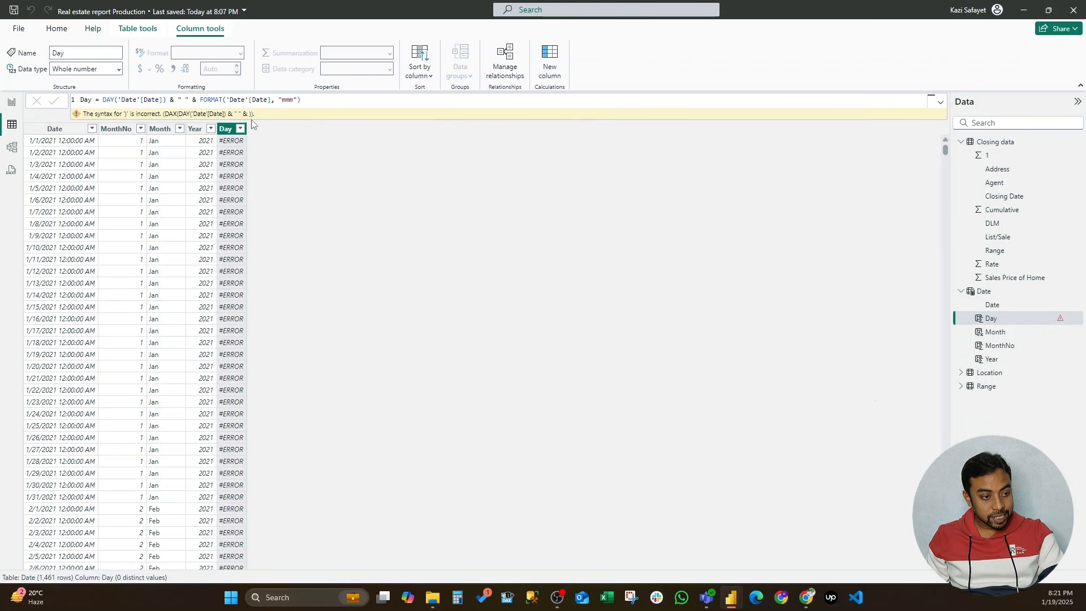
key("Return")
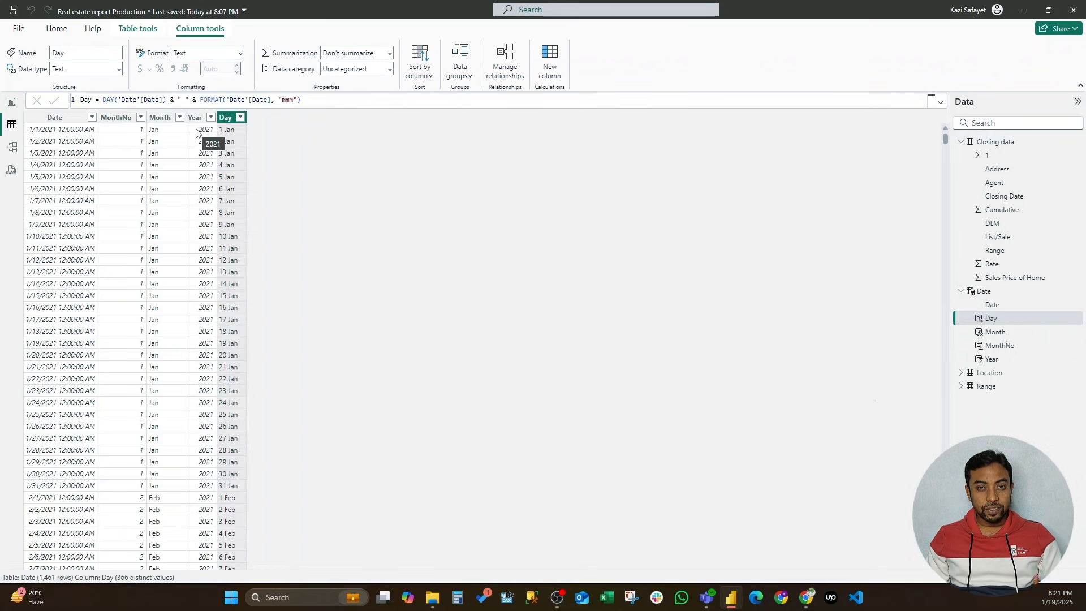
- Switch to the model view and rearrange the diagram so Closing data sits below the Range and Location tables
left_click(10, 151)
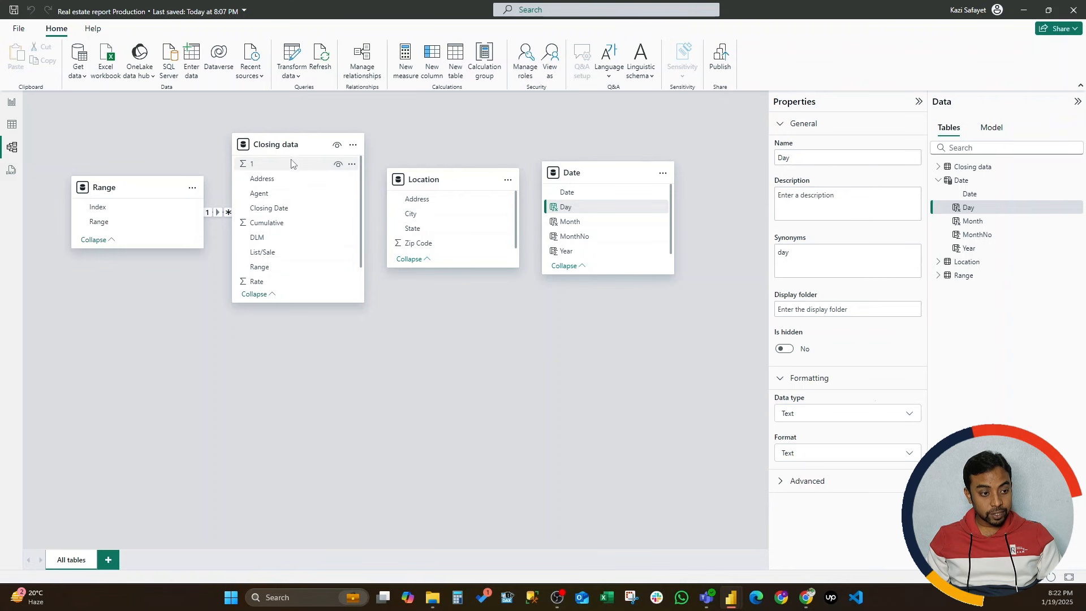
left_click_drag(291, 145, 308, 303)
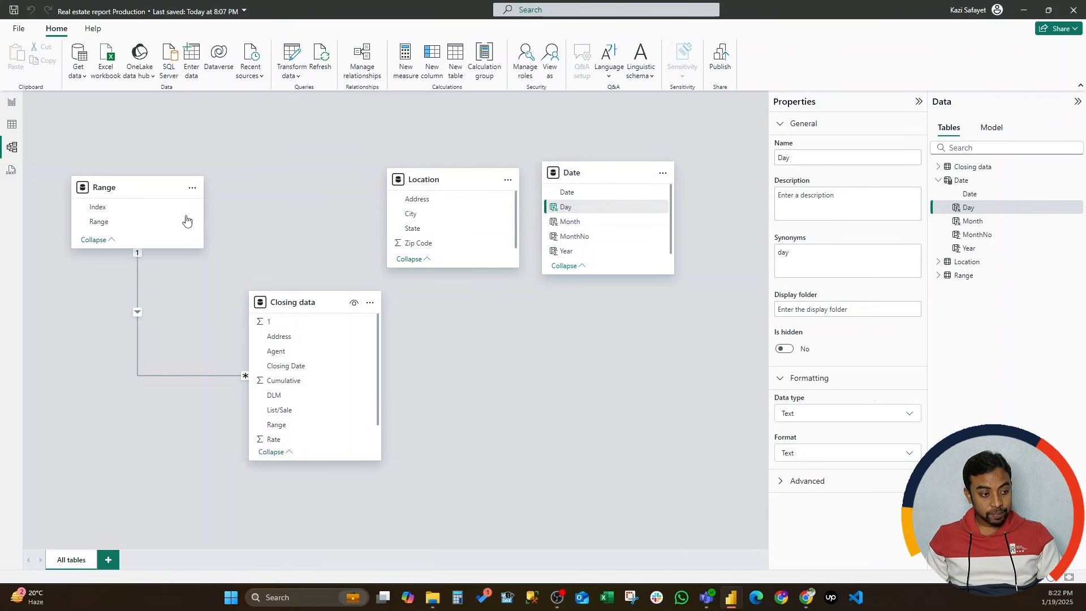
left_click_drag(139, 189, 153, 146)
left_click_drag(418, 180, 434, 172)
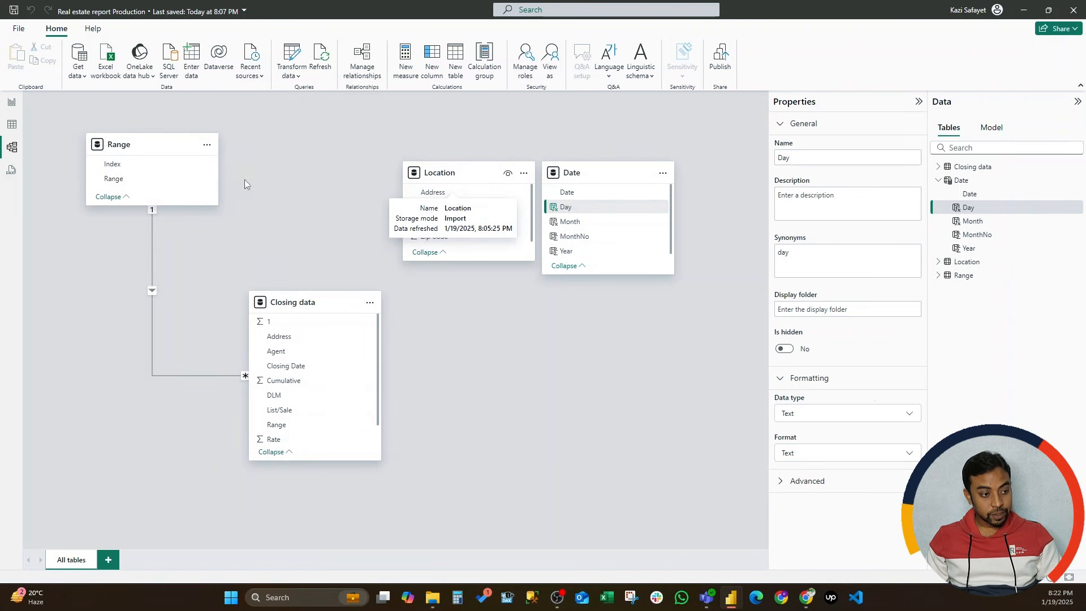
- Inspect the relationship between the Range columns of the Range and Closing data tables
left_click(120, 179)
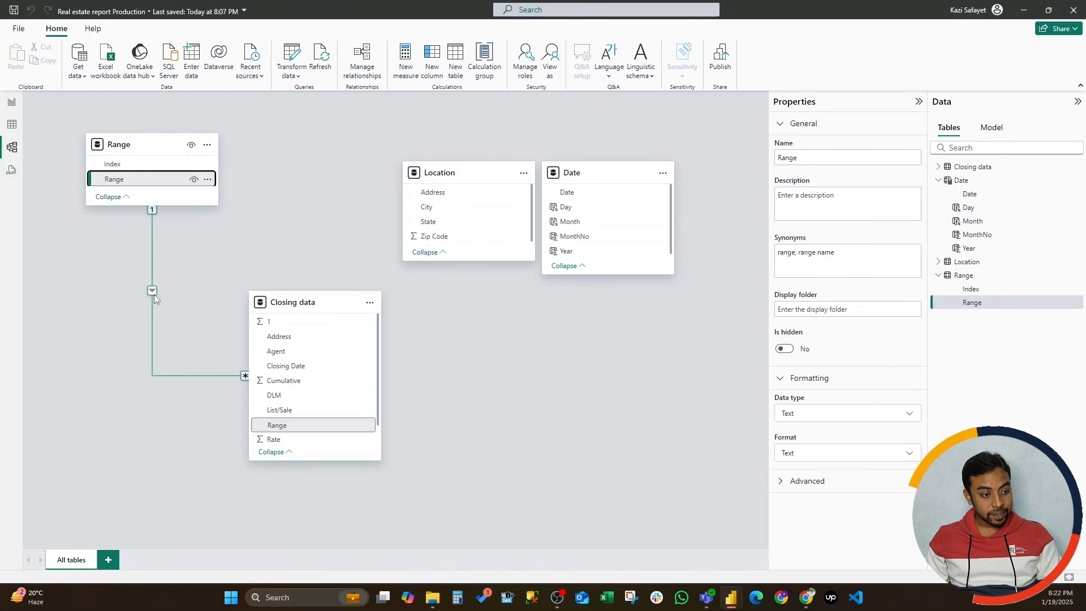
left_click(151, 290)
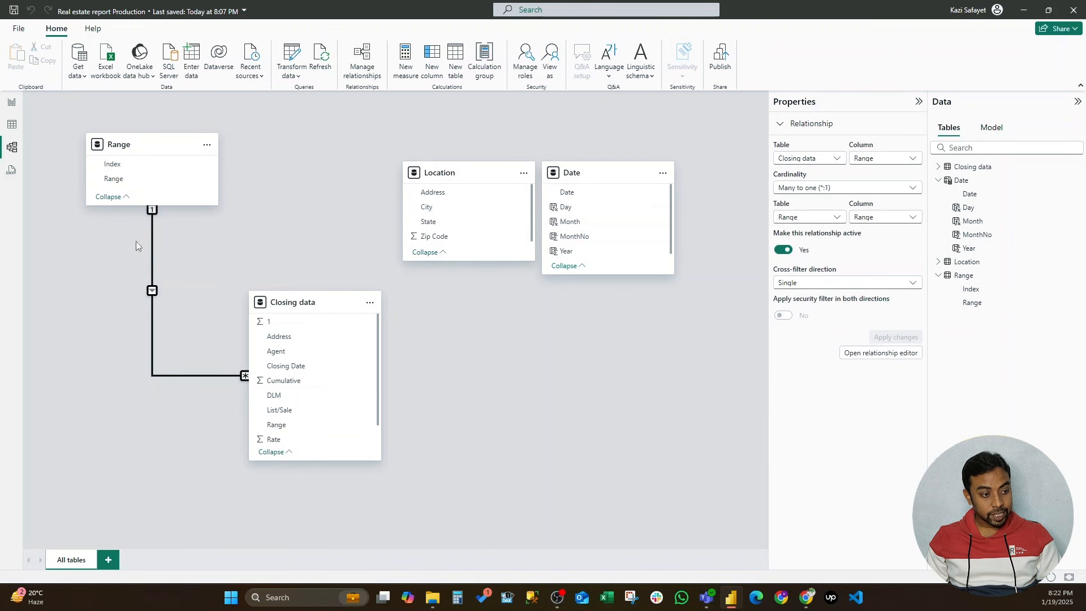
left_click(123, 181)
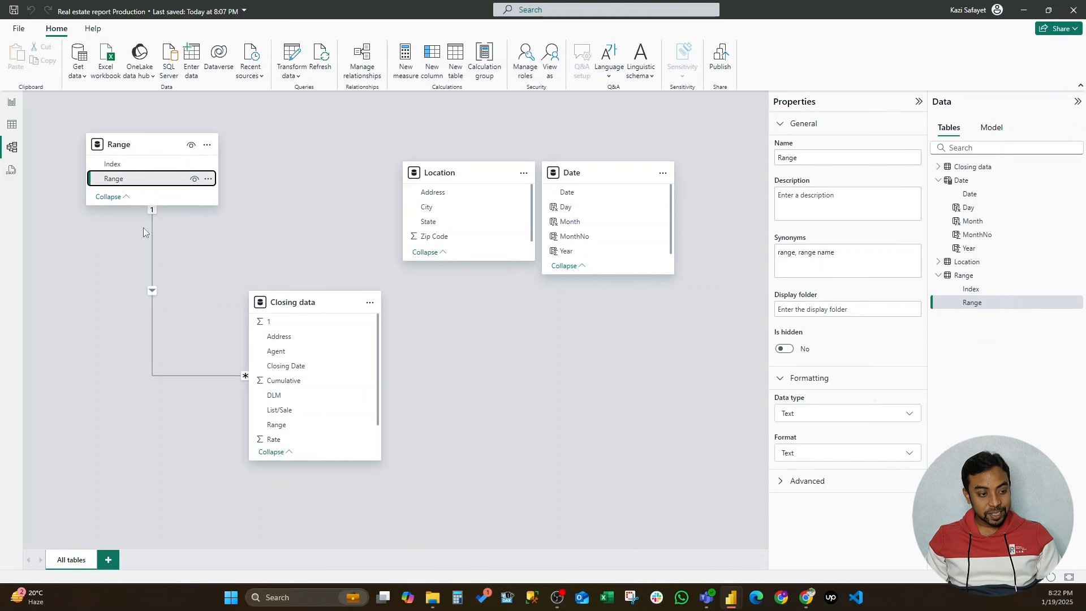
left_click(151, 292)
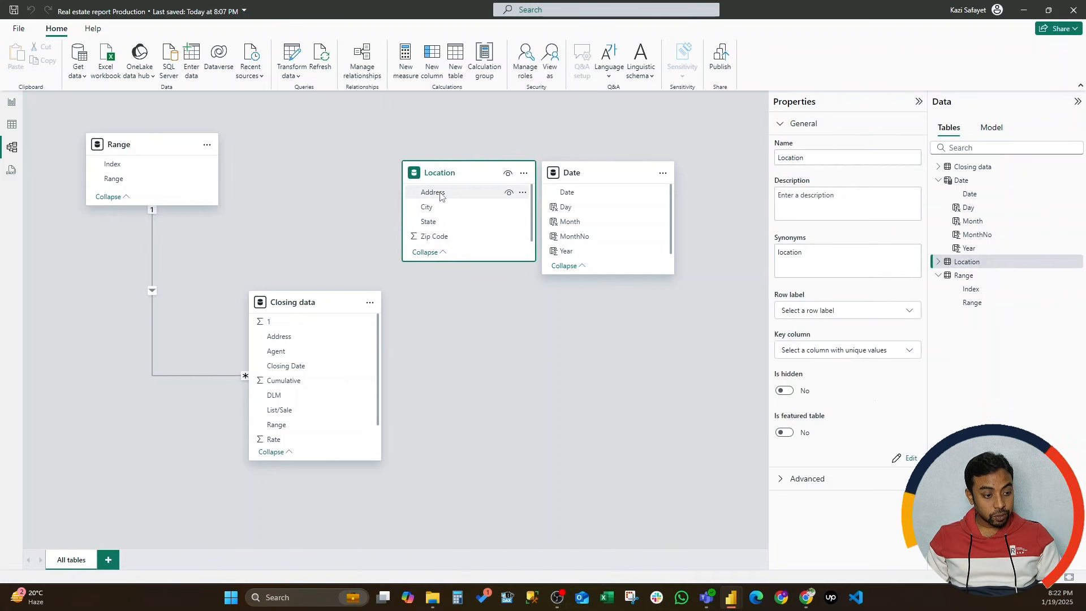
- Try to relate the Location table's Address column to Closing data's Address column, then cancel the new relationship
left_click_drag(440, 195, 288, 339)
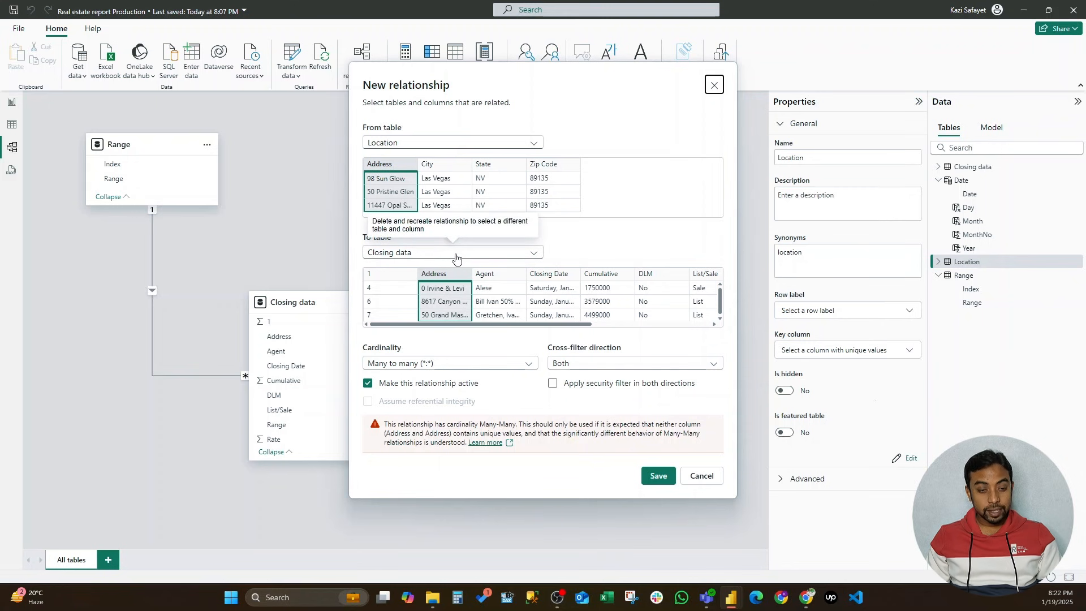
left_click(701, 475)
- Create a one-to-many (1:*) relationship from the Date table's Date column to Closing data's Closing Date column
left_click_drag(599, 180, 610, 232)
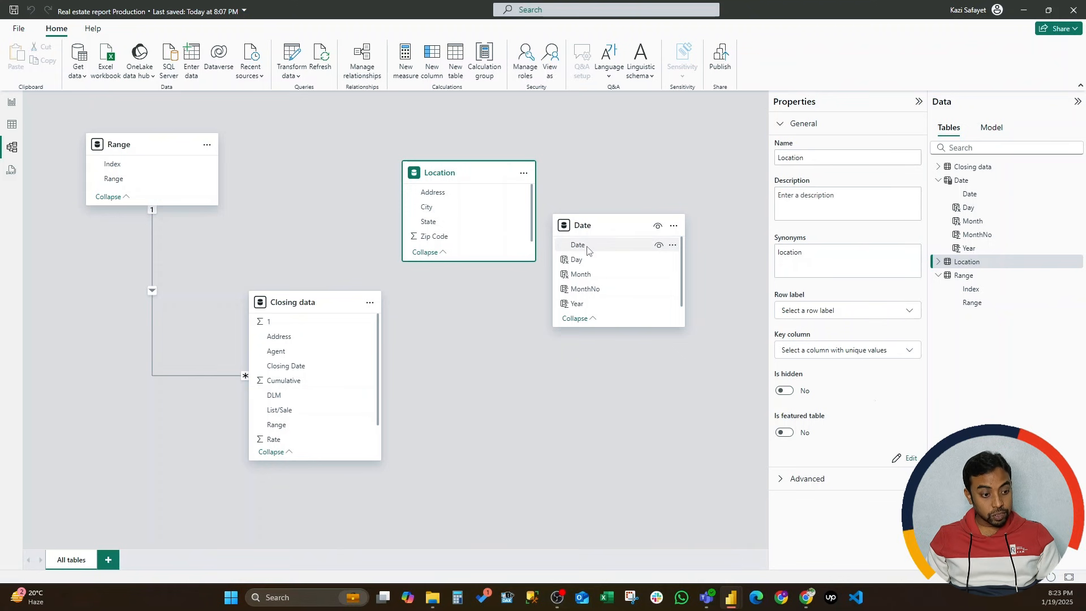
left_click_drag(587, 249, 293, 368)
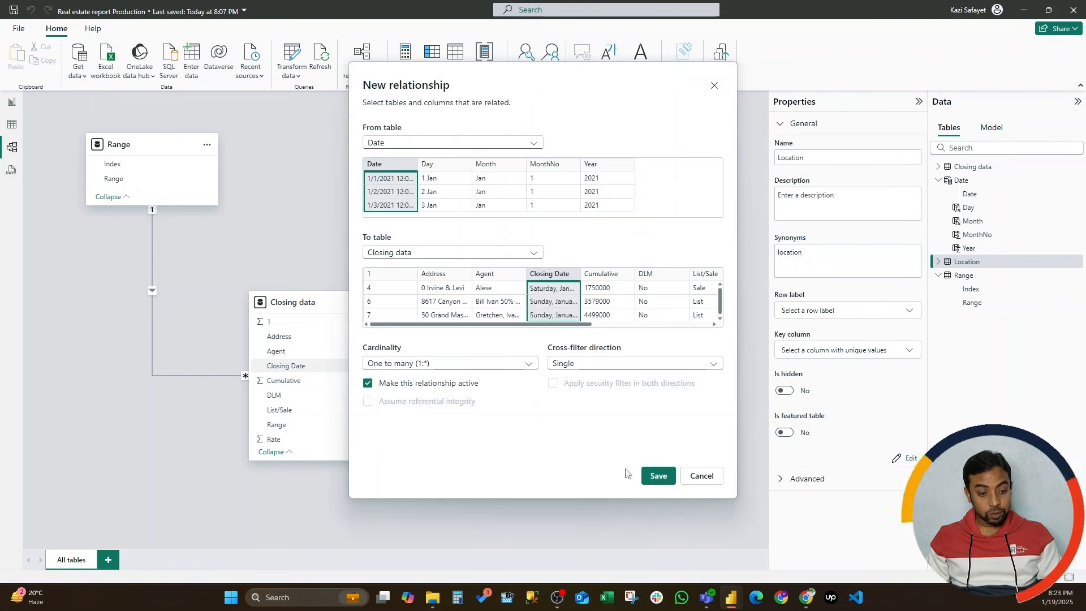
left_click(503, 366)
left_click(414, 378)
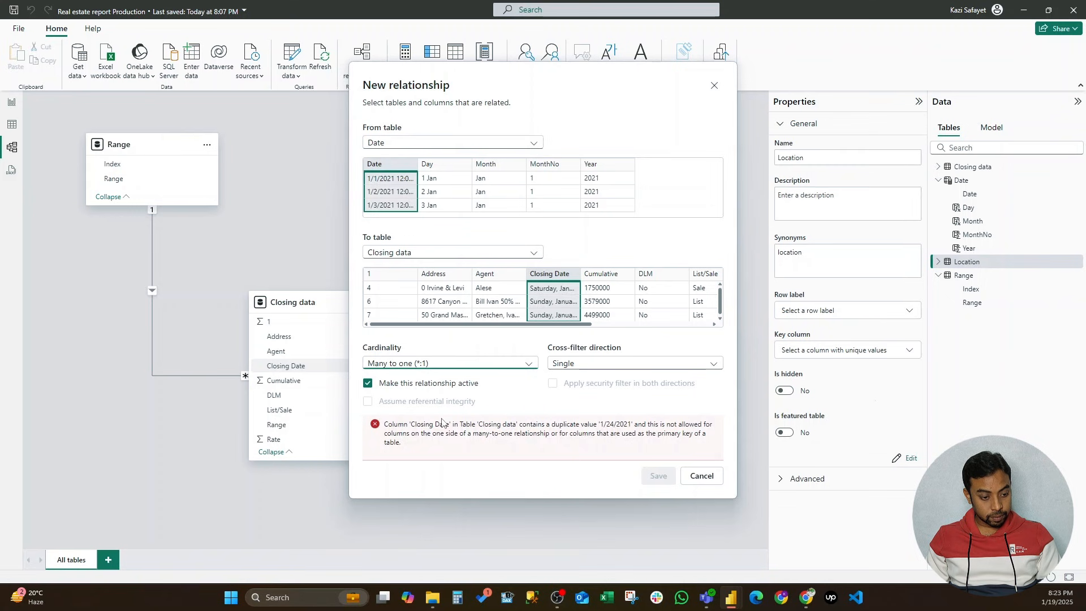
left_click(486, 365)
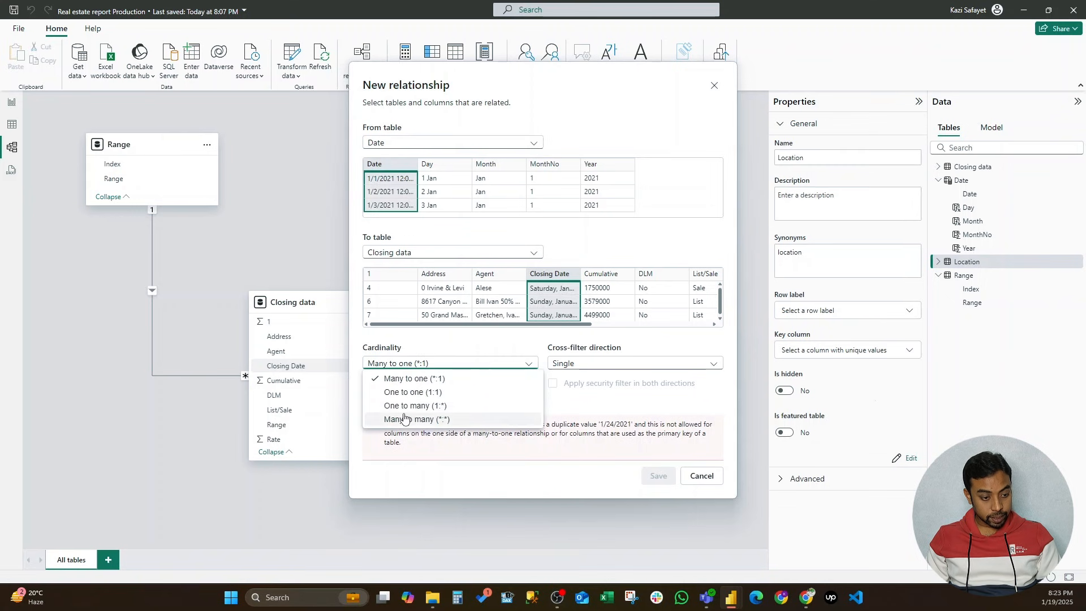
left_click(399, 406)
left_click(658, 475)
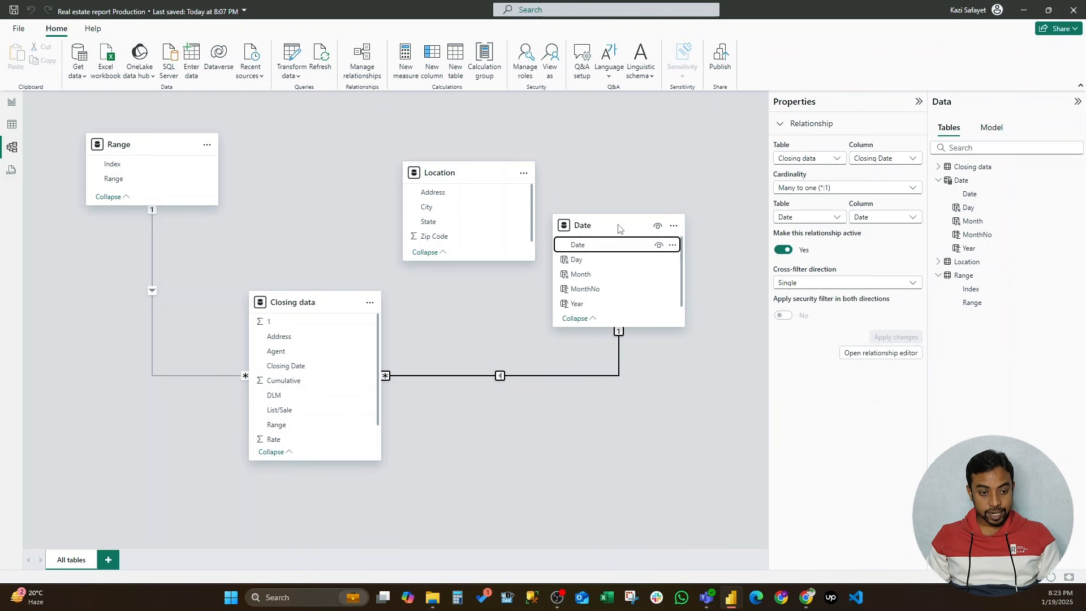
- Reposition the Location table and retry the Address relationship between Location and Closing data, discarding it again
left_click_drag(475, 171, 305, 340)
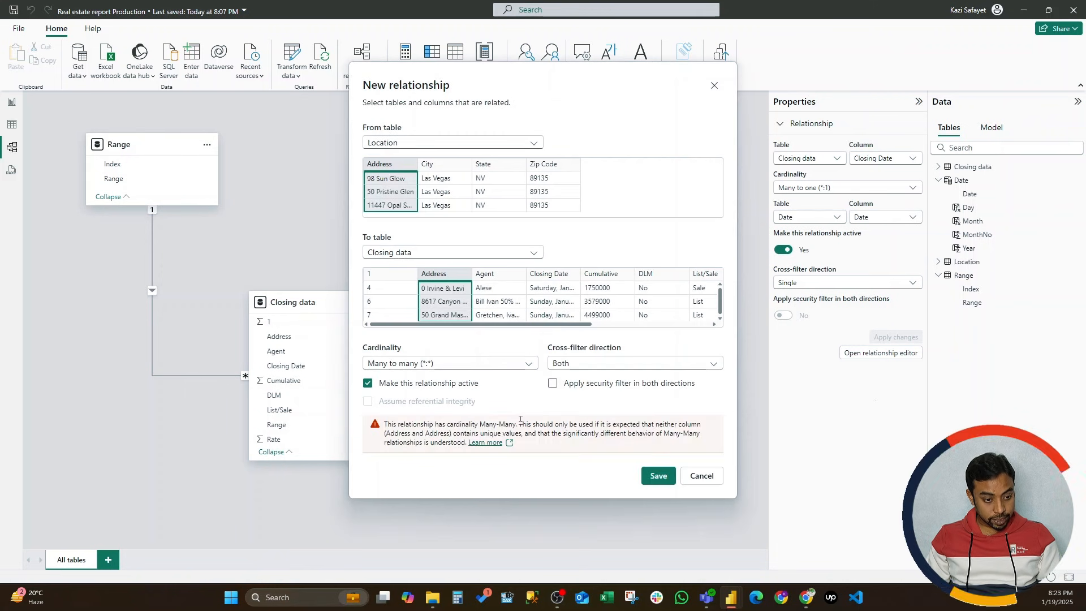
left_click(700, 476)
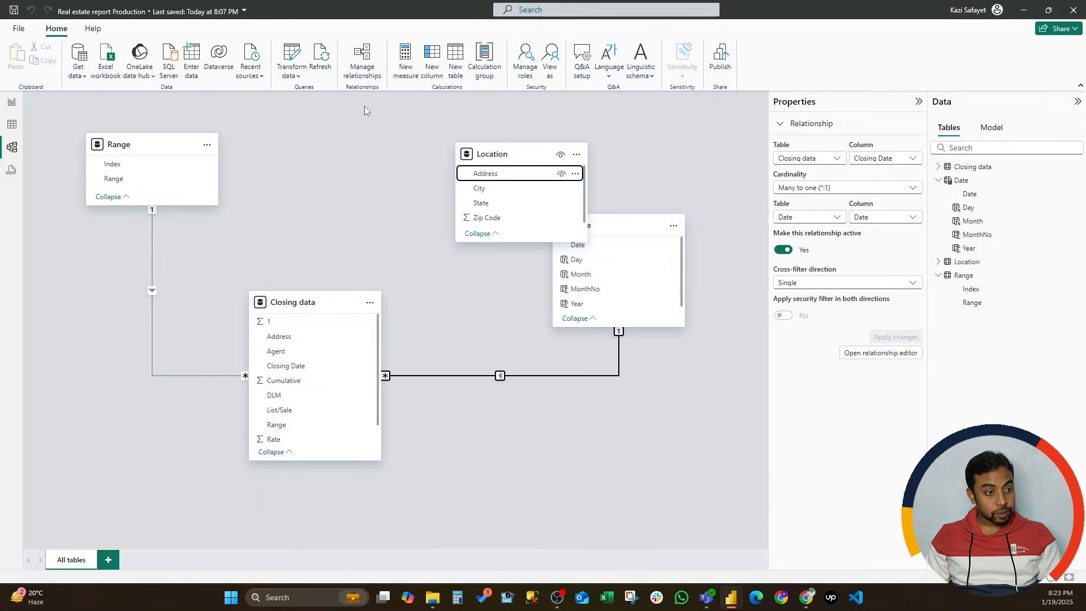
- Remove duplicate values from the Address column of the Location query in Power Query Editor and apply the changes
left_click(302, 53)
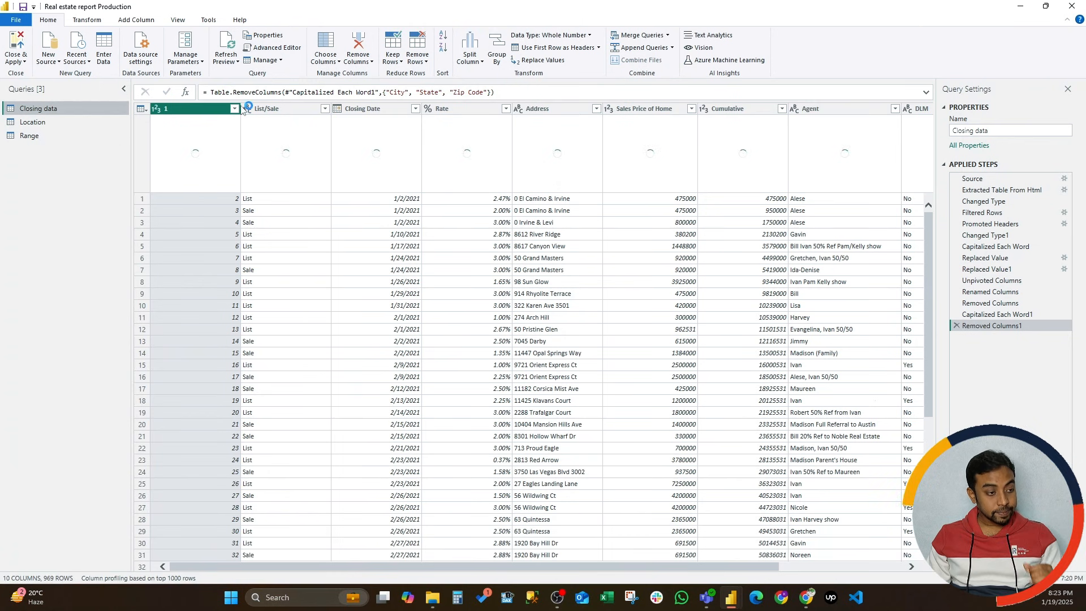
left_click(33, 123)
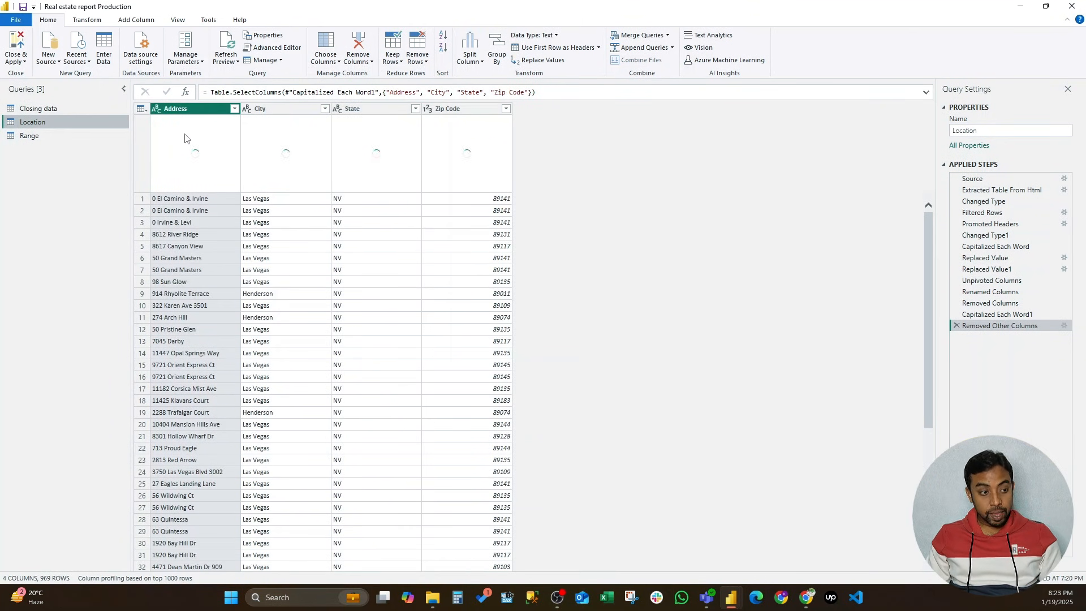
right_click(187, 109)
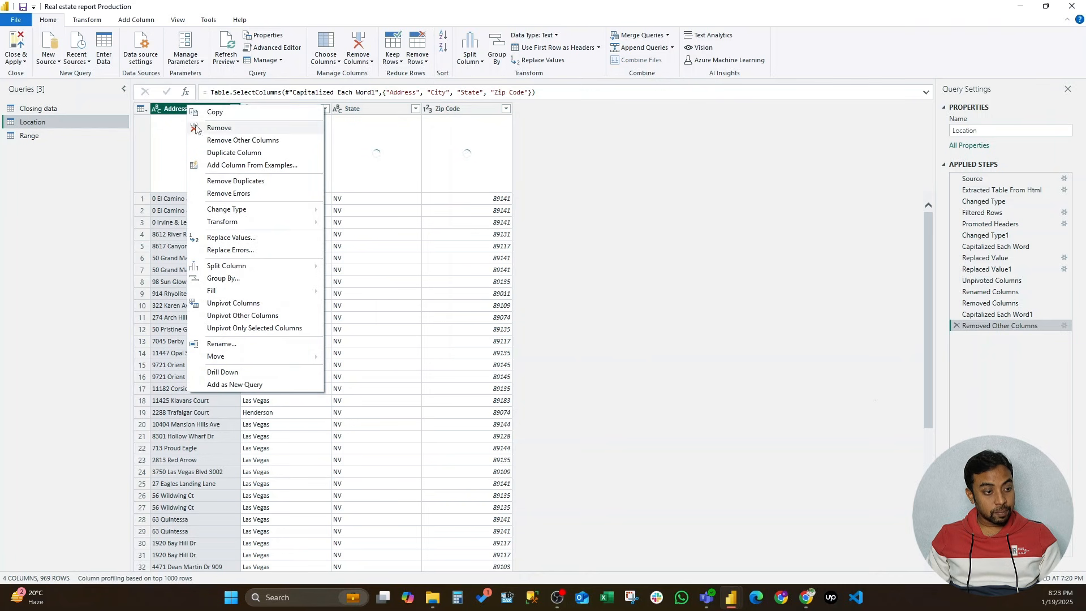
left_click(251, 180)
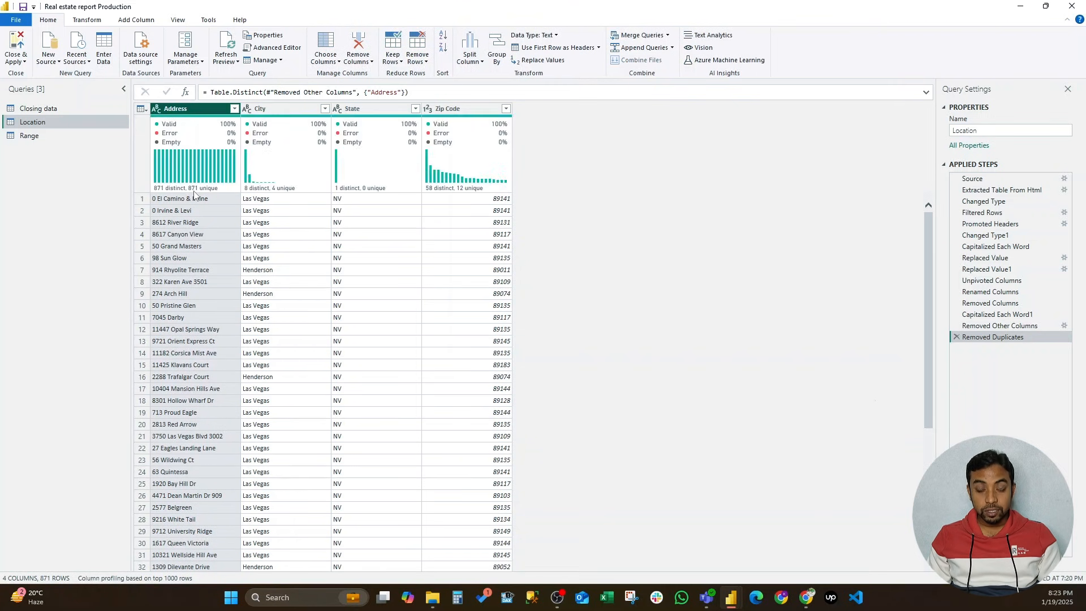
mouse_move(191, 194)
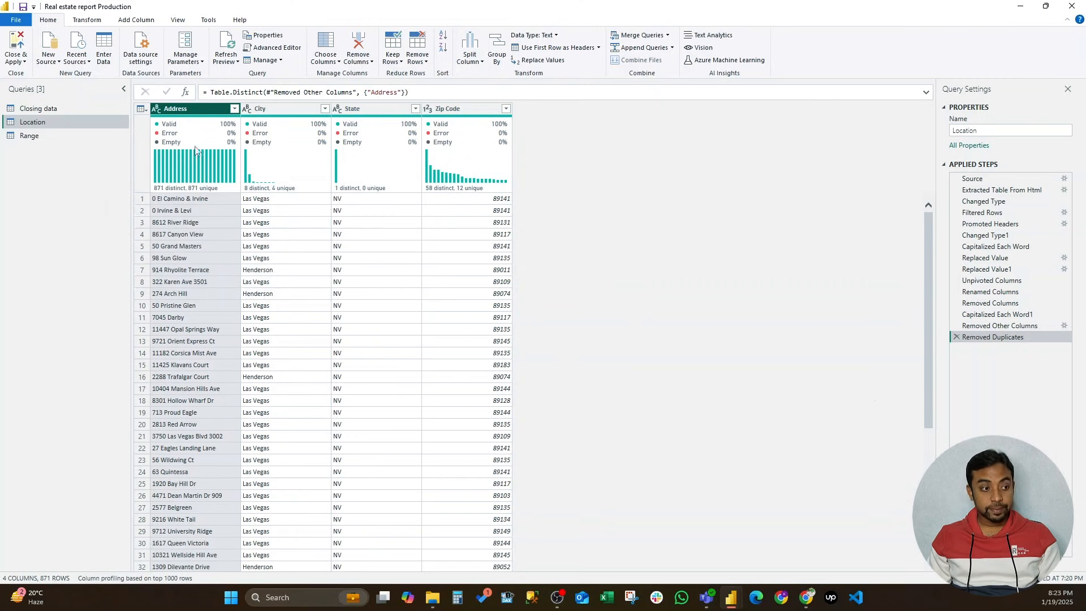
left_click(15, 41)
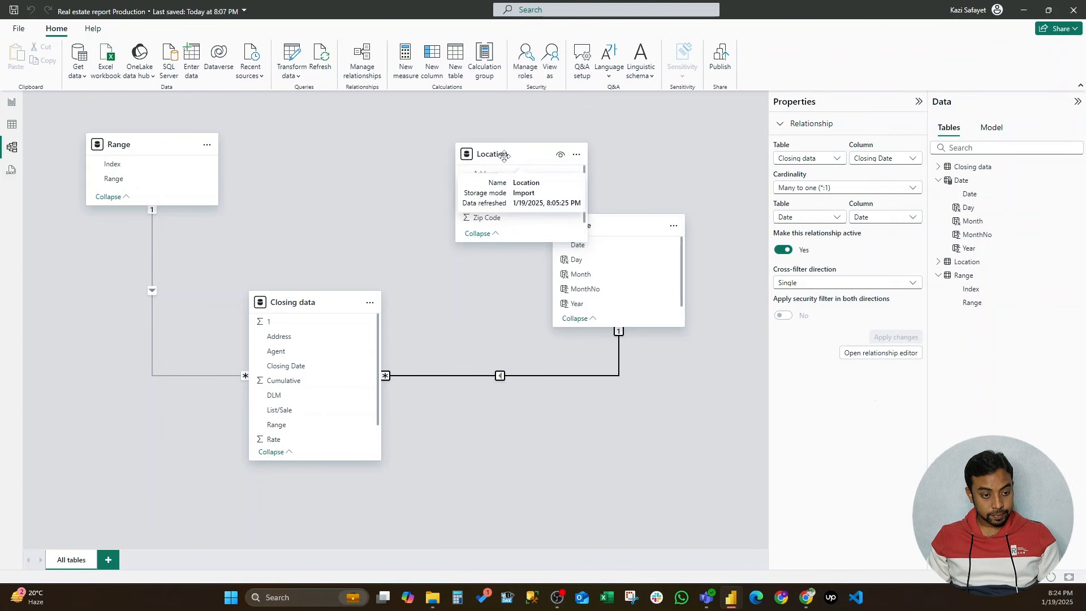
- Create an active one-to-many (1:*) relationship from the Location table's Address column to Closing data's Address column with single cross-filtering
left_click_drag(505, 156, 478, 152)
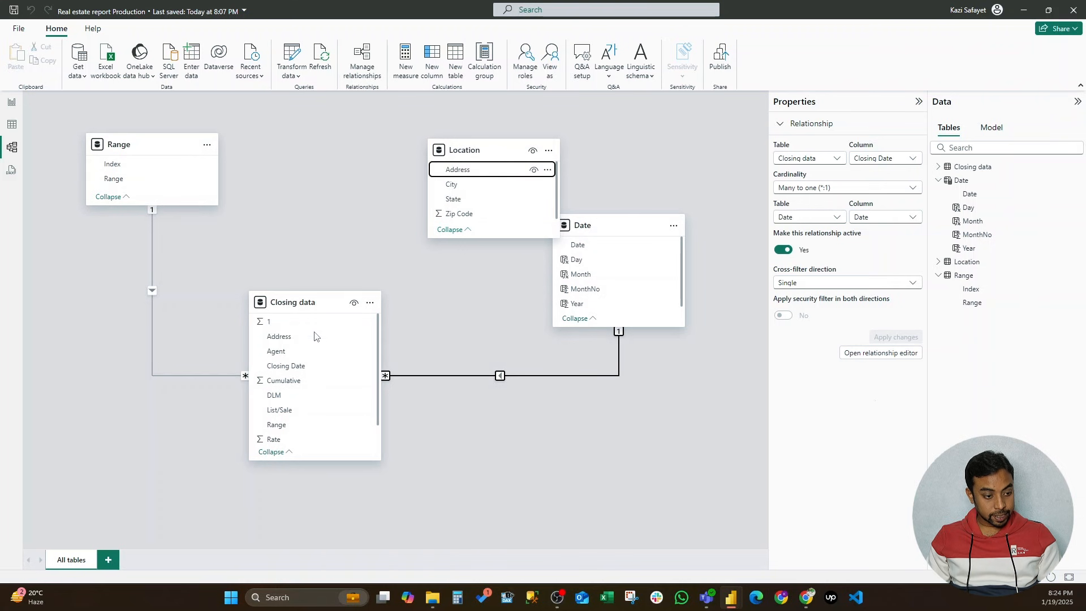
left_click_drag(461, 169, 282, 337)
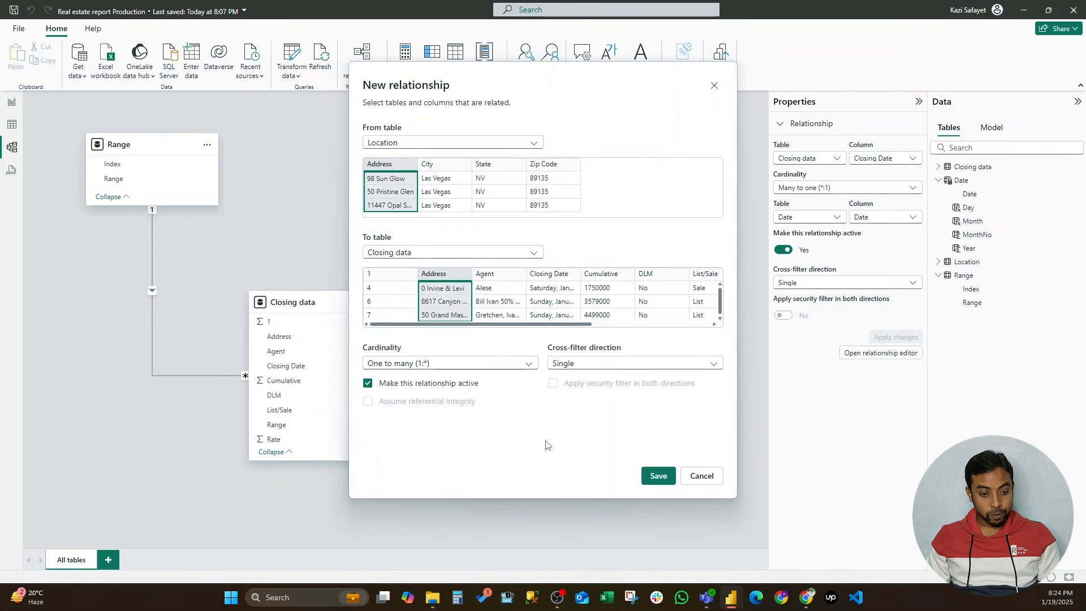
left_click(656, 476)
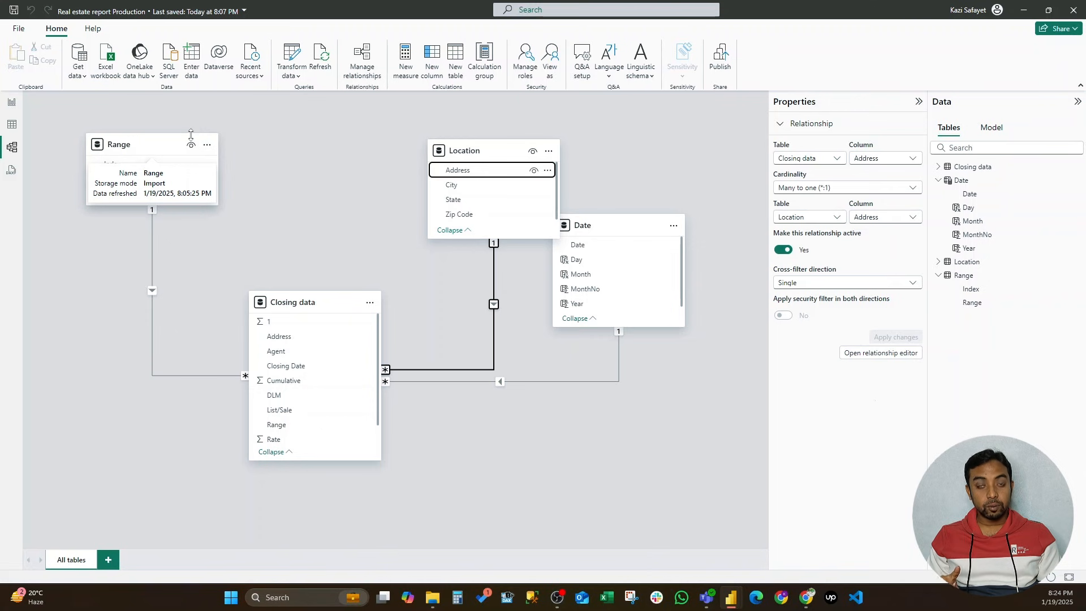
- Add a table visual to report Page 1 and fill it with Closing data's Sales Price of Home
left_click(12, 102)
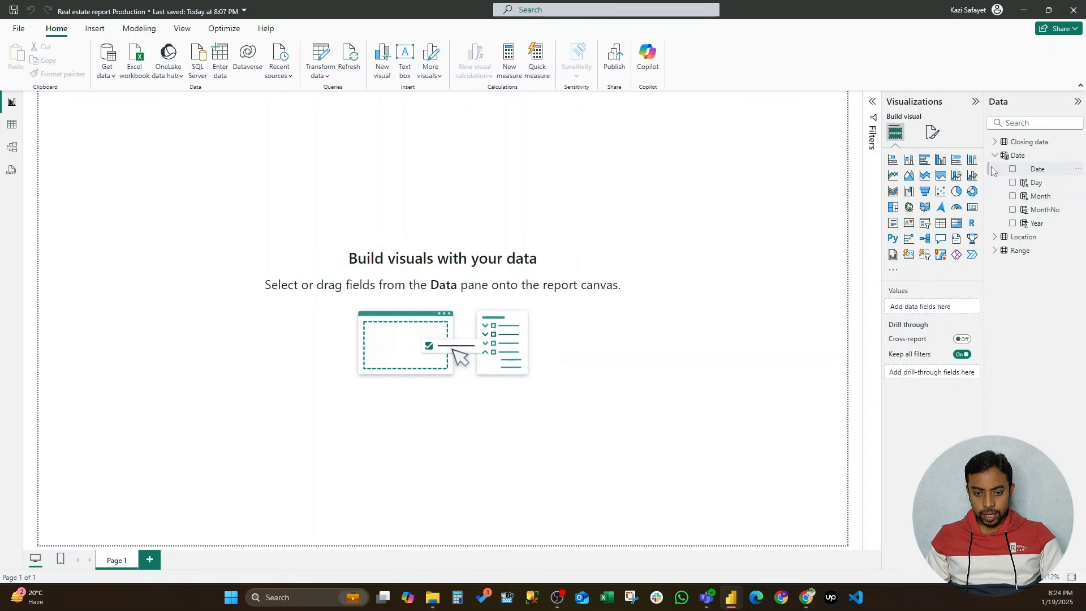
left_click(941, 226)
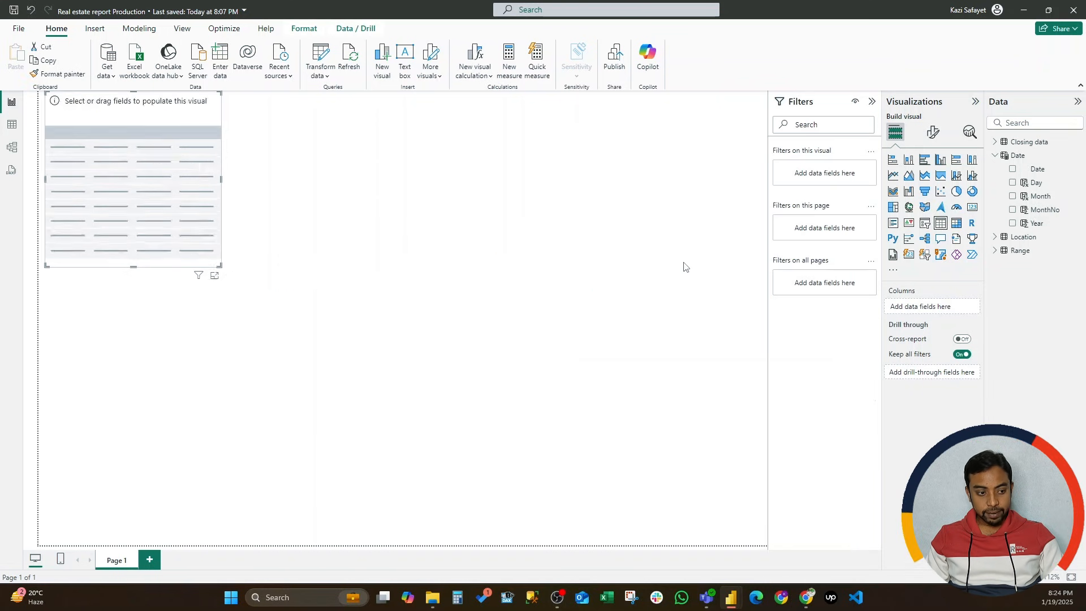
left_click(994, 142)
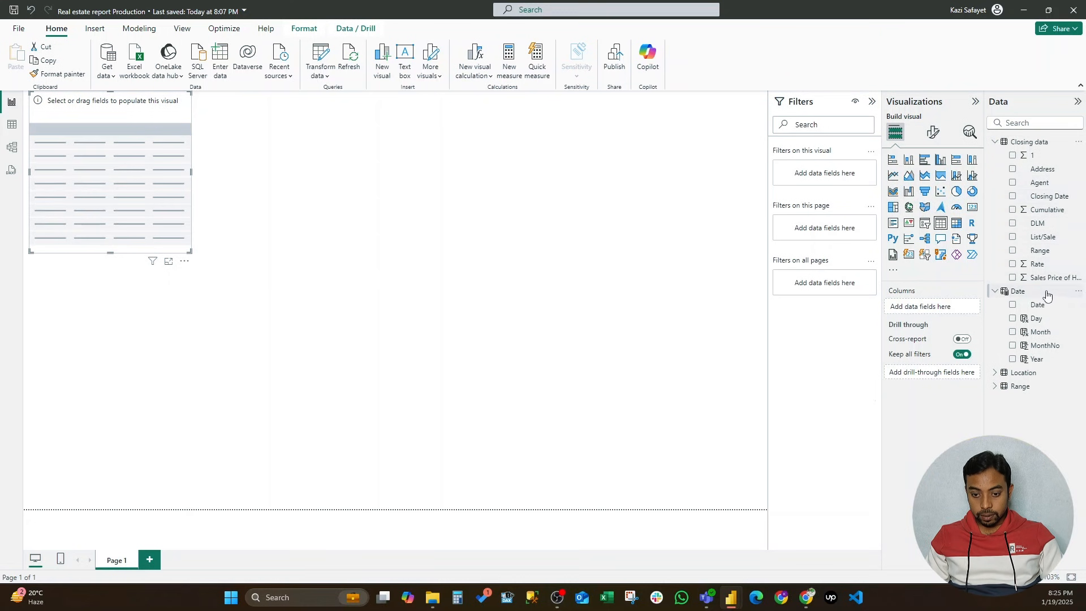
left_click_drag(1046, 277, 128, 243)
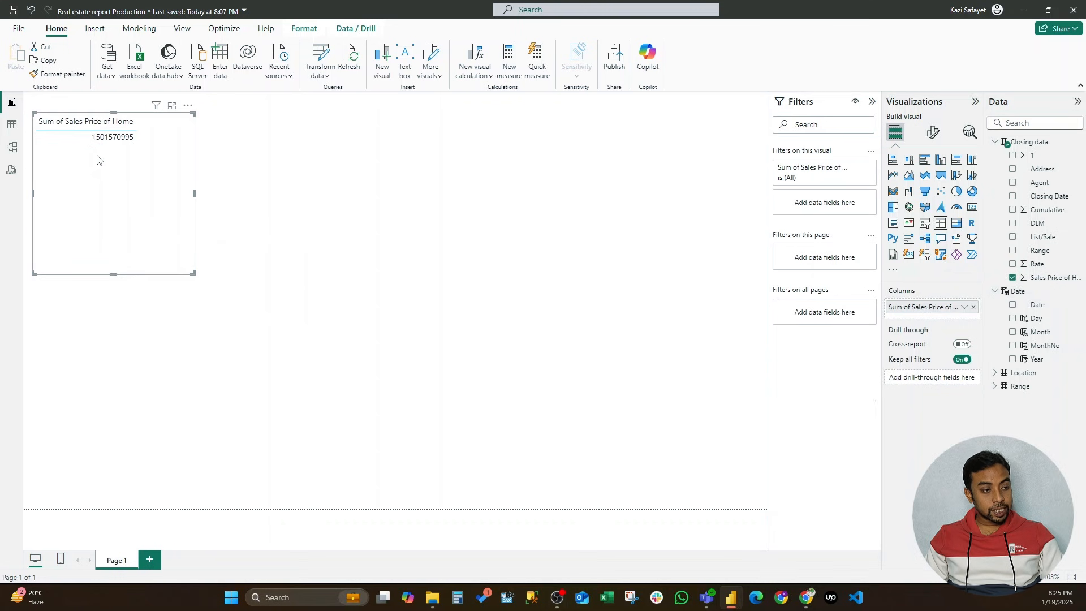
left_click(1051, 279)
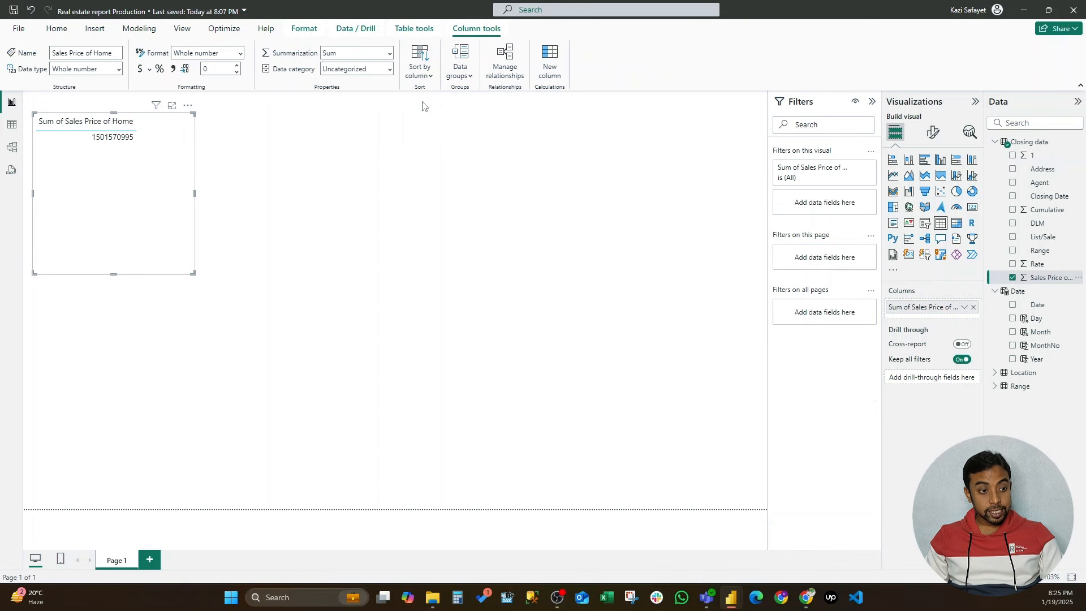
left_click(388, 71)
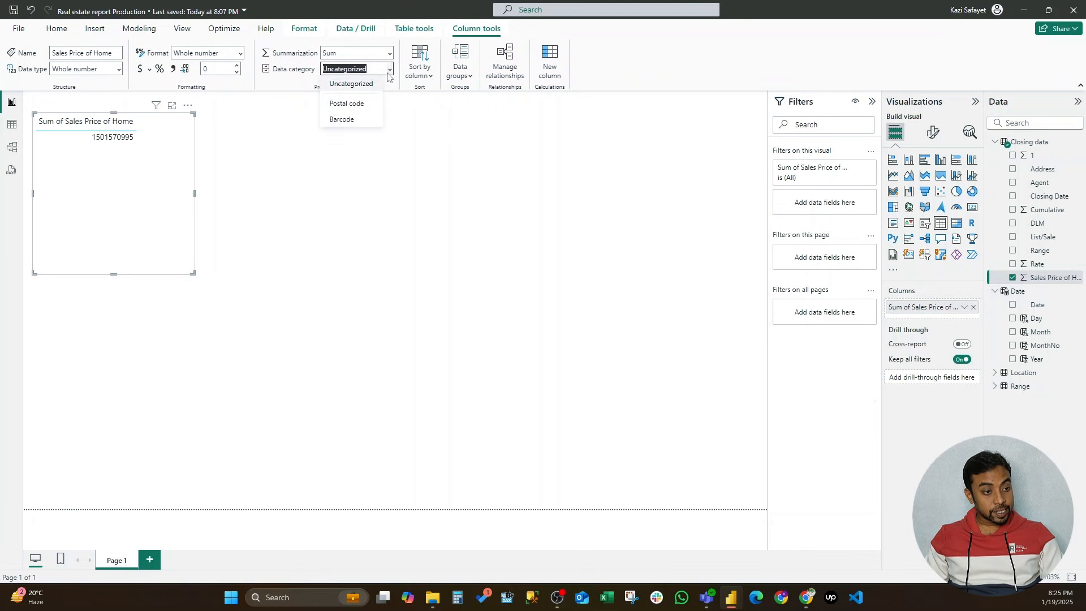
left_click(283, 80)
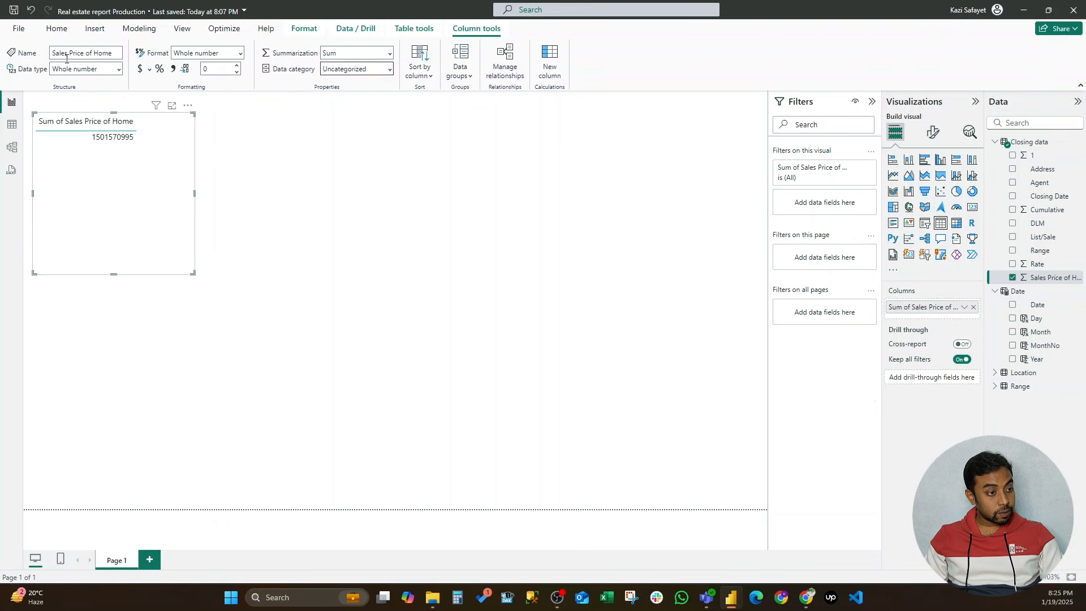
left_click(118, 70)
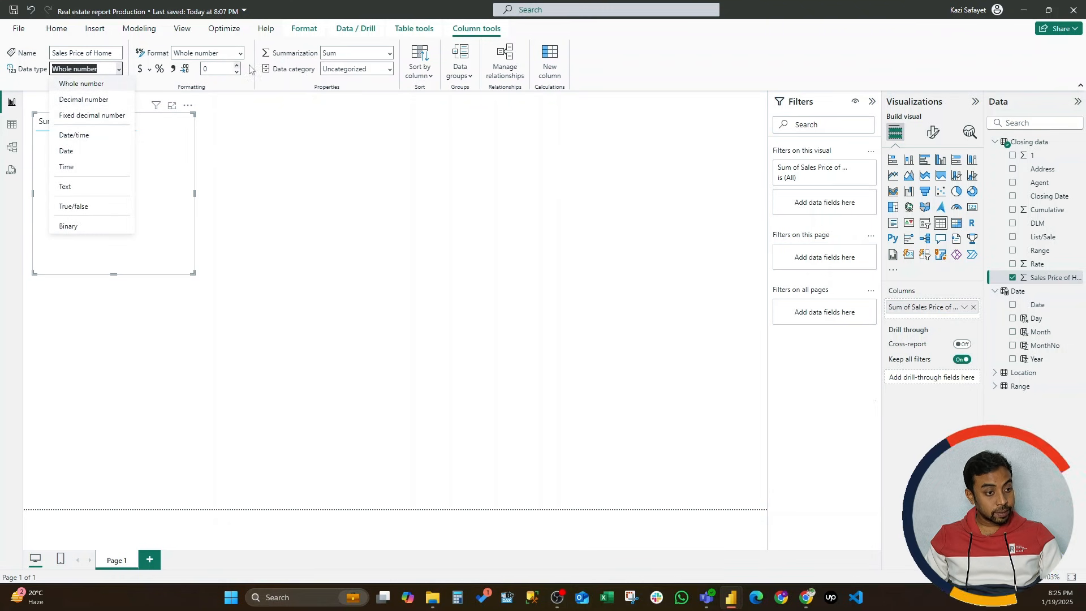
- Set the format of Closing data's Sales Price of Home column to Currency in the model view
left_click(12, 147)
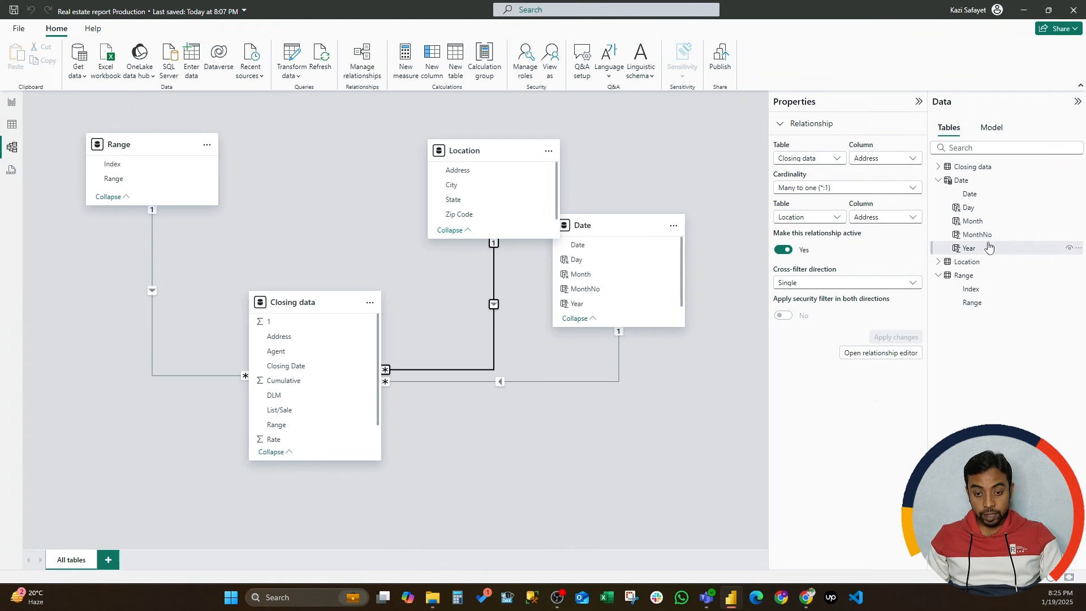
left_click(939, 167)
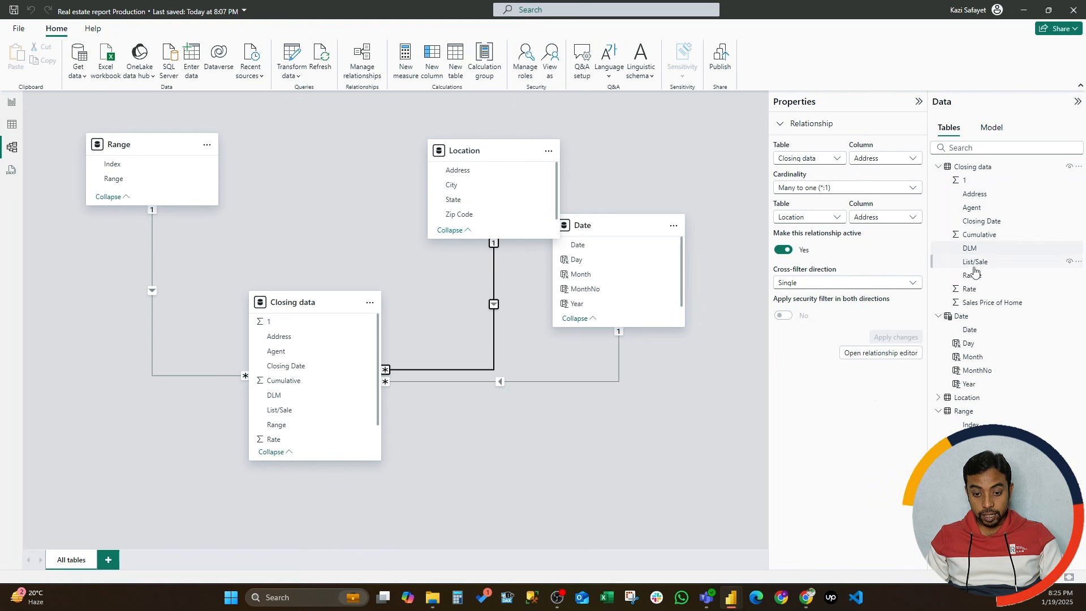
left_click(989, 303)
scroll(865, 384, "down", 1)
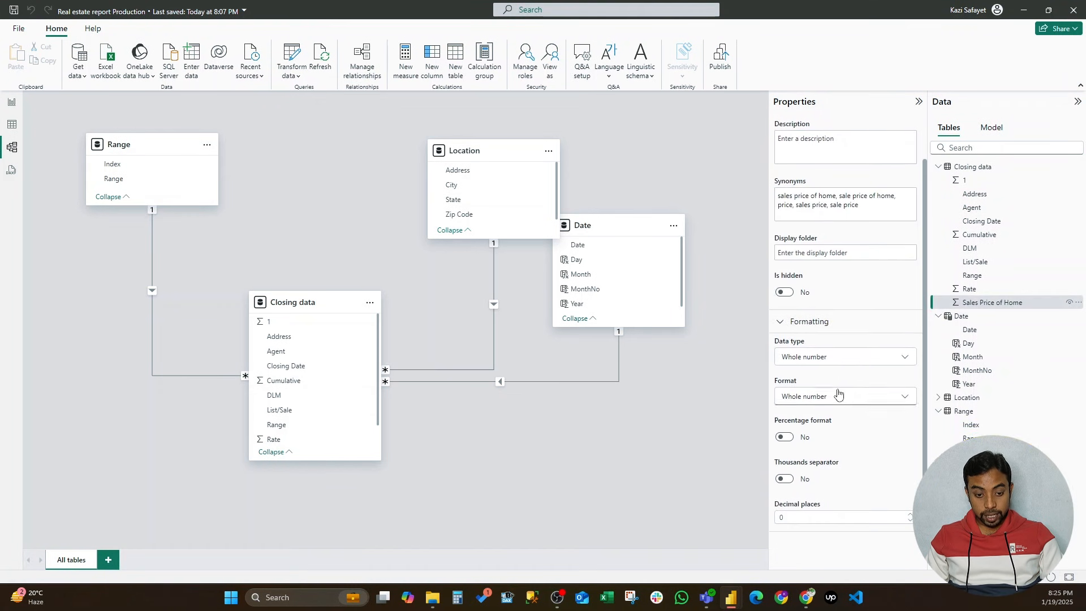
left_click(837, 357)
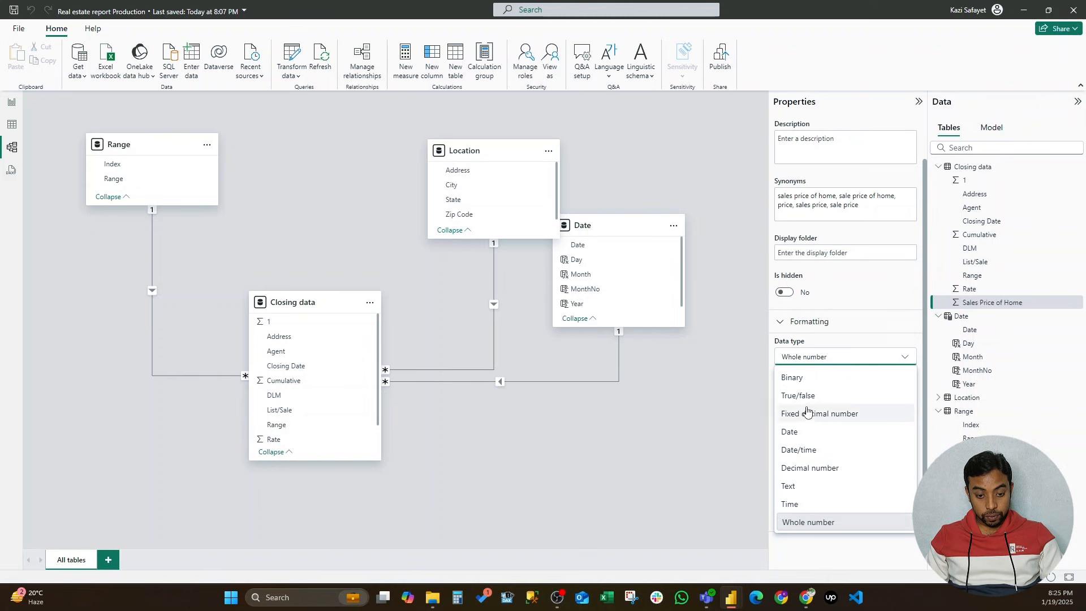
left_click(813, 321)
left_click(821, 395)
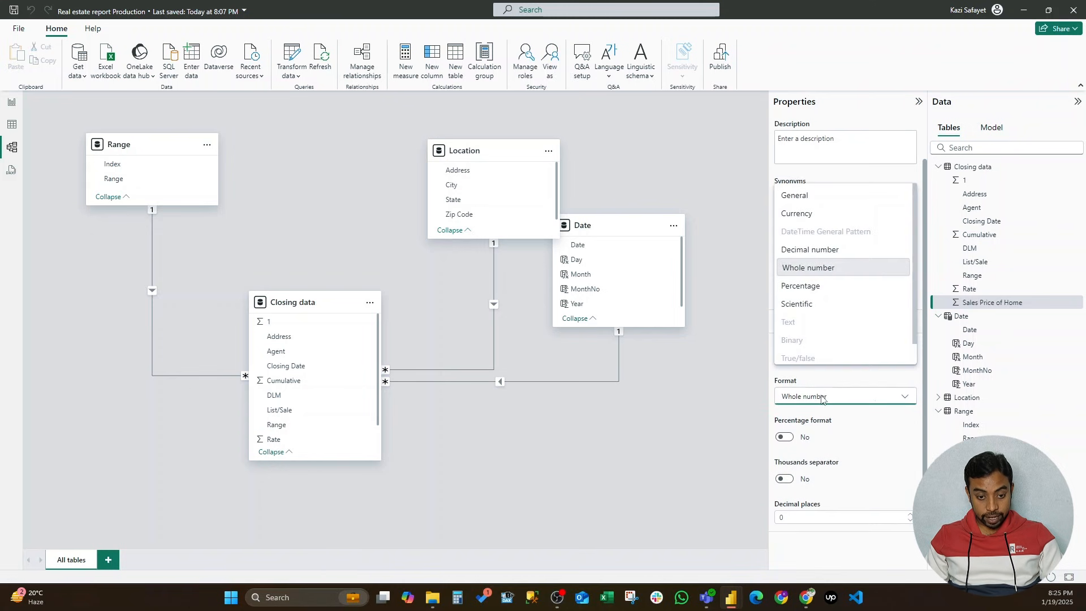
left_click(808, 218)
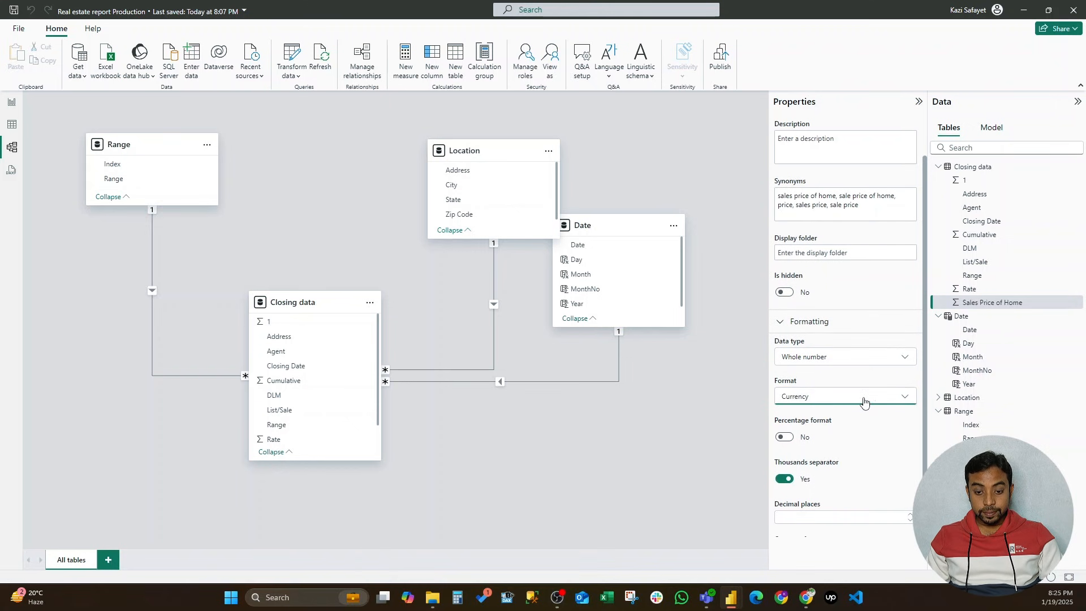
- Add List/Sale to the report's table visual as its first column and shift the visual slightly on the page
left_click(7, 104)
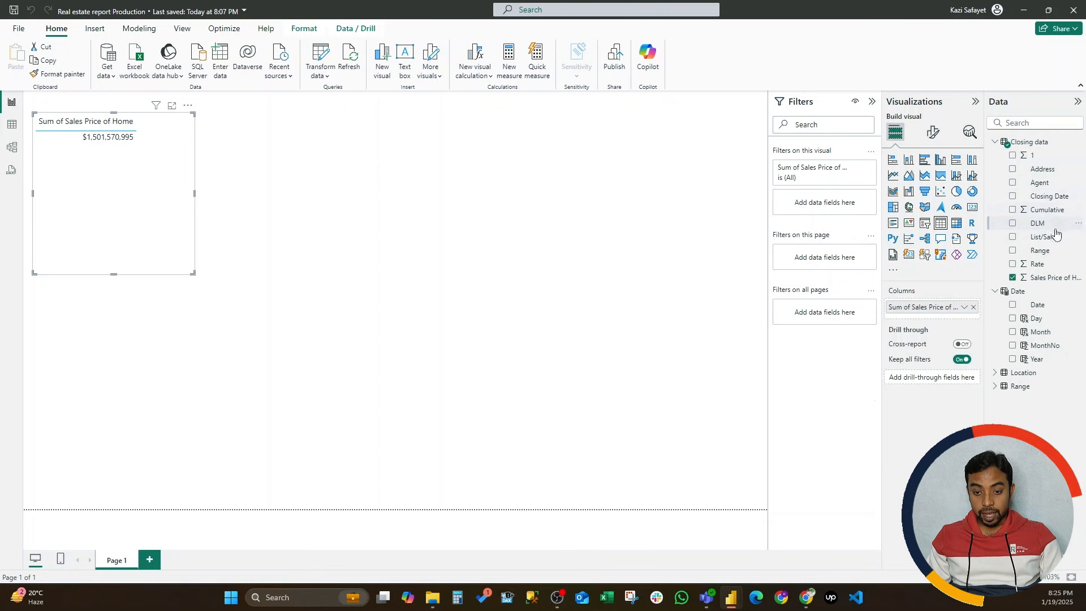
left_click_drag(1061, 238, 142, 178)
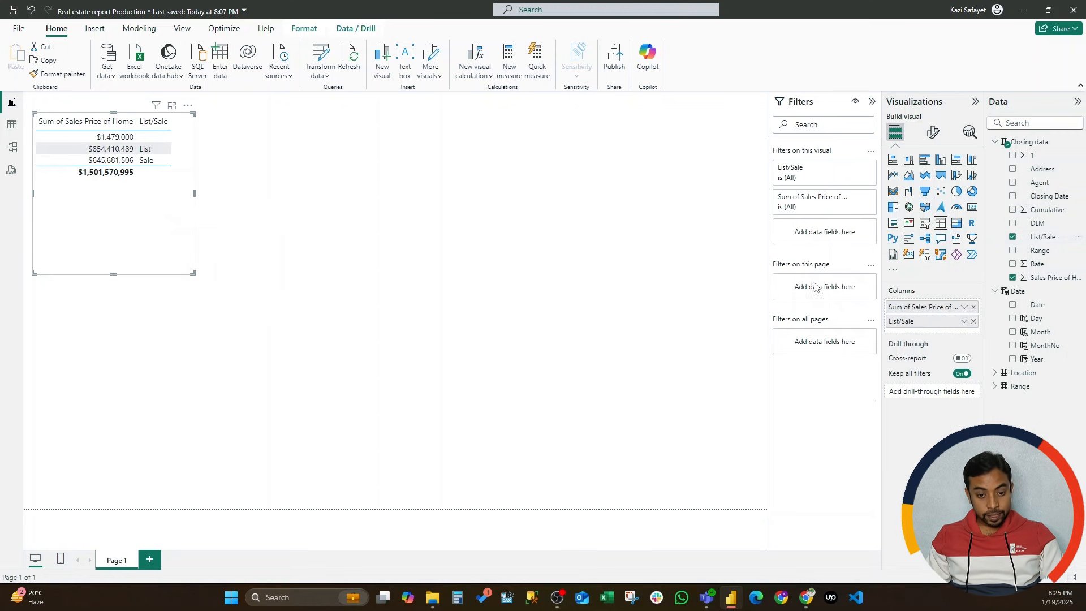
left_click_drag(904, 321, 907, 305)
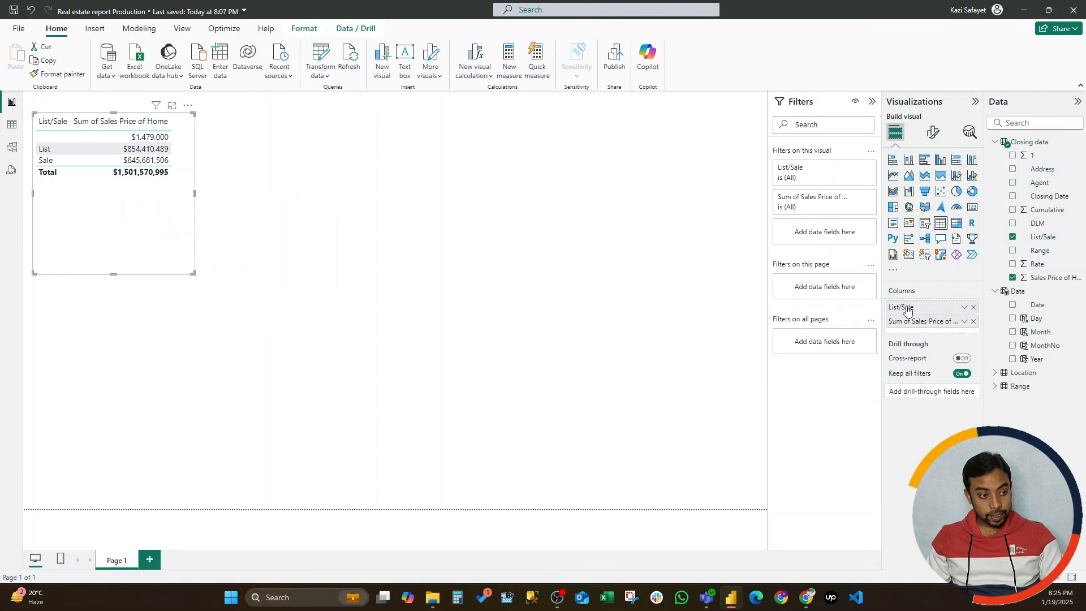
left_click_drag(130, 216, 164, 213)
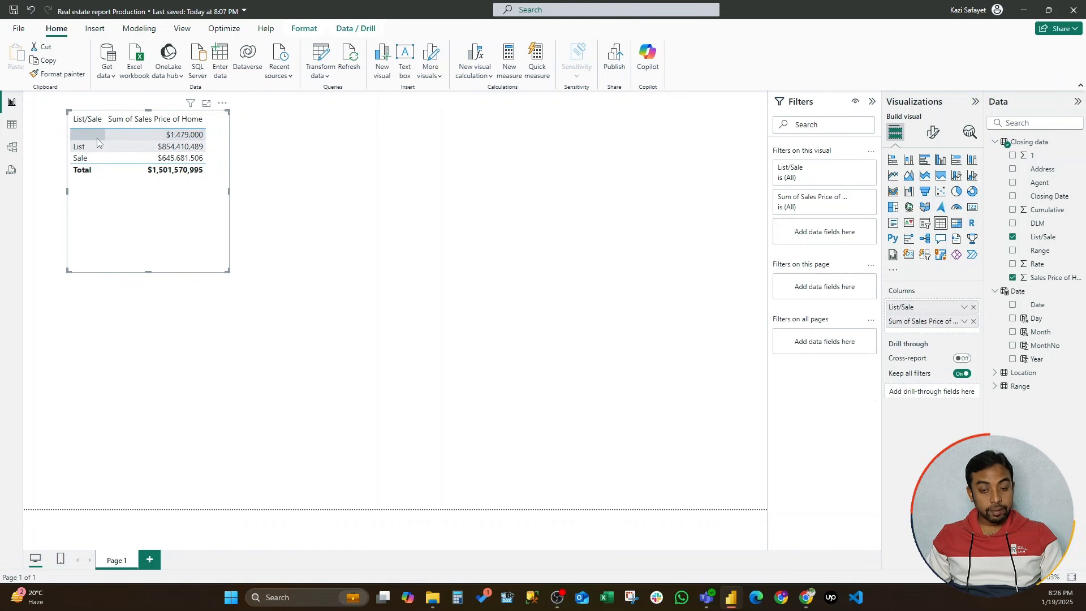
- Filter blank values out of the List/Sale column of the Closing data query in Power Query Editor and apply the changes
left_click(12, 125)
left_click(49, 30)
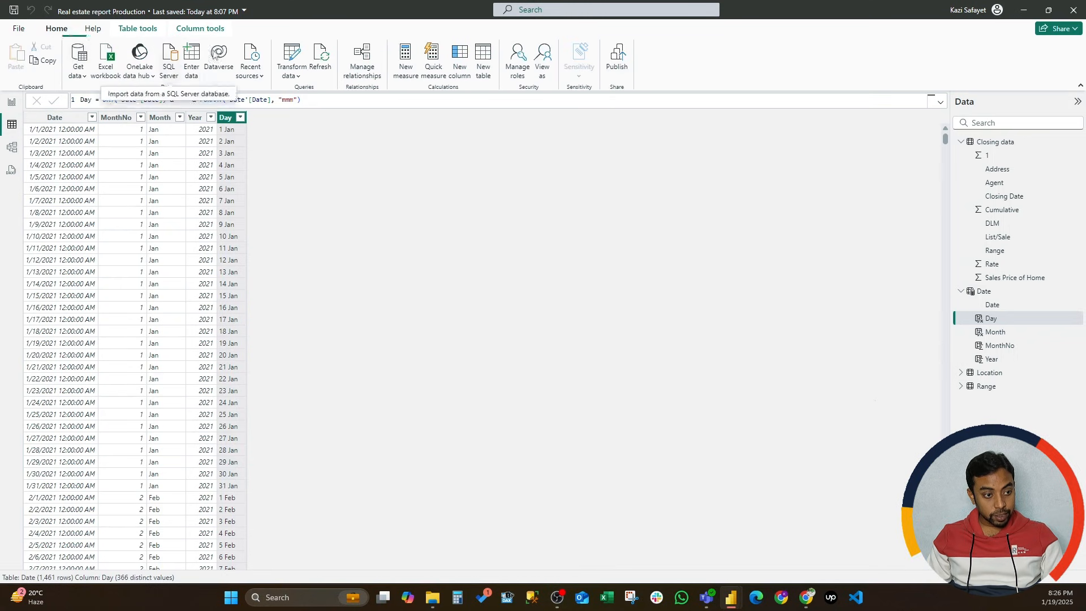
left_click(204, 57)
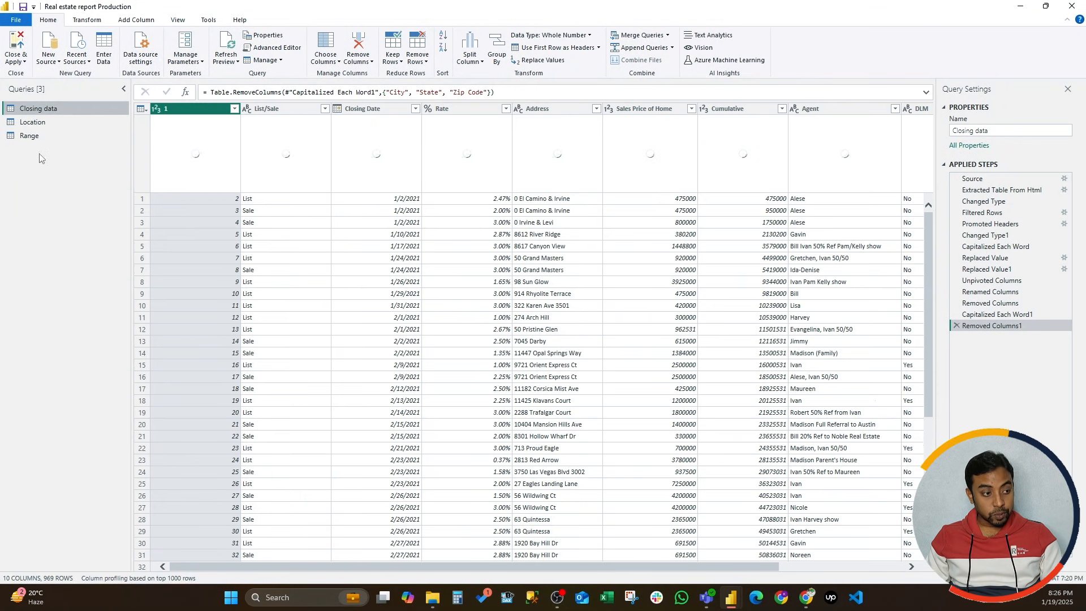
left_click(324, 109)
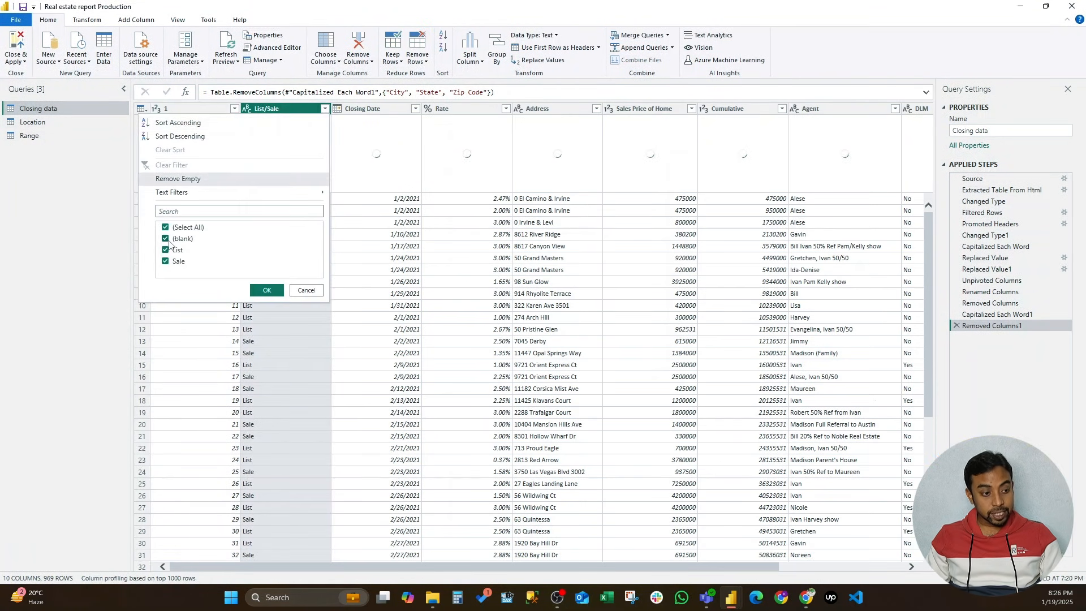
left_click(169, 240)
left_click(265, 291)
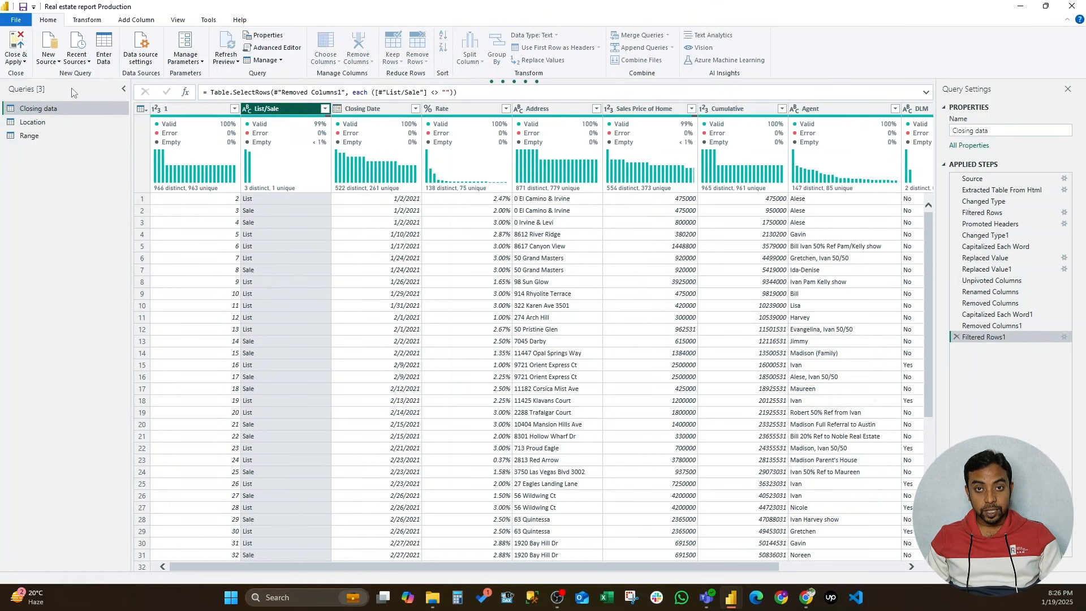
left_click(17, 45)
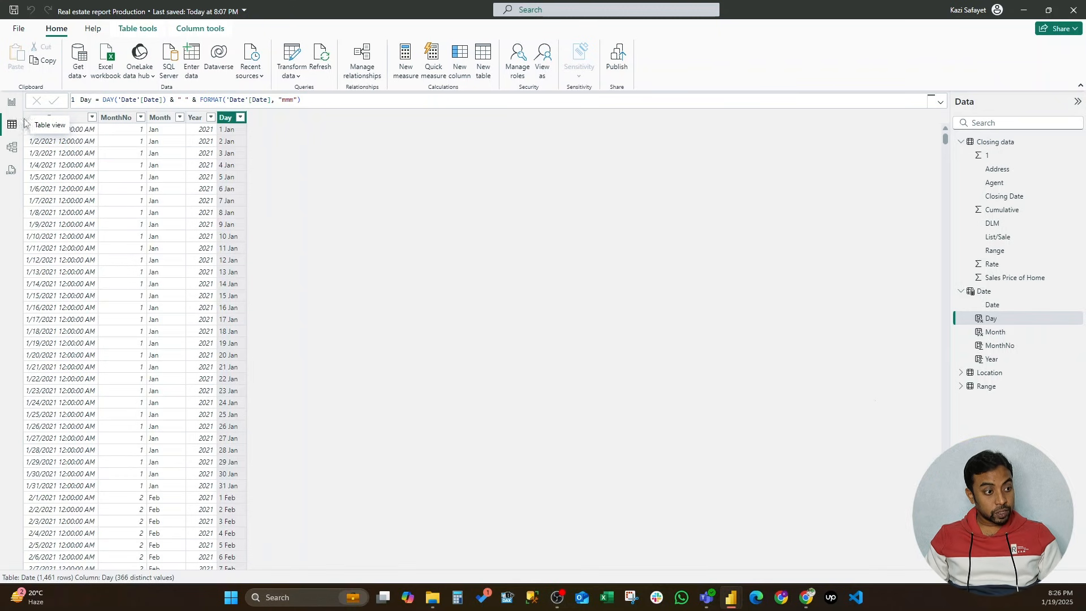
- Move the List/Sale table visual to the upper-left corner of the report page and deselect it
left_click(12, 102)
left_click_drag(209, 226, 110, 194)
left_click(399, 428)
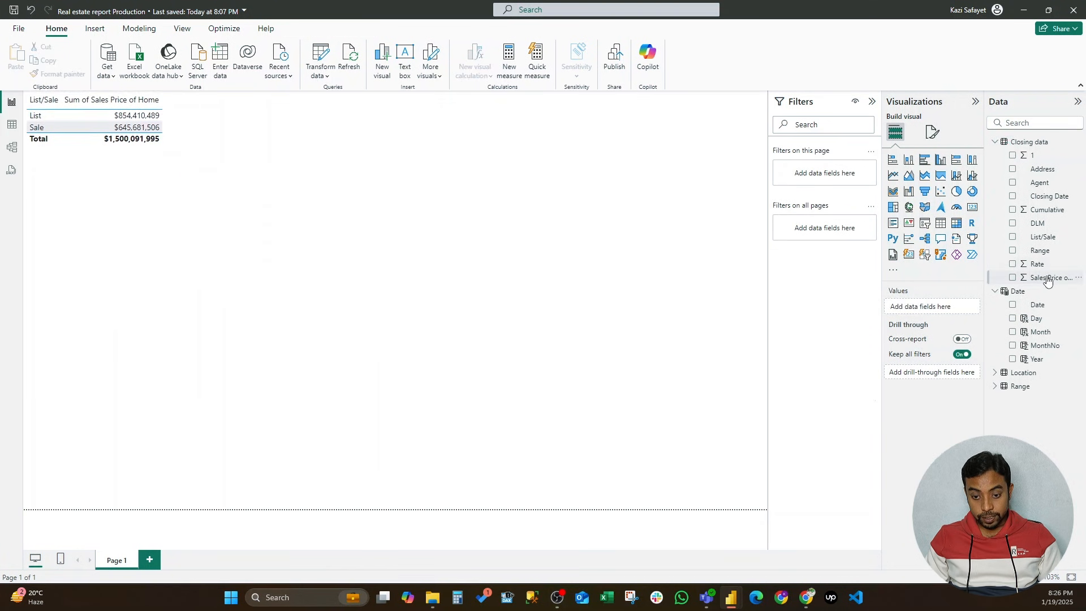
- Build a second table visual below the first, showing Sales Price of Home by the Date table's Month, and review its rows
left_click(1013, 197)
left_click(1013, 196)
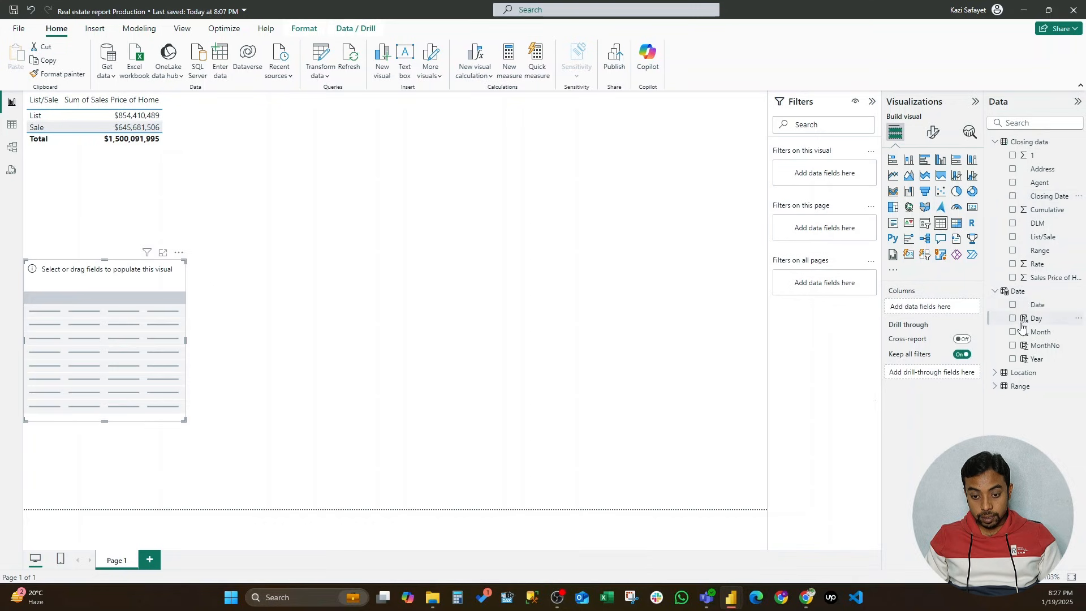
left_click(1013, 332)
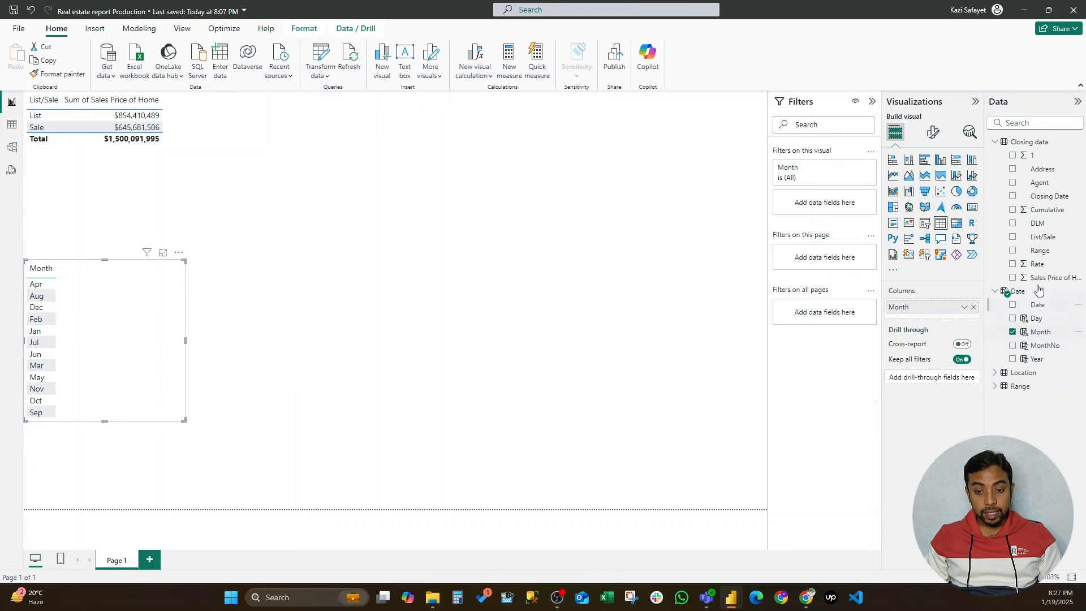
left_click_drag(1048, 281, 139, 348)
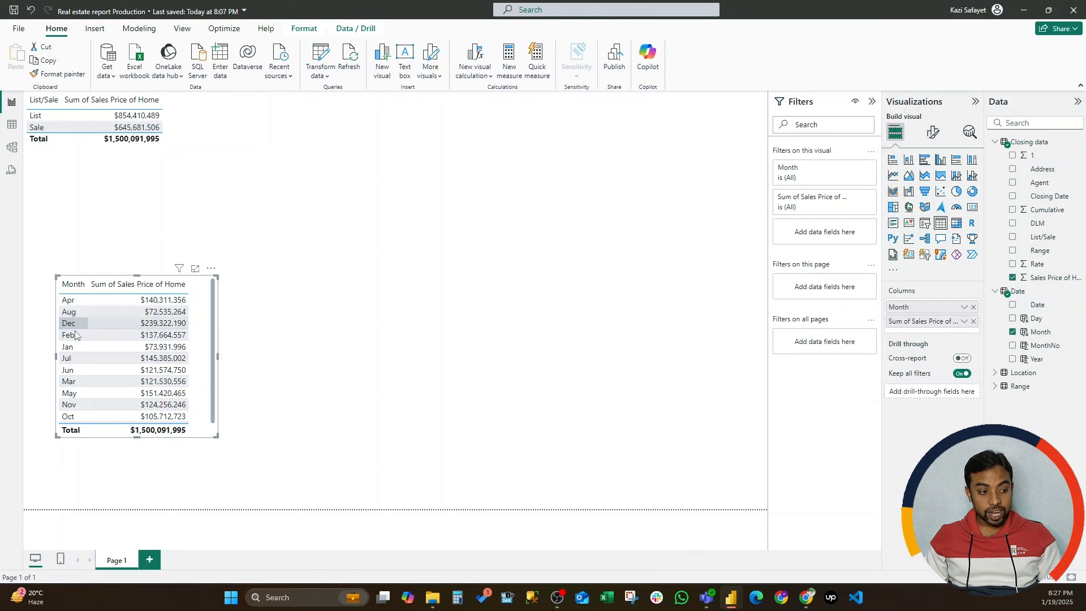
scroll(78, 364, "down", 1)
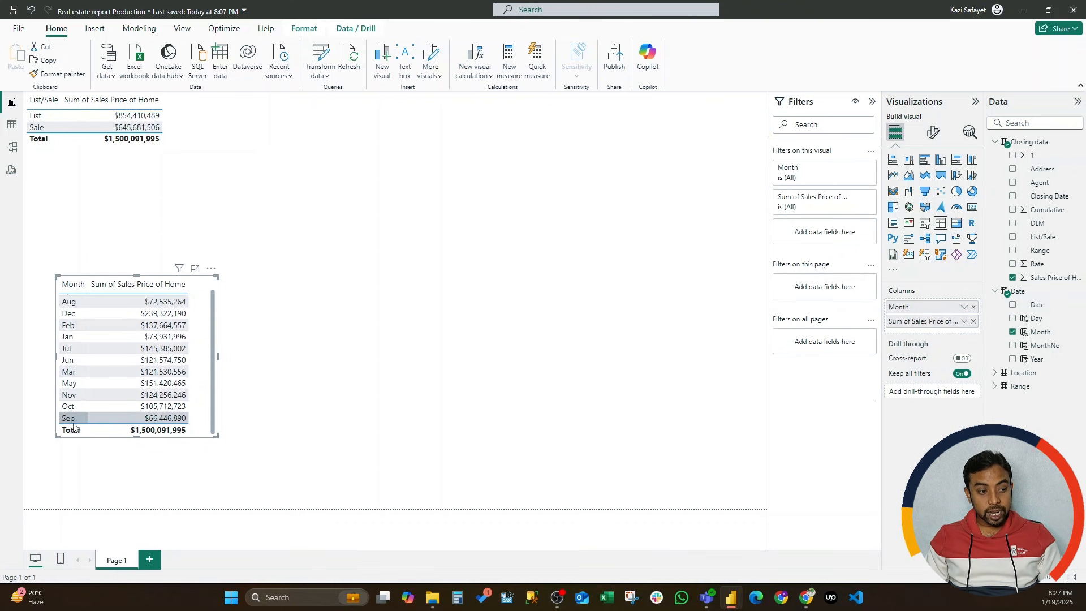
scroll(86, 408, "up", 1)
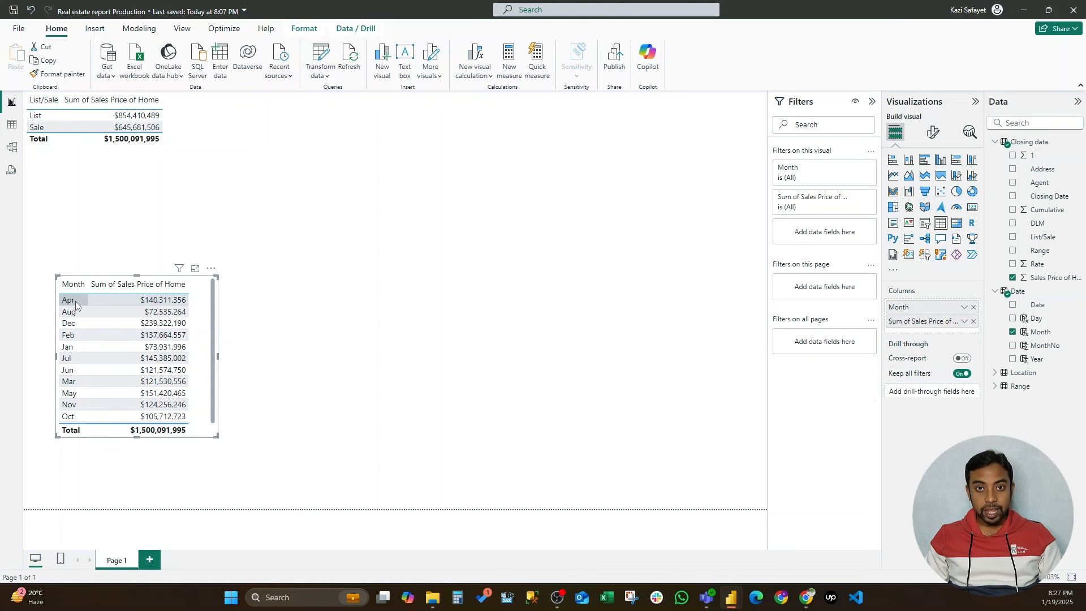
- Sort the Date table's Month column by MonthNo
left_click(12, 124)
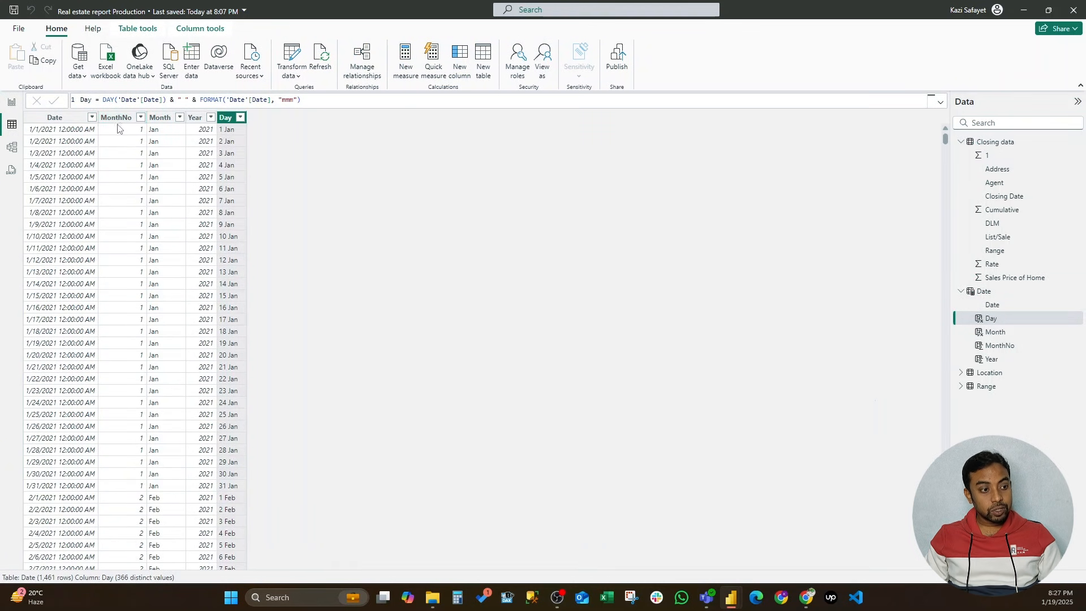
left_click(156, 118)
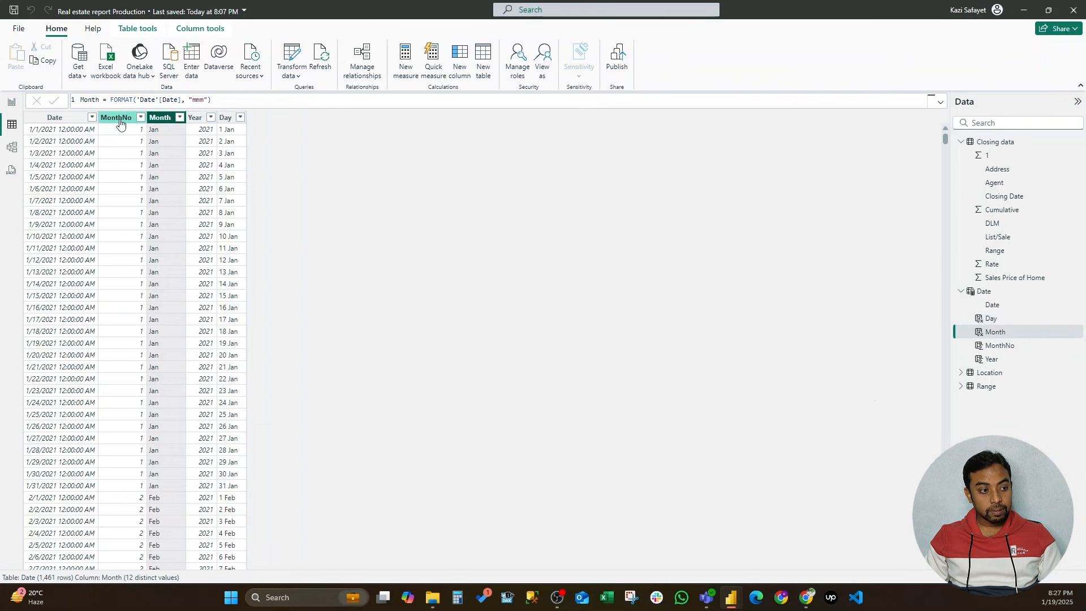
left_click(120, 120)
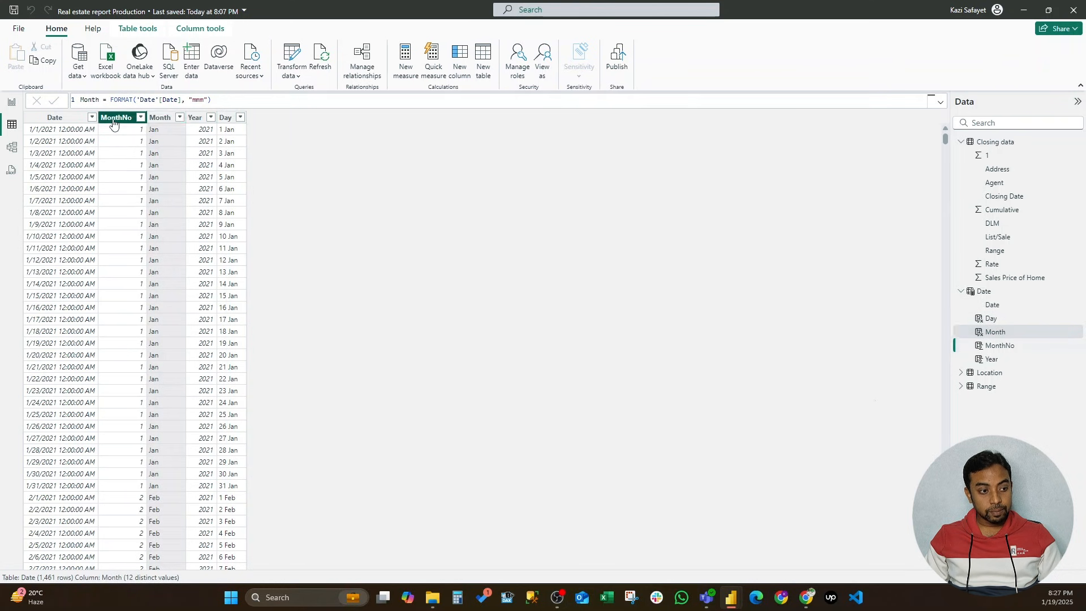
left_click(162, 120)
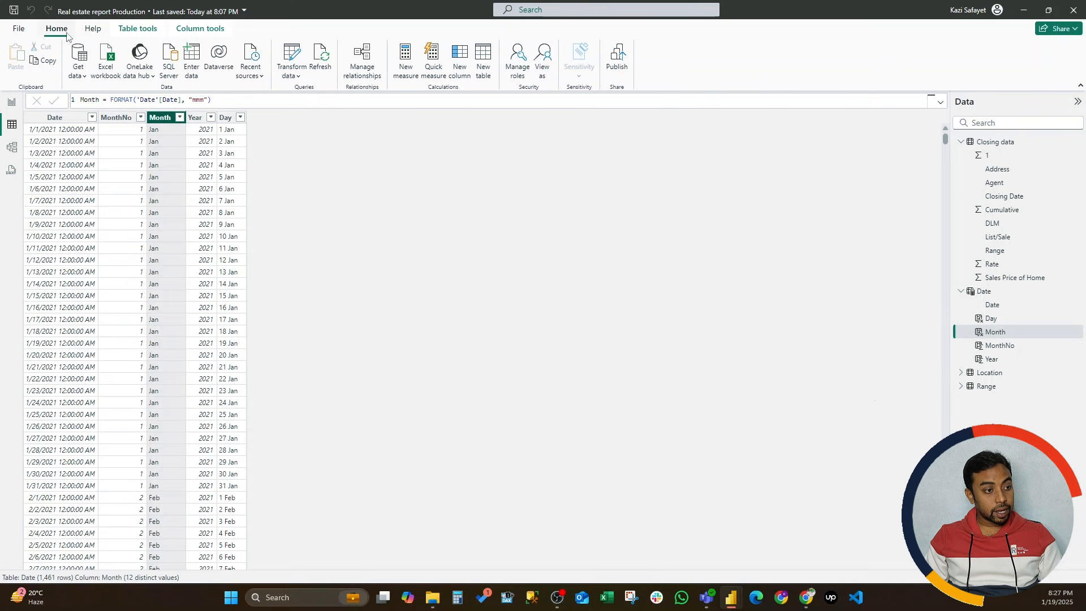
left_click(149, 35)
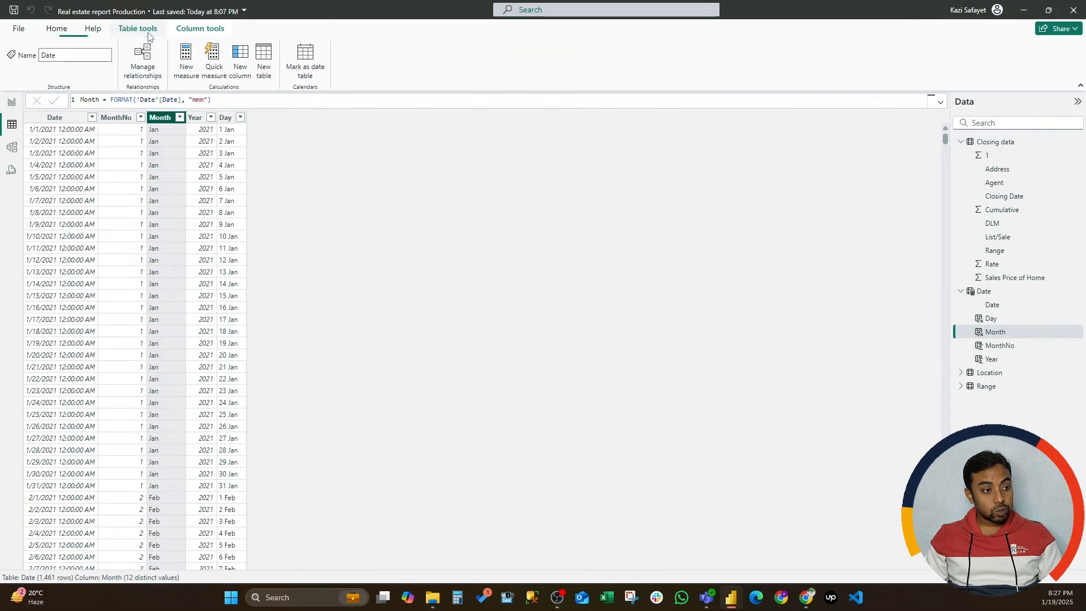
left_click(204, 31)
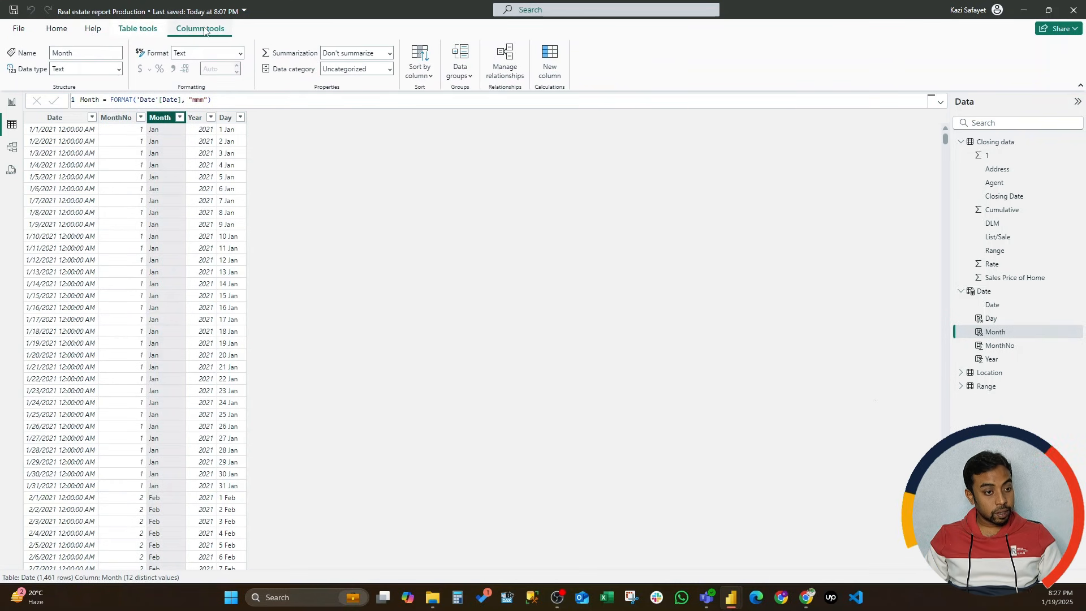
left_click(419, 69)
left_click(433, 150)
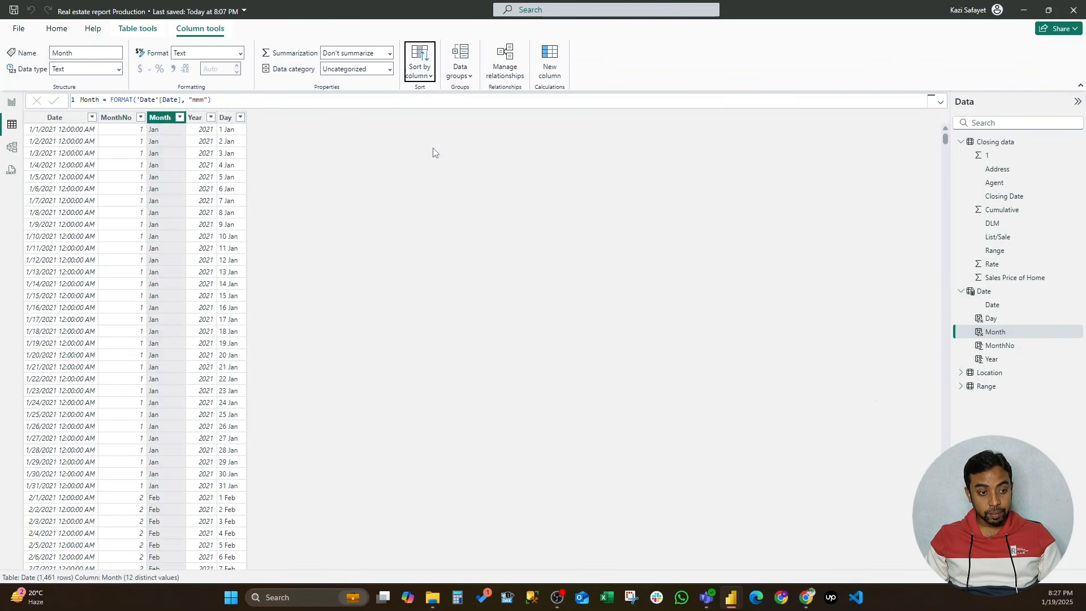
- Return to the report page and move the monthly sales table to the page's left edge, below the List/Sale table
left_click(9, 101)
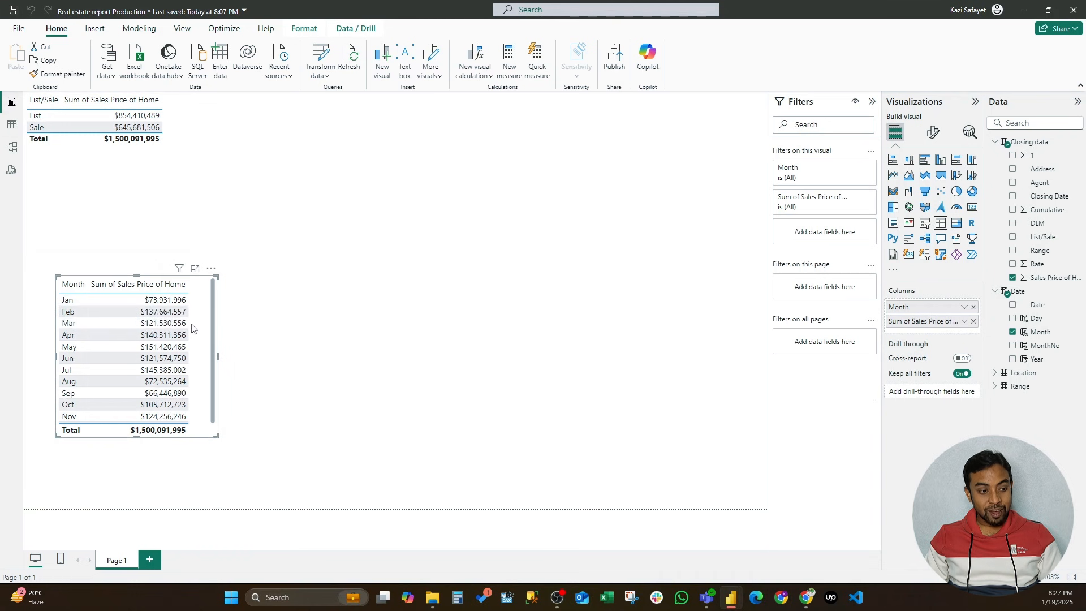
left_click_drag(125, 321, 134, 305)
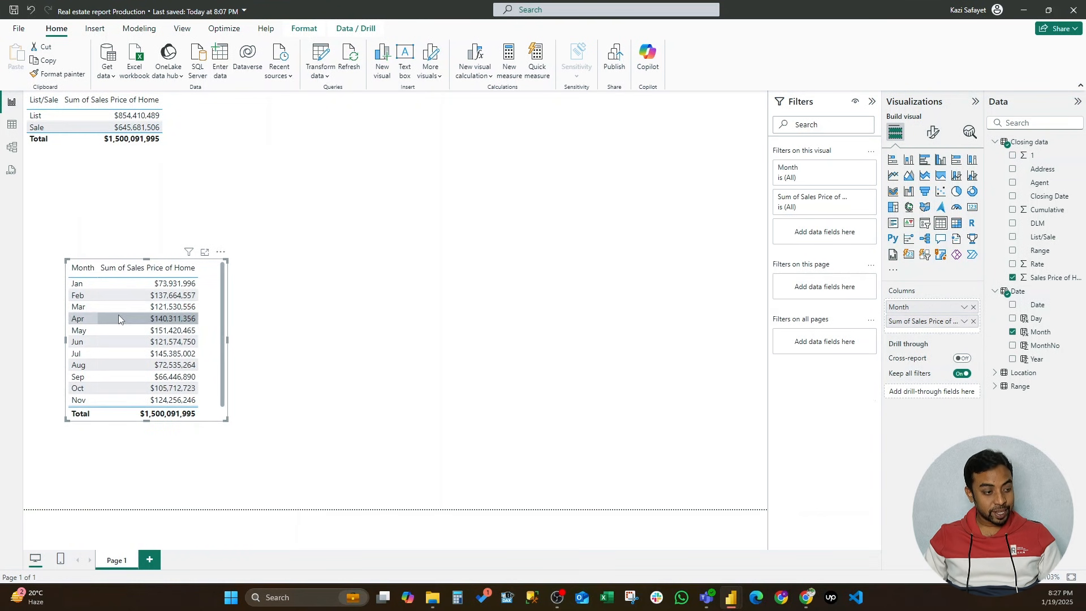
left_click_drag(211, 345, 169, 297)
- Duplicate the monthly sales table, replace Month with the Date table's Day field in the copy, and review its row order
key("ctrl+c")
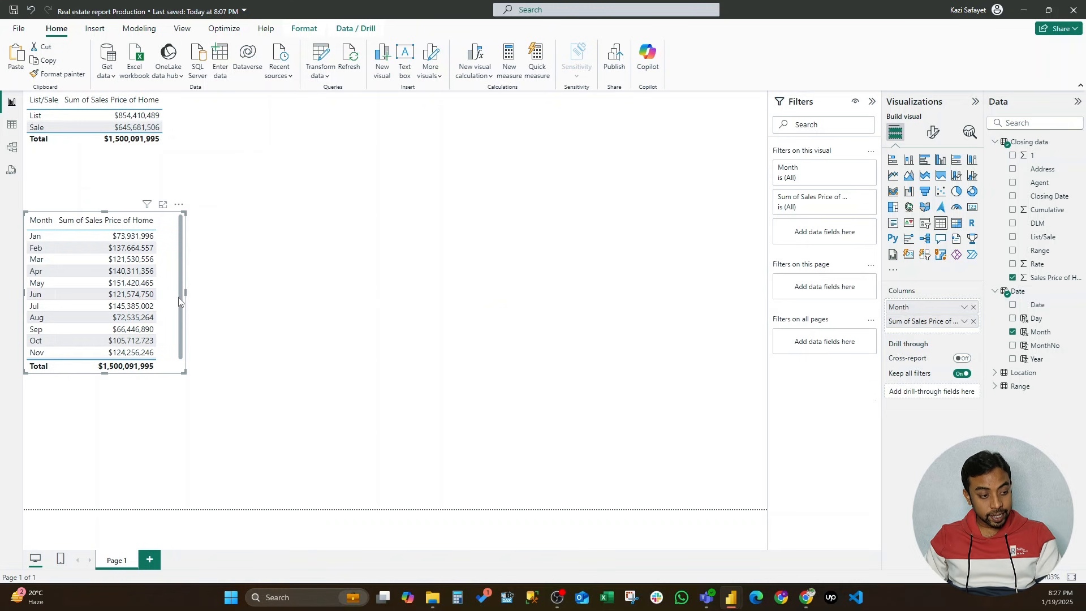
key("ctrl+v")
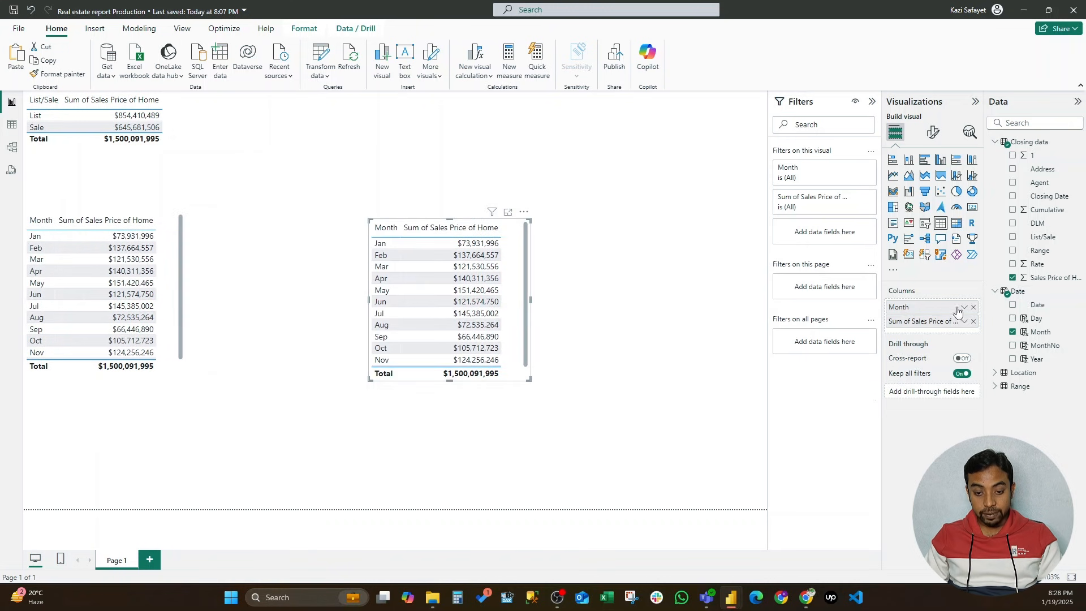
left_click(973, 307)
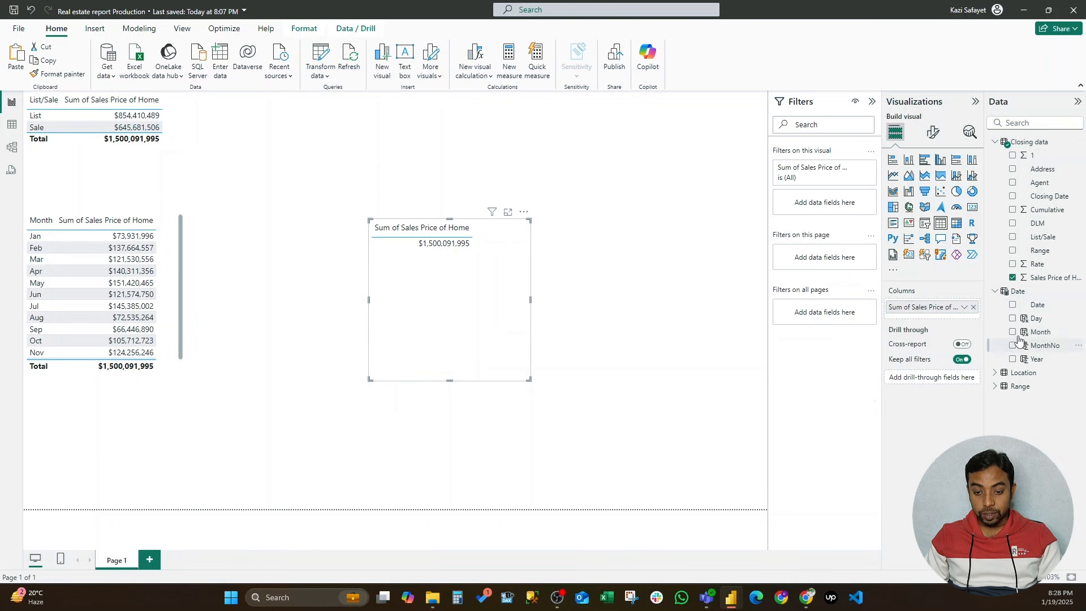
left_click(1013, 319)
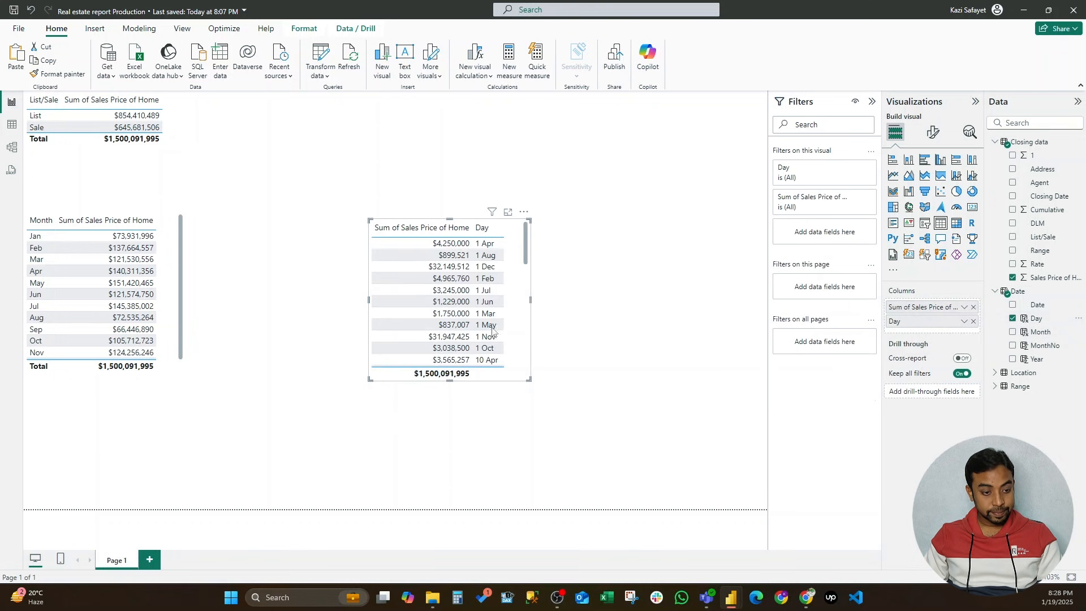
scroll(491, 256, "down", 4)
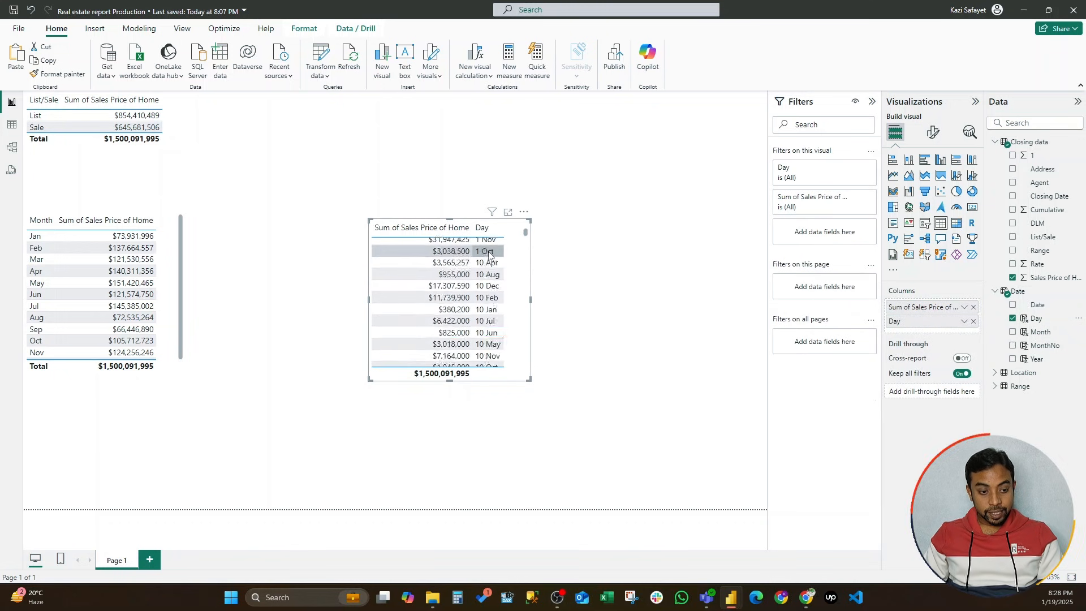
scroll(488, 256, "up", 5)
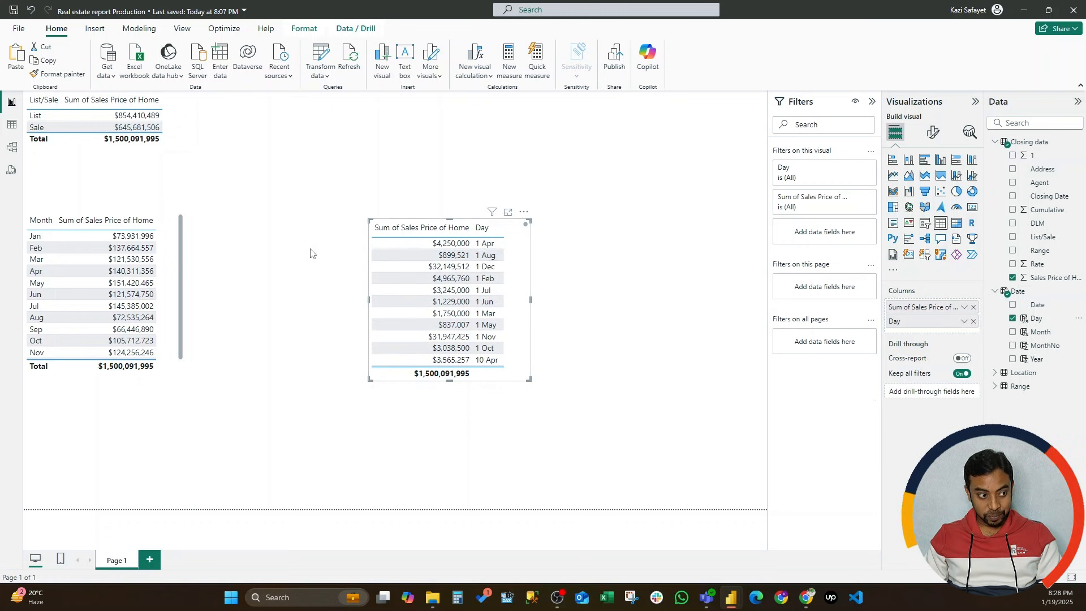
- Examine the Date table's MonthNo and Day columns across the January to March rows for a way to order the days
left_click(4, 128)
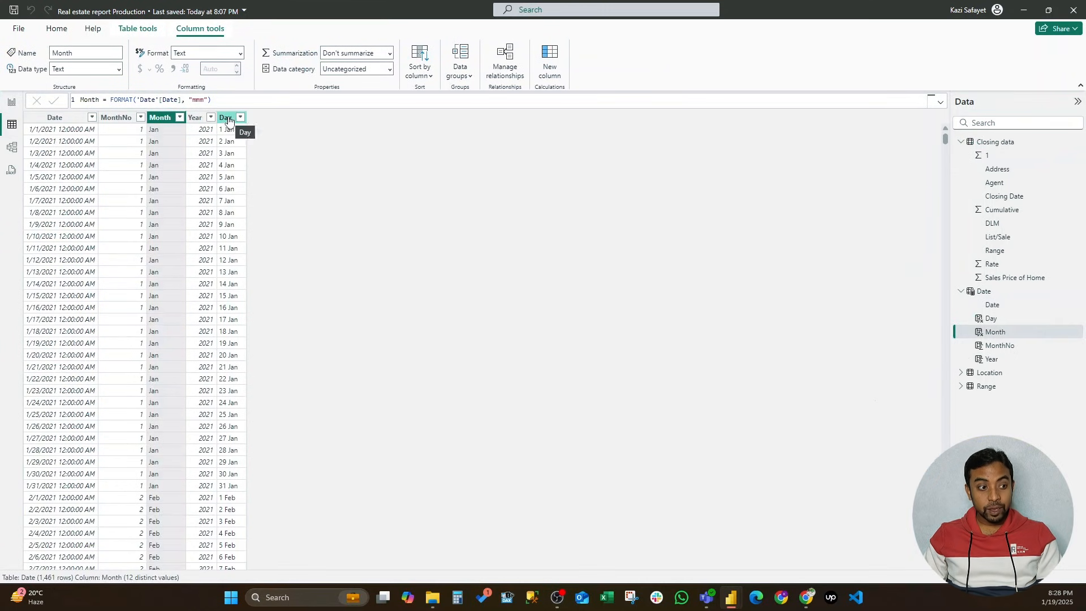
left_click(120, 117)
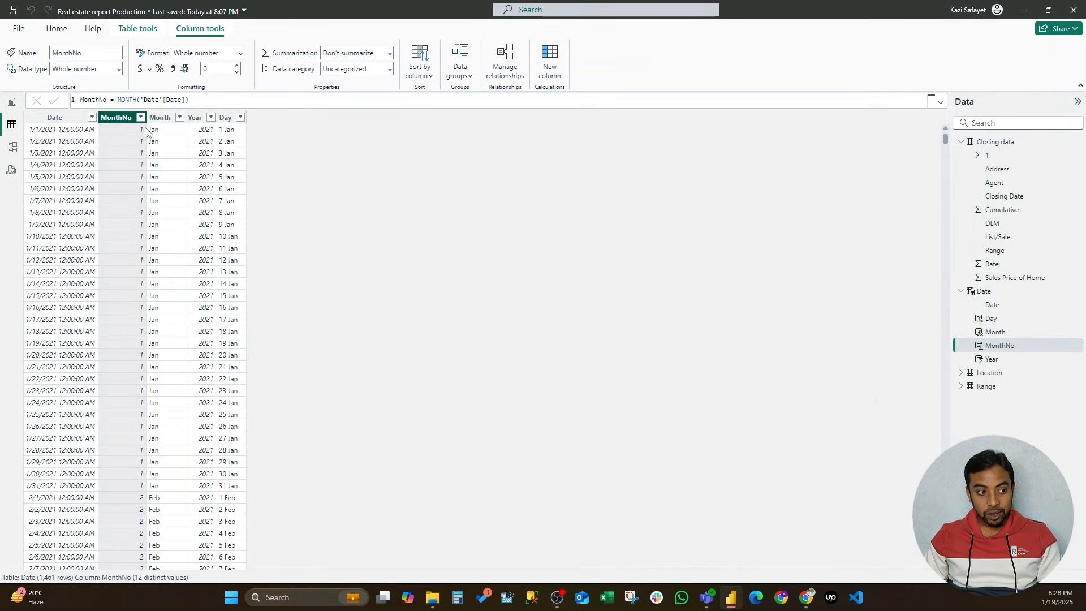
left_click(227, 119)
scroll(230, 157, "down", 6)
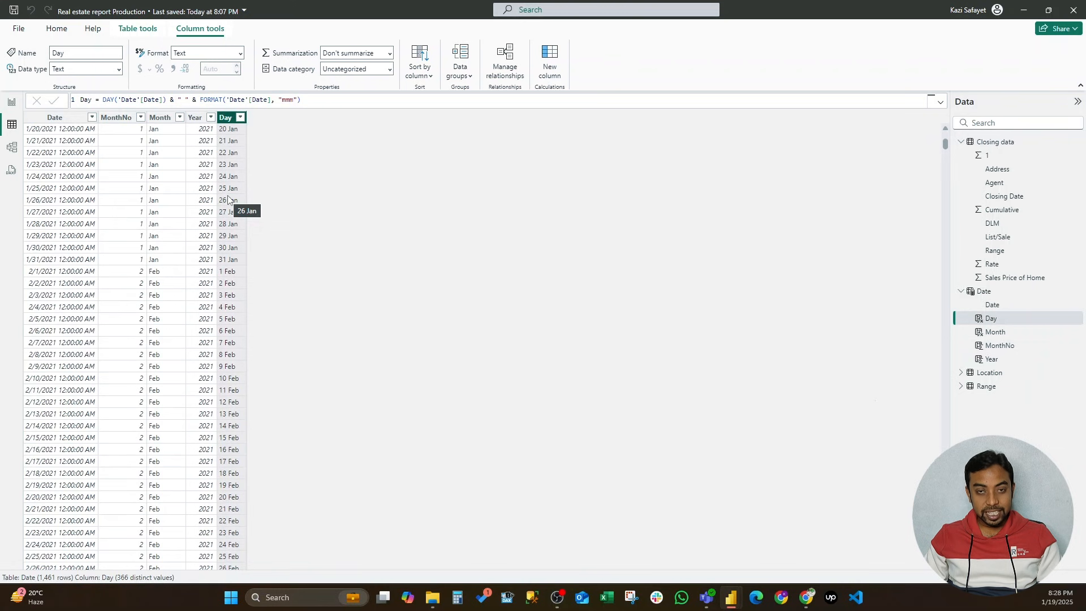
scroll(227, 243, "down", 14)
scroll(227, 261, "up", 8)
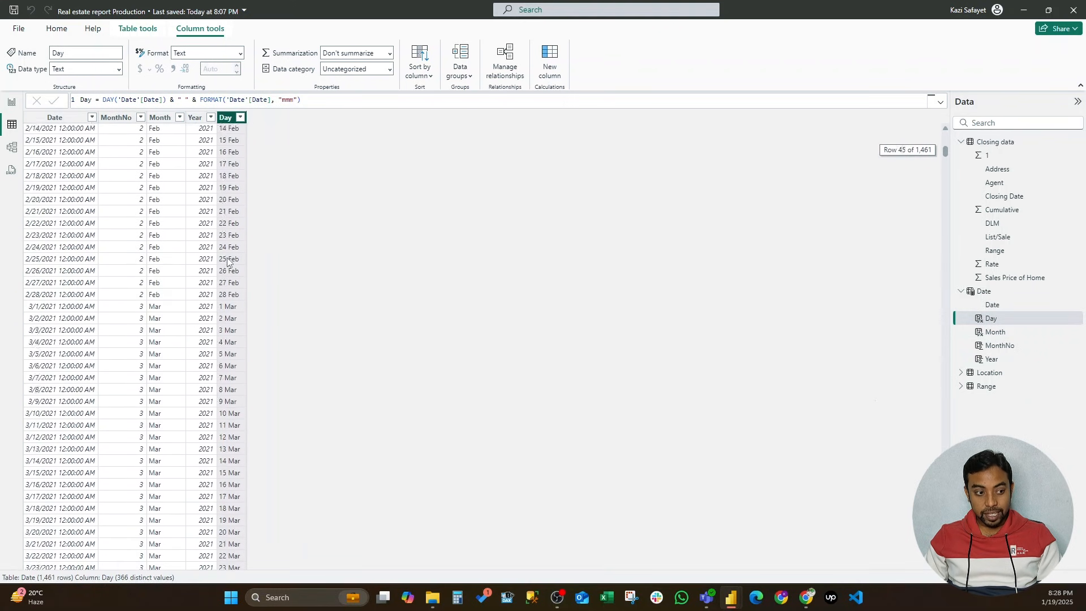
scroll(227, 243, "down", 3)
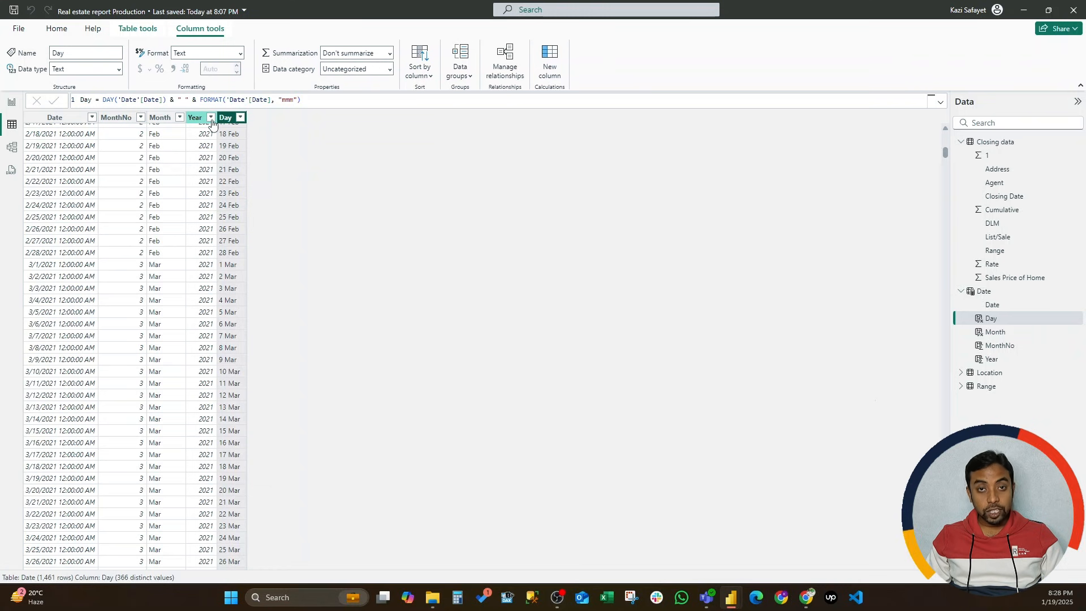
left_click(234, 161)
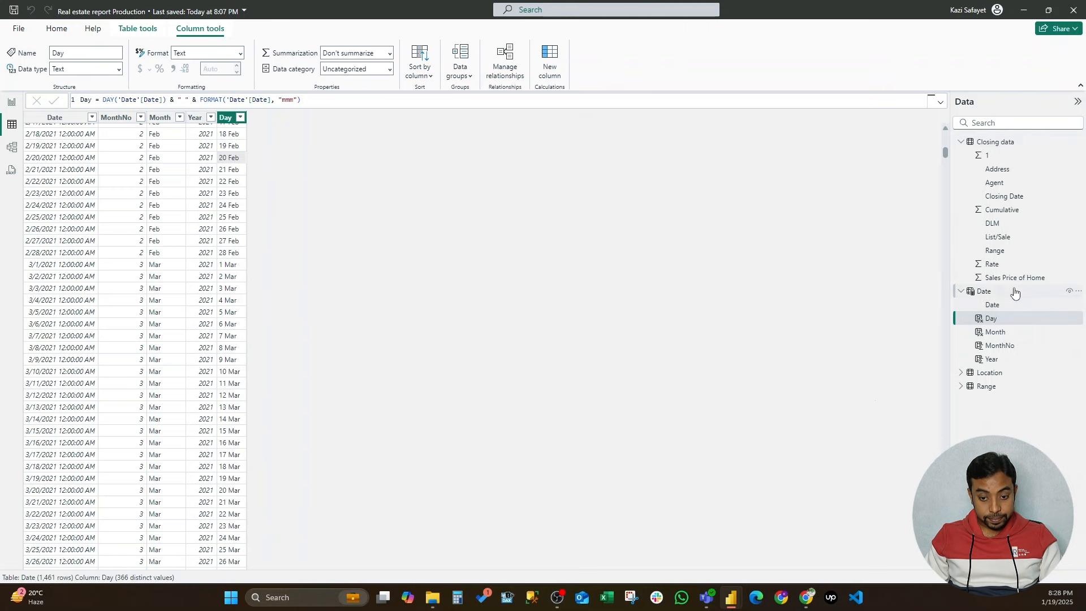
- Add a new calculated column to the Date table and name it DayNo
right_click(993, 291)
left_click(923, 311)
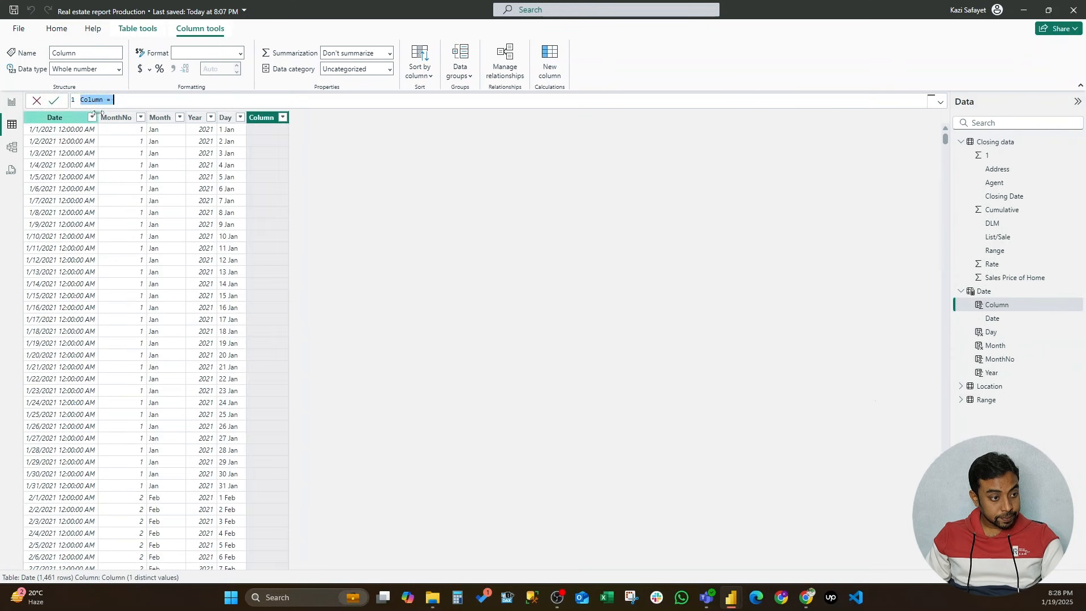
type("D")
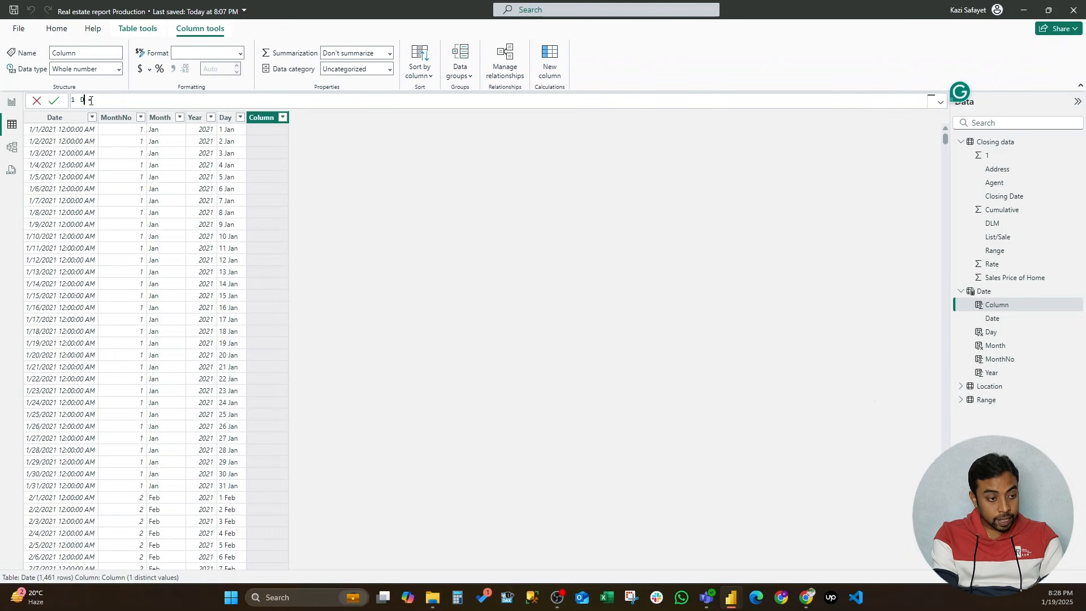
type("ayNo")
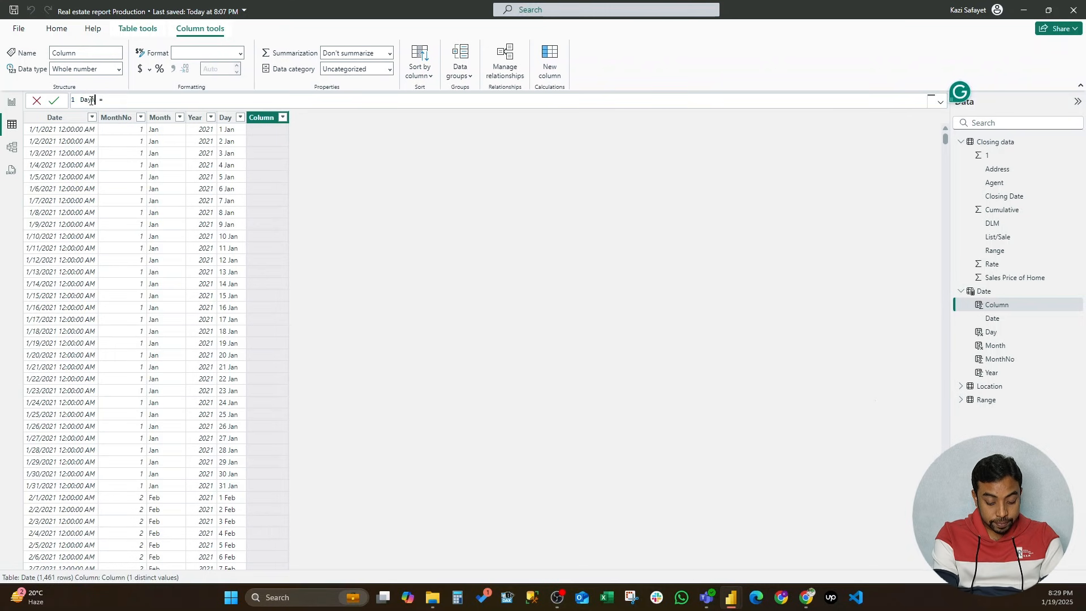
key("End")
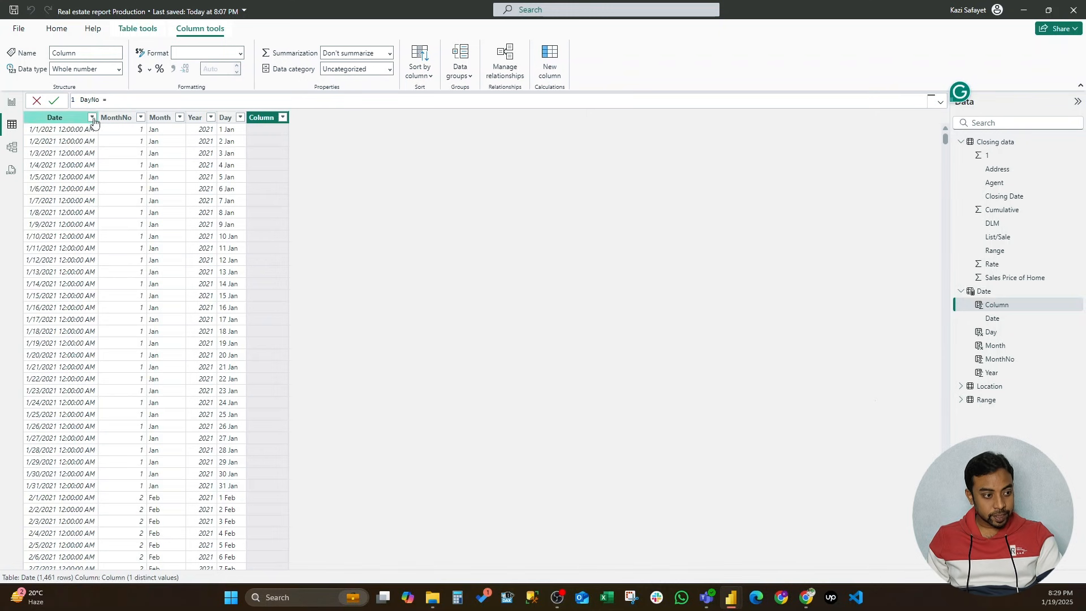
- Enter MONTH('Date'[Date]) * 31 as the first part of the DayNo formula
type("Date")
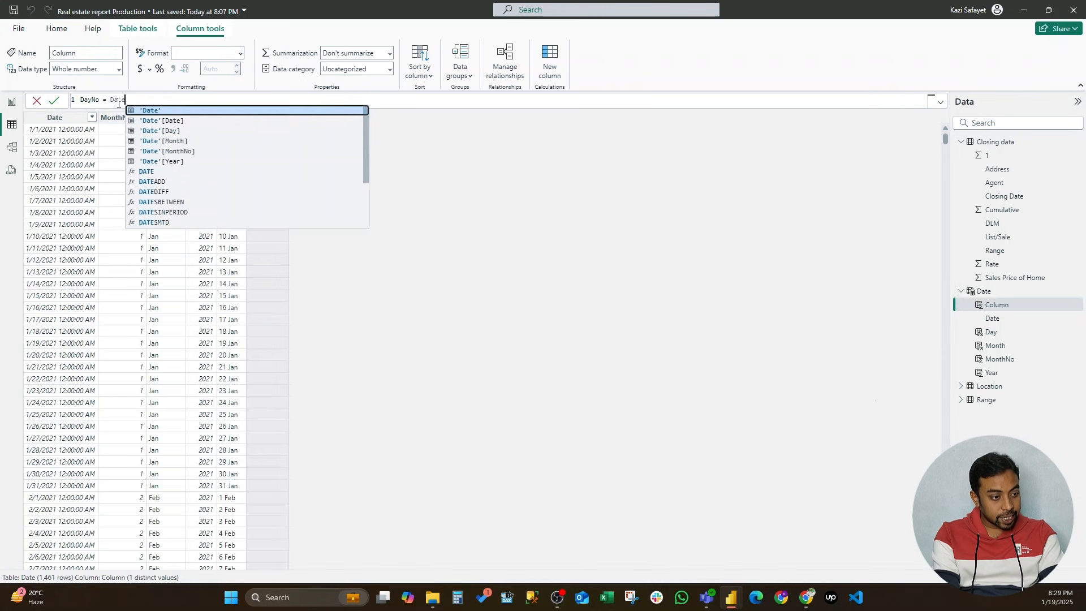
key("Down")
key("Tab")
type("* ")
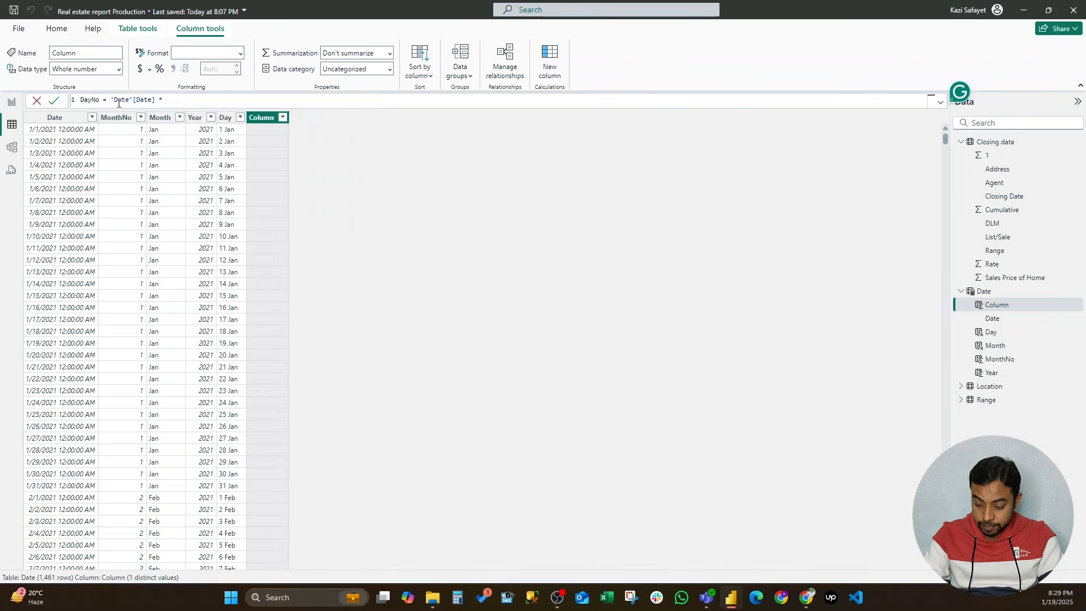
type("31")
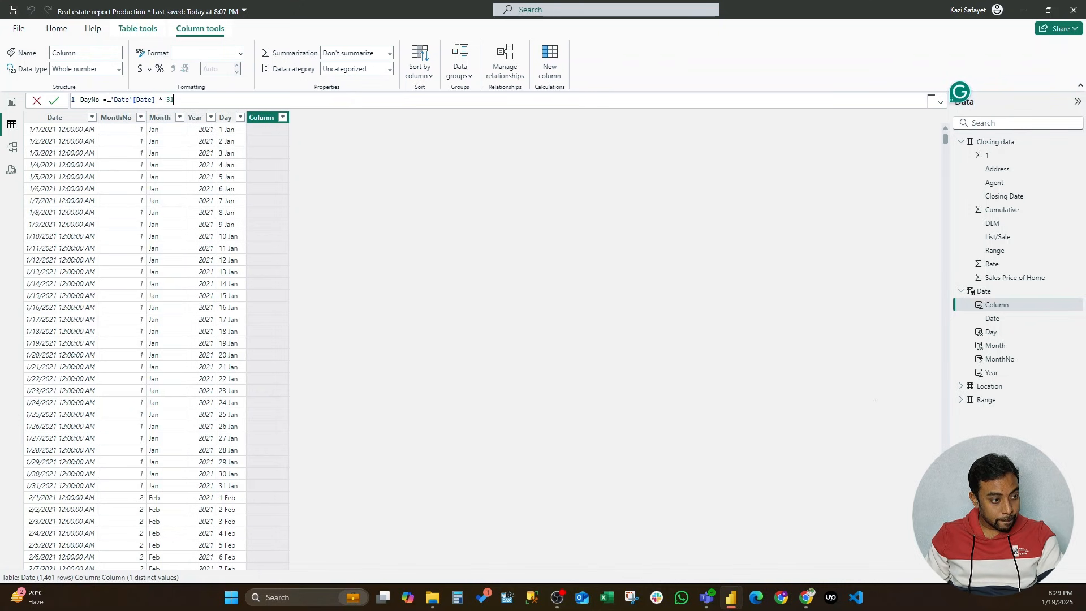
left_click(108, 100)
type("Mon")
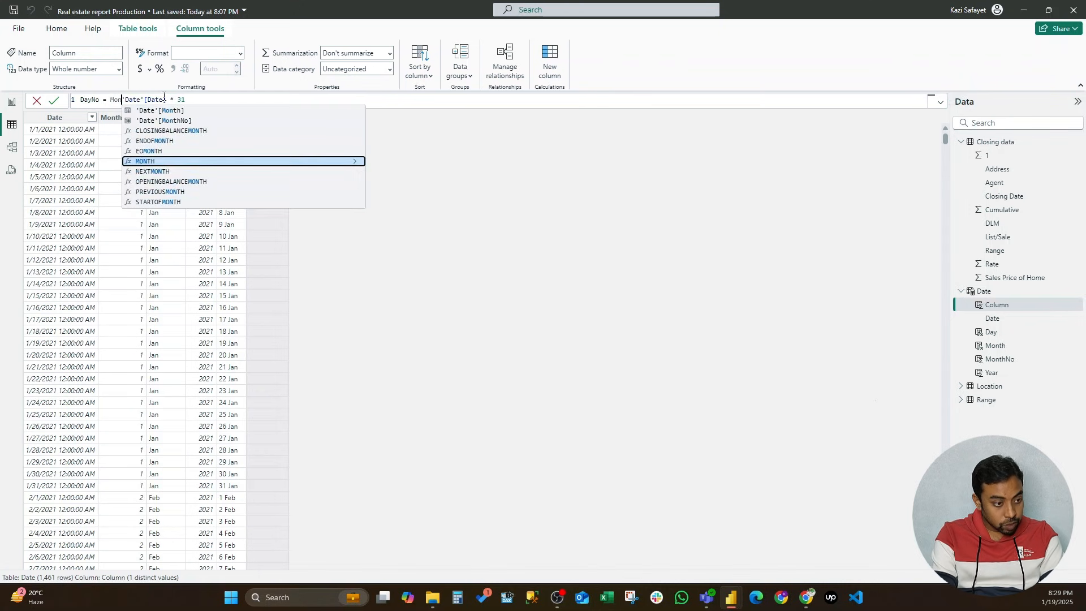
key("Tab")
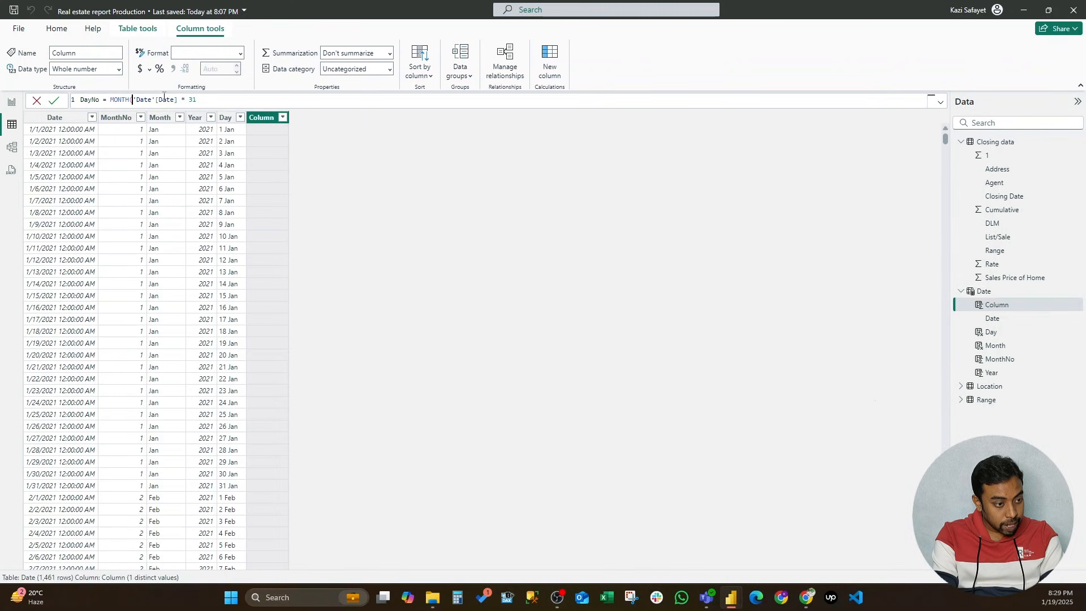
left_click(179, 100)
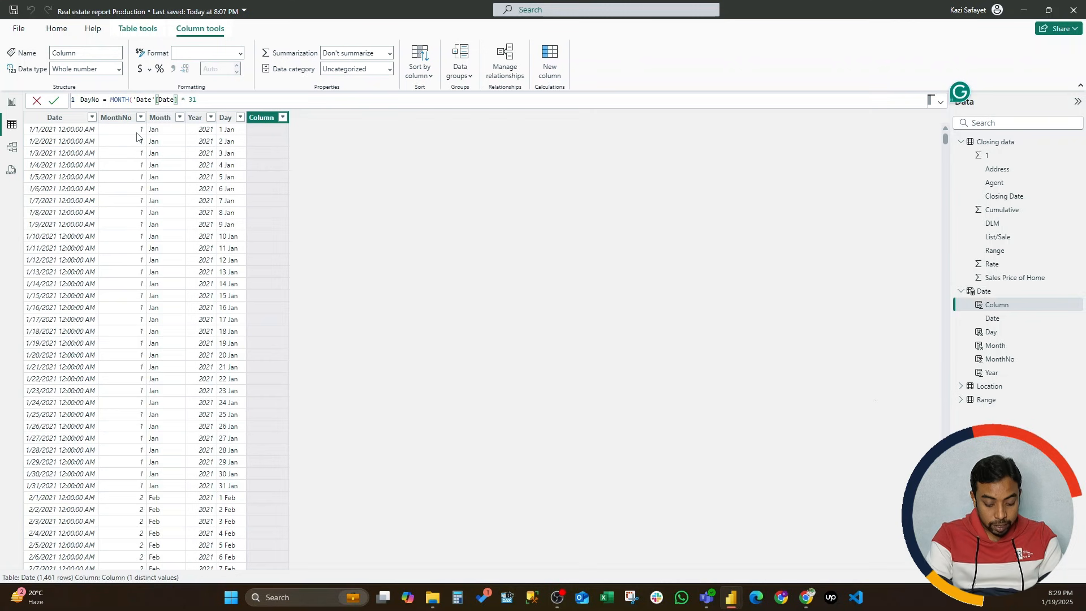
type(")")
- Complete the DayNo formula by adding + DAY('Date'[Date]) - 1 after the month term and commit the column
left_click(210, 101)
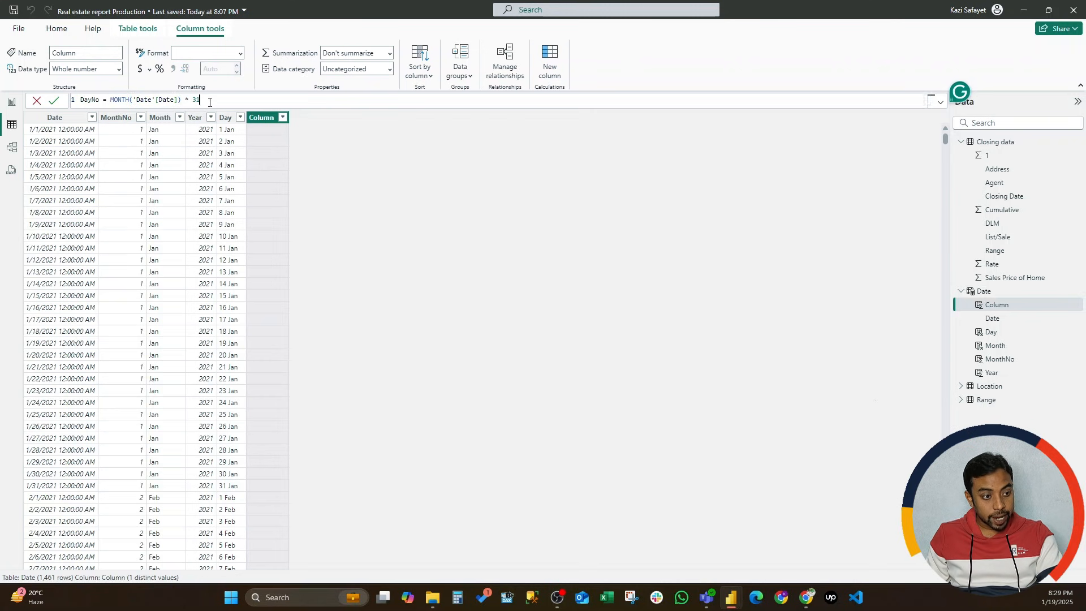
type("+")
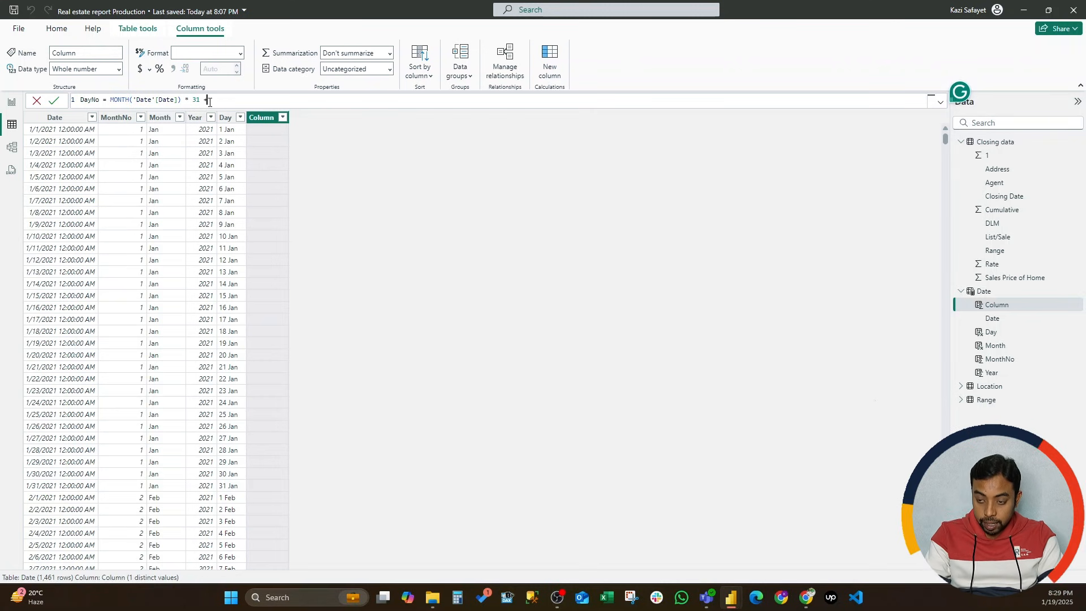
type("DAY(")
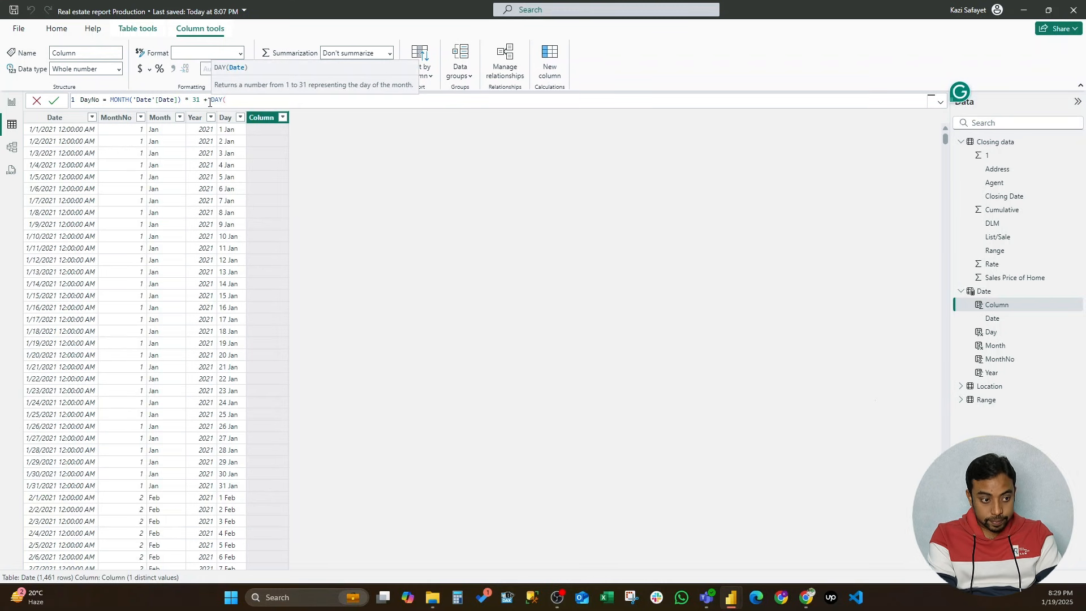
type("date")
key("Down")
key("Tab")
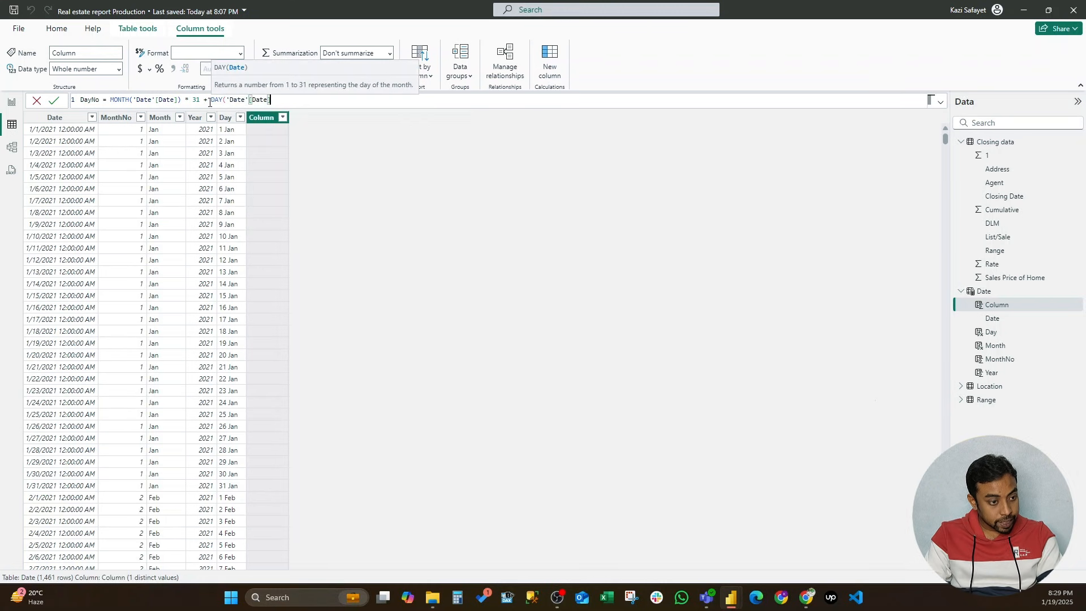
type(") - 1")
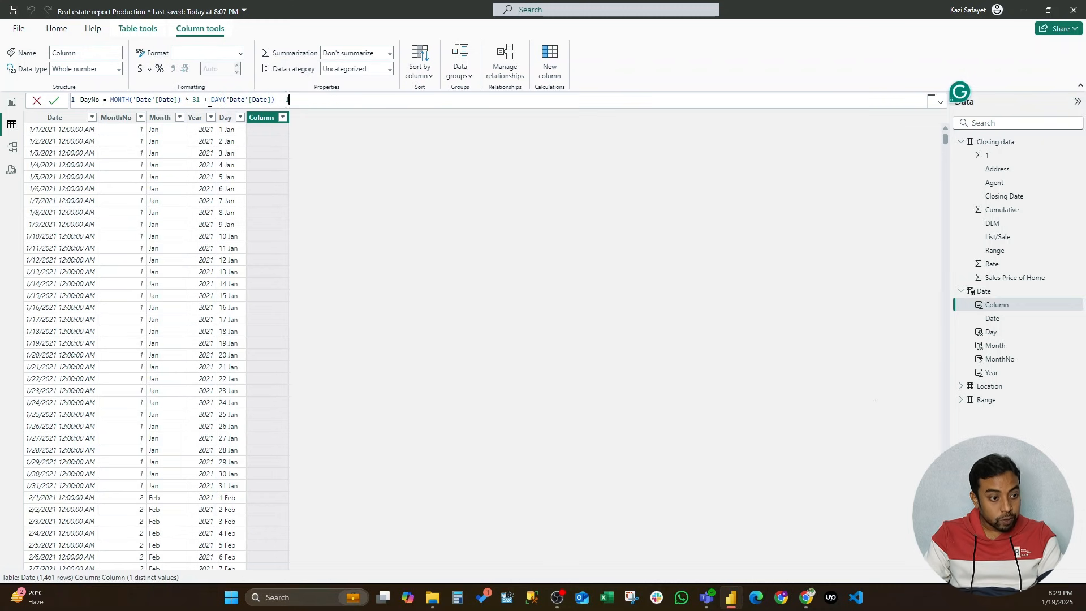
key("Return")
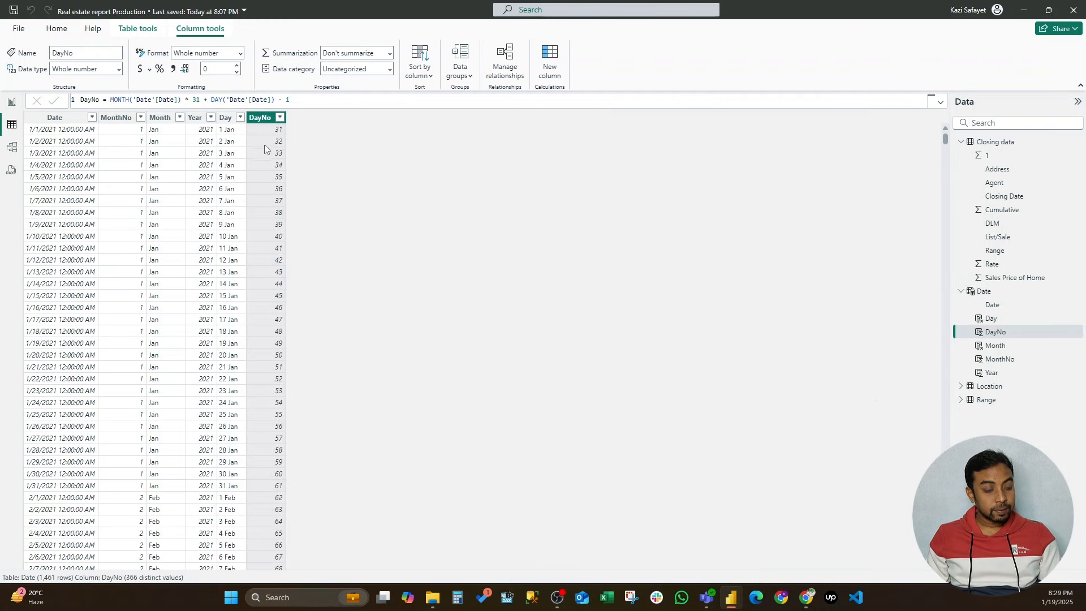
- Sort the Date table's Day column by the DayNo column
left_click(226, 124)
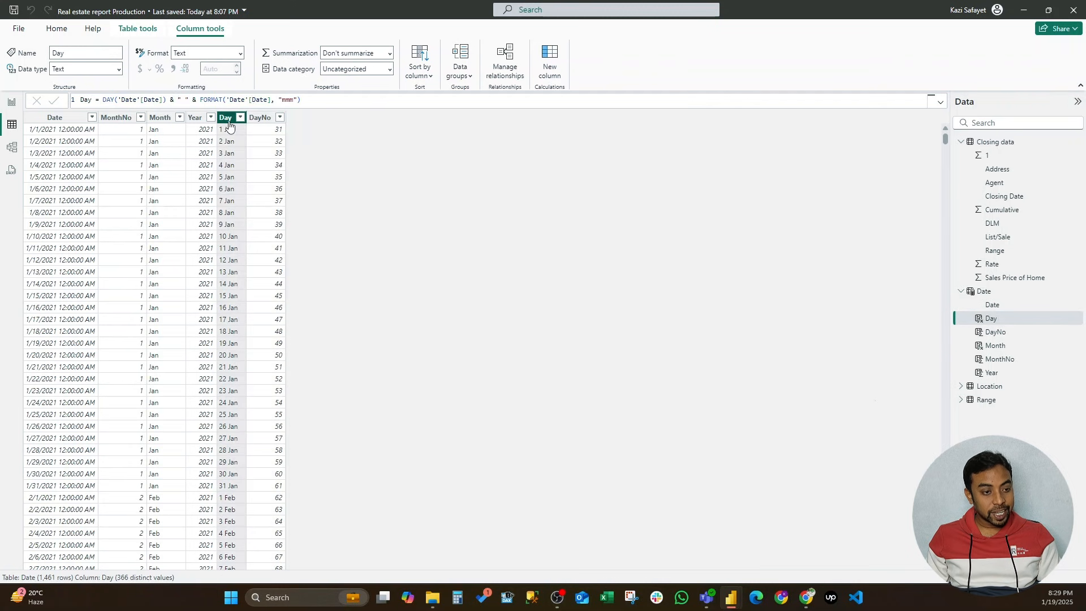
left_click(418, 75)
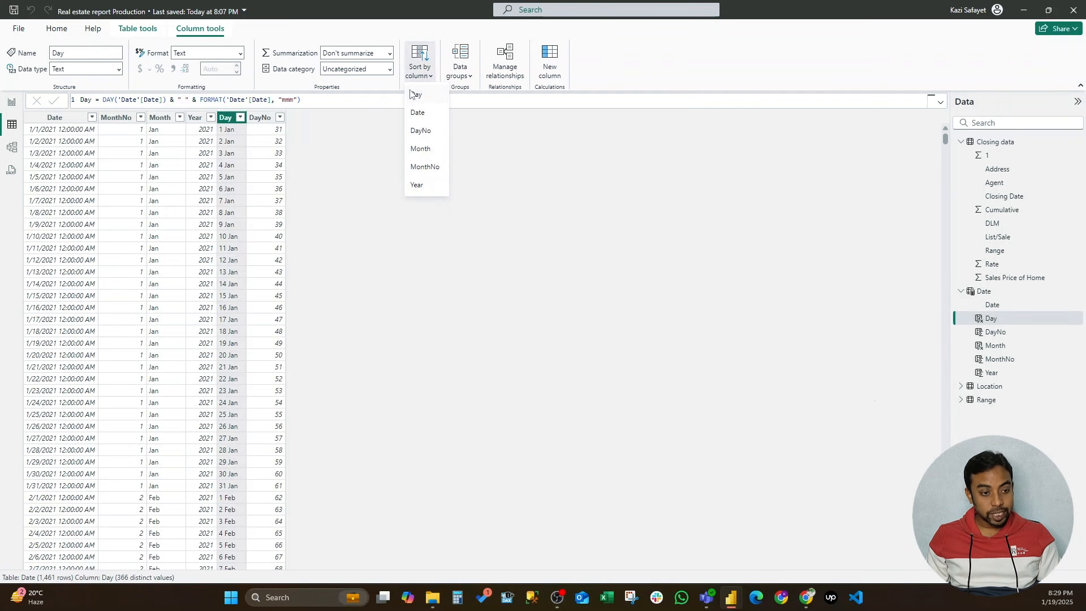
left_click(429, 132)
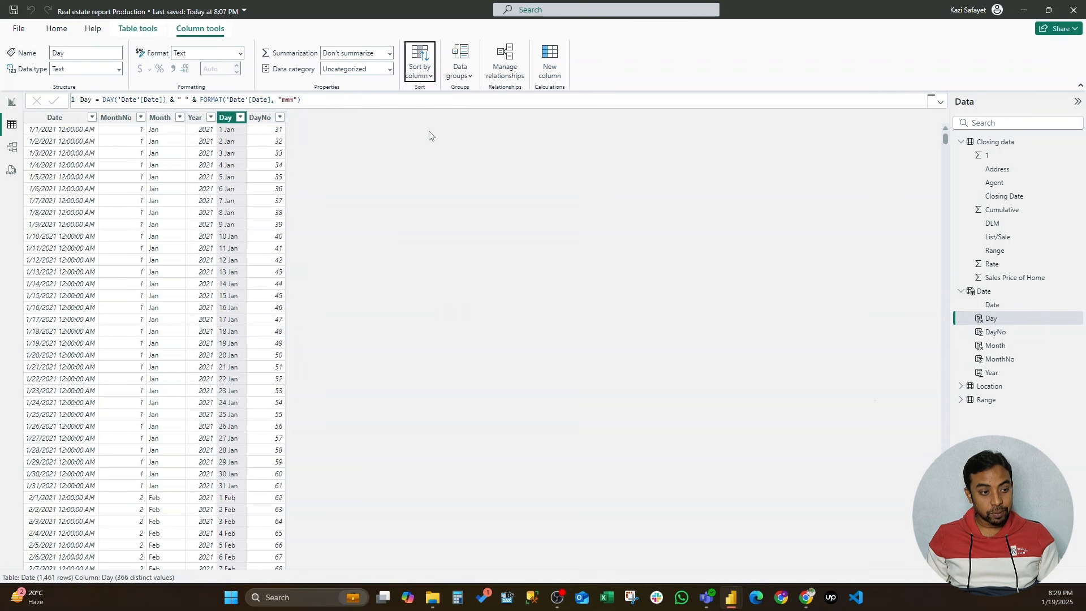
- Check the day order in the report's daily sales table and move the table closer to the monthly sales table
left_click(8, 105)
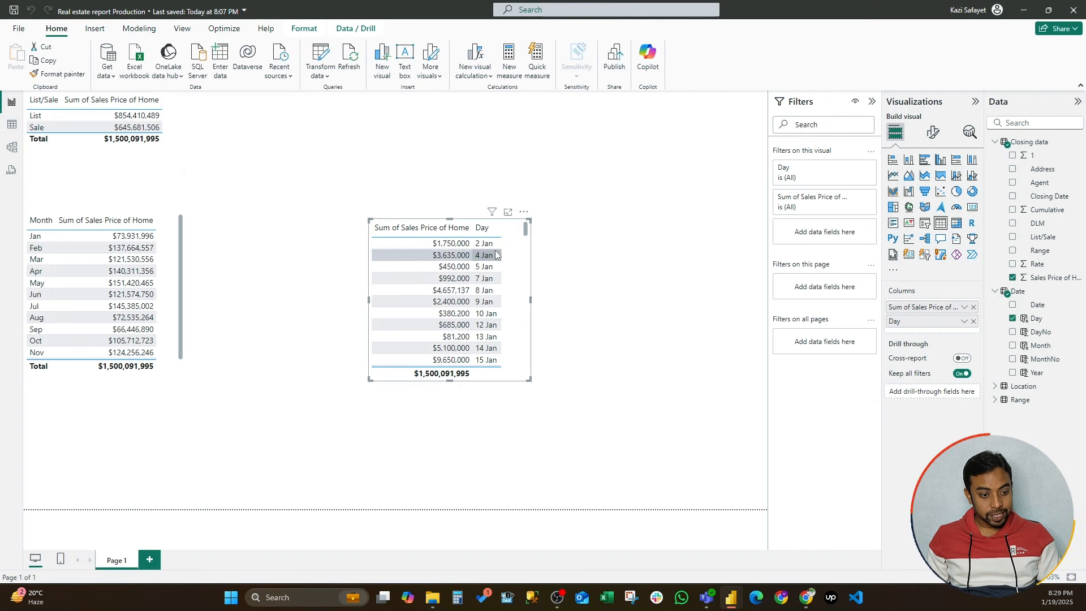
left_click_drag(499, 244, 473, 222)
scroll(469, 264, "down", 3)
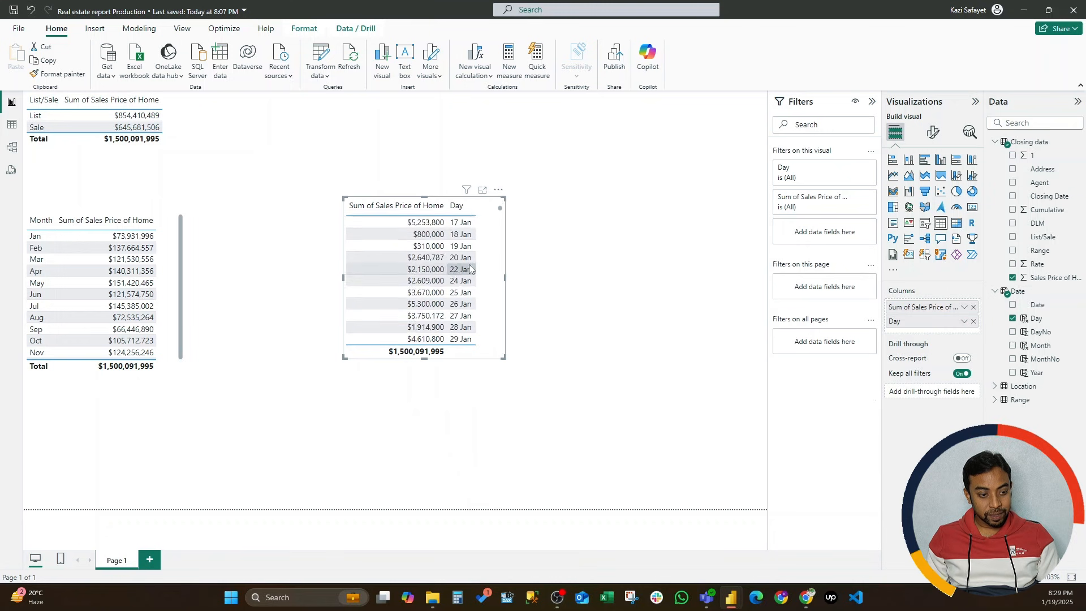
scroll(469, 267, "up", 3)
left_click_drag(492, 268, 411, 224)
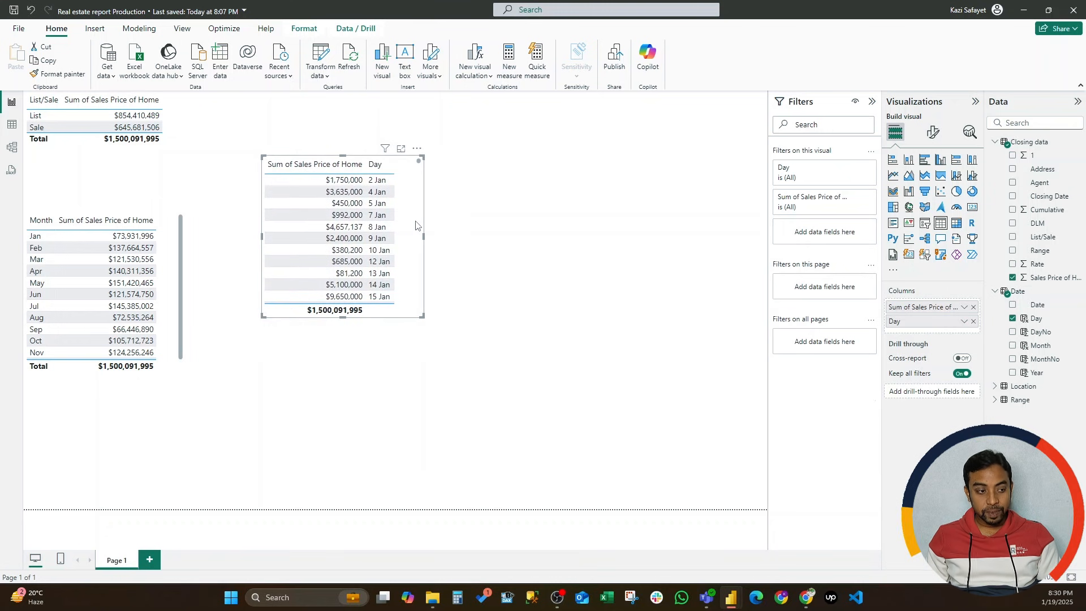
- Review the formulas of the DayNo and MonthNo helper columns in the Date table
left_click(11, 123)
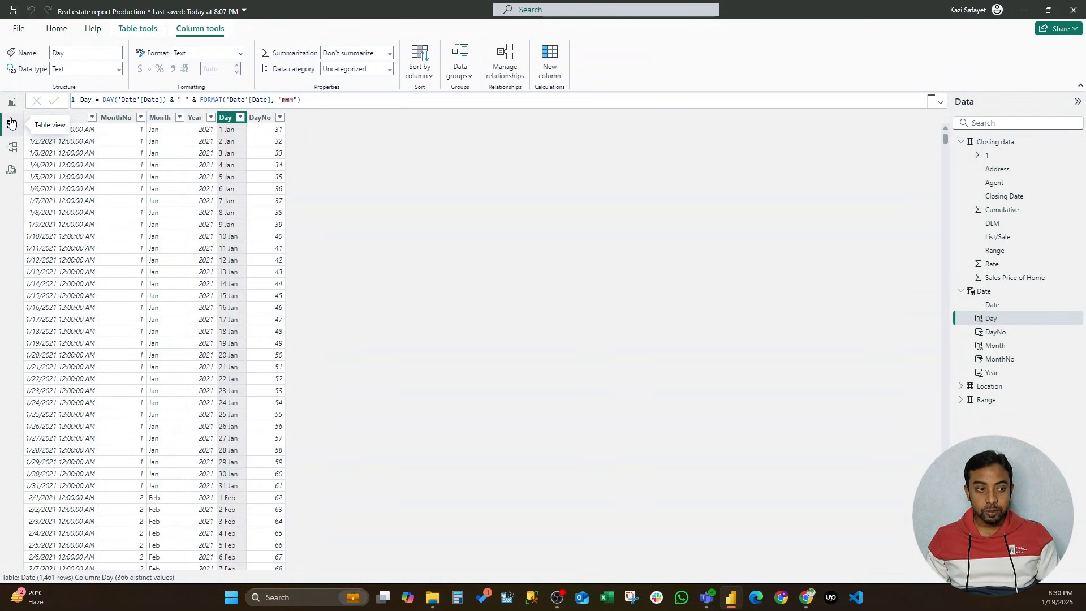
left_click(260, 118)
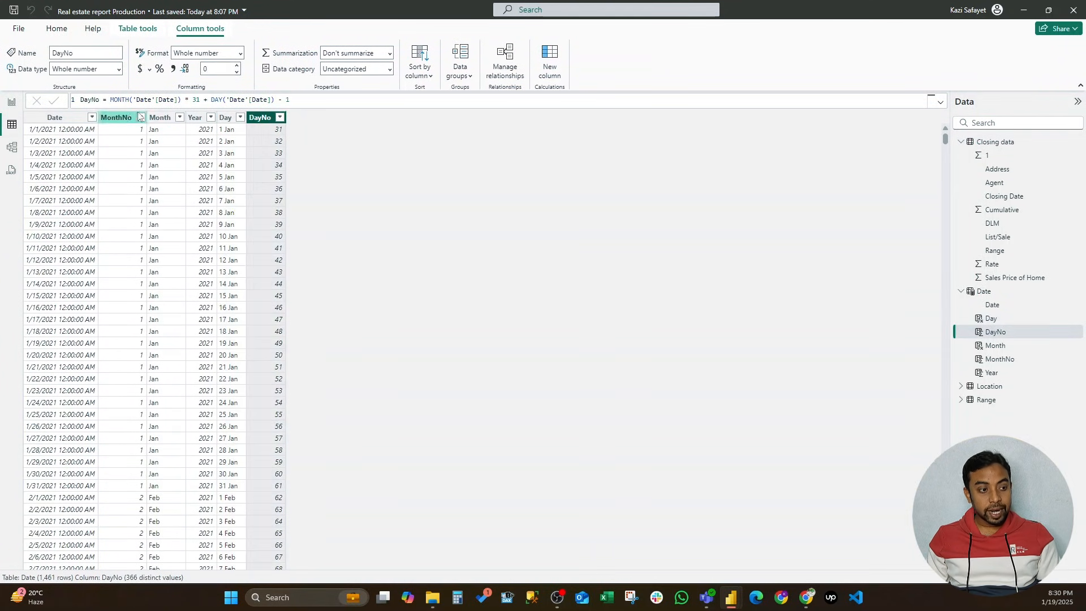
left_click(119, 120)
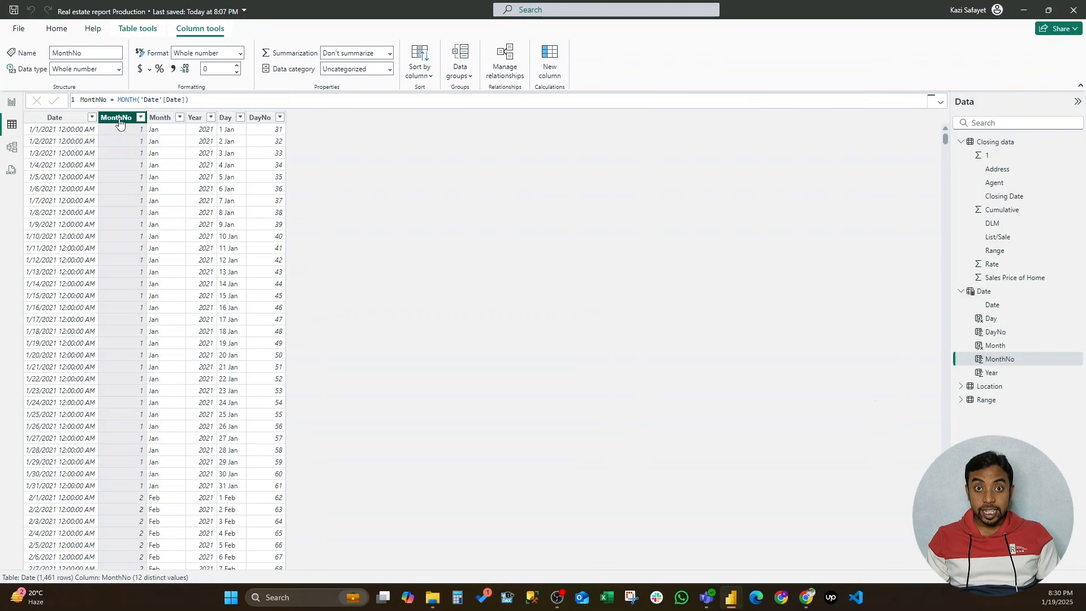
- Move the daily sales table to the report page's upper edge, level with the List/Sale table, and deselect it
left_click(12, 103)
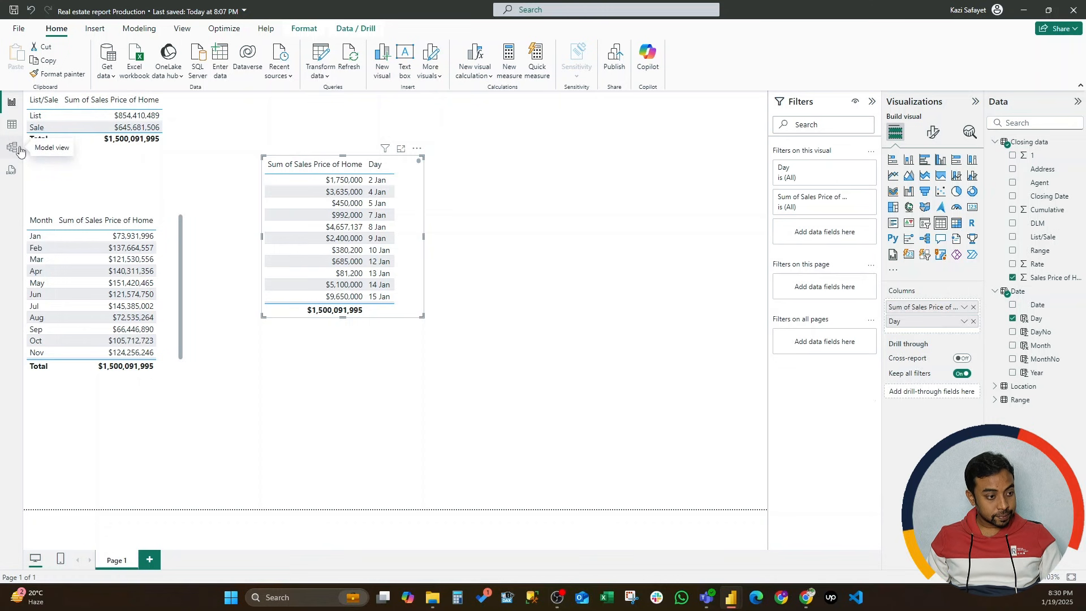
left_click_drag(403, 225, 409, 133)
left_click(764, 268)
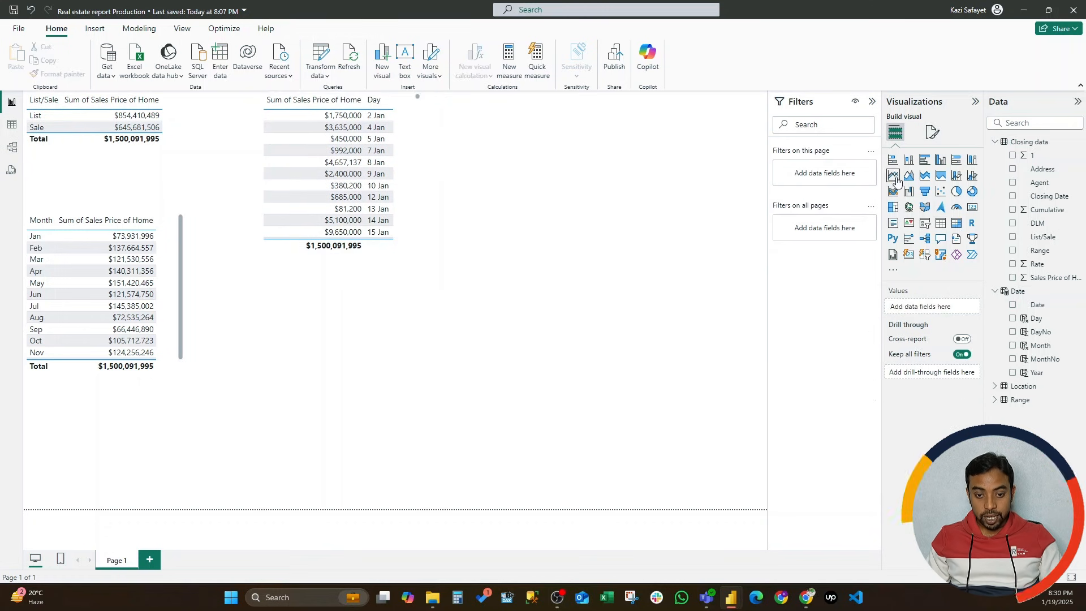
- Add a wide line chart below the daily table, with Month on the X-axis and Sales Price of Home on the Y-axis
left_click(894, 176)
left_click_drag(135, 444, 766, 439)
left_click_drag(521, 383, 516, 347)
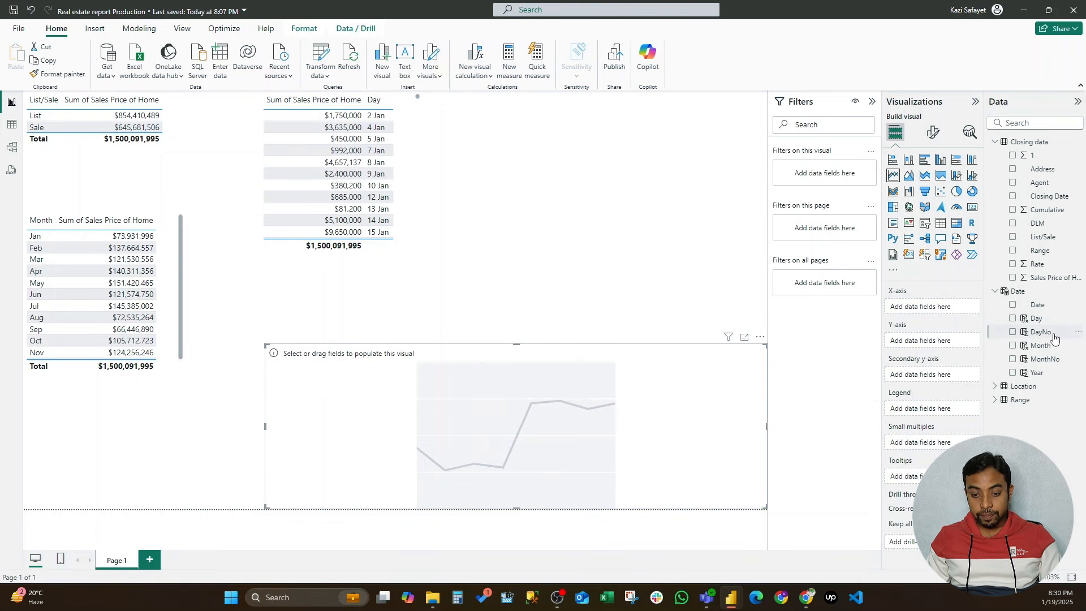
left_click_drag(1040, 346, 932, 310)
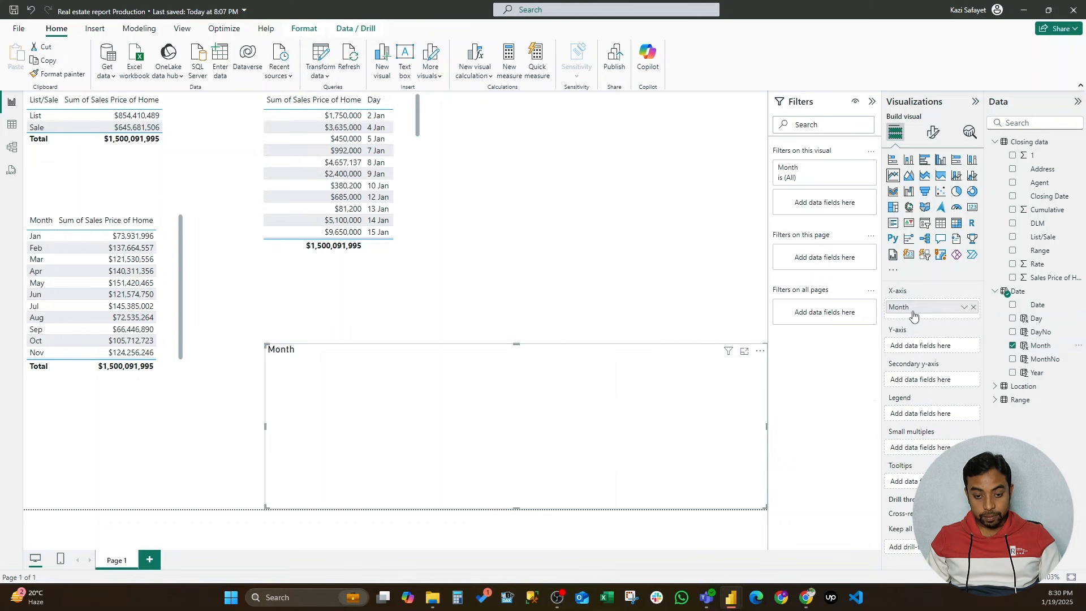
mouse_move(1046, 278)
left_mouse_down()
mouse_move(961, 334)
mouse_move(933, 373)
mouse_move(939, 384)
mouse_move(930, 346)
left_mouse_up()
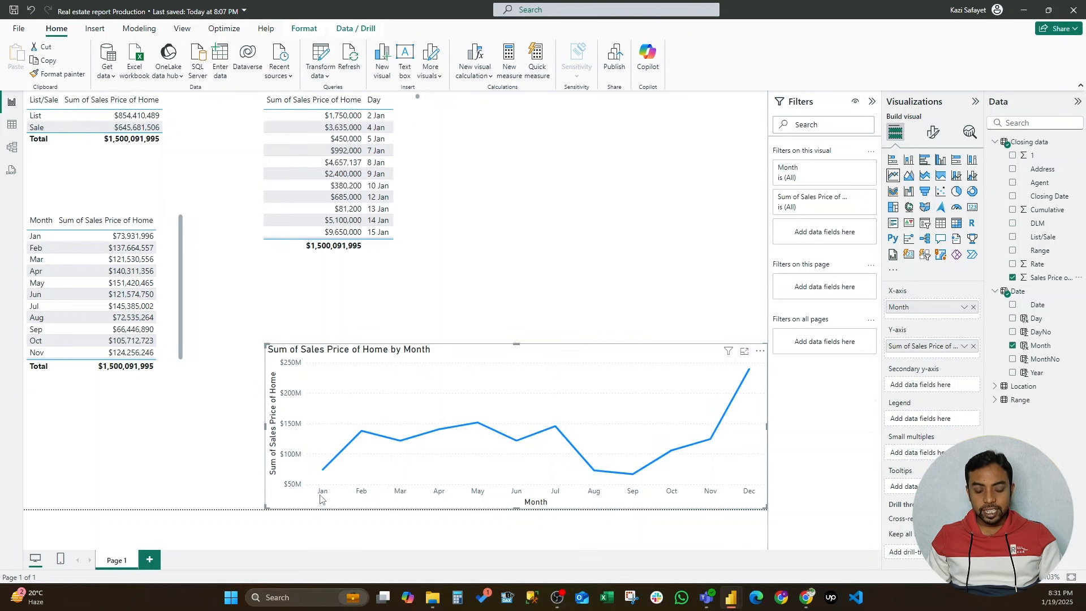
- Extend the Date table's Month formula with & " " & YEAR('Date'[Date]) so each month label includes its year
left_click(11, 124)
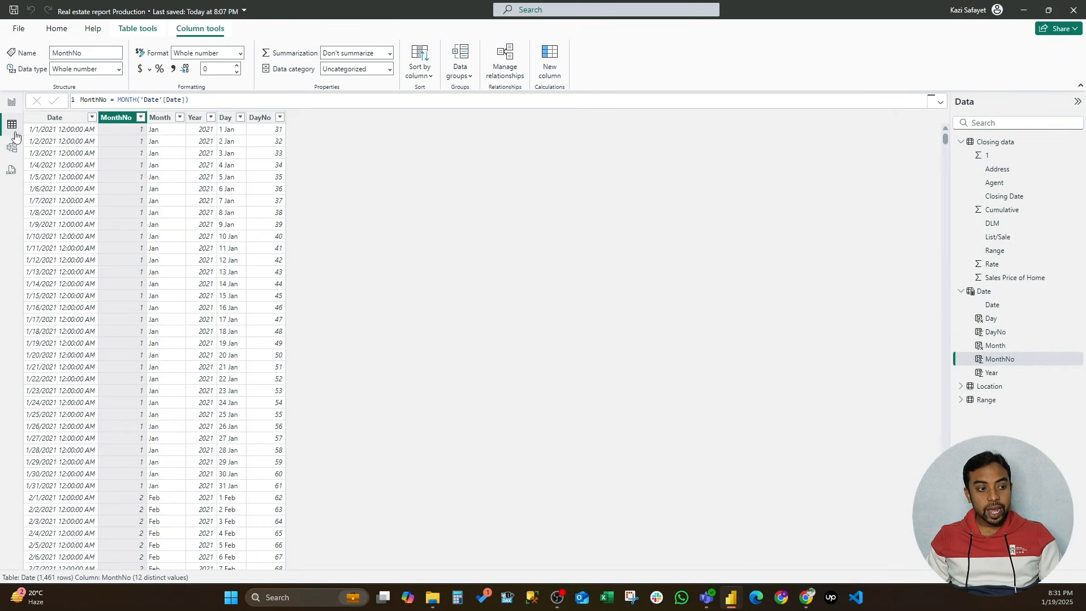
left_click(157, 131)
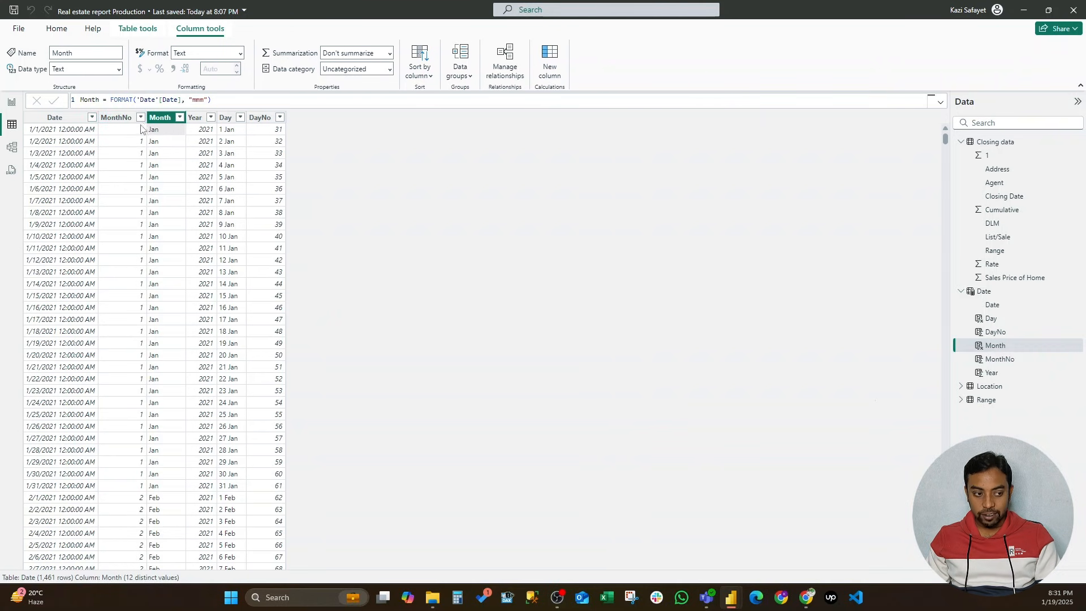
left_click(217, 100)
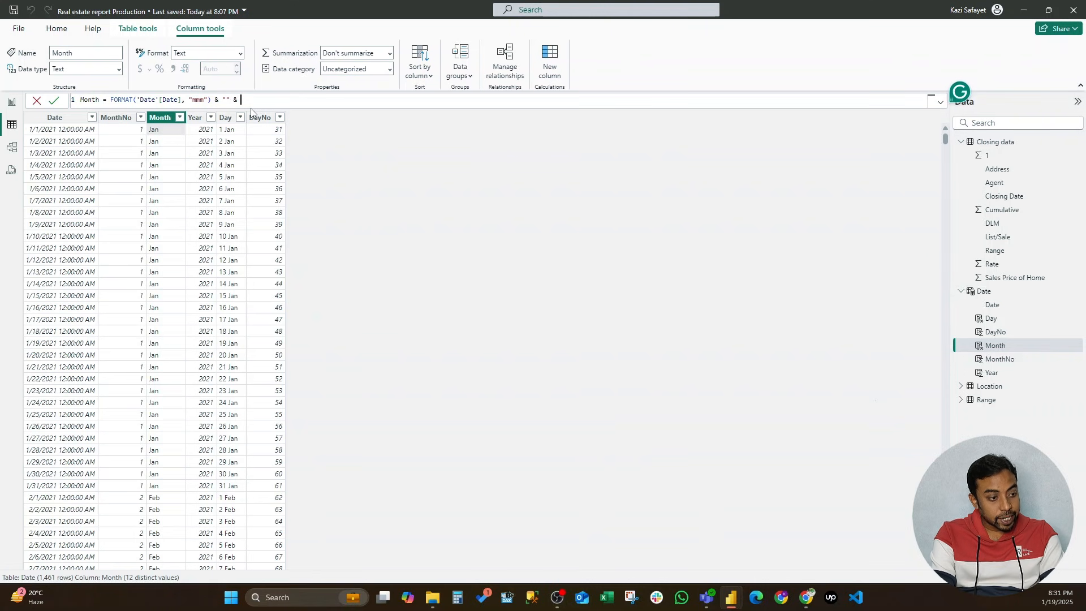
type("year")
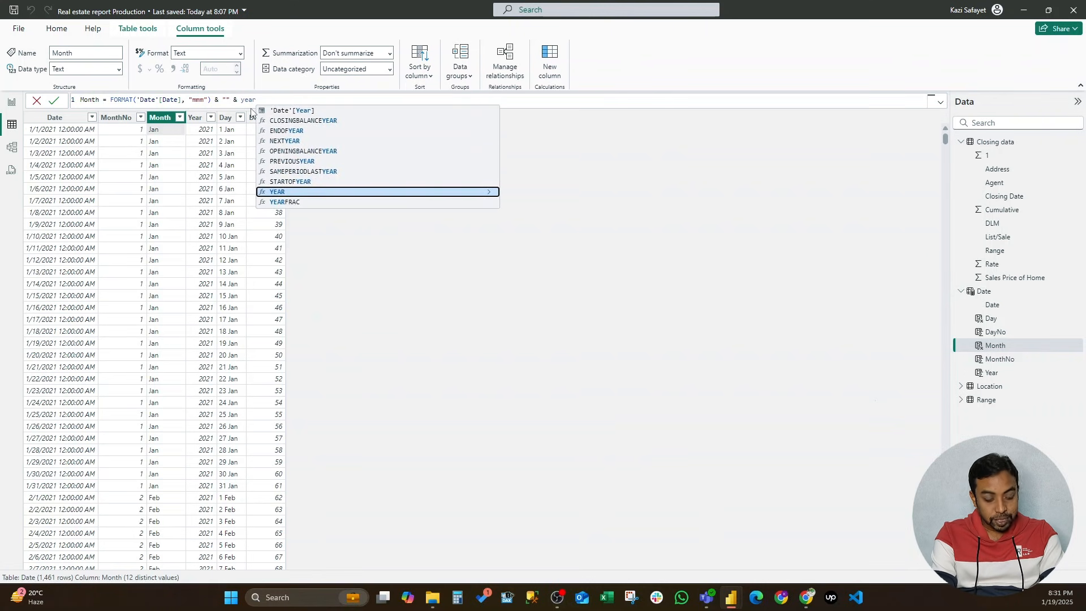
key("Tab")
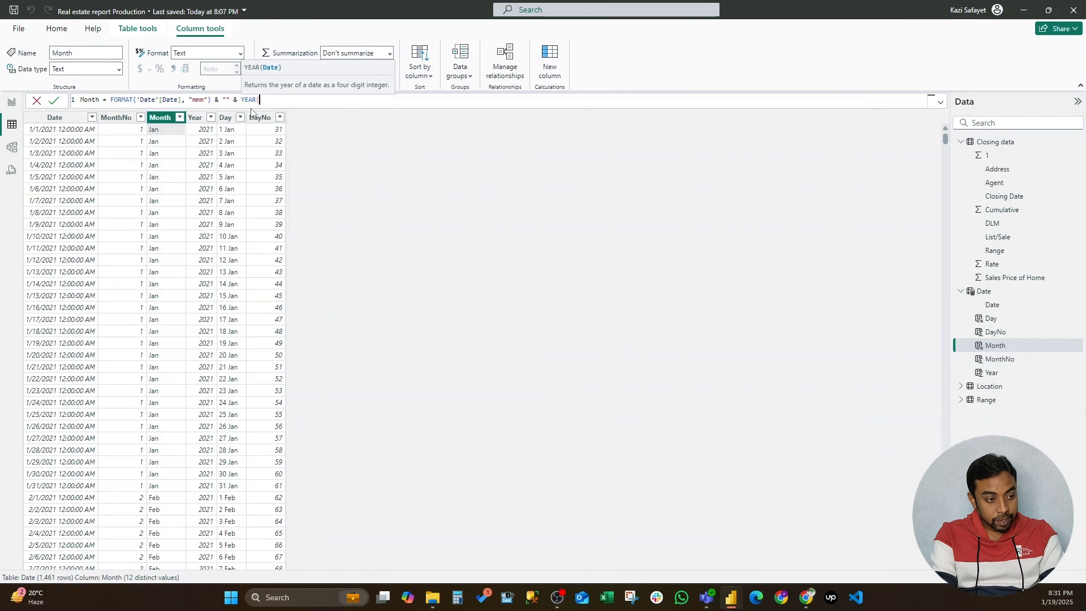
type("date")
key("Tab")
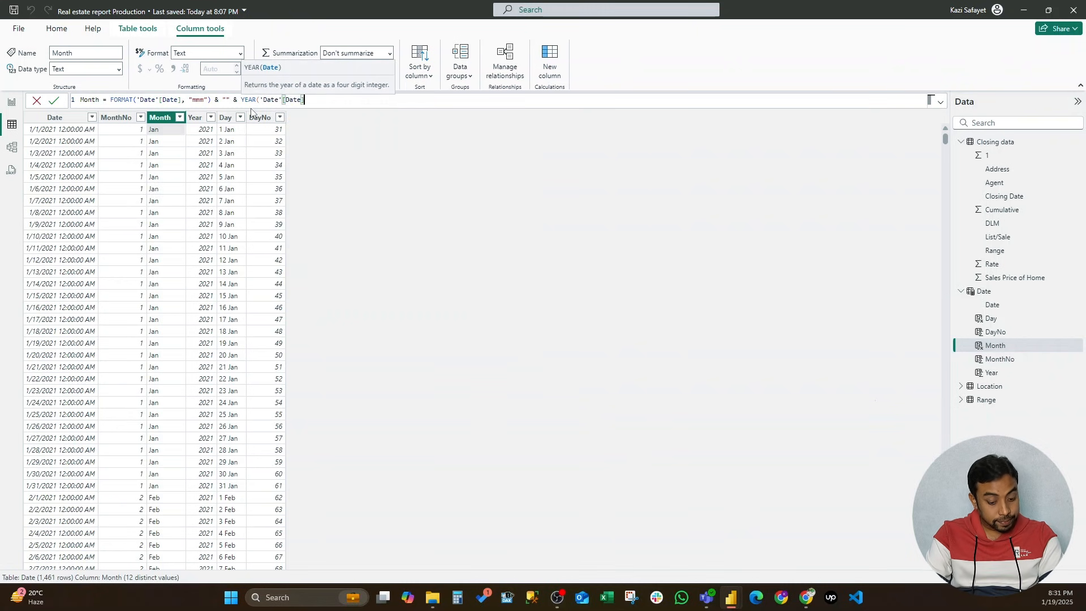
type(")")
key("Return")
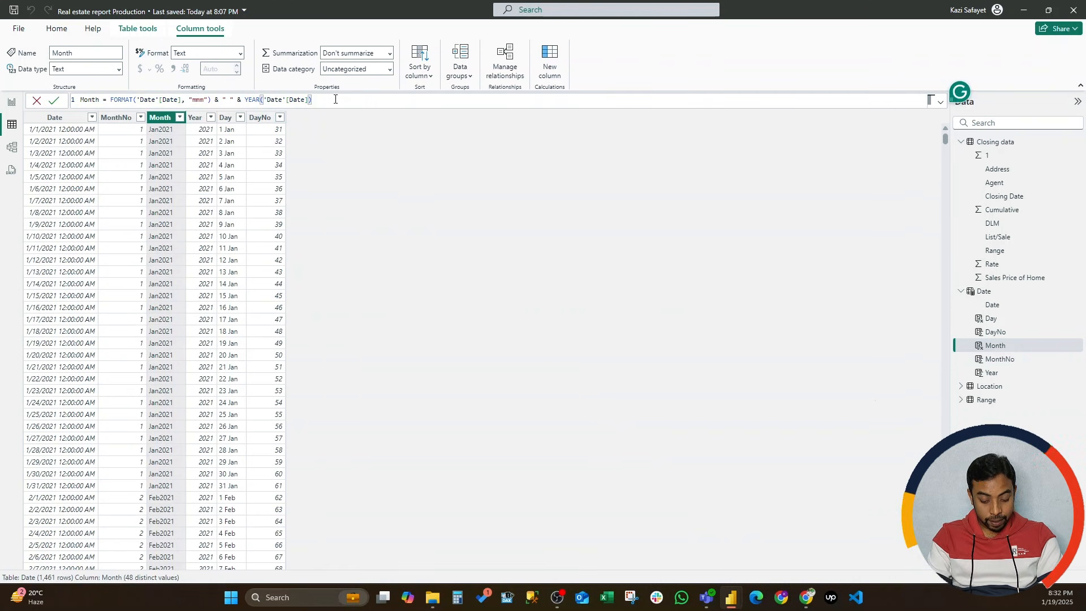
key("Return")
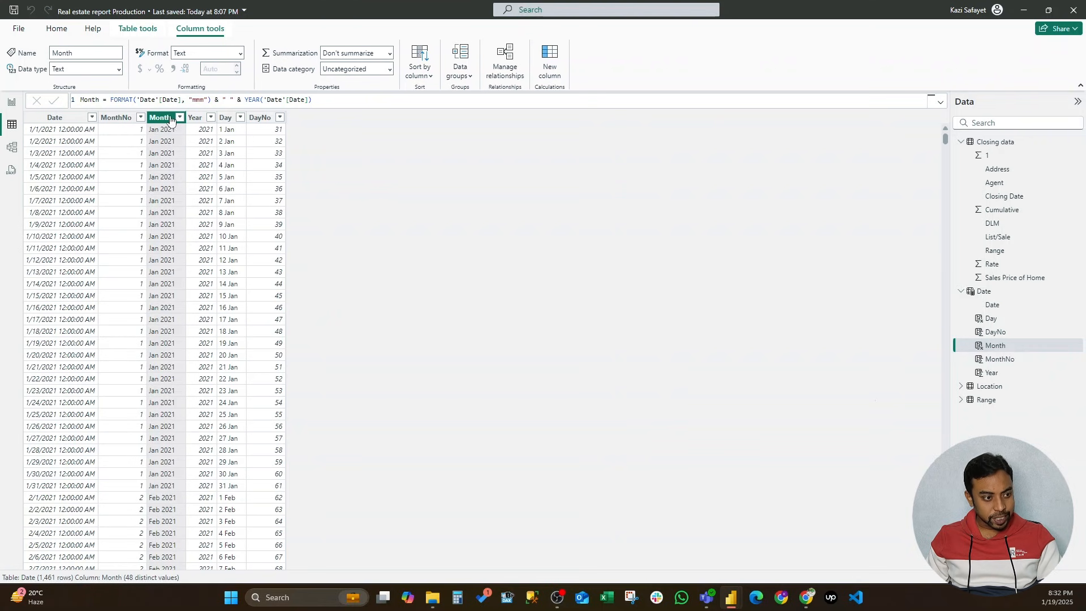
- Replace the YEAR part of the Month formula with FORMAT('Date'[Date], "yy") and check the month order in the report
left_click_drag(109, 99, 211, 101)
key("ctrl+c")
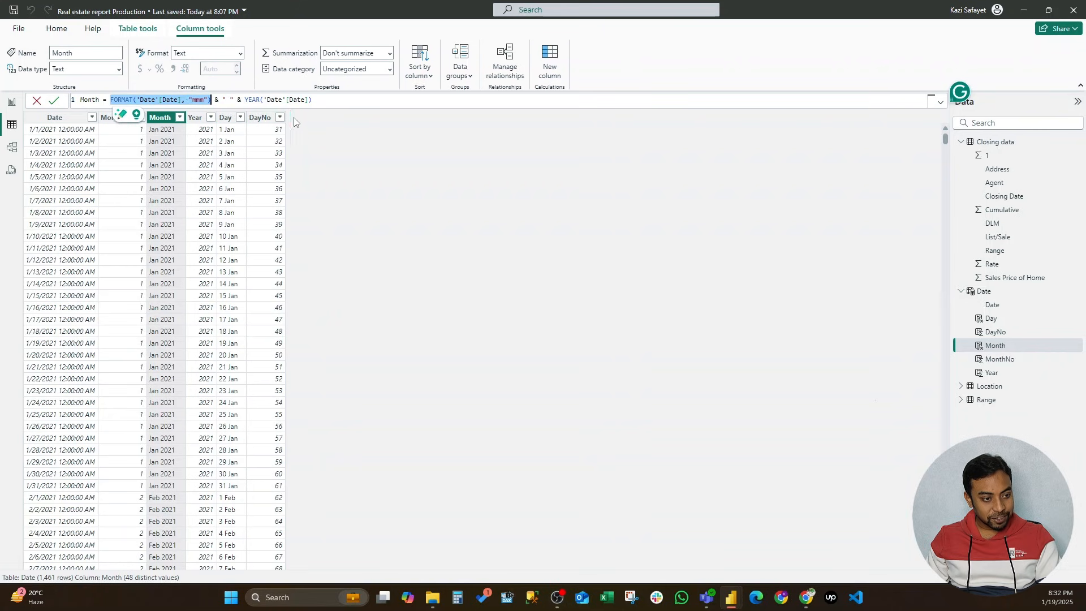
left_click_drag(245, 100, 311, 100)
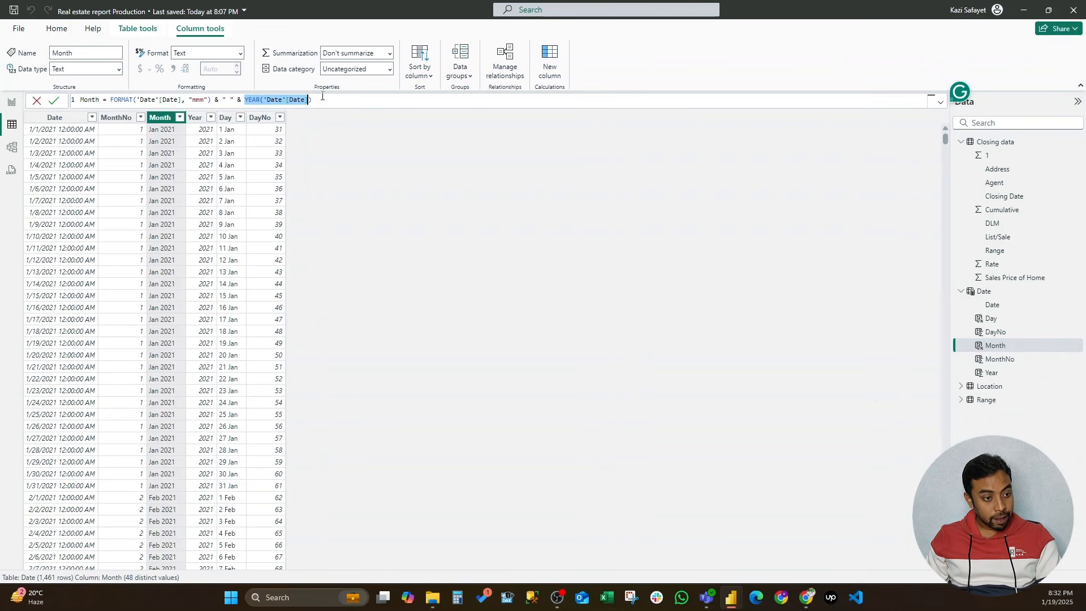
key("ctrl+v")
double_click(331, 100)
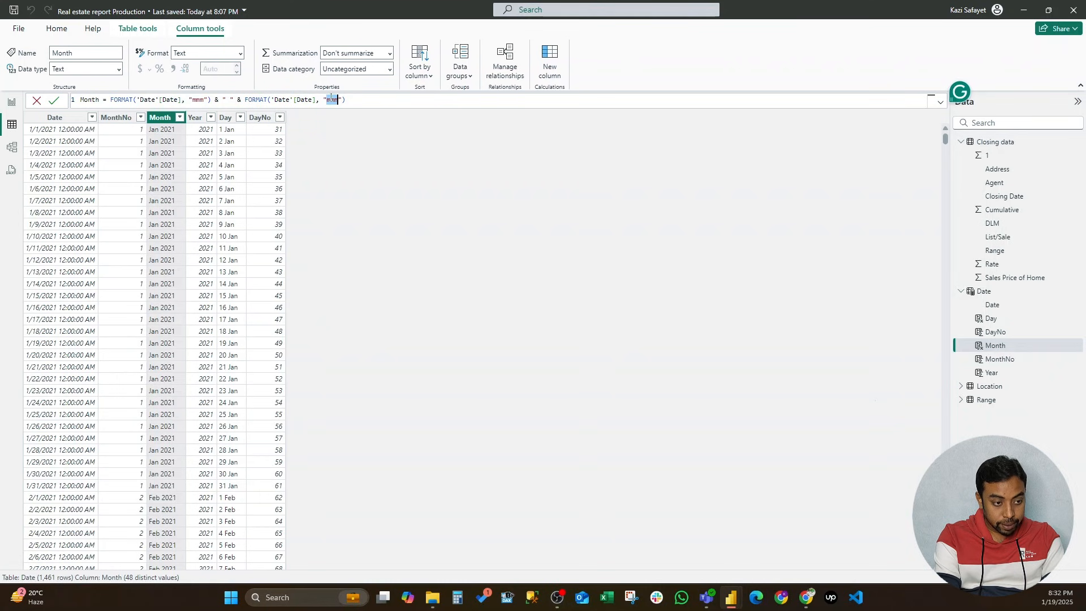
type("yy")
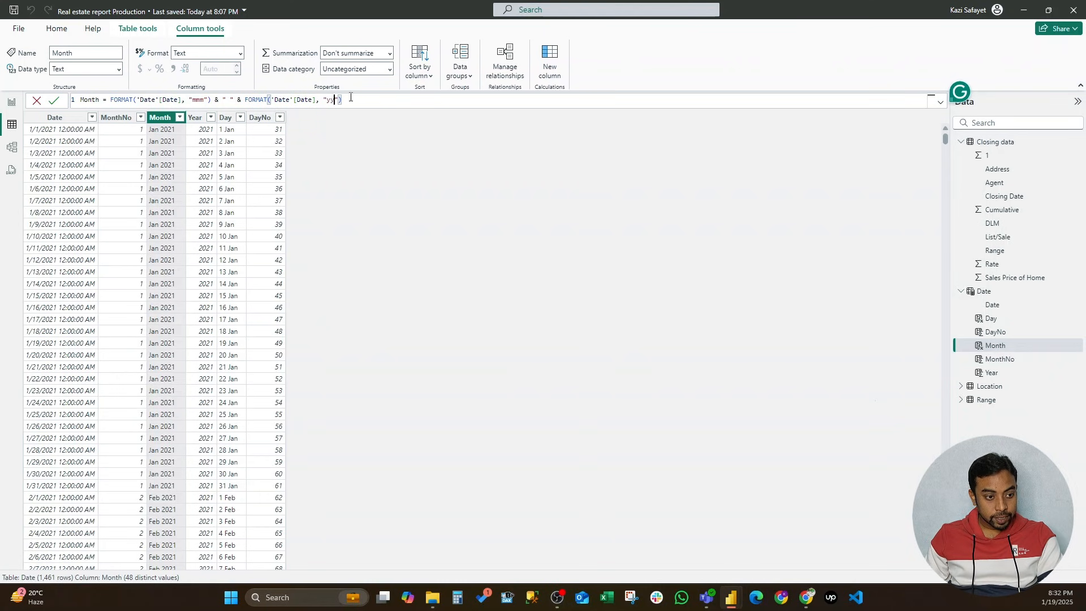
key("Return")
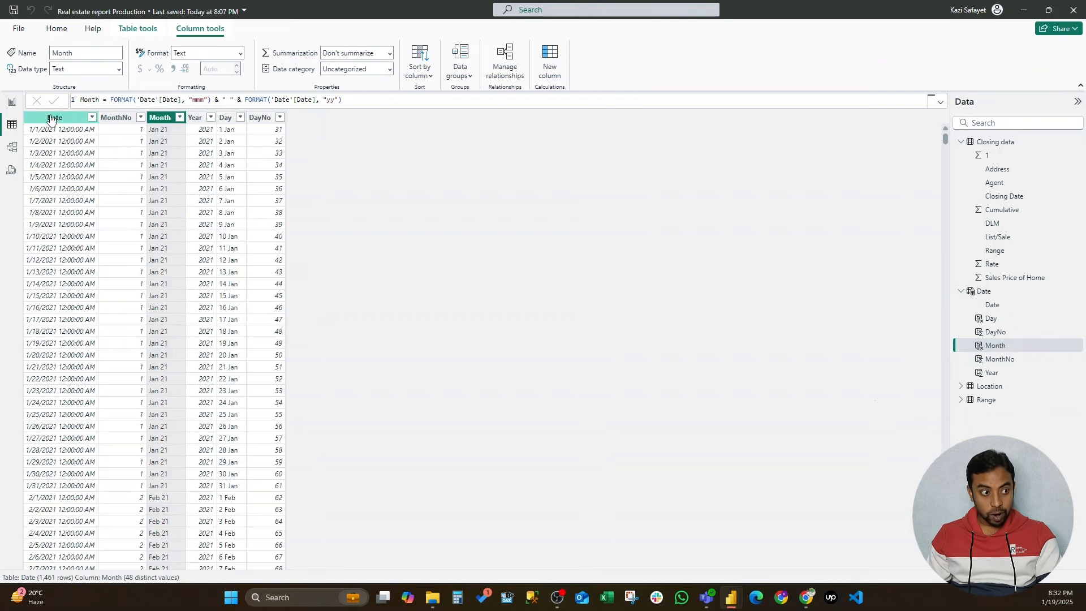
left_click(11, 102)
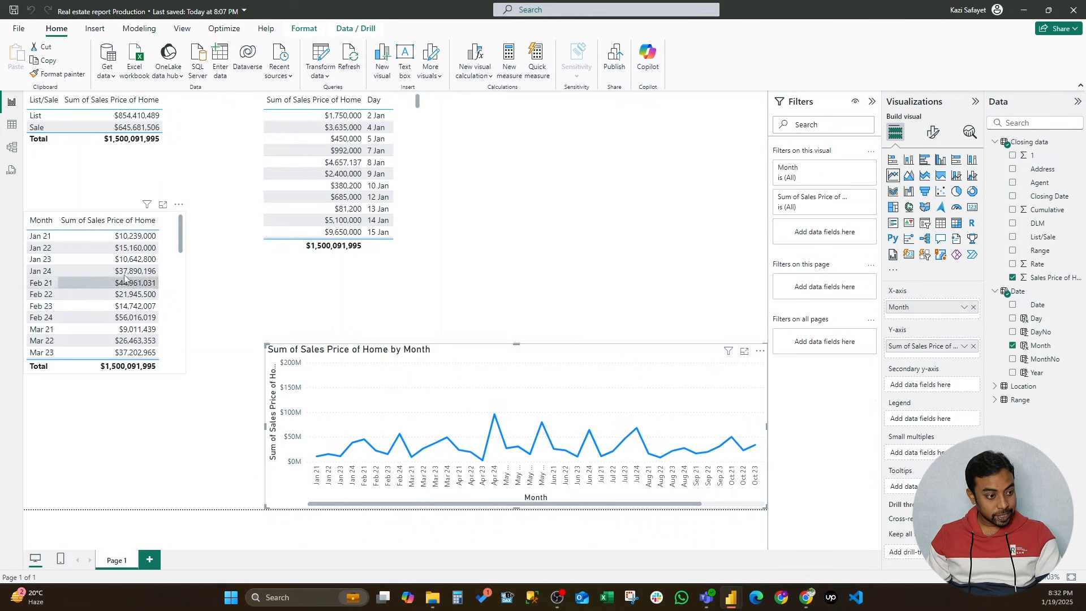
left_click(48, 242)
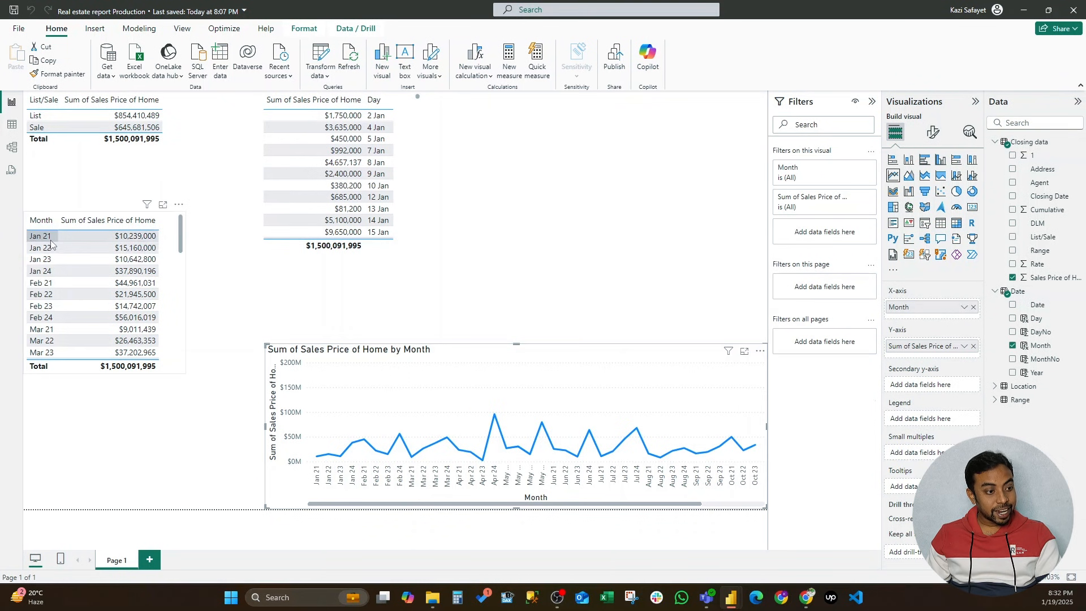
- Check the monthly table's order in the report and copy the Date table's DayNo formula expression
left_click(48, 242)
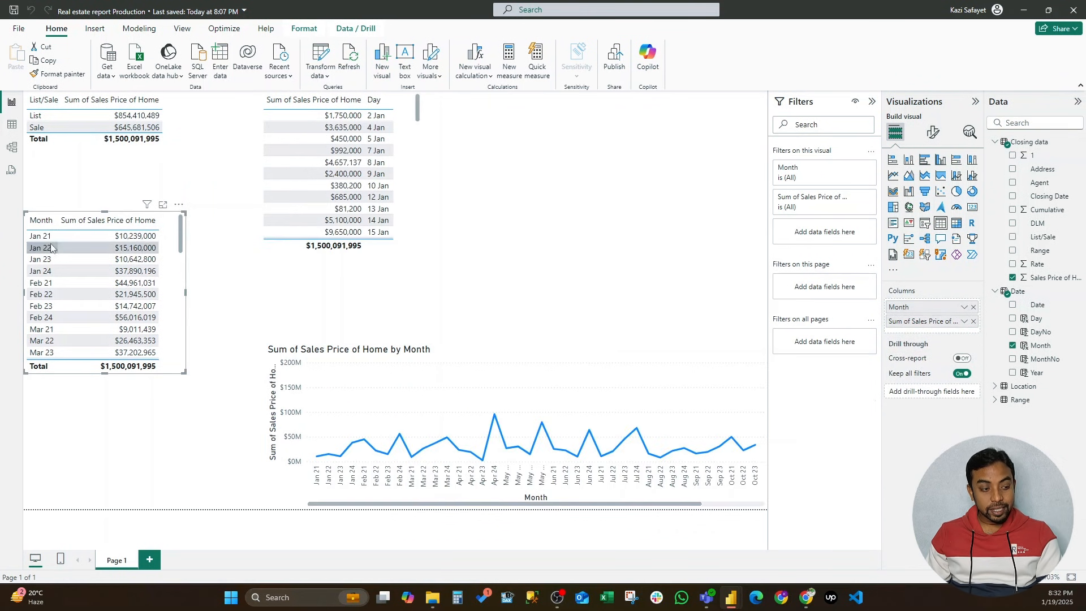
mouse_move(413, 405)
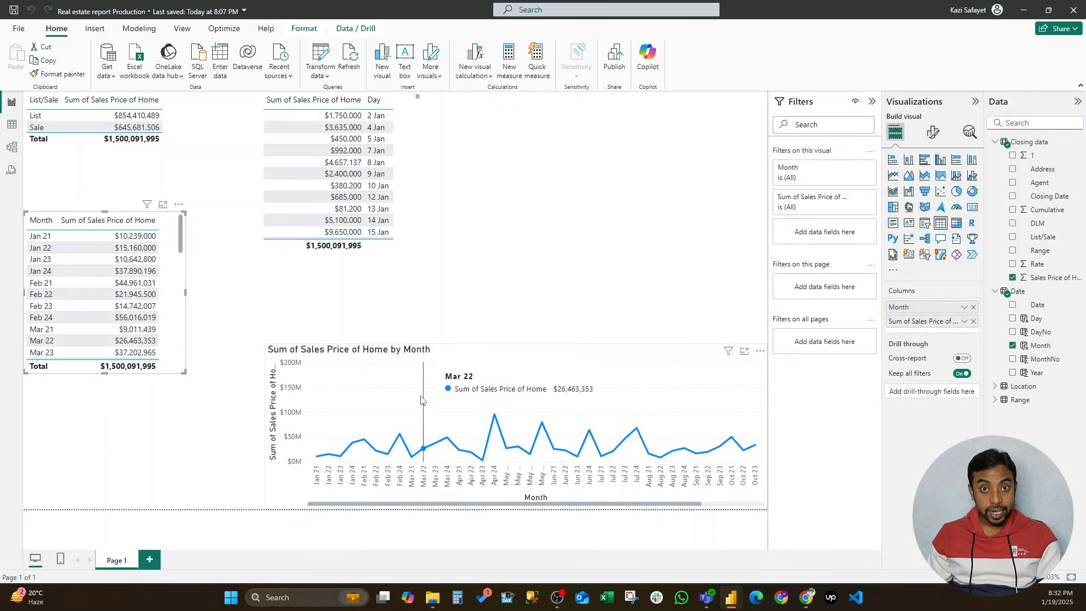
left_click(12, 123)
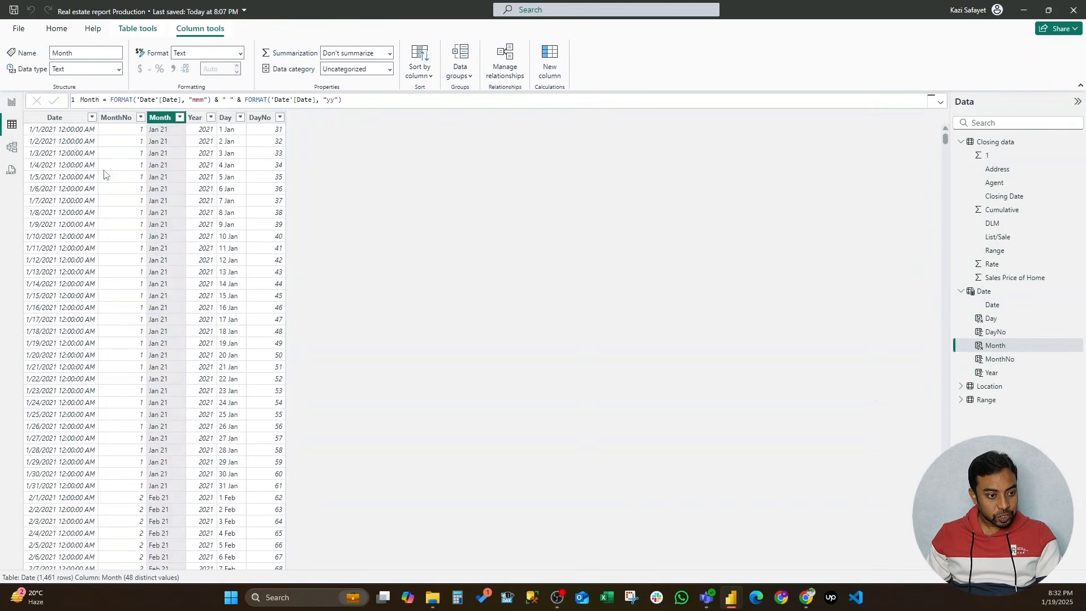
left_click(260, 119)
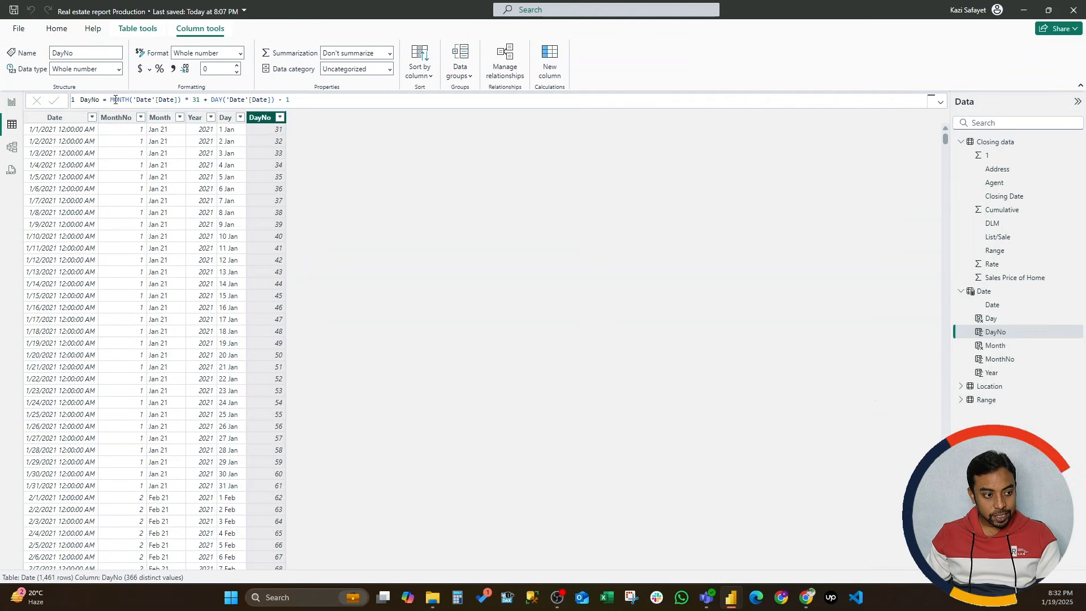
left_click_drag(113, 99, 296, 97)
key("ctrl+c")
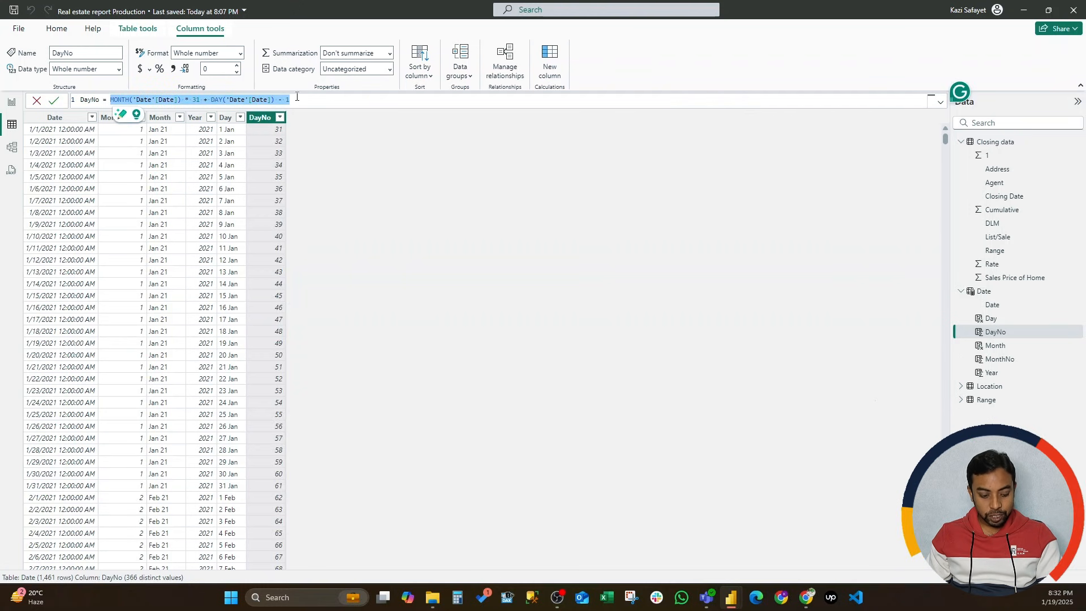
double_click(115, 101)
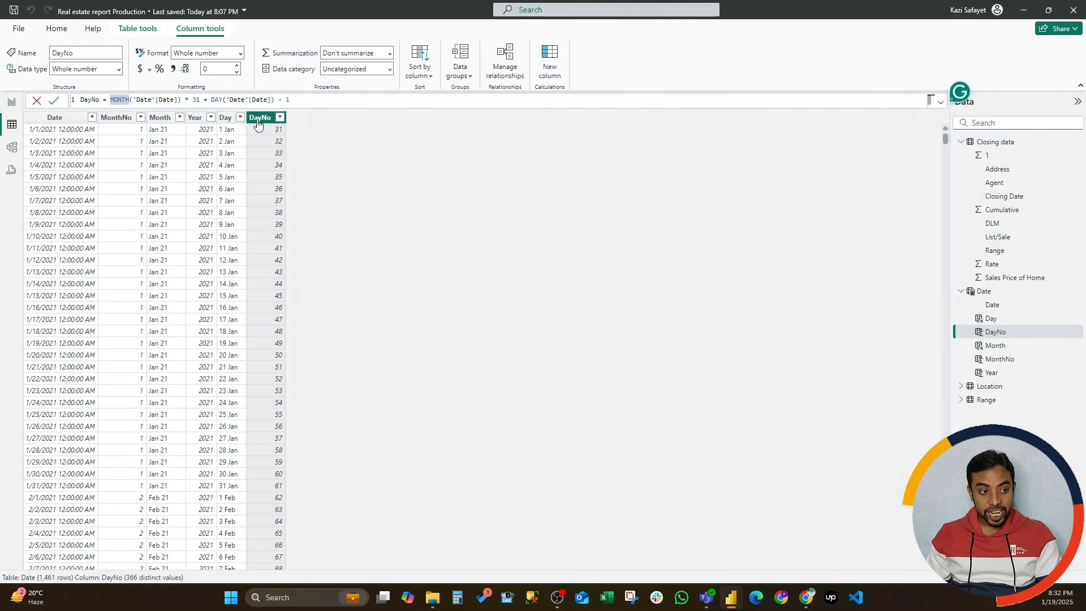
double_click(196, 100)
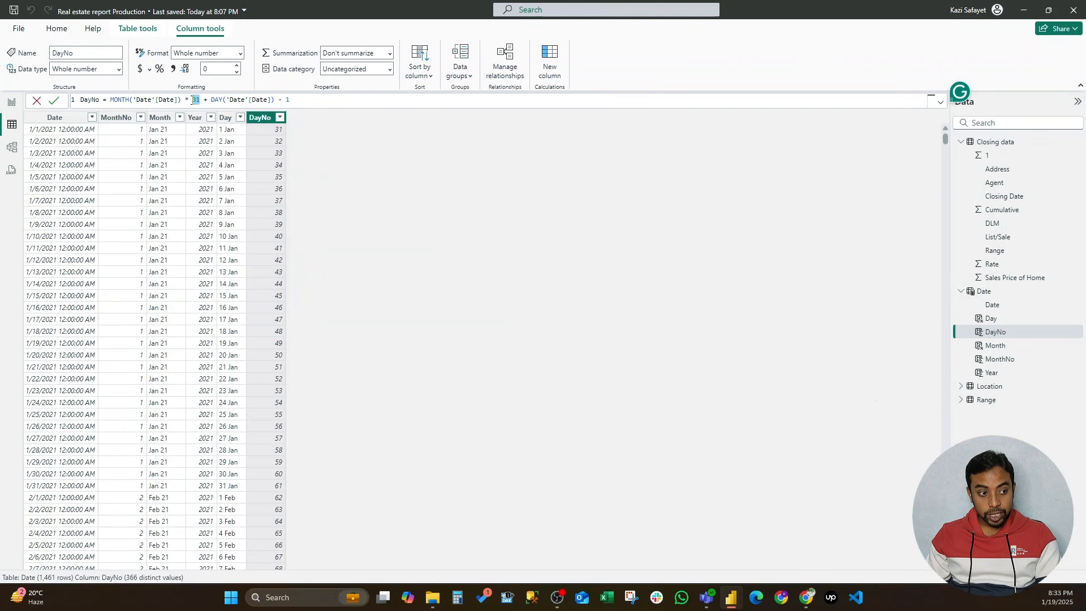
double_click(196, 100)
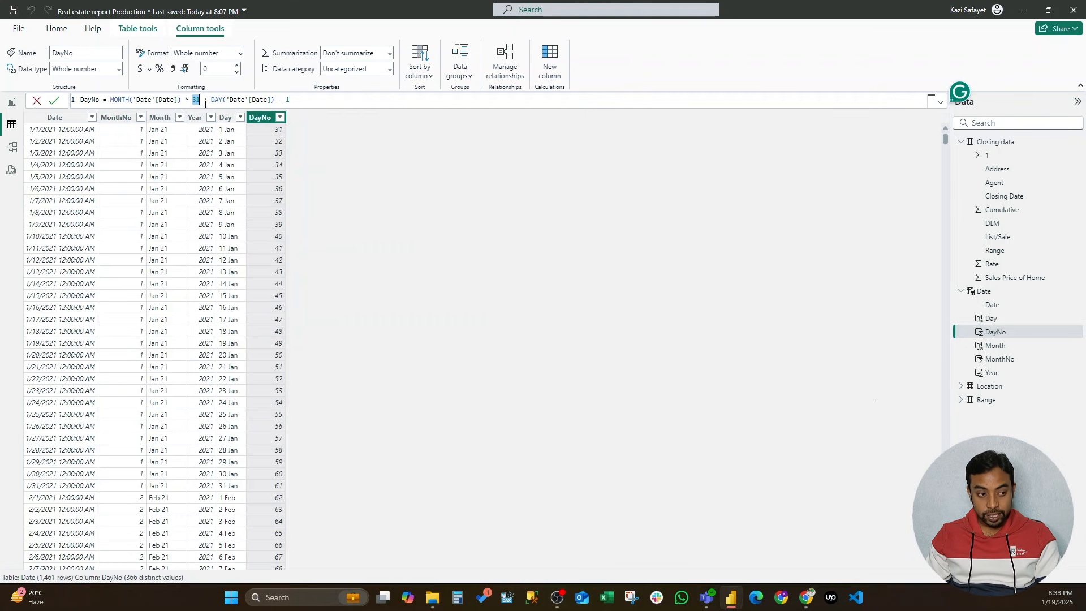
double_click(124, 101)
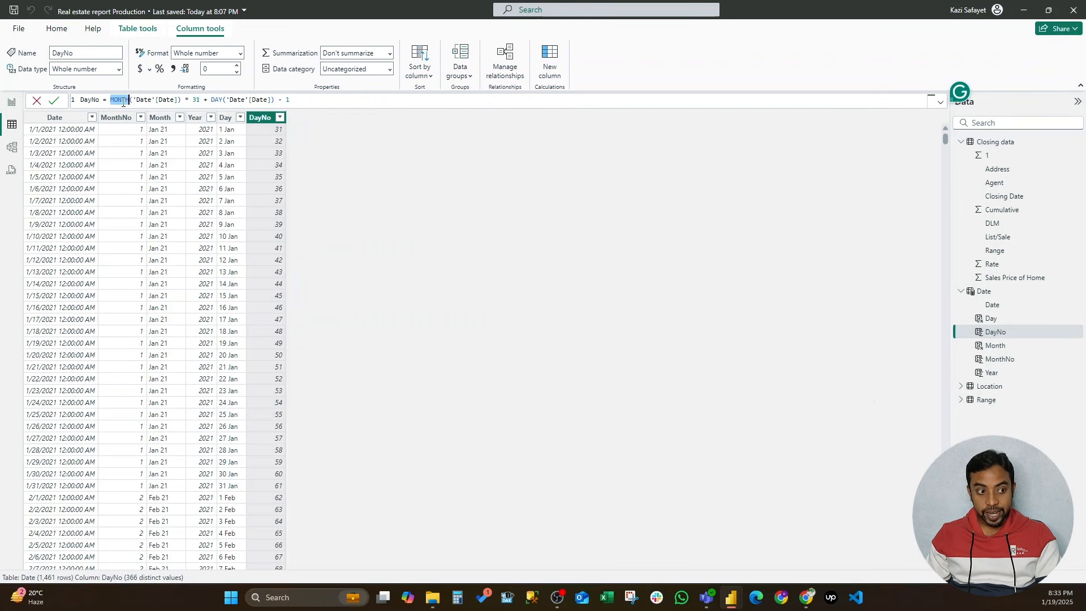
- Replace the MonthNo expression with the copied DayNo one, changing its MONTH function to YEAR and the multiplier to 12
left_click(116, 117)
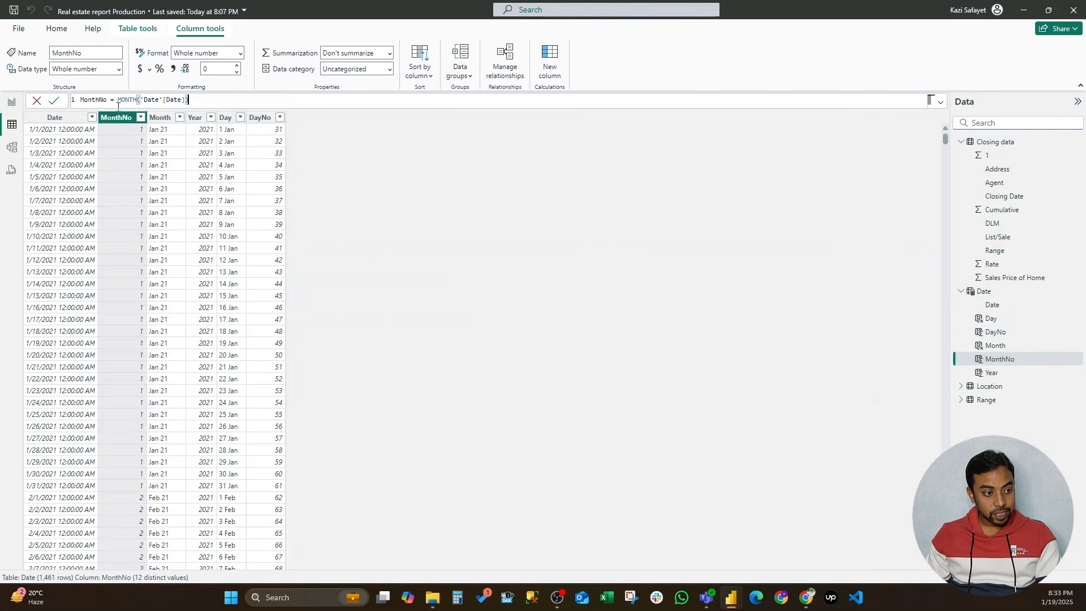
left_click_drag(118, 100, 232, 96)
key("ctrl+v")
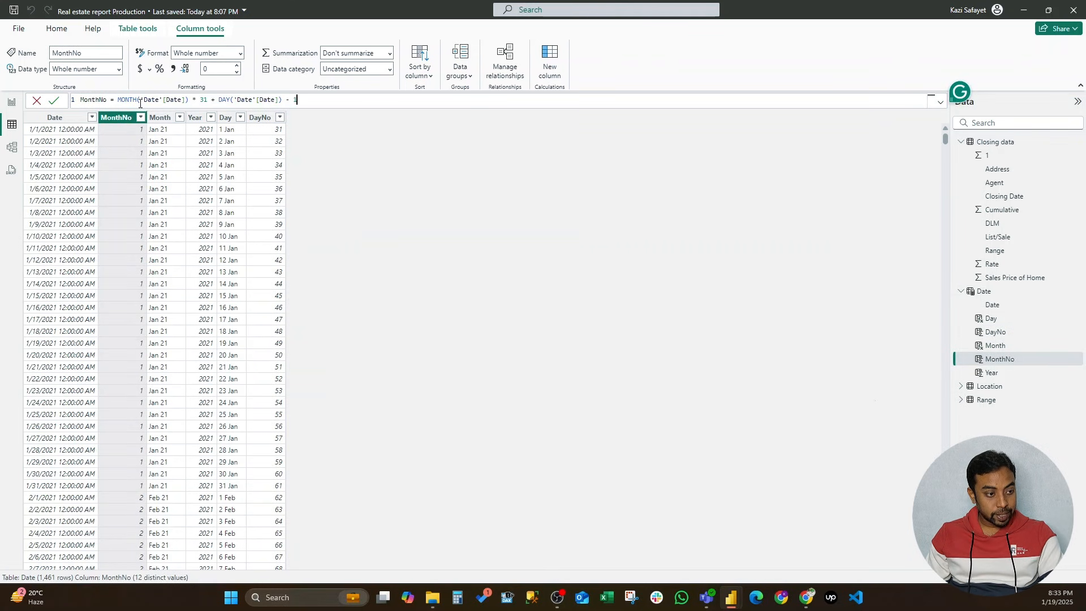
double_click(127, 100)
type("Y")
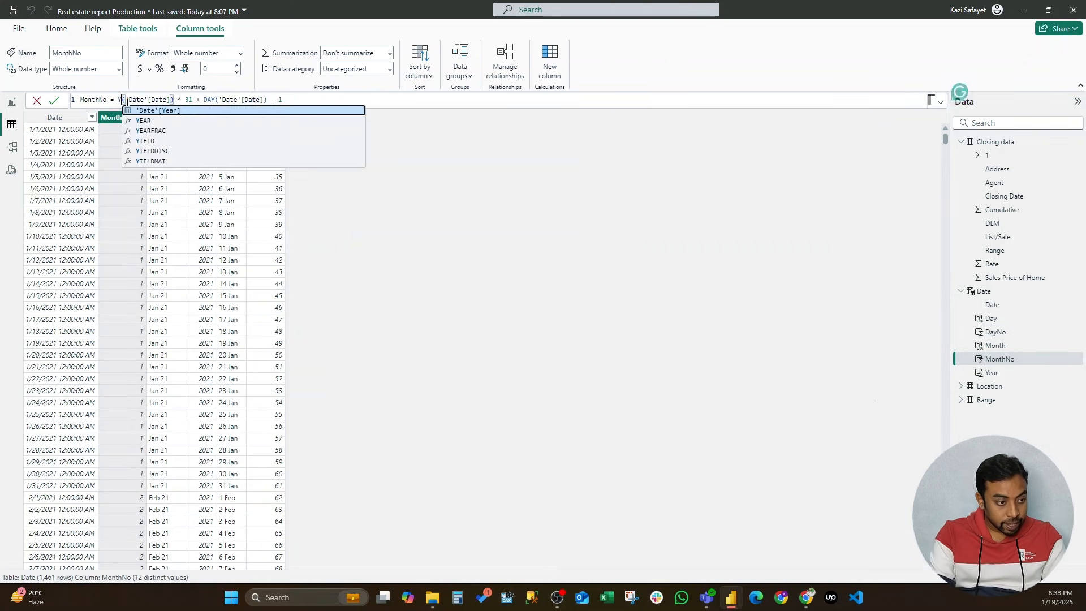
left_click(144, 121)
double_click(201, 100)
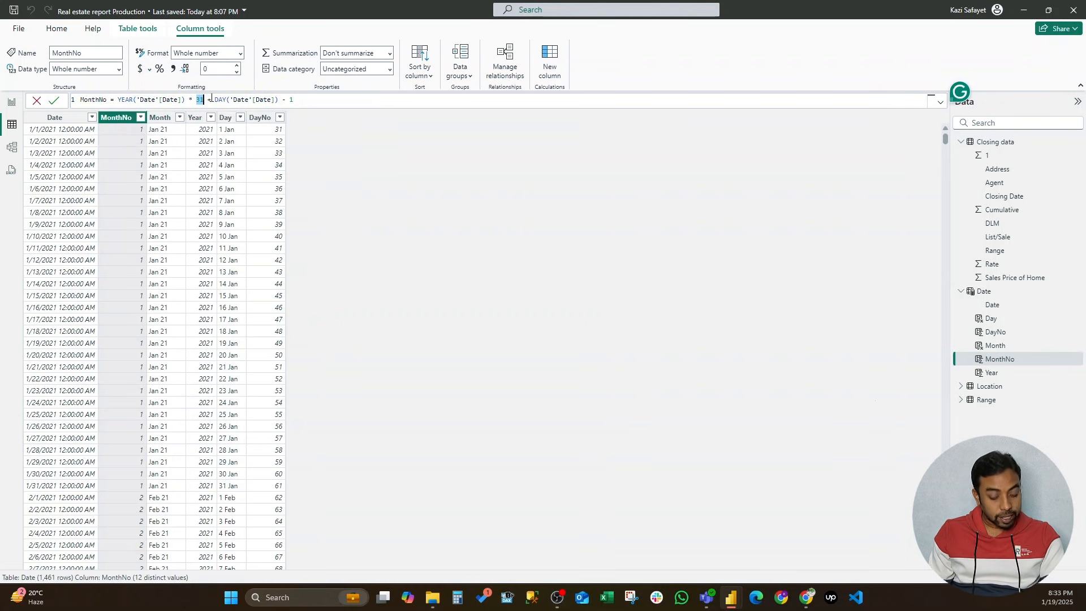
type("12")
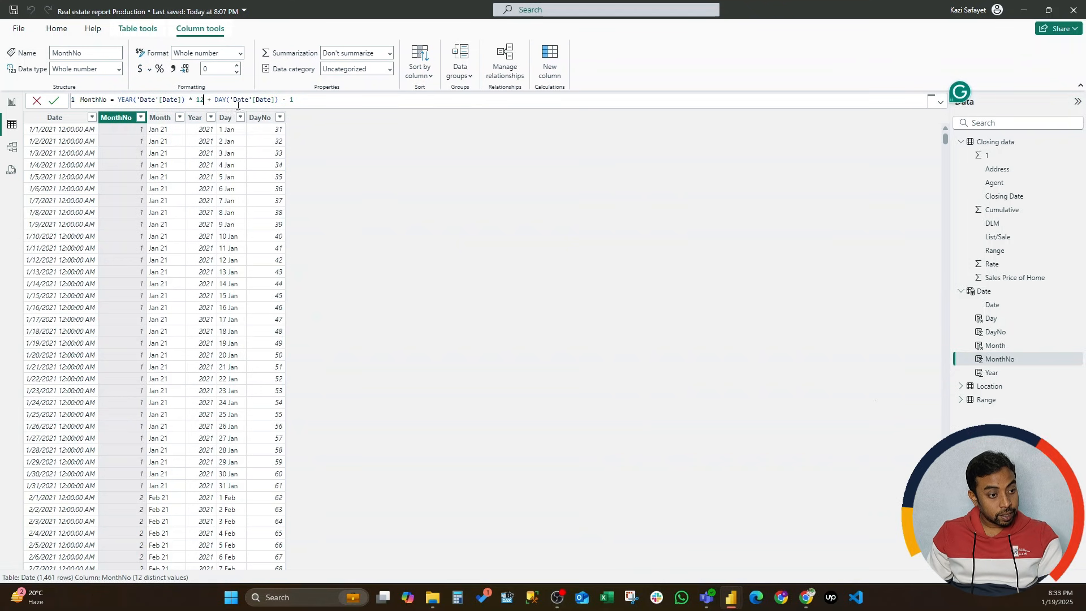
- Replace DAY with MONTH in the MonthNo formula and commit it as YEAR('Date'[Date]) * 12 + MONTH('Date'[Date]) - 1
double_click(219, 100)
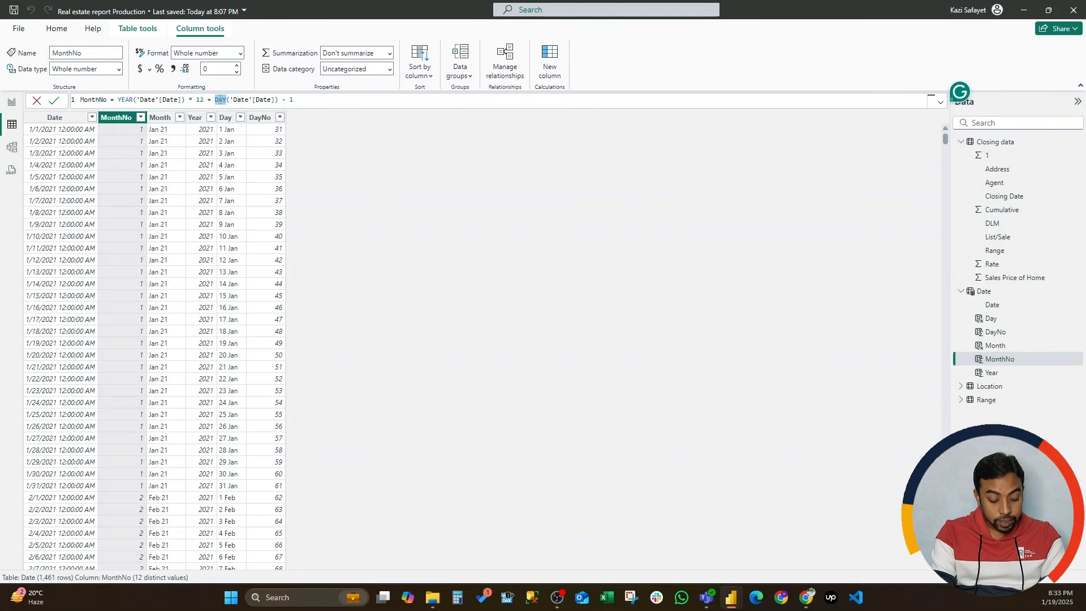
type("Mon")
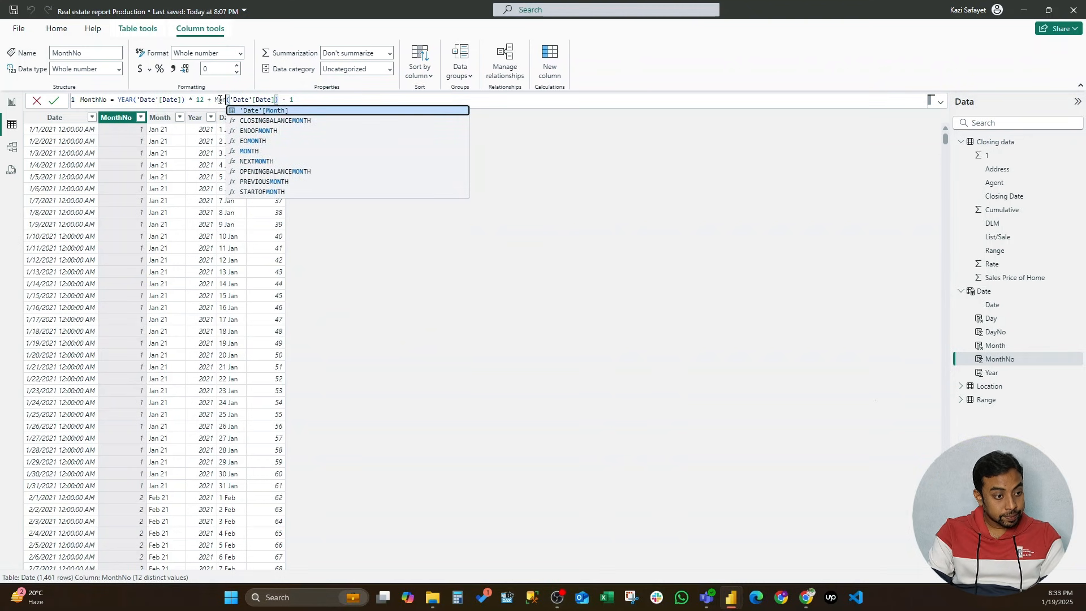
key("Down")
key("Down")
key("Down")
key("Down")
key("Tab")
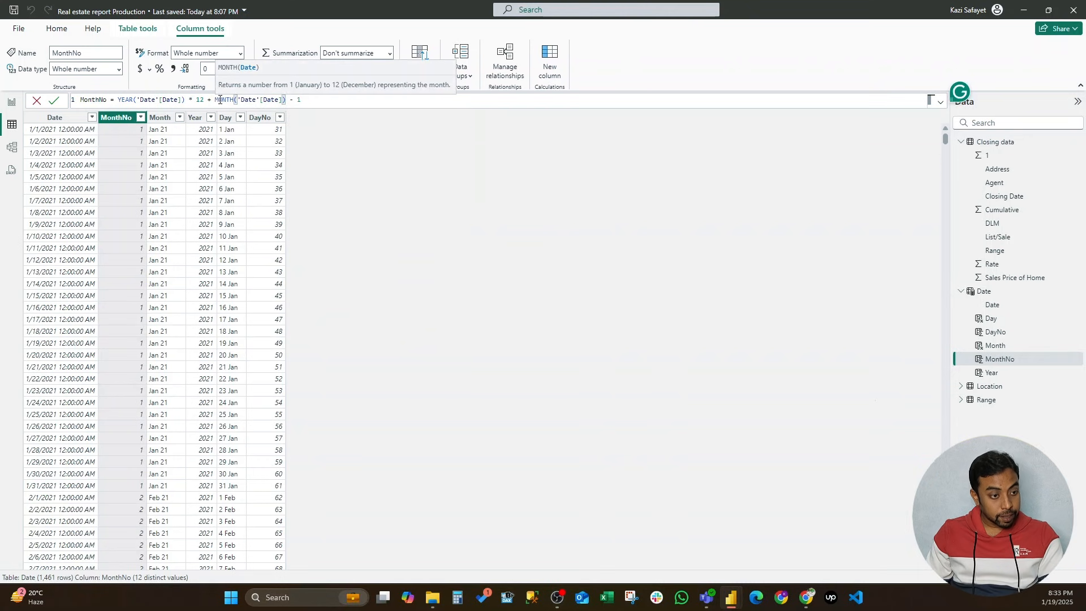
left_click(301, 99)
key("Return")
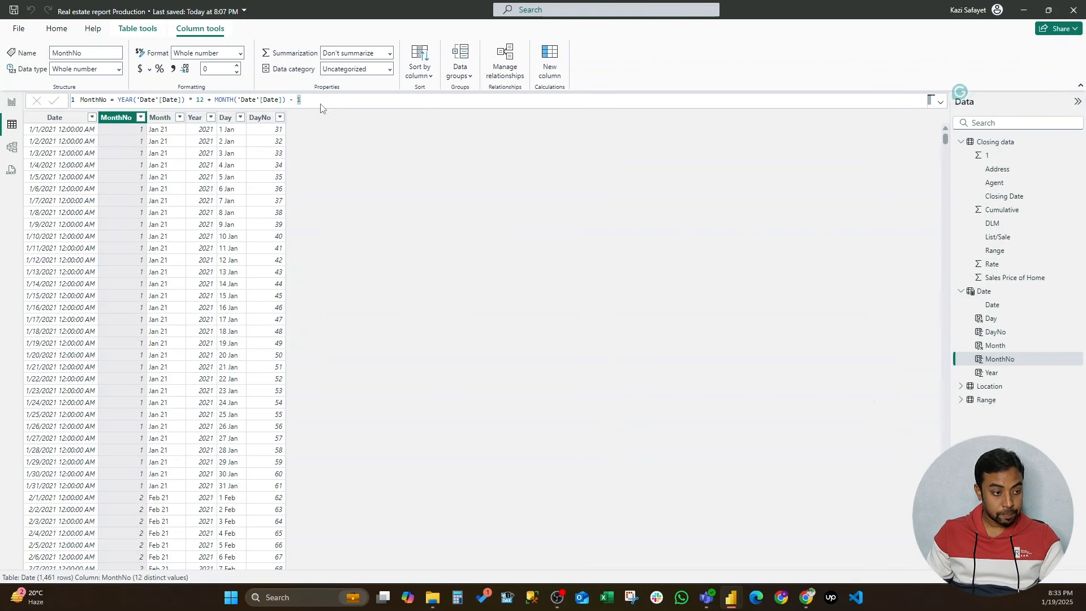
- Sort the Date table's Month column by MonthNo and return to the report page
left_click(160, 117)
left_click(419, 67)
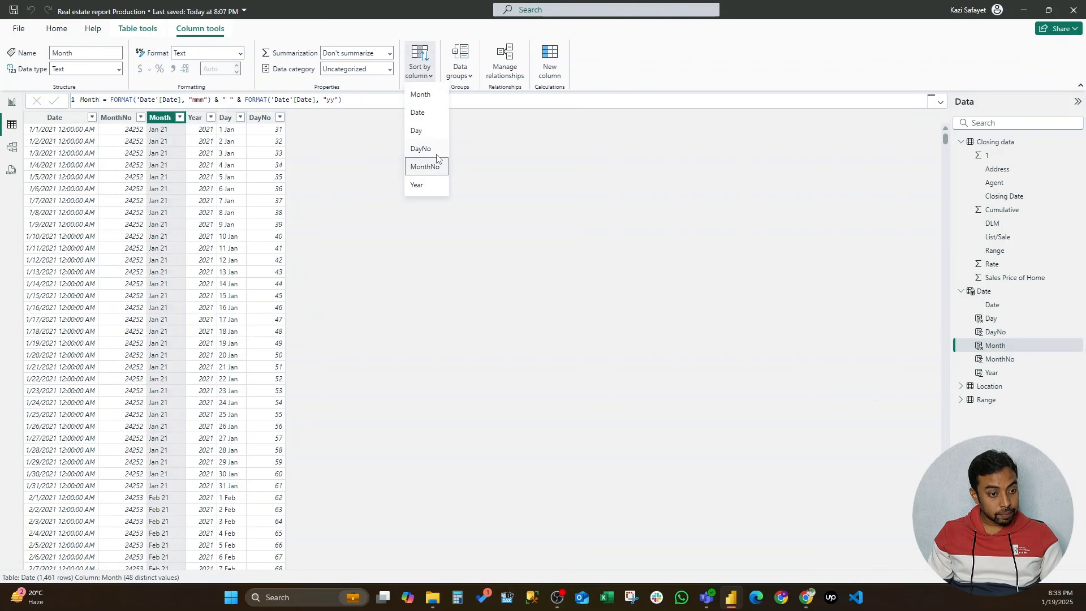
left_click(424, 168)
left_click(11, 102)
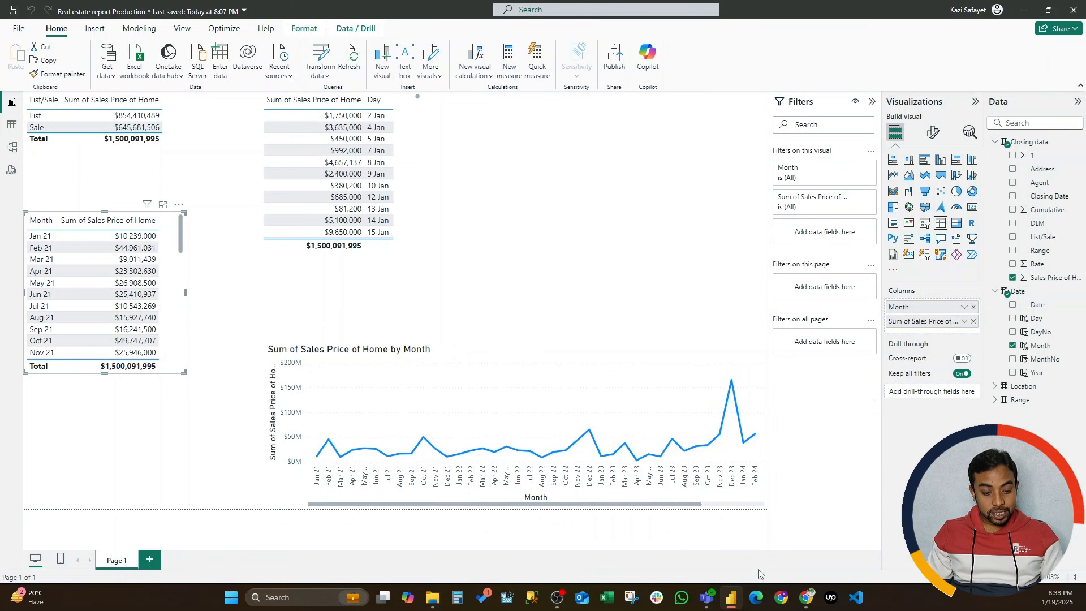
- Switch to the published Real estate dashboard in the browser and drill its current/prior period line chart up to months
mouse_move(806, 599)
left_click(846, 568)
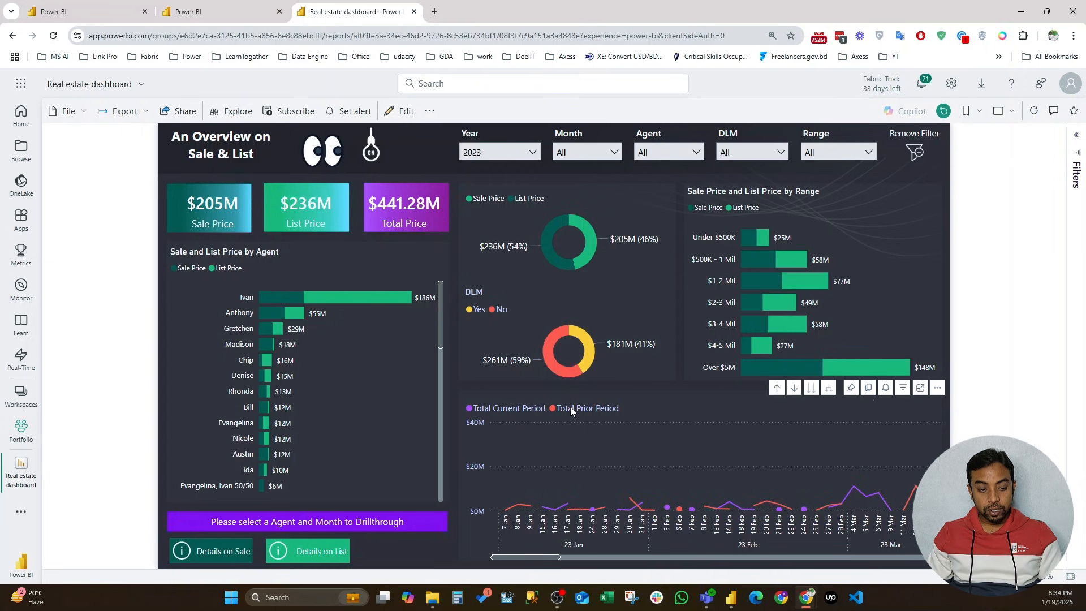
left_click(776, 389)
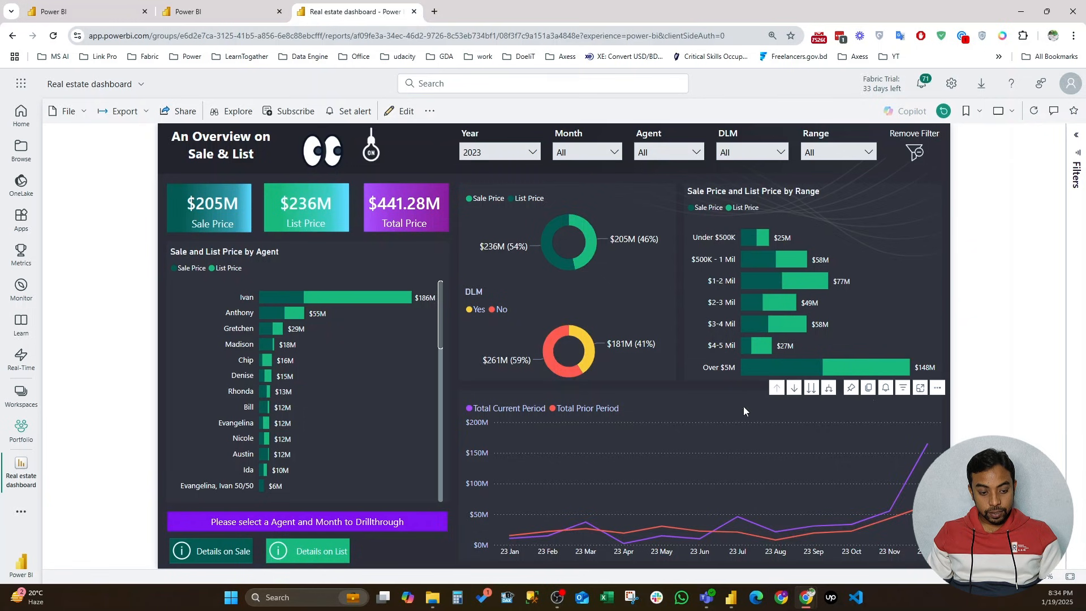
left_click(583, 413)
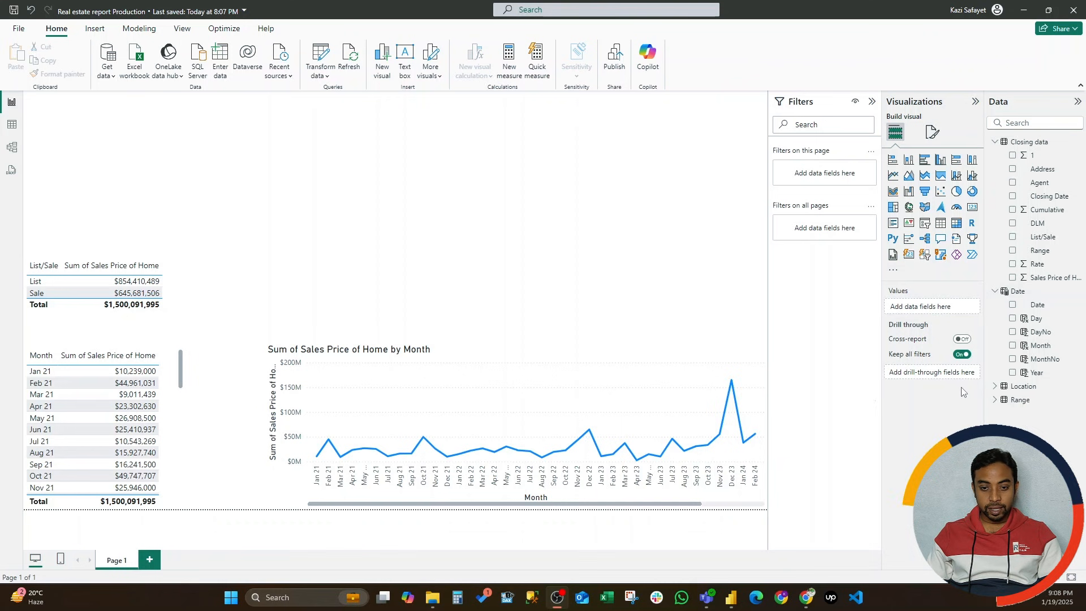
- Reopen the Real estate dashboard in the browser, examine the line chart's Quick Overview tooltip, and minimize the window
left_click(1022, 9)
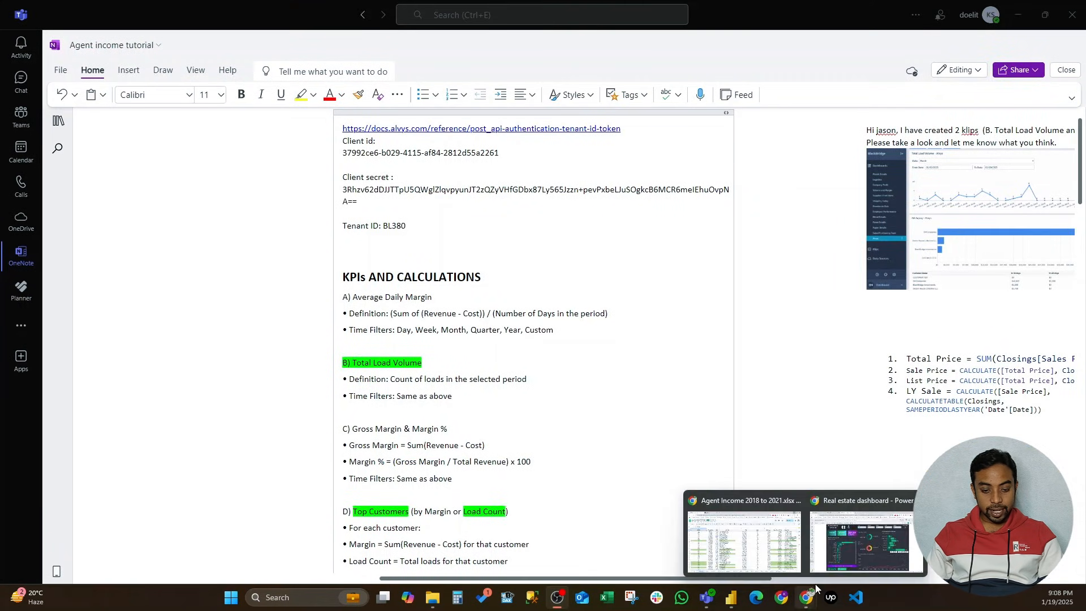
left_click(810, 601)
left_click(840, 538)
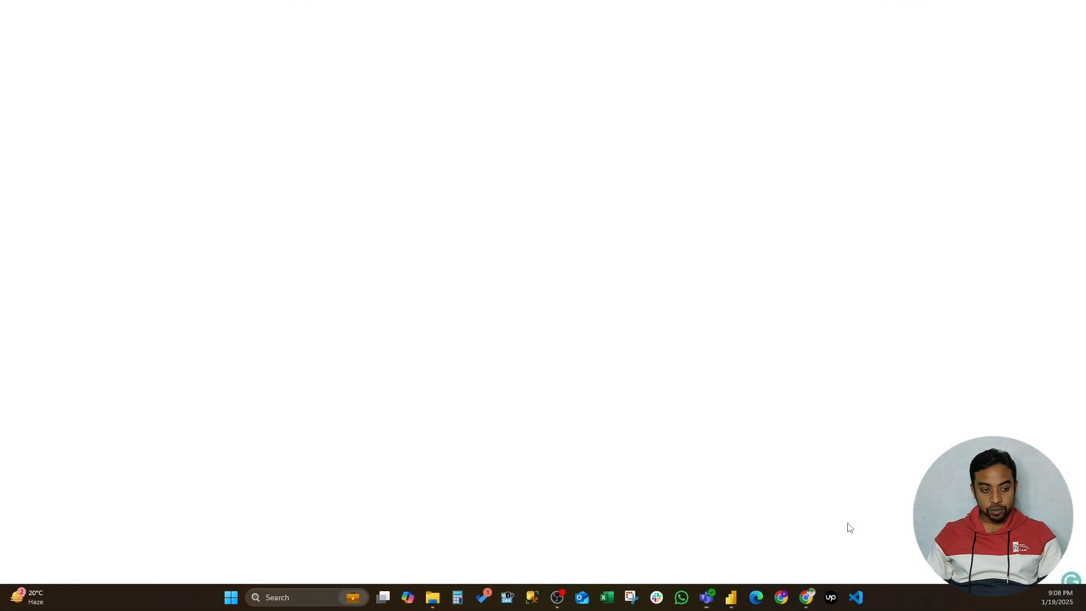
mouse_move(623, 422)
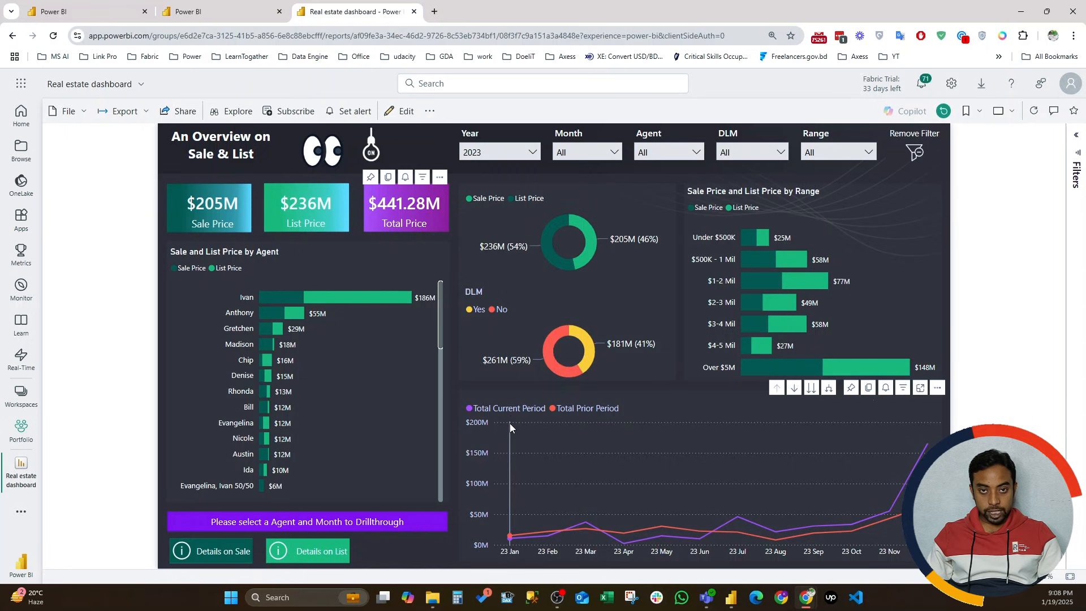
mouse_move(511, 423)
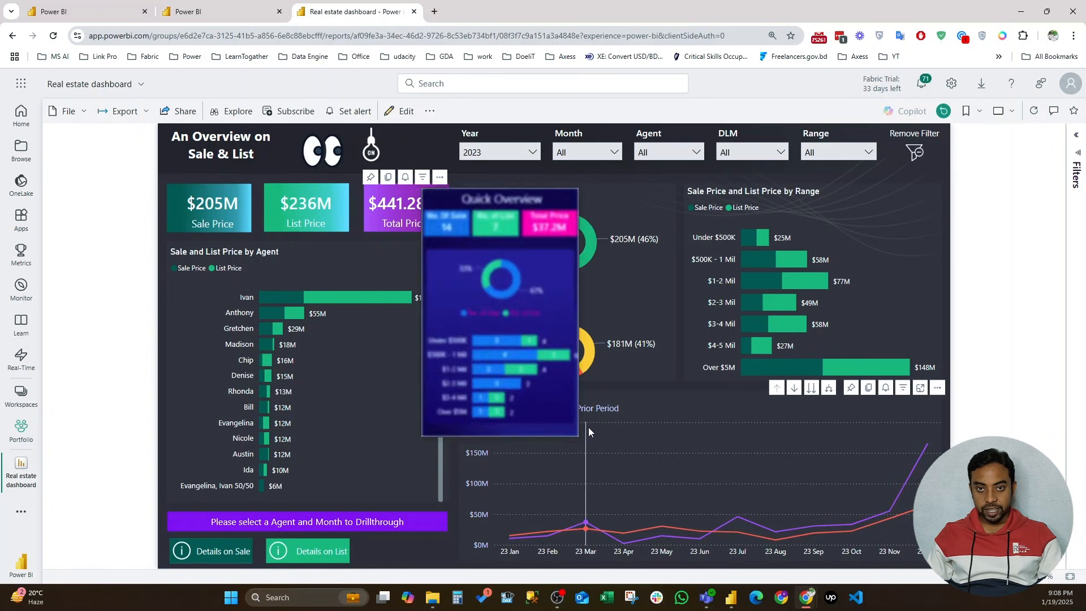
left_click(1016, 10)
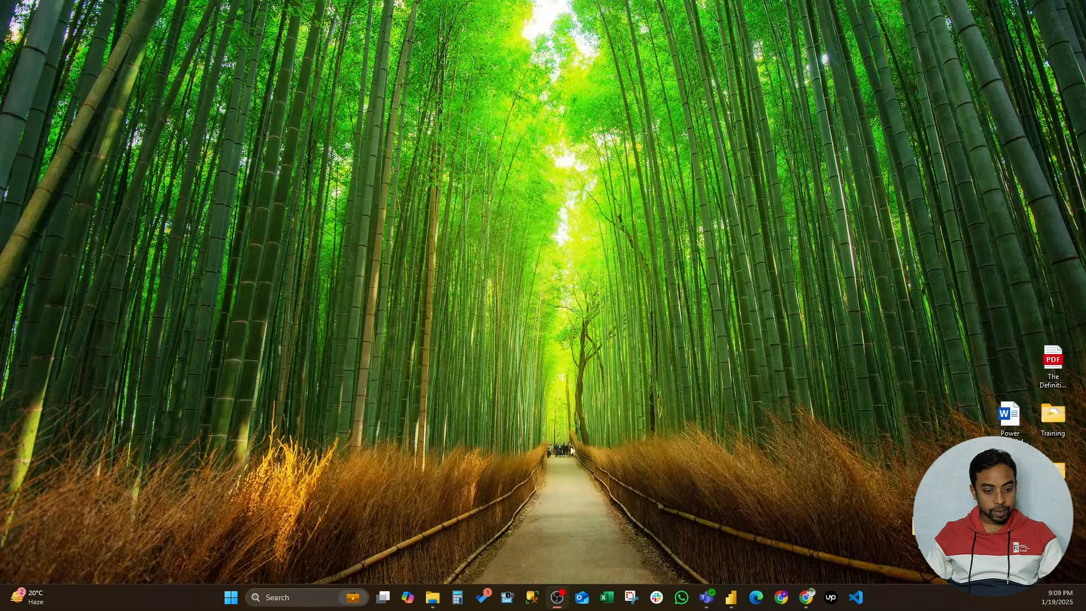
- Switch back to the Power BI Desktop report, inspect the Closing data table's Sales Price of Home column, and return to the report page
mouse_move(731, 597)
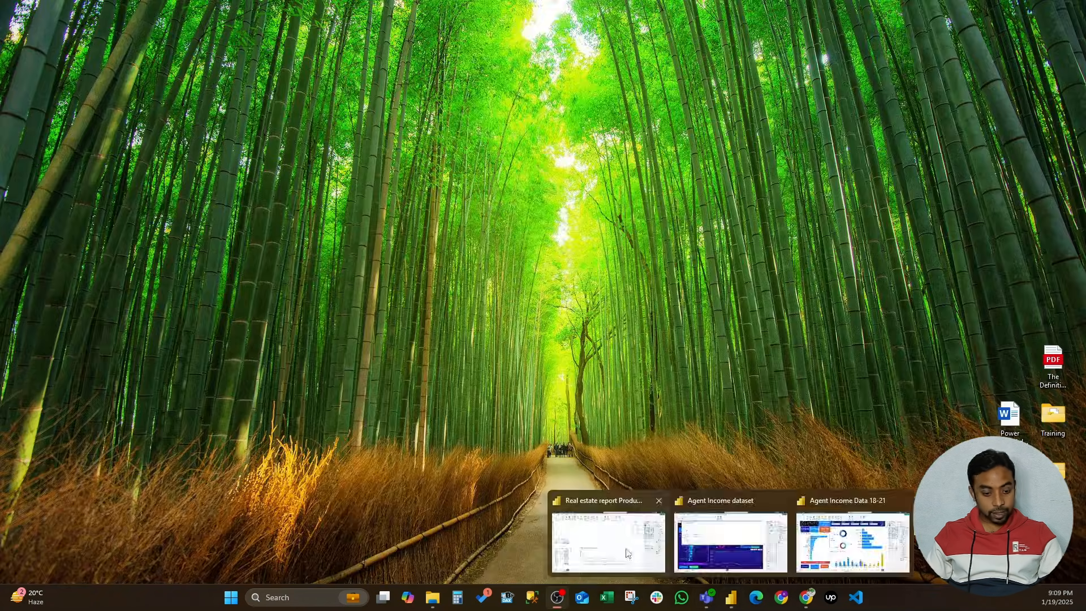
left_click(606, 534)
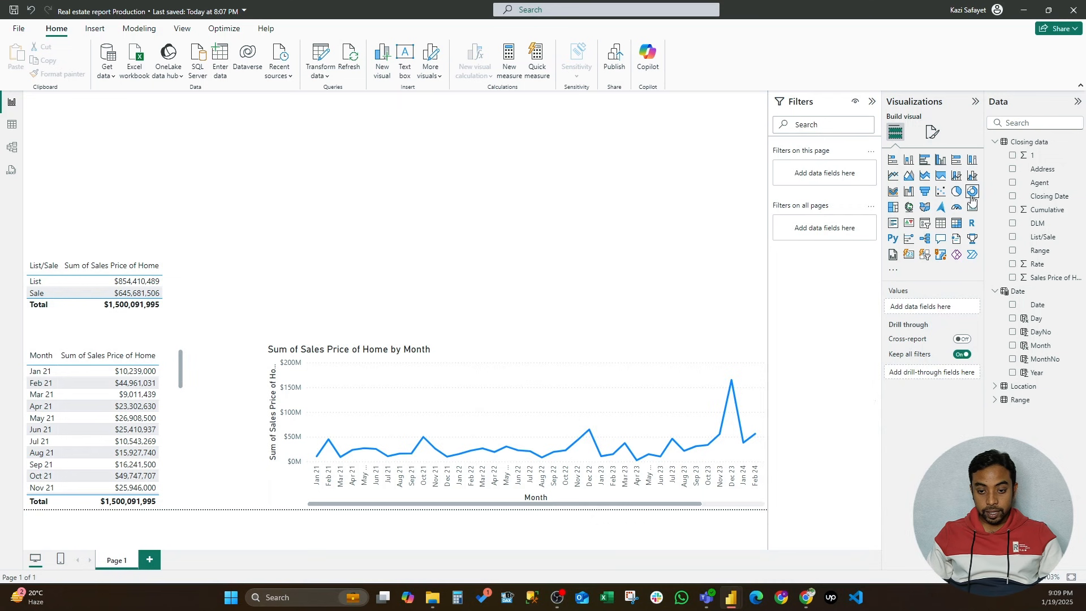
left_click(1041, 345)
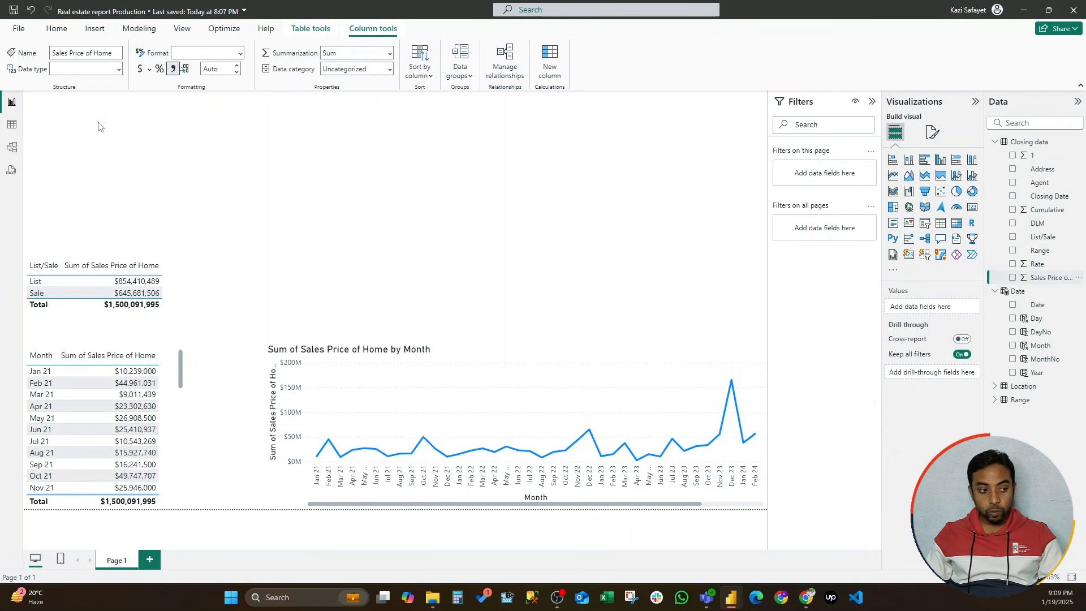
left_click(11, 125)
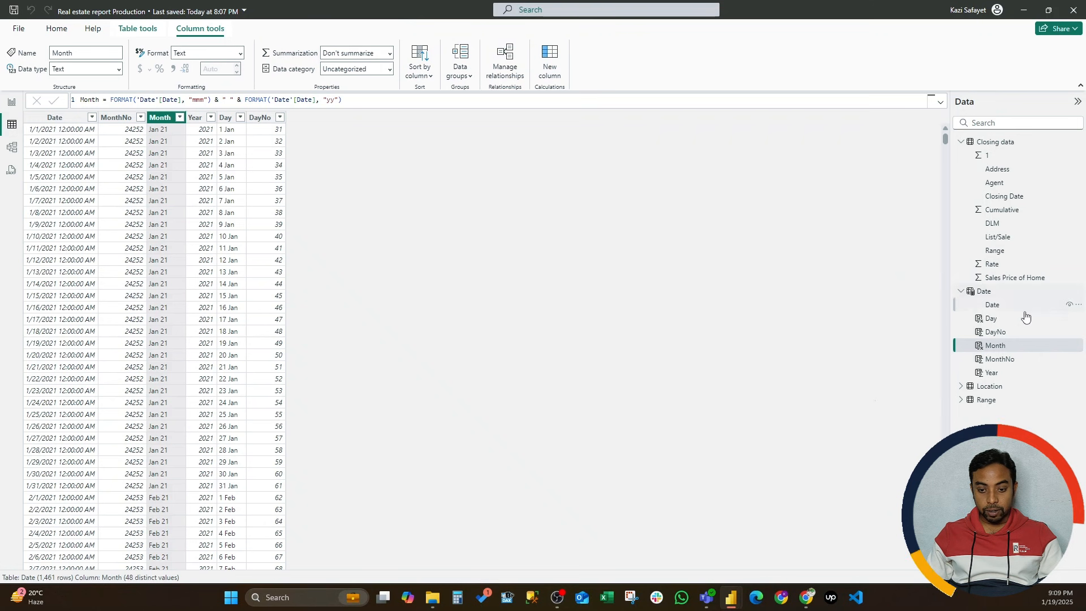
left_click(1015, 278)
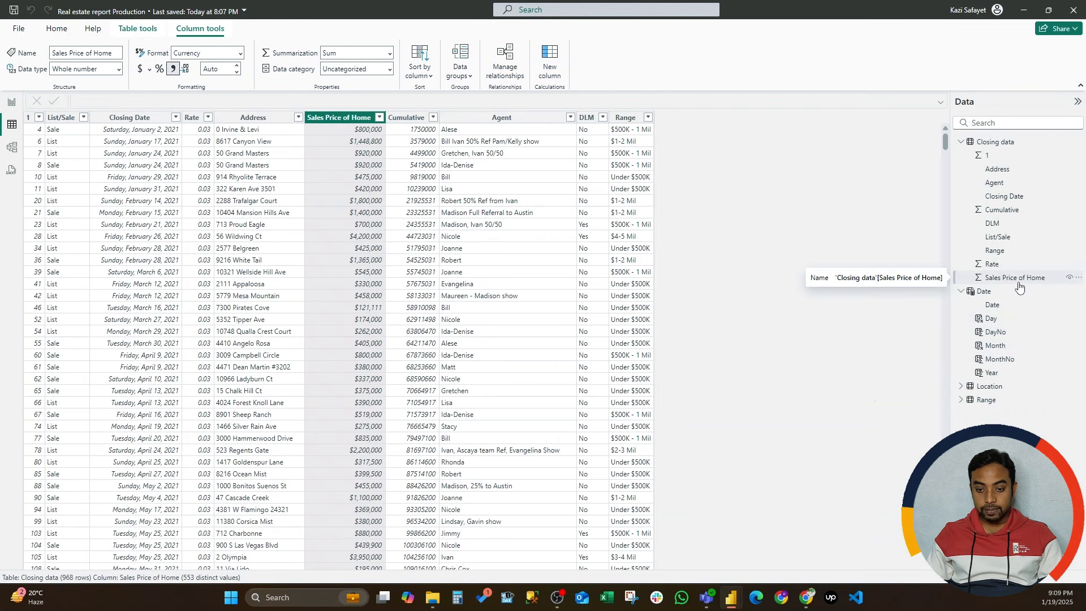
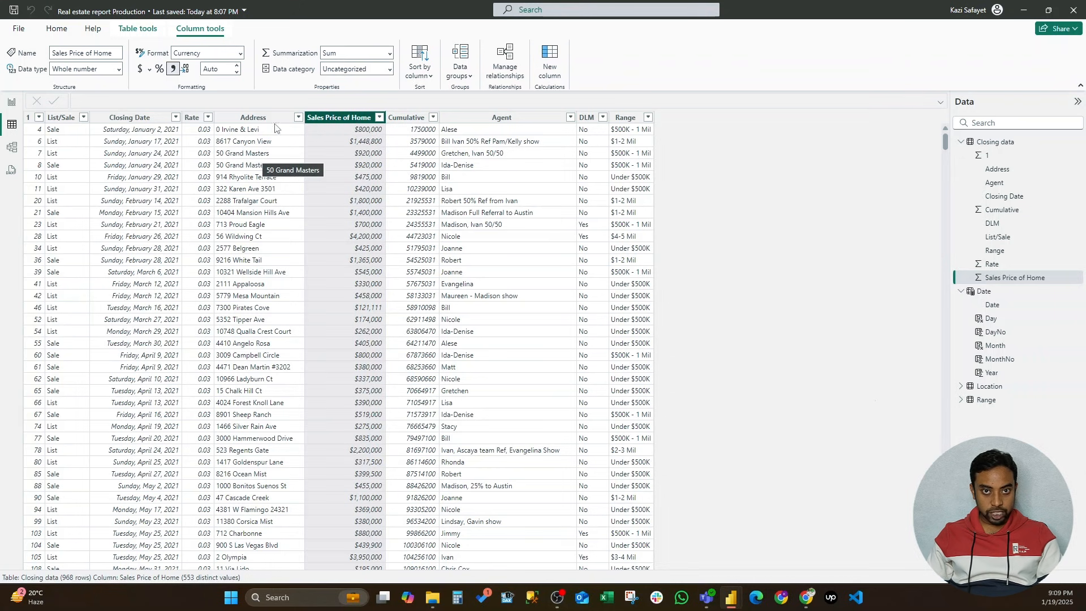
left_click(13, 104)
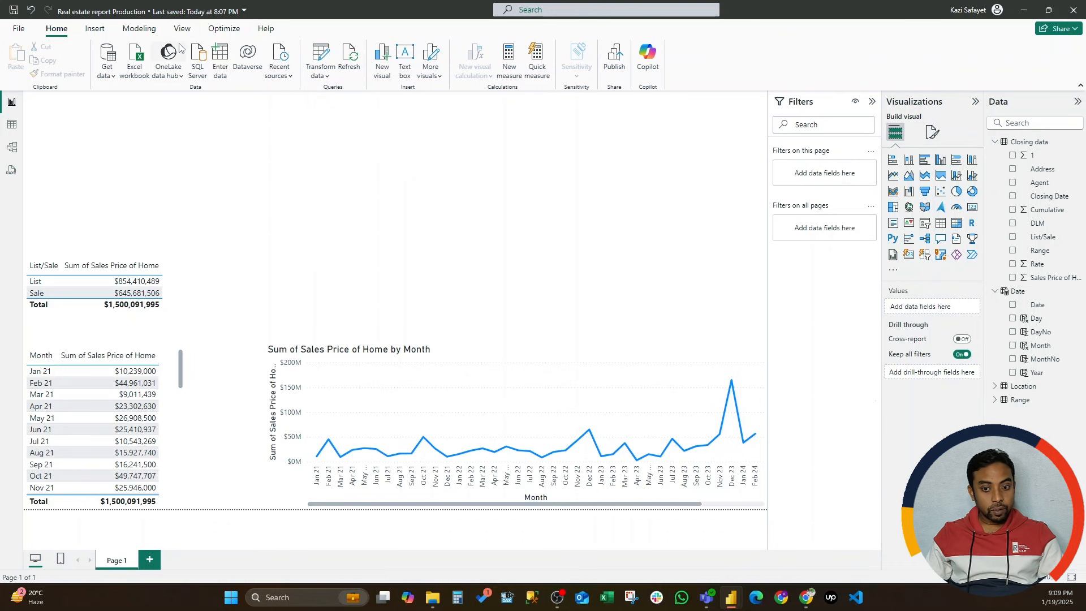
- Collapse the Filters pane to give the report canvas more room
right_click(1037, 148)
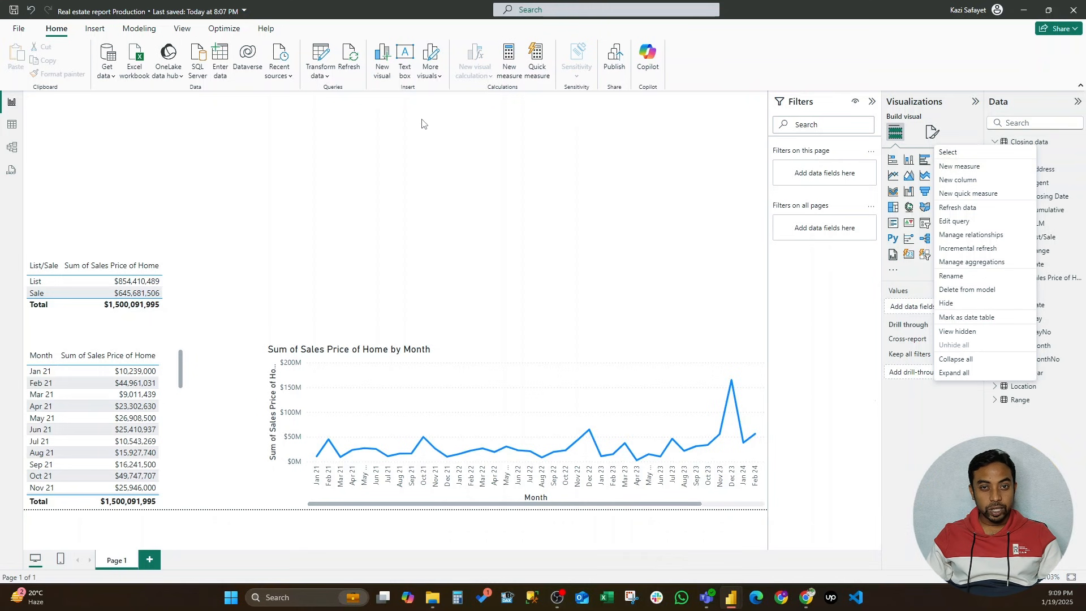
left_click(934, 452)
left_click(871, 102)
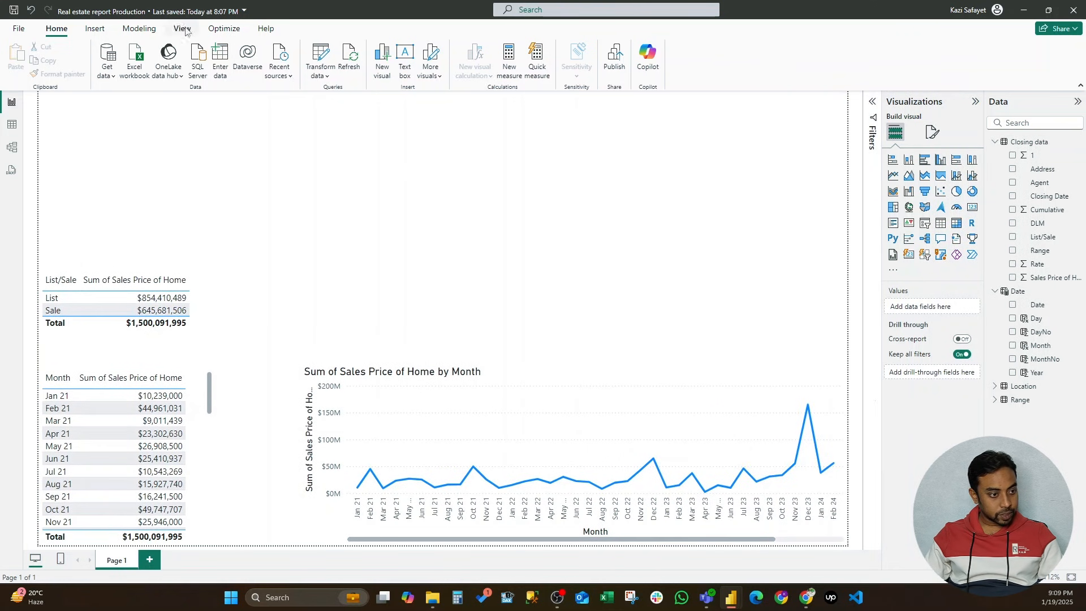
left_click(154, 30)
left_click(182, 29)
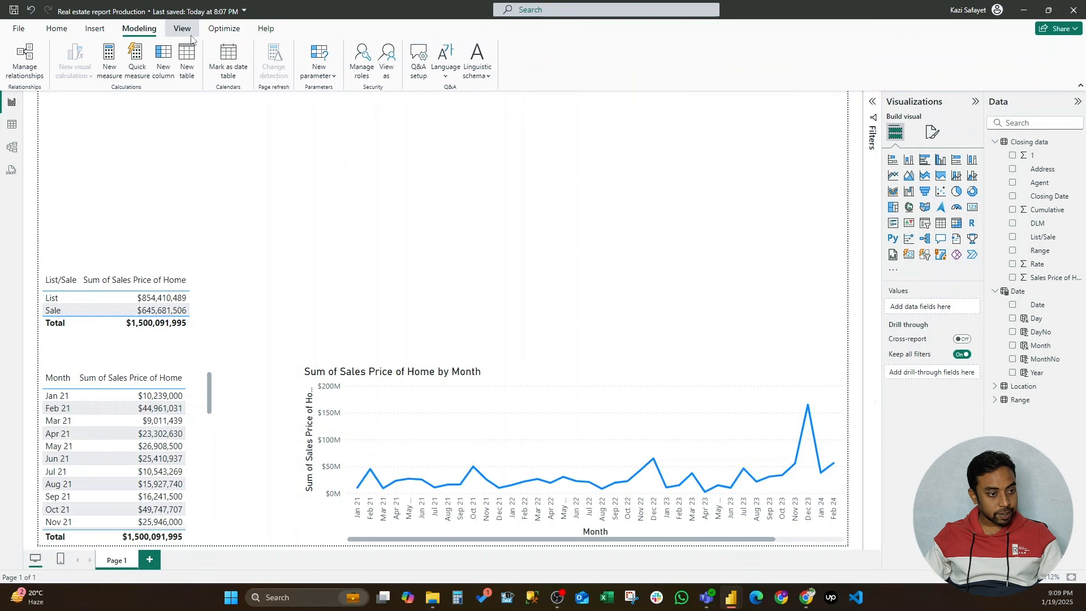
left_click(223, 29)
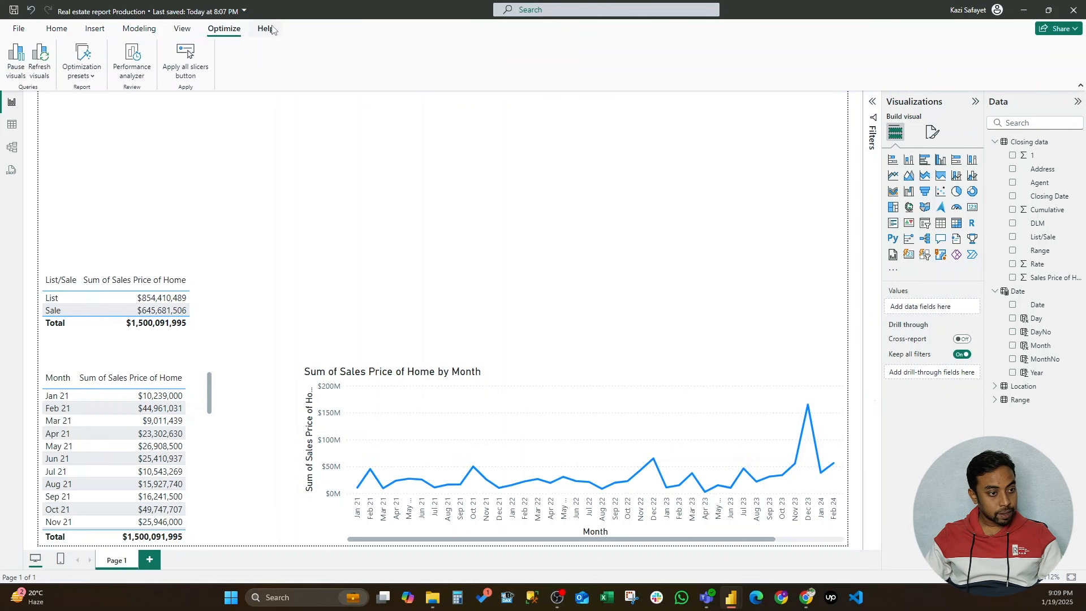
left_click(94, 29)
left_click(56, 29)
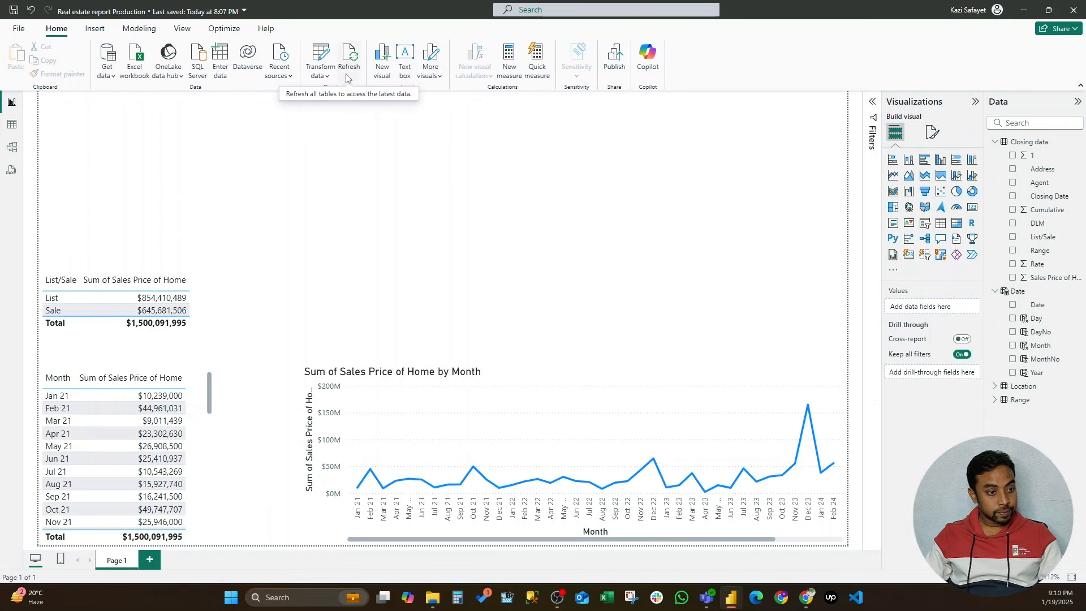
left_click(130, 28)
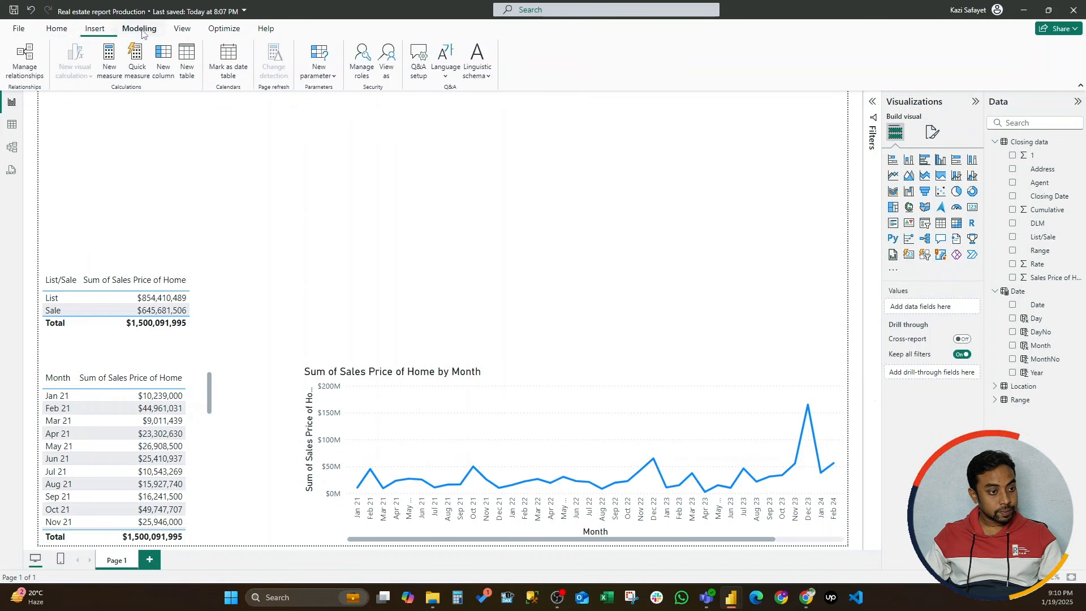
left_click(184, 32)
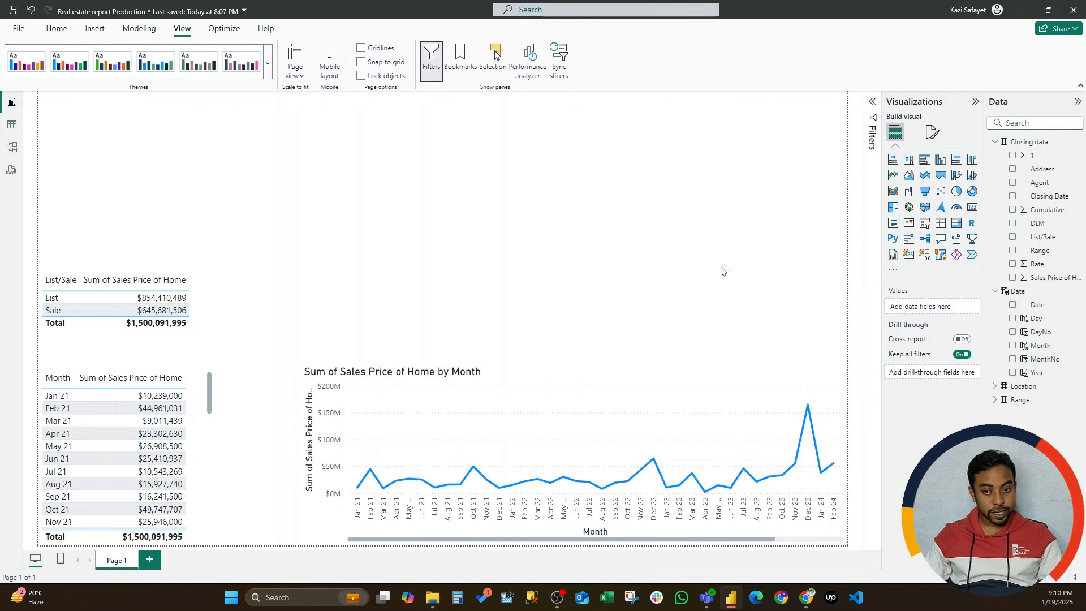
left_click(224, 31)
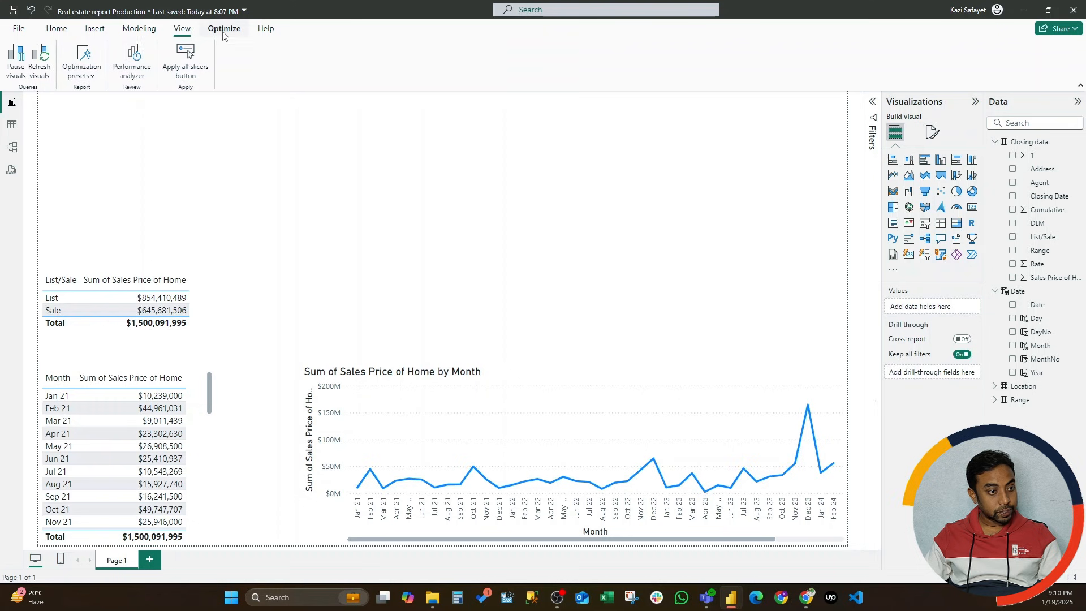
left_click(23, 34)
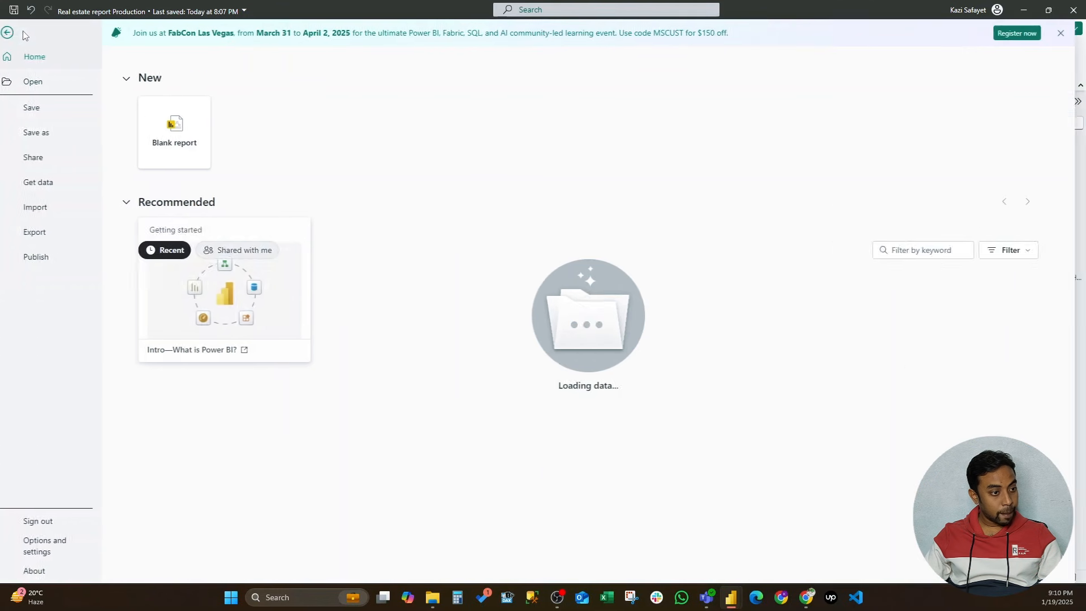
left_click(24, 34)
left_click(94, 28)
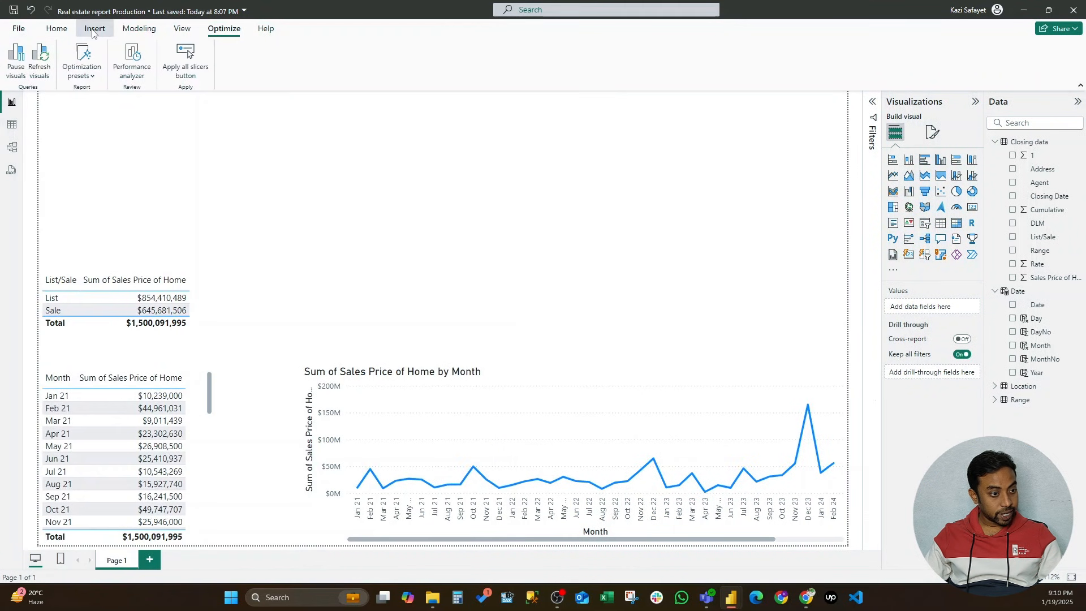
- Create a new calculated table named Calculation with an empty expression to hold the report's measures
left_click(135, 32)
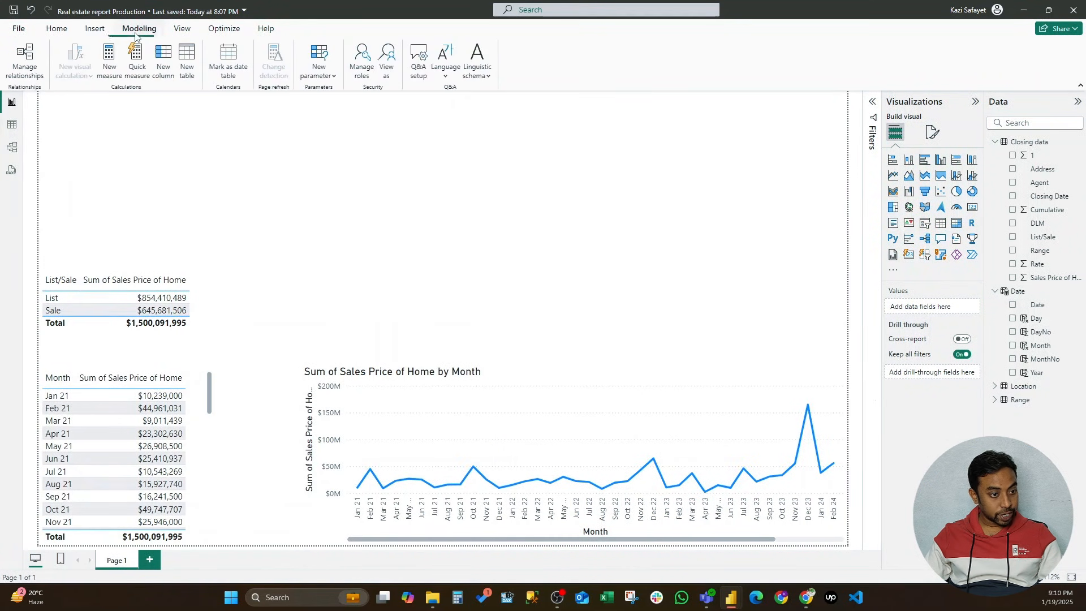
left_click(188, 66)
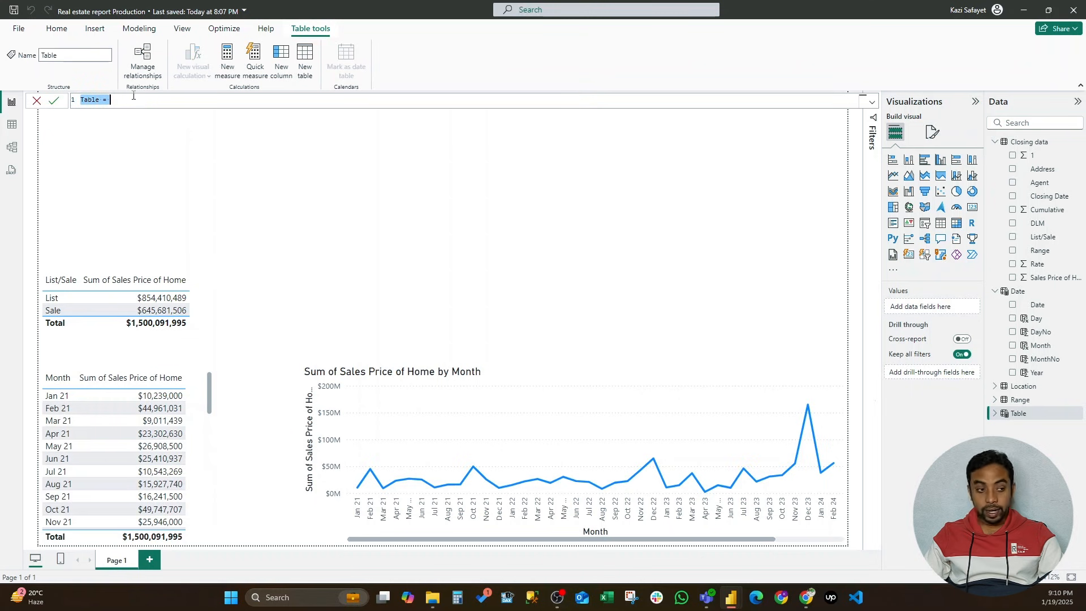
double_click(90, 100)
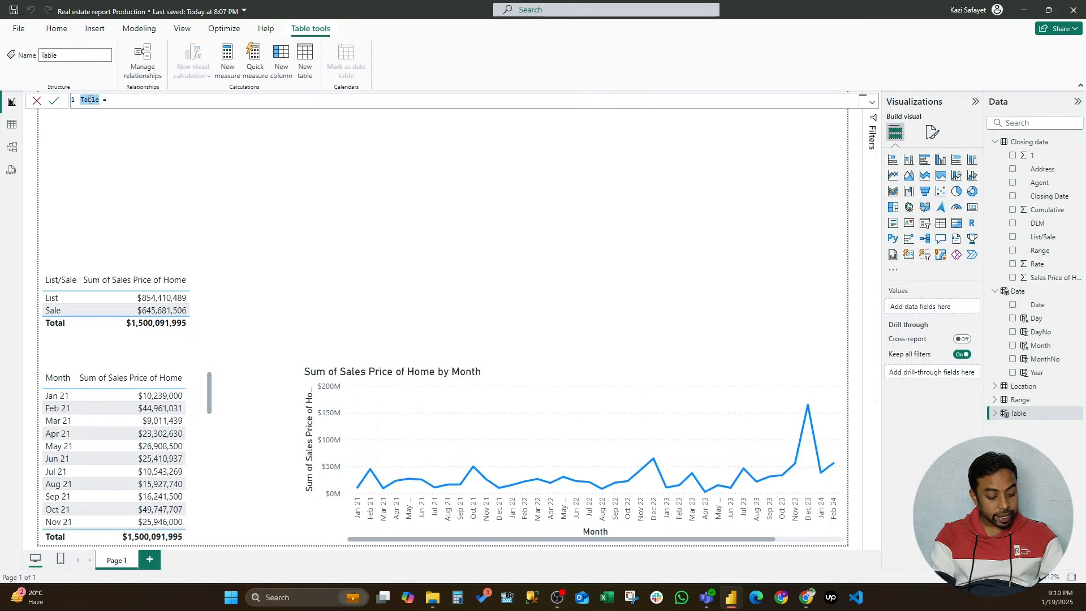
type("Calculation")
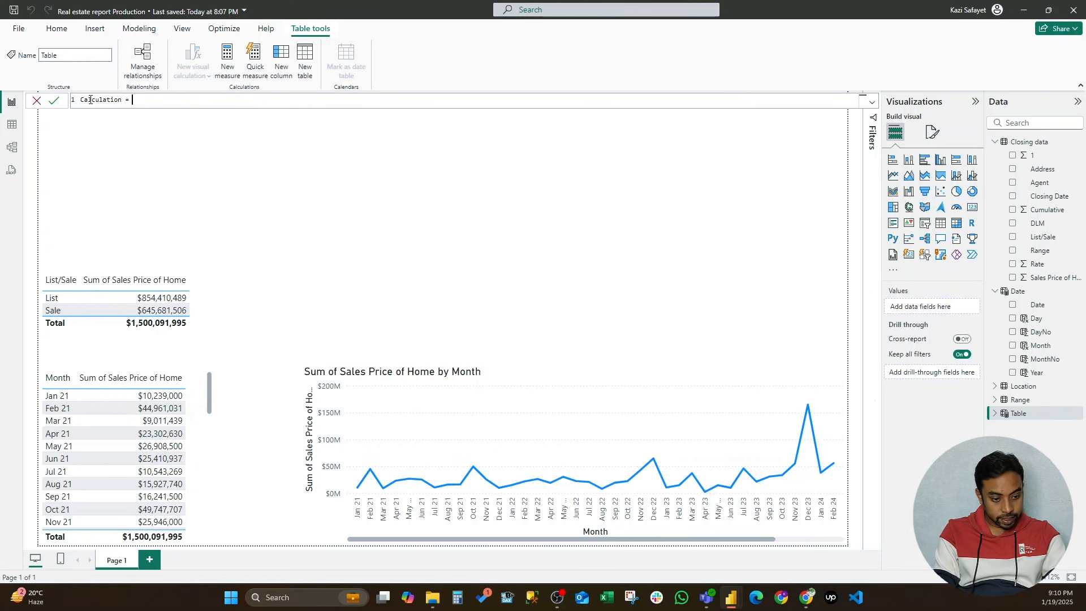
key("Return")
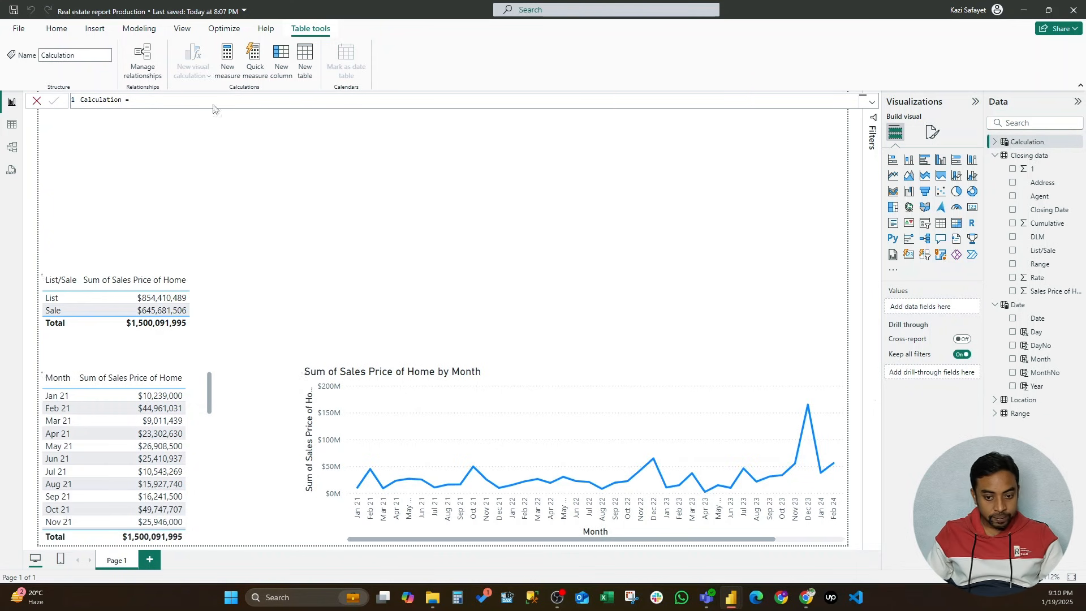
- Add a new measure named Total Amount to the Calculation table, leaving its formula empty
right_click(1015, 142)
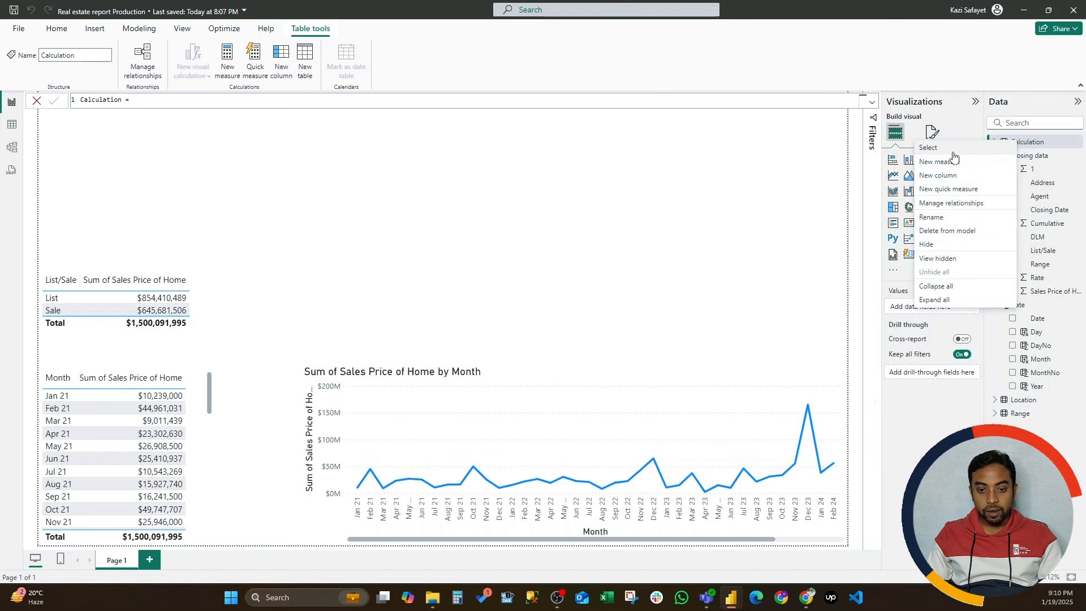
left_click(950, 162)
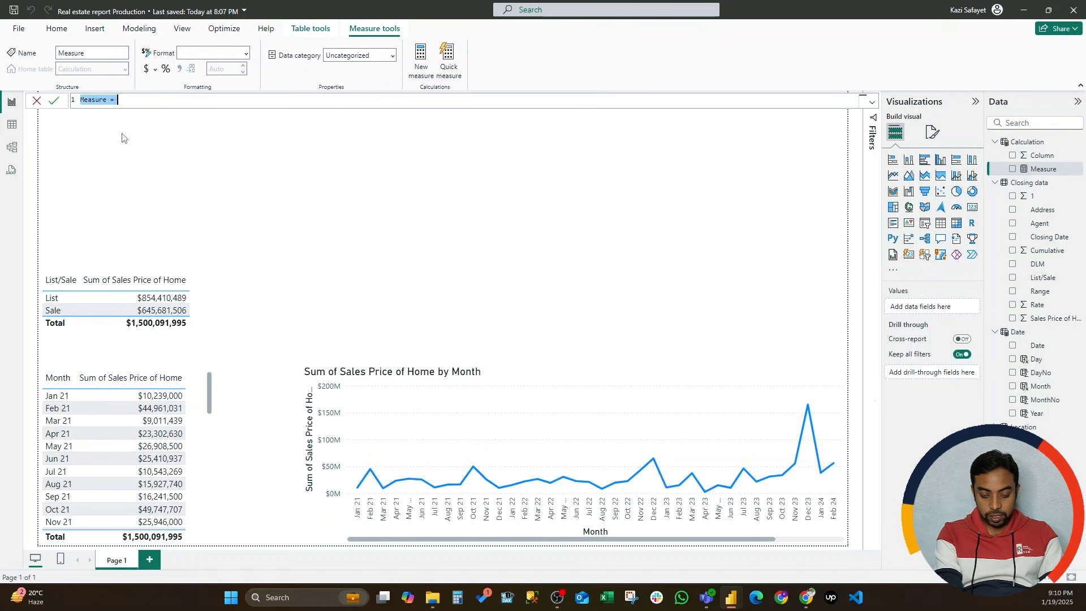
type("Total")
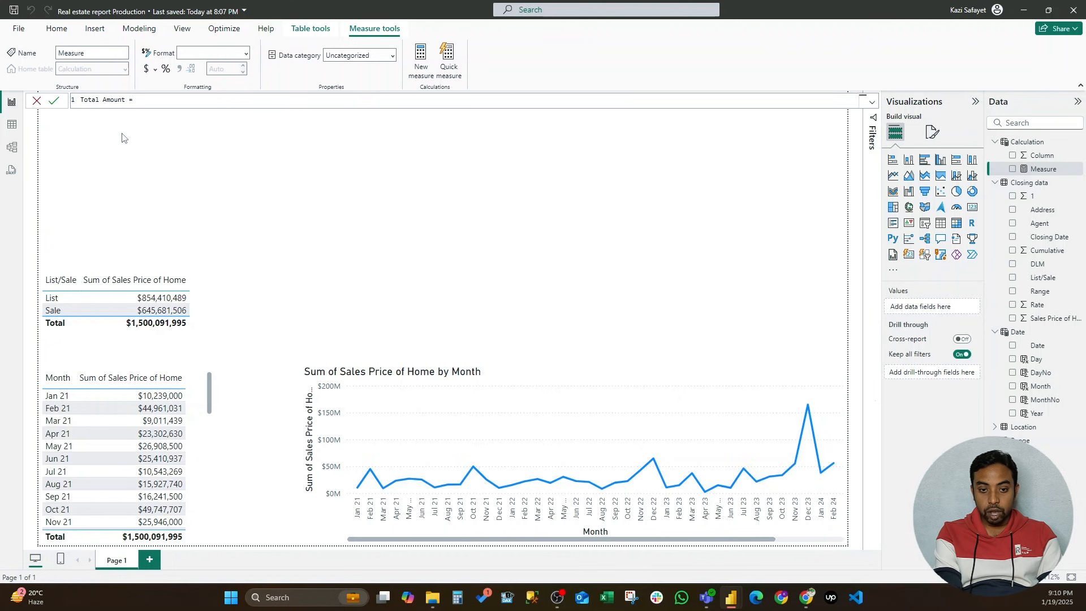
type("Amount =")
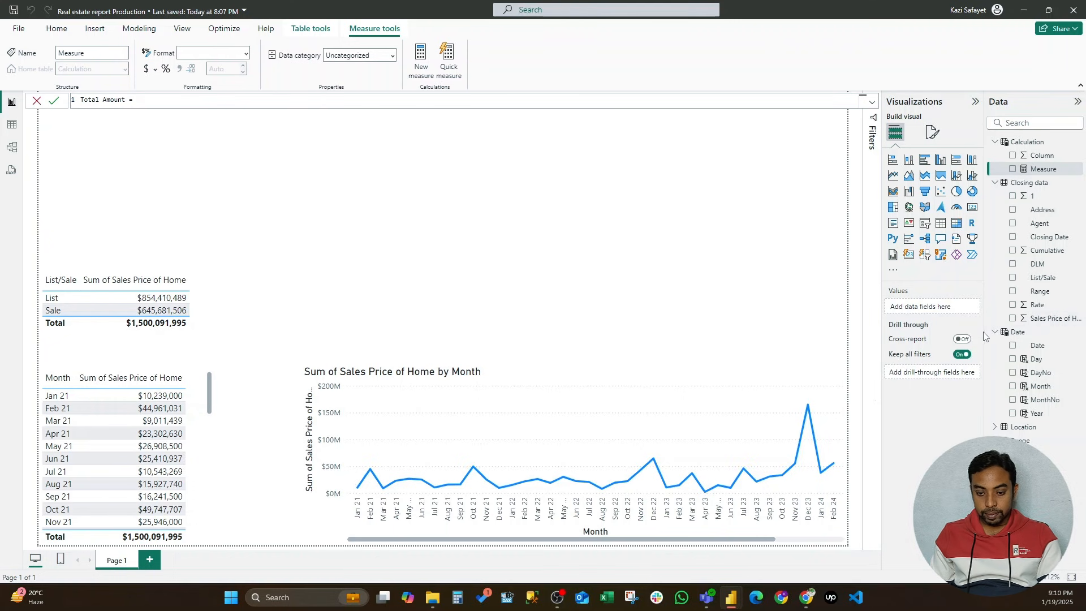
key("Return")
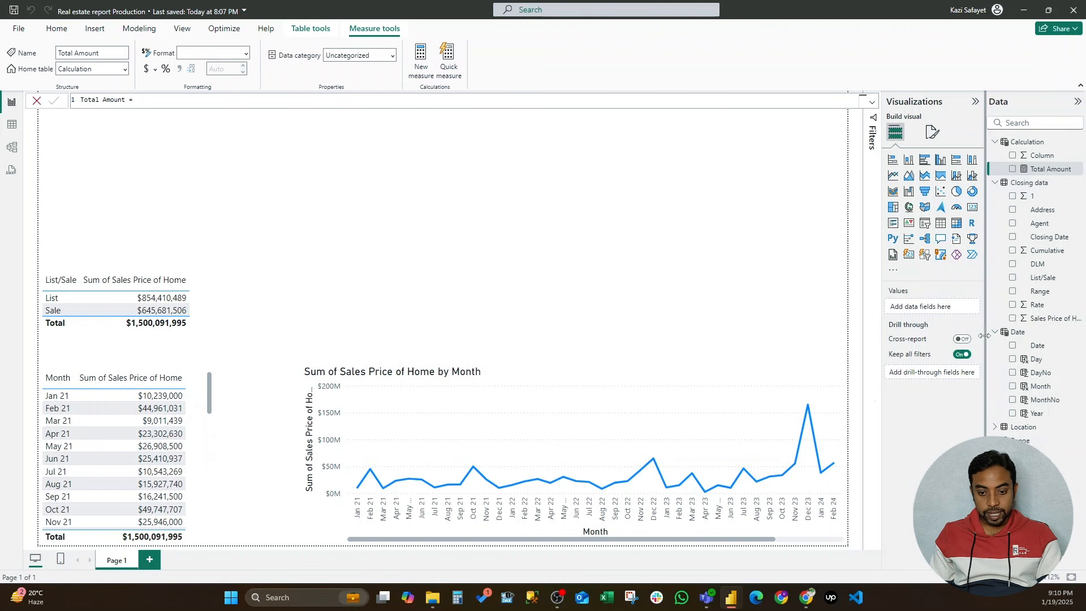
- Widen the Data pane and define the Total Amount measure as SUM('Closing data'[Sales Price of Home])
left_click_drag(984, 335, 966, 338)
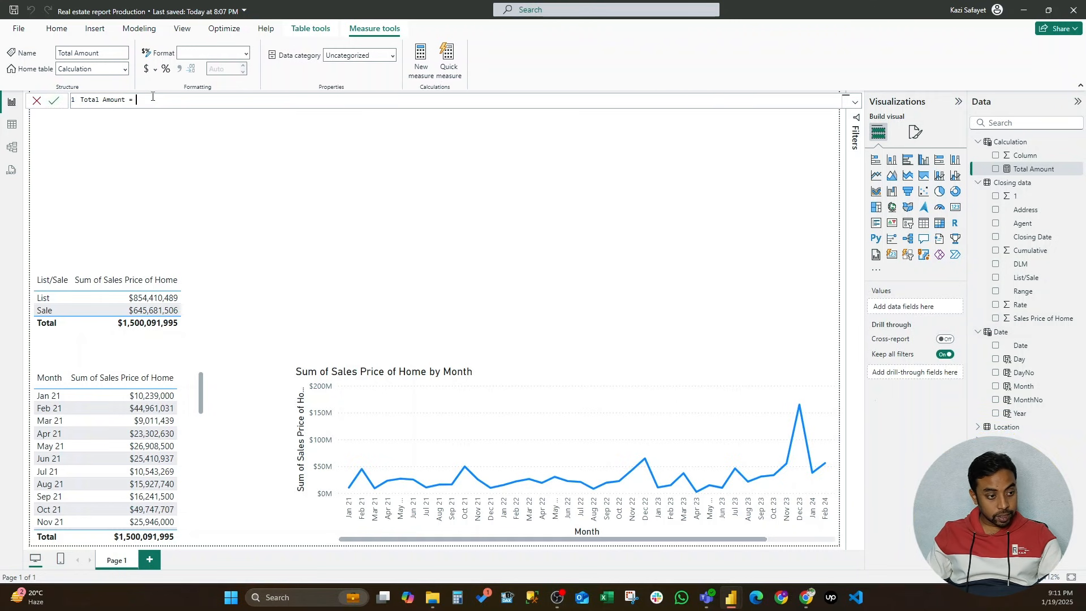
type("sum")
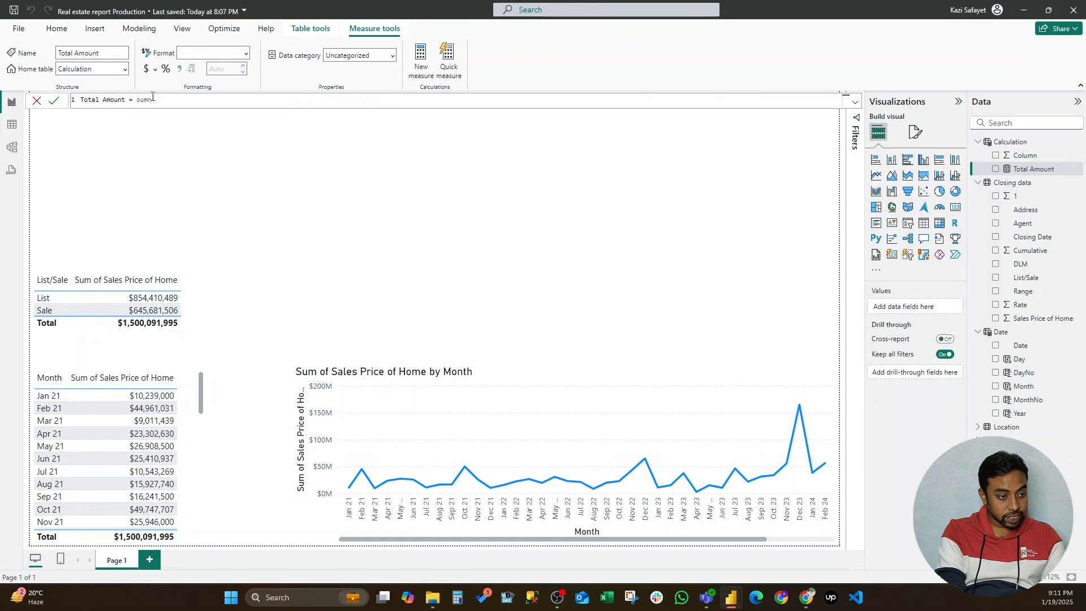
key("Tab")
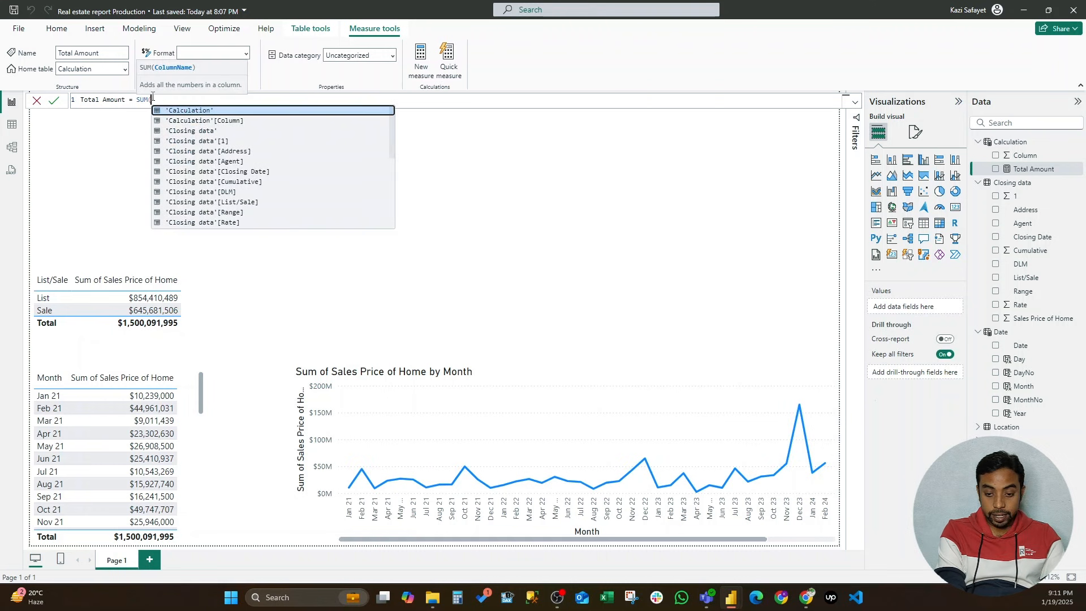
type("sales")
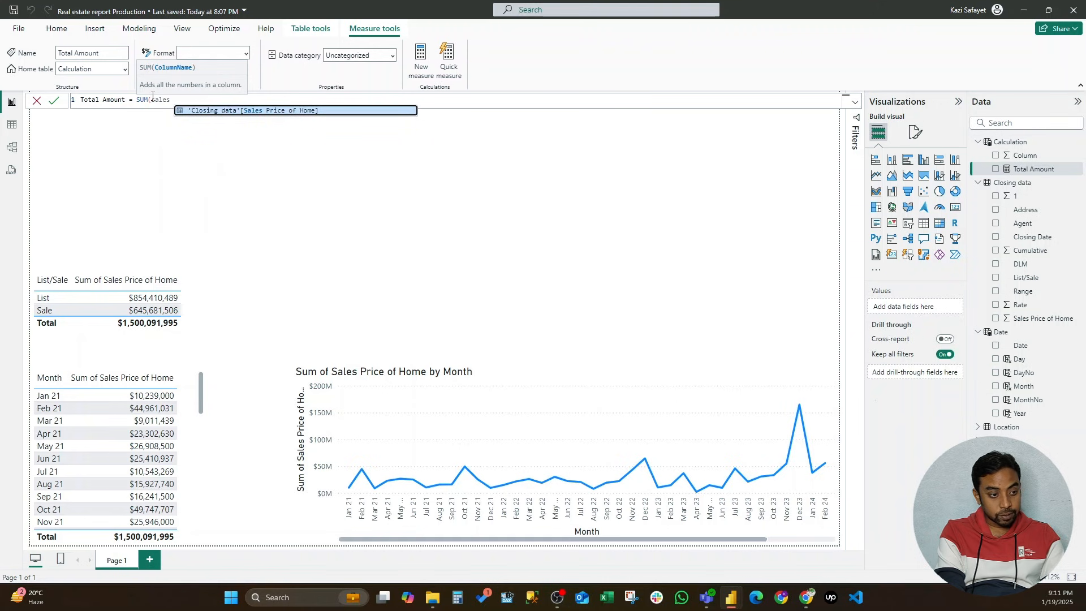
key("Tab")
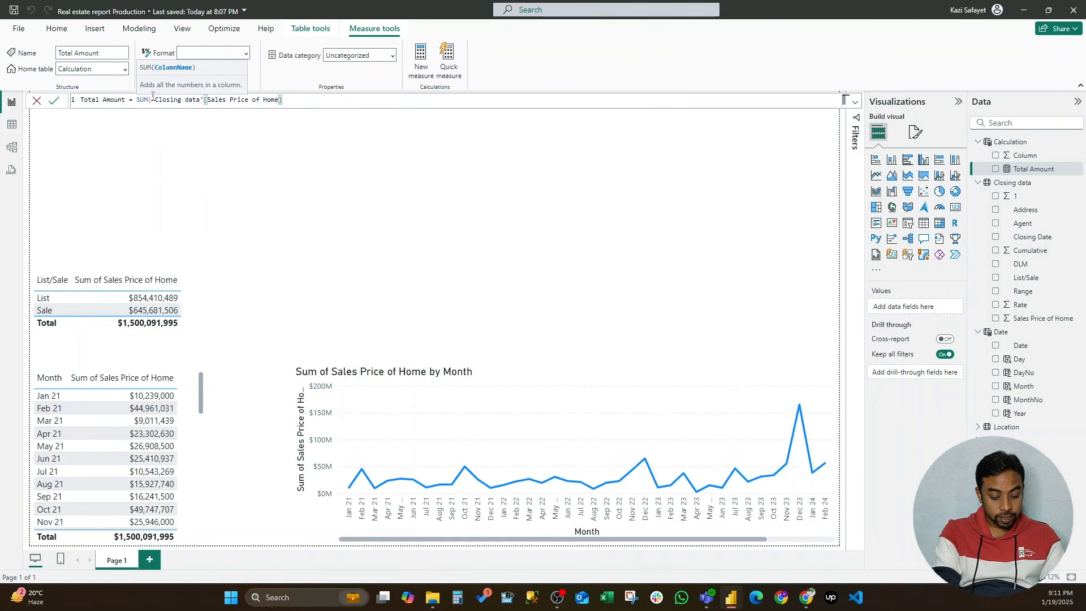
type(")")
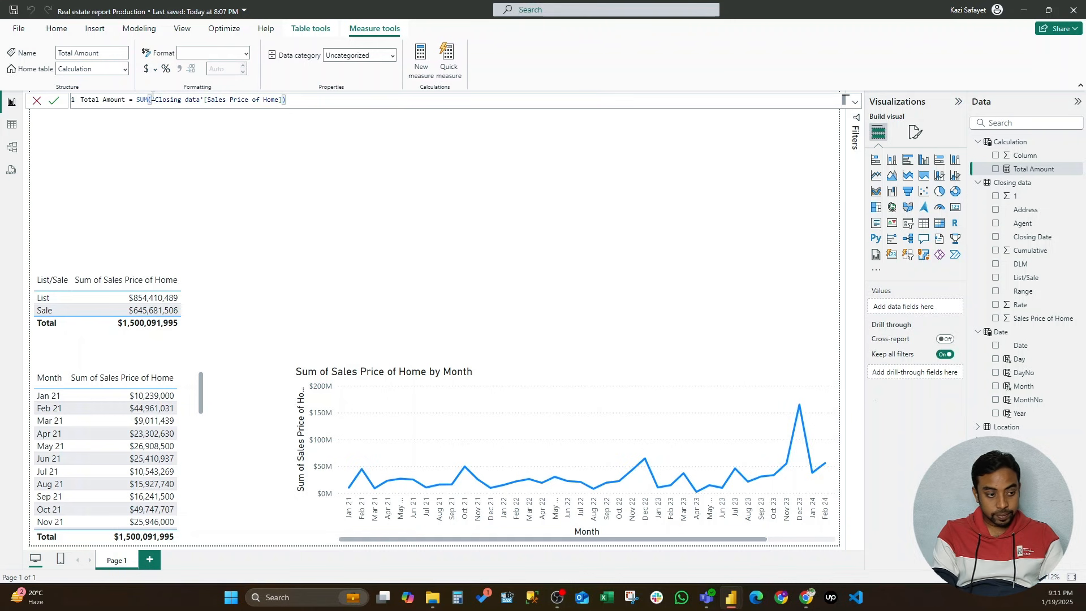
key("Return")
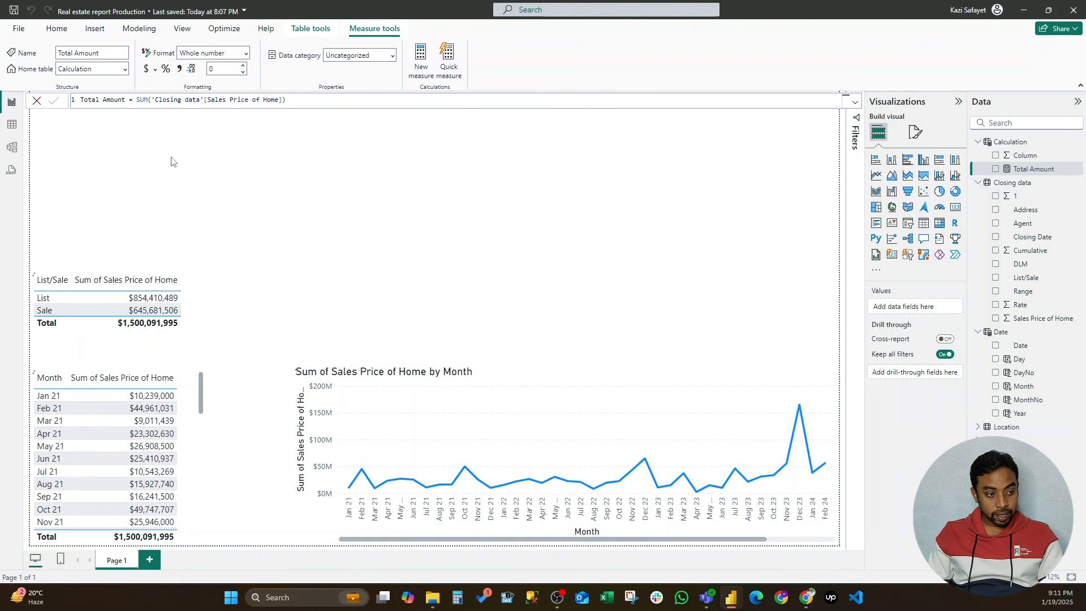
- Insert an empty card visual above the List/Sale table and shrink it to a small rectangle
left_click(117, 177)
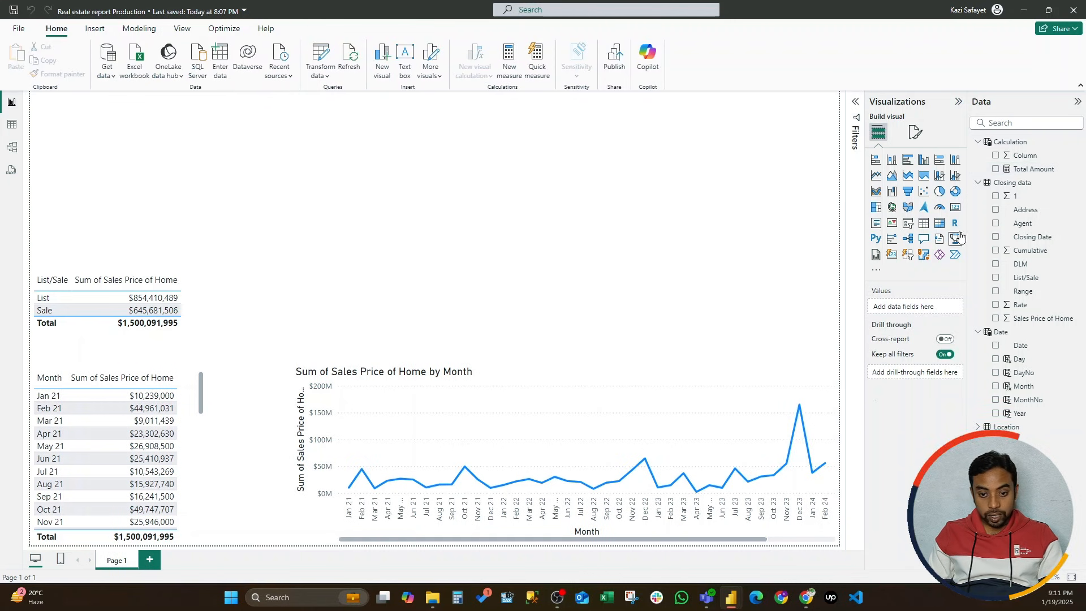
left_click(954, 206)
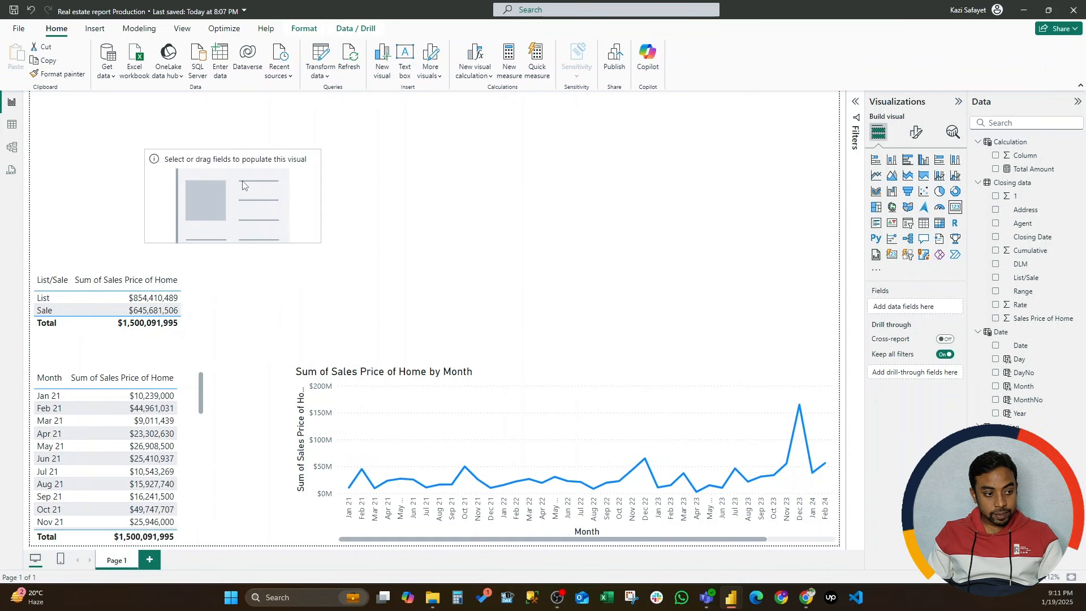
left_click_drag(145, 242, 217, 202)
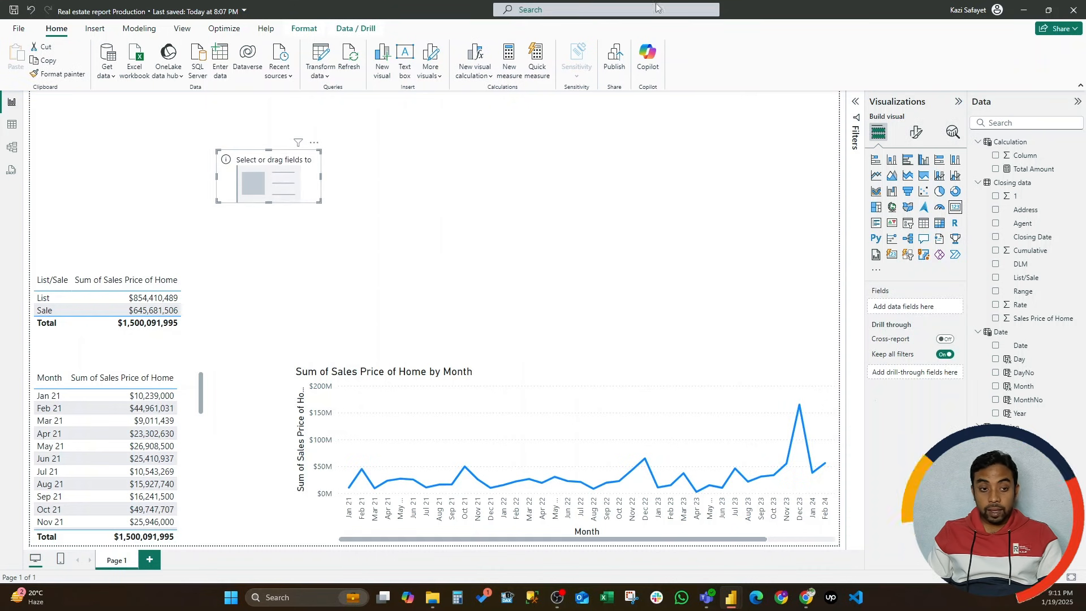
- Switch to the published Real estate dashboard in the browser, examine its price cards, and minimize the window to return to the Power BI Desktop report
mouse_move(797, 594)
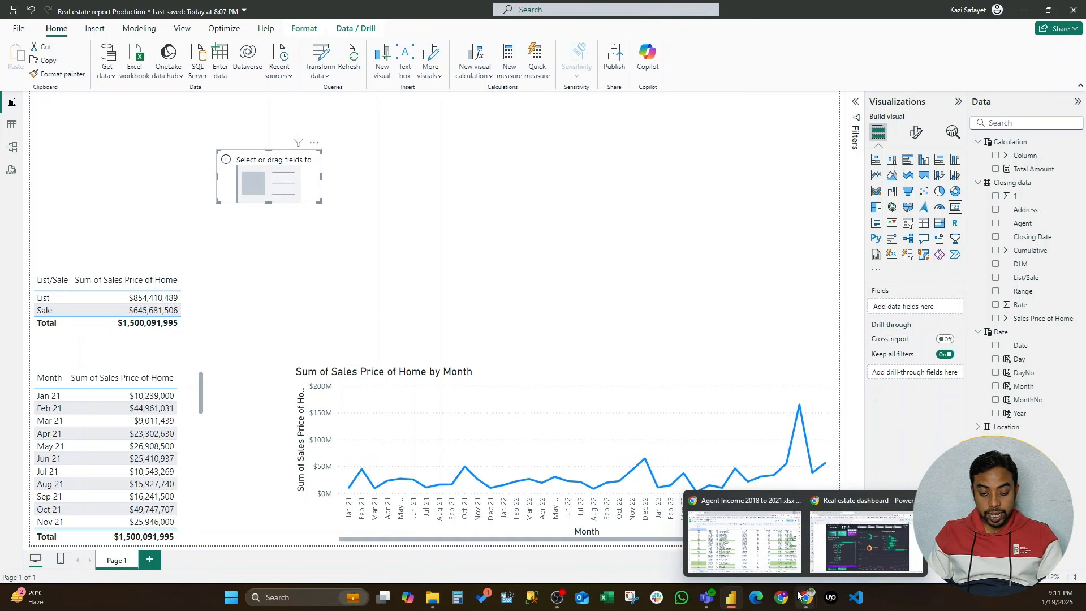
left_click(859, 537)
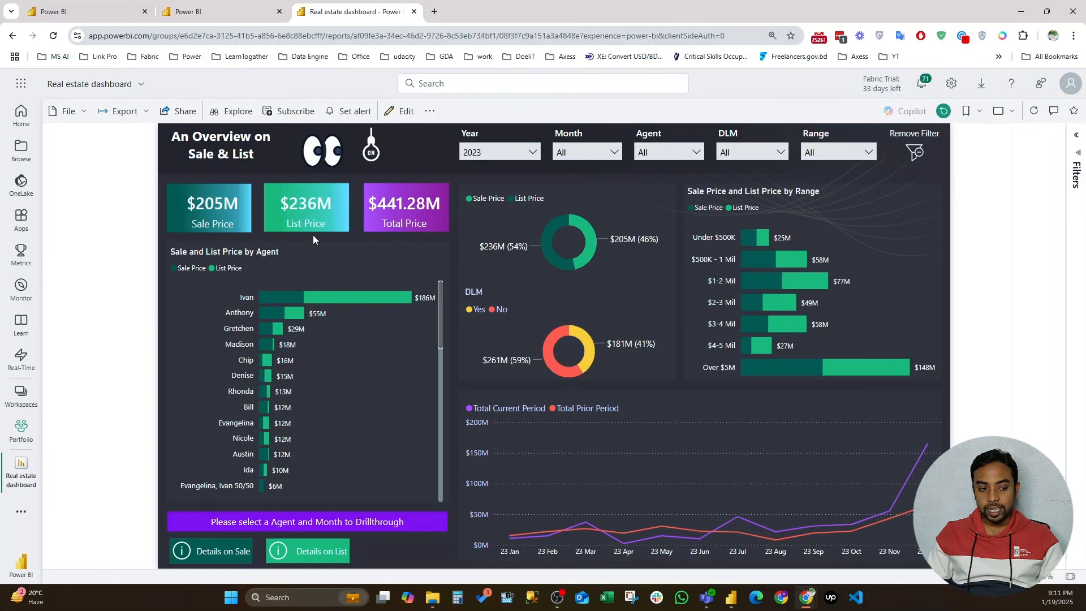
left_click(1020, 11)
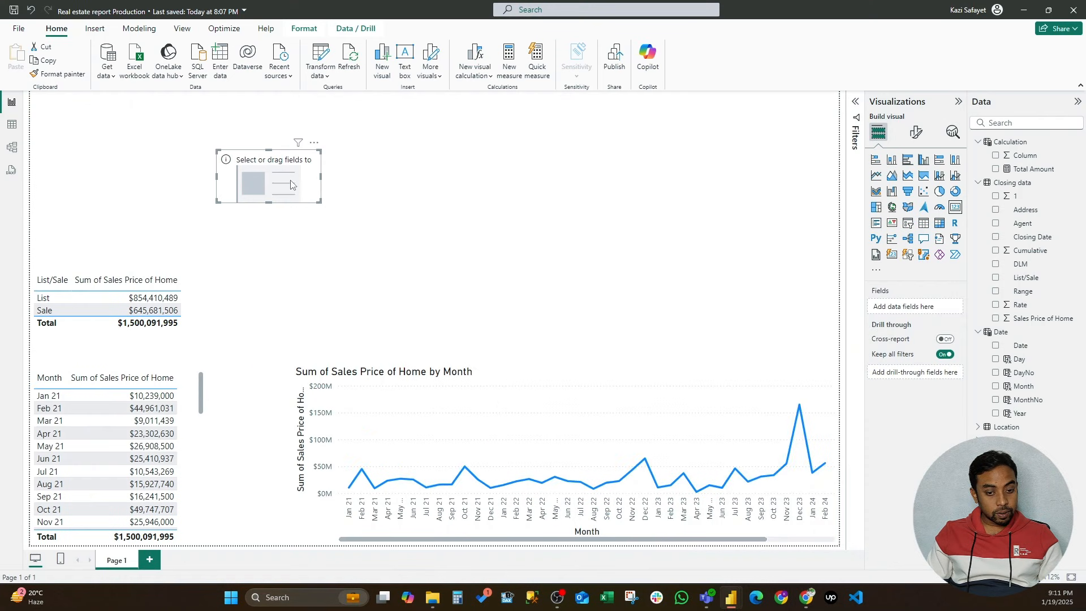
- Fill the new card with the Total Amount measure and widen the card slightly
left_click_drag(1033, 169, 917, 307)
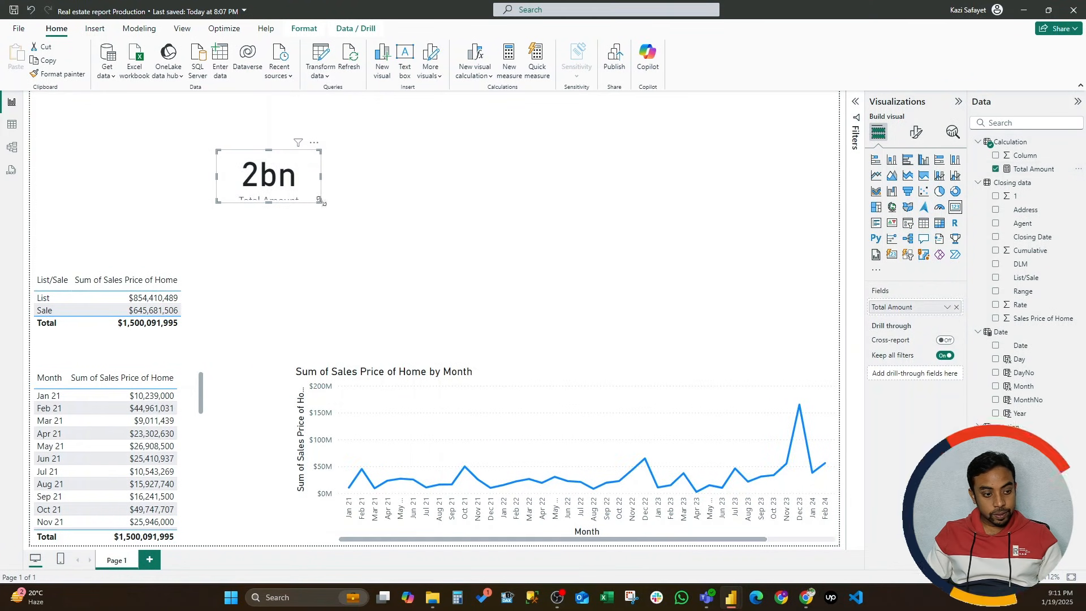
left_click_drag(324, 180, 348, 178)
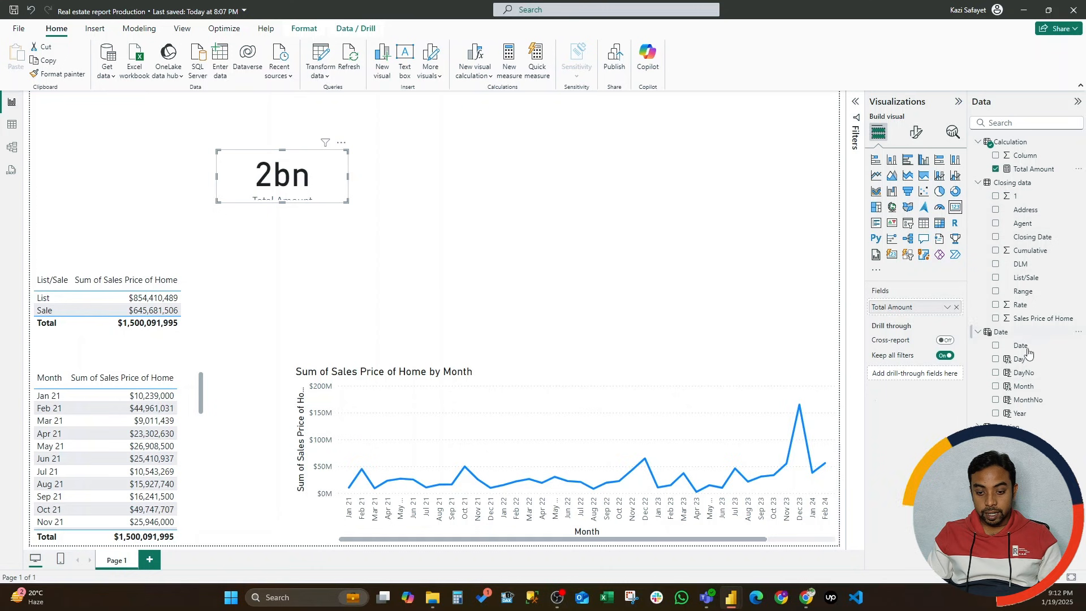
- Add a slicer on the Date table's Year field in the empty area above the line chart and set its style to Dropdown
left_click_drag(1017, 413, 673, 121)
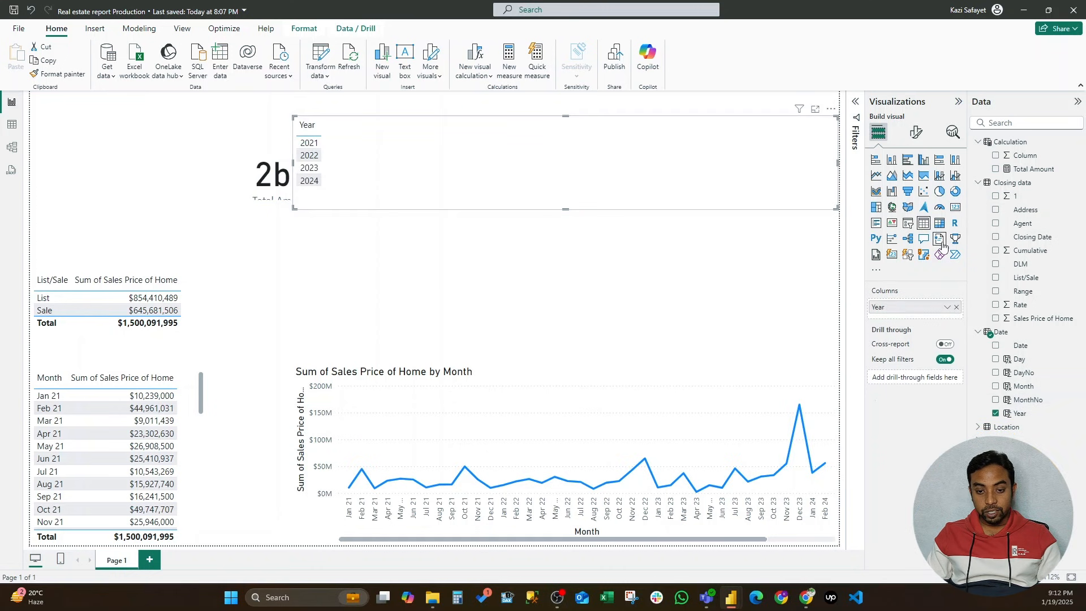
left_click(907, 223)
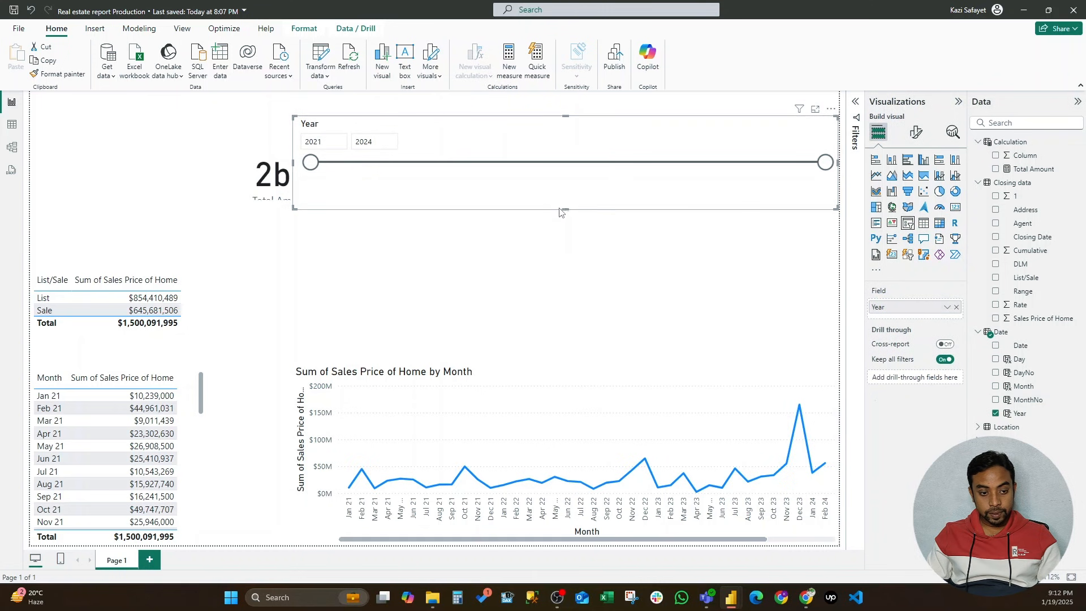
left_click(917, 133)
left_click(894, 211)
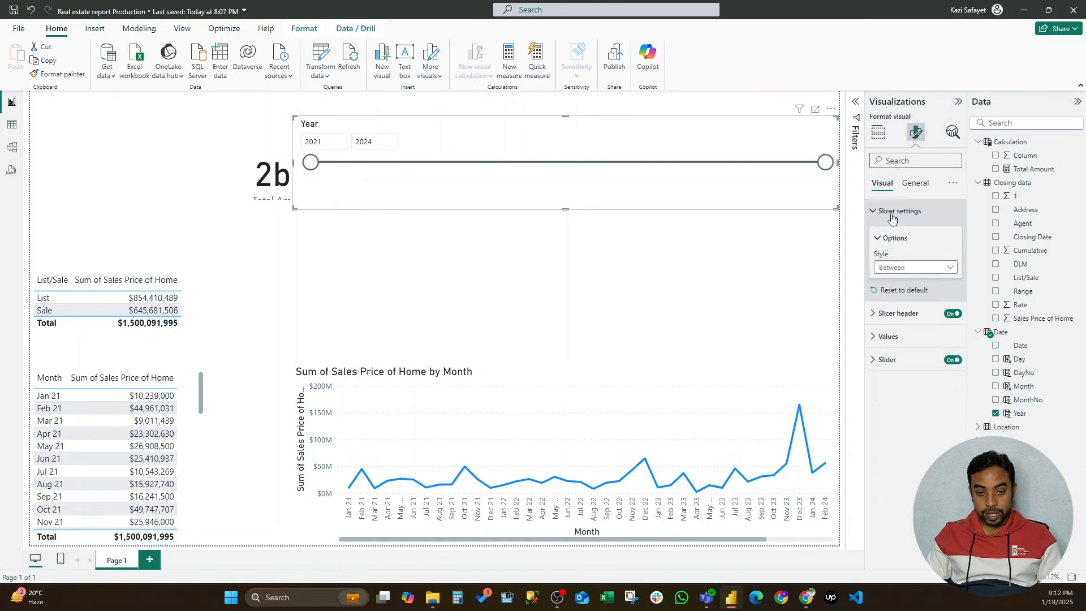
left_click(902, 268)
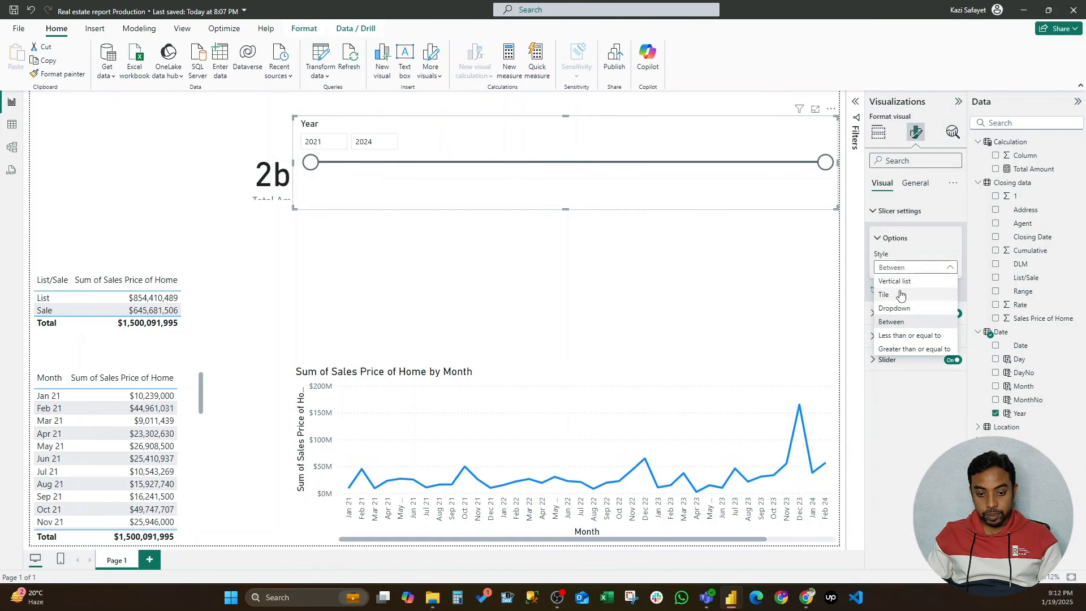
left_click(900, 310)
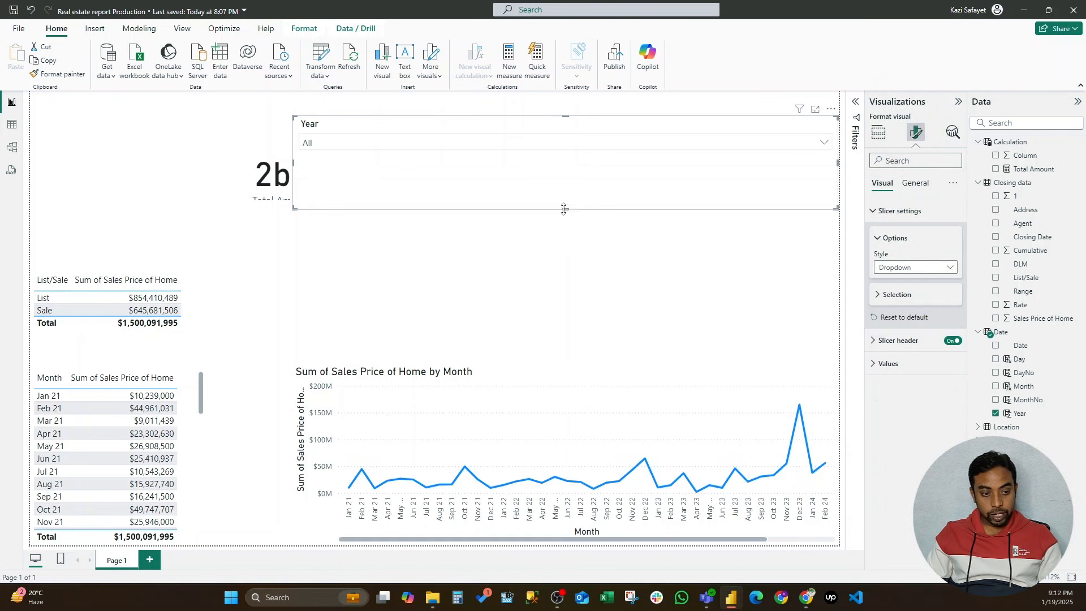
- Shorten the Year slicer and filter the report to 2023, moving the Total Amount card clear of the slicer
left_click_drag(563, 208, 569, 170)
left_click(621, 141)
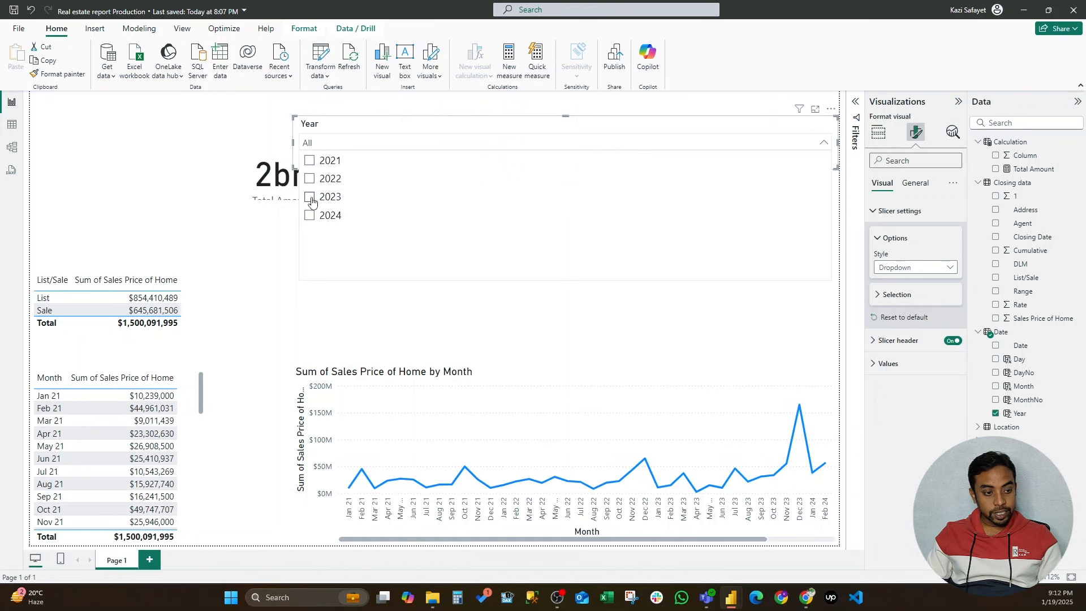
left_click(309, 197)
left_click_drag(287, 197, 173, 210)
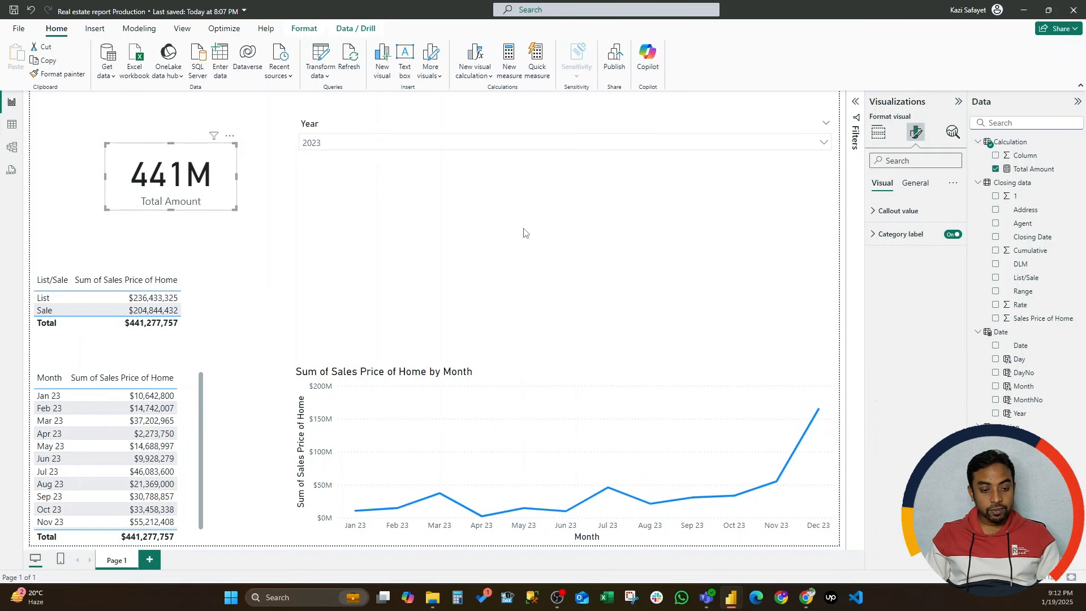
- Switch to the published dashboard in the browser to check its cards, and minimize the window to return to the Power BI Desktop report
left_click(727, 604)
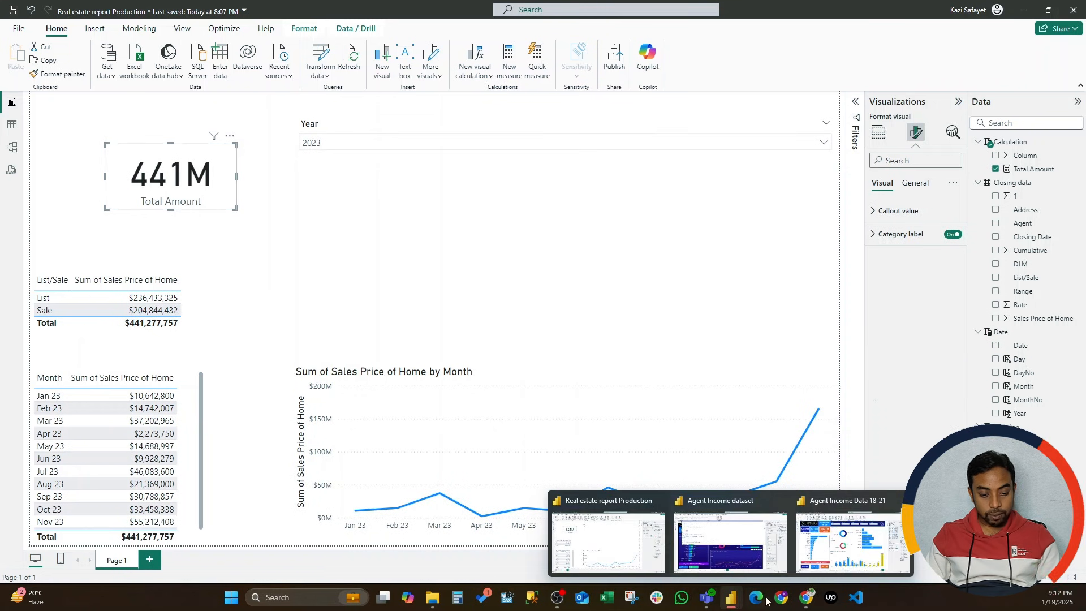
mouse_move(806, 597)
left_click(865, 534)
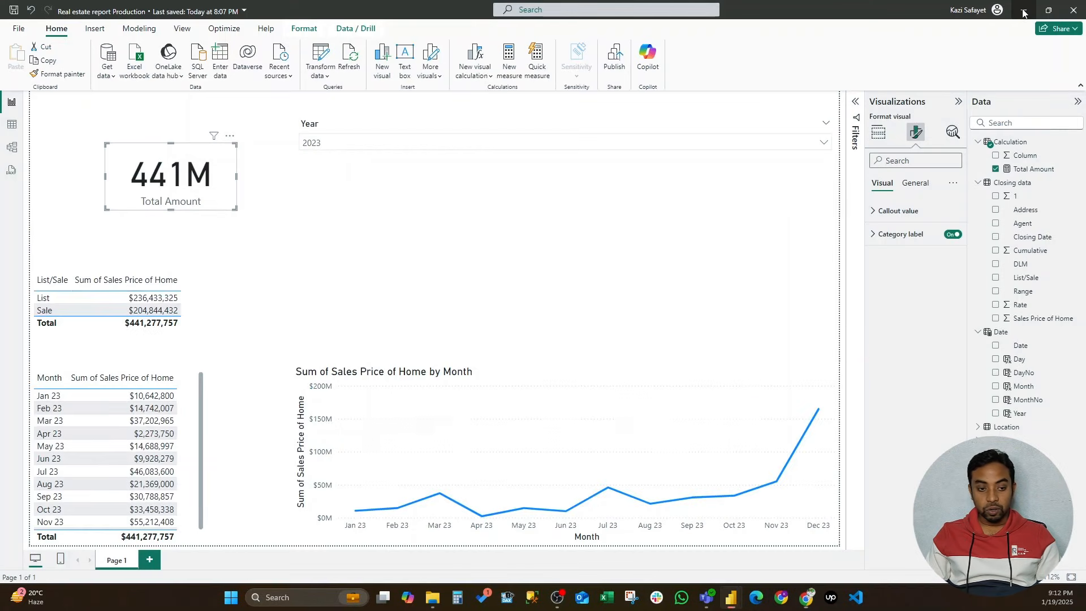
left_click(1020, 12)
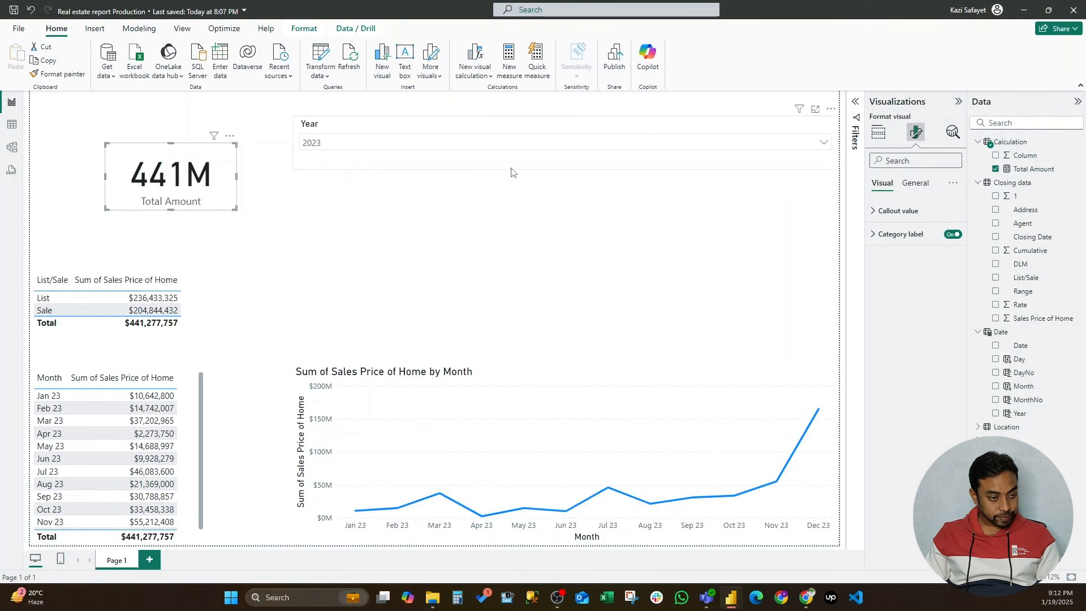
- Move the Year slicer up to the page's upper edge and narrow it to a small dropdown, shifting the Total Amount card nearby
left_click(537, 129)
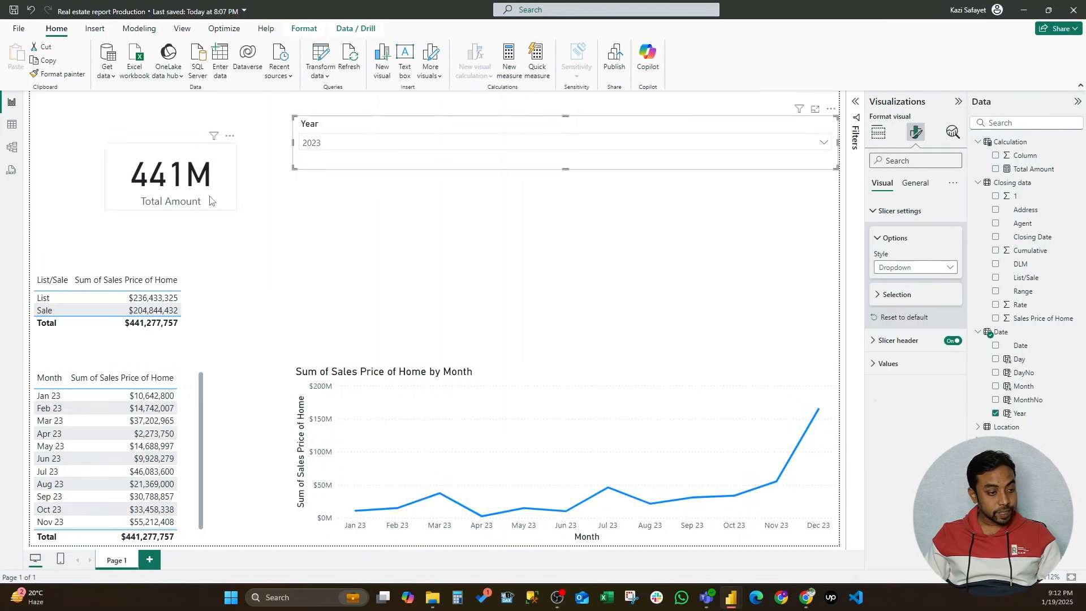
left_click(193, 191)
left_click_drag(192, 191, 255, 190)
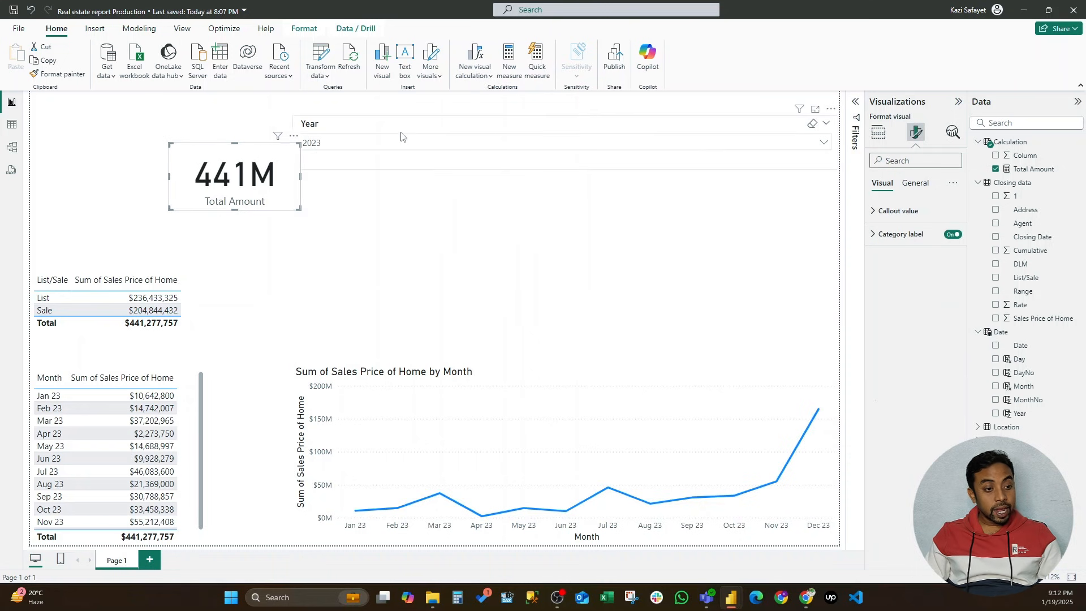
left_click(403, 134)
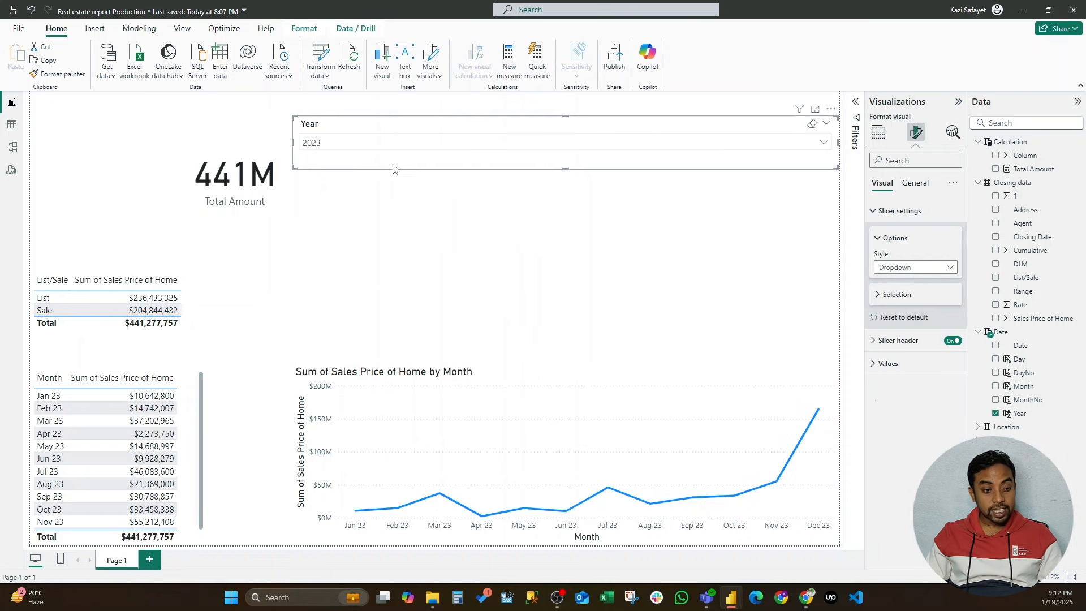
left_click_drag(392, 168, 393, 143)
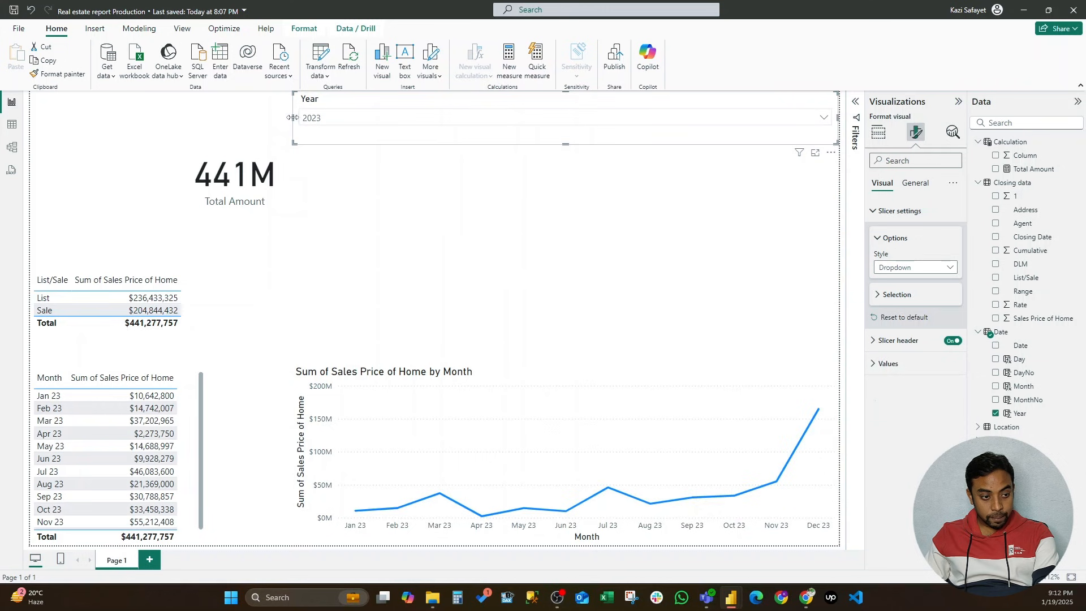
left_click_drag(293, 118, 374, 109)
- Duplicate the Total Amount card twice and arrange the three cards in a row above the List/Sale table
left_click(250, 188)
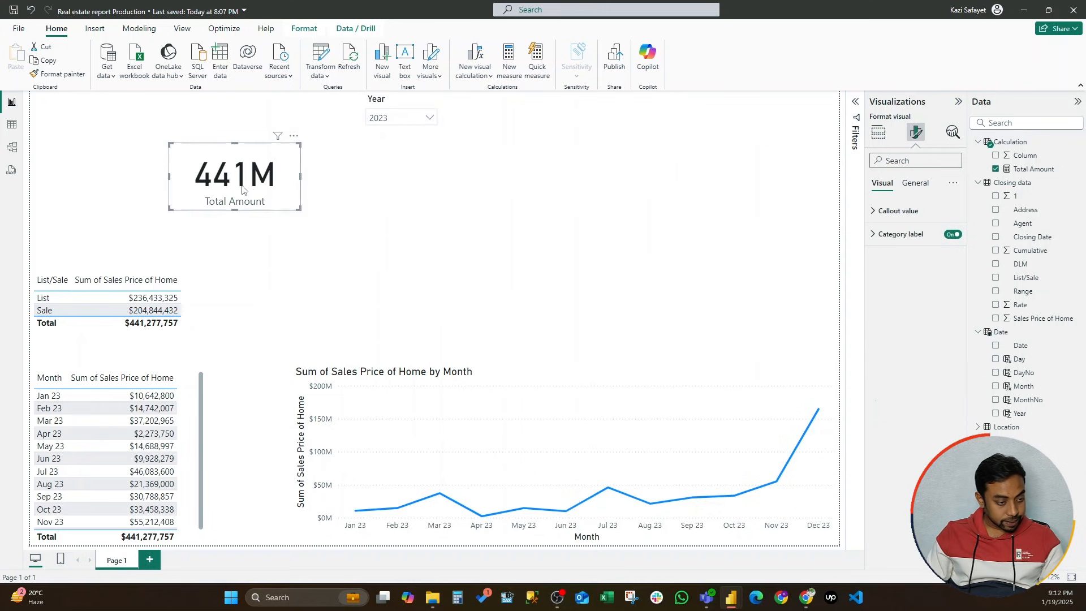
left_click_drag(227, 191, 286, 191)
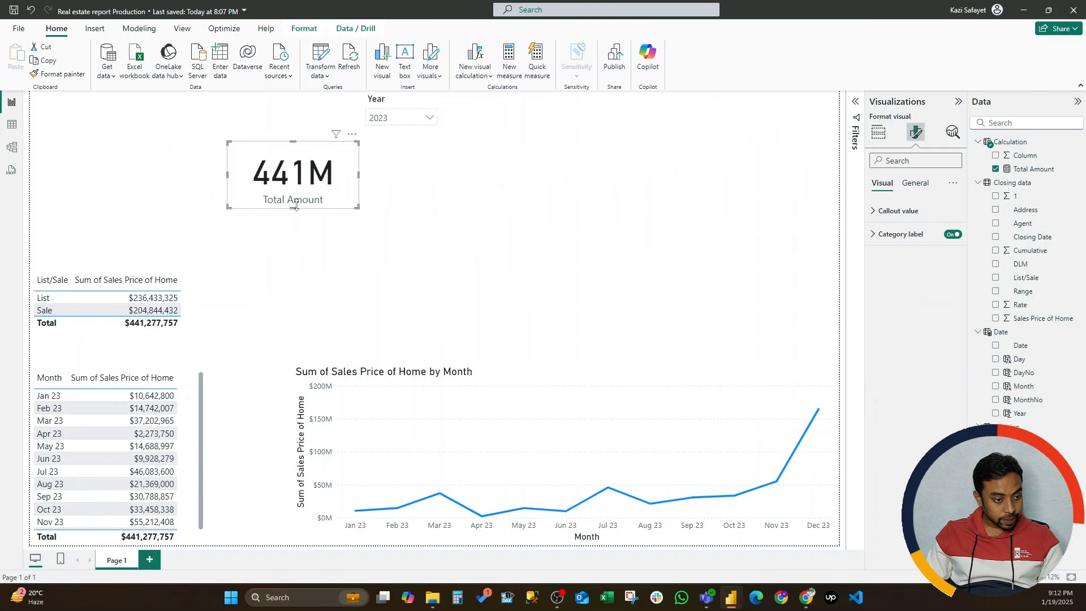
key("ctrl+c")
key("ctrl+v")
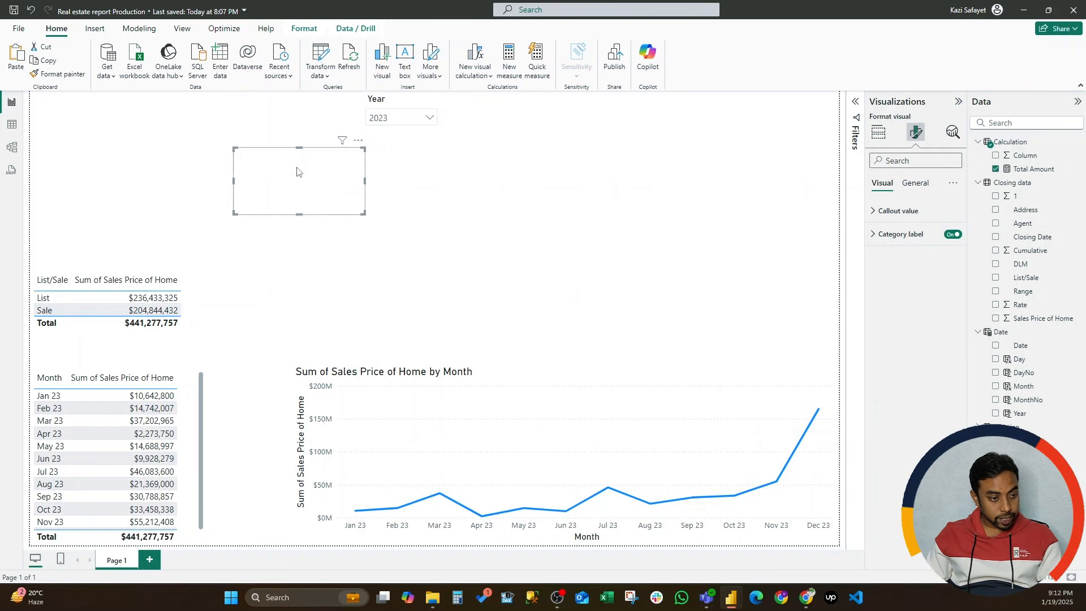
left_click_drag(298, 169, 149, 169)
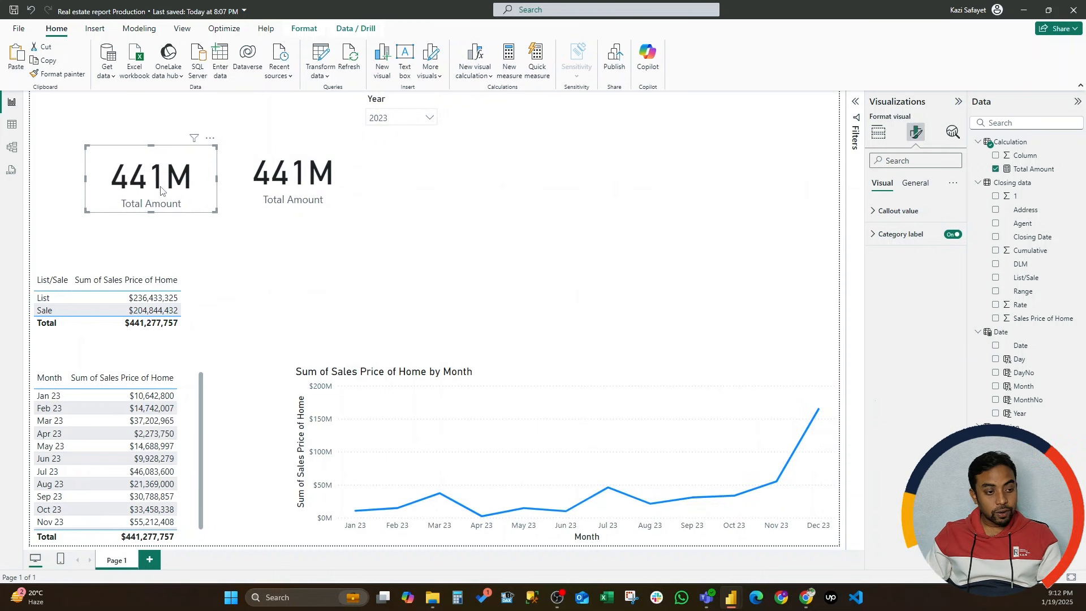
left_click_drag(292, 179, 390, 178)
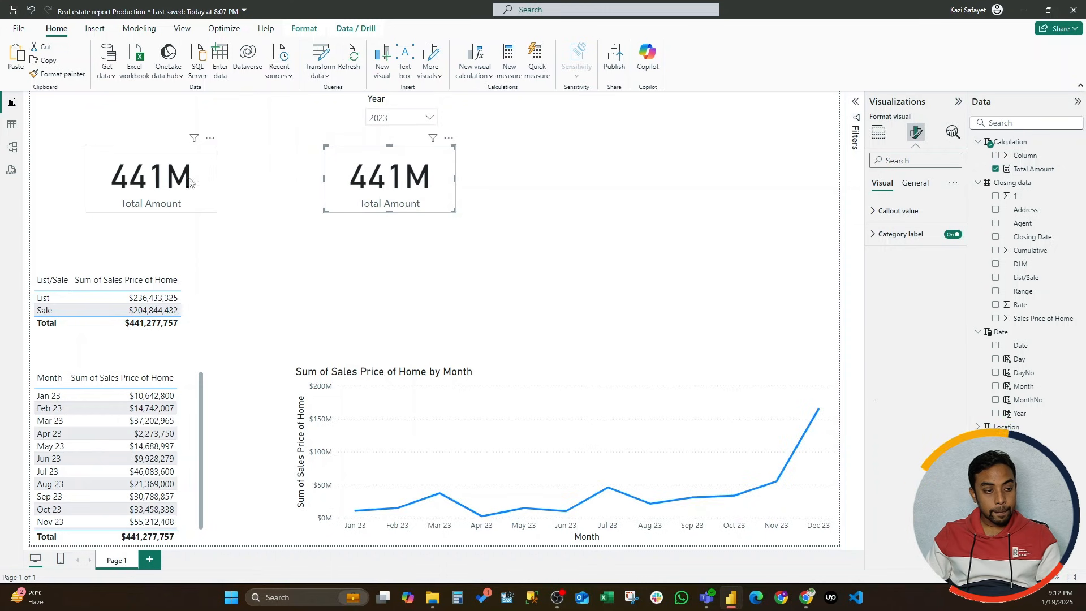
left_click_drag(189, 181, 105, 180)
key("ctrl+v")
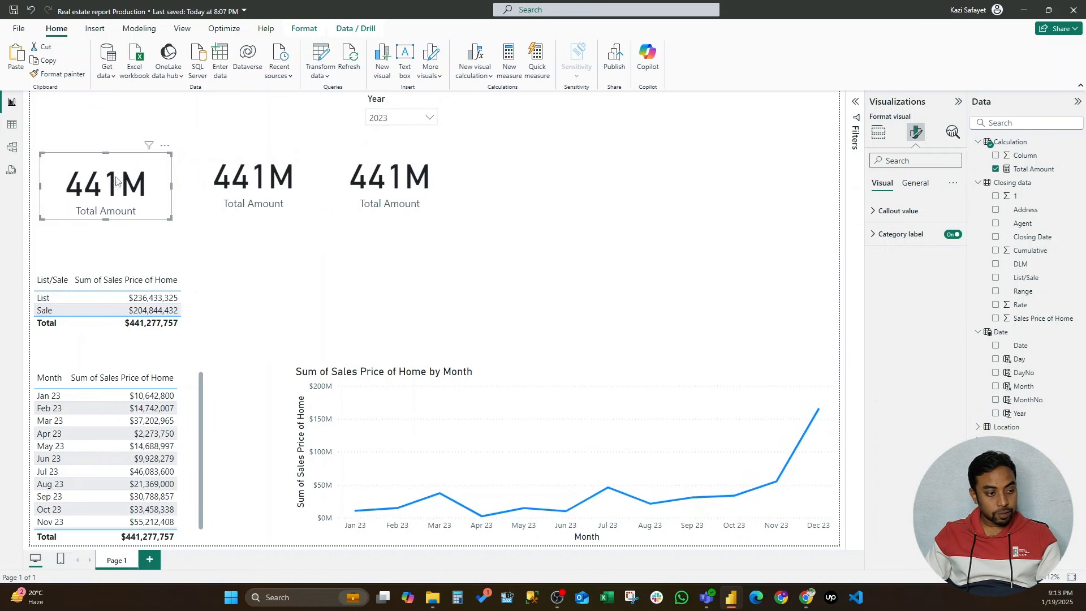
- Create a measure named Sale amount in the Calculation table and begin its formula with CALCULATE([Total Amount], leaving the filter argument open
right_click(1016, 146)
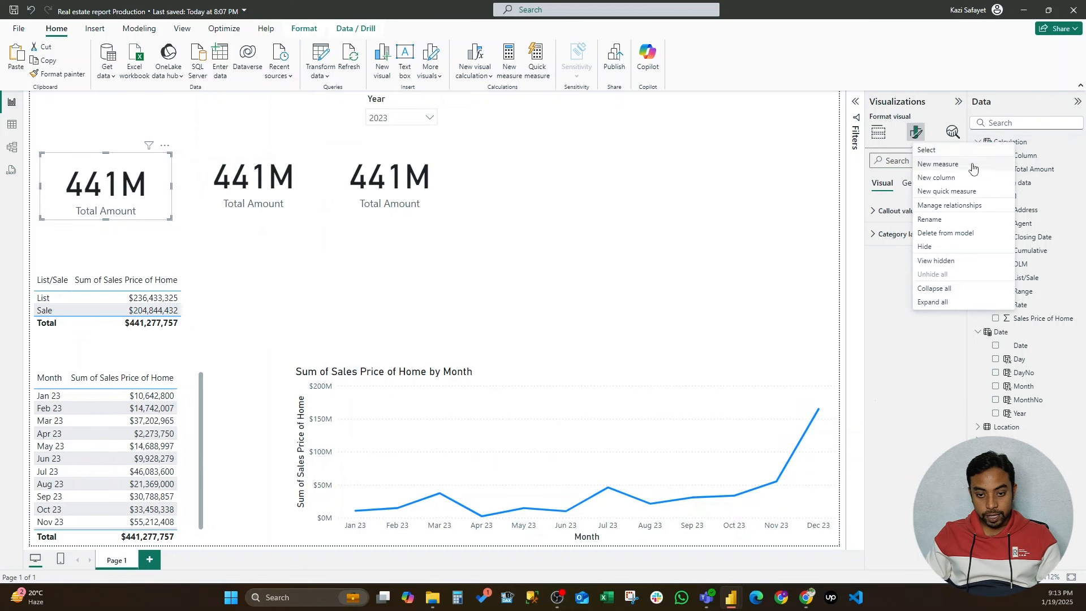
key("Escape")
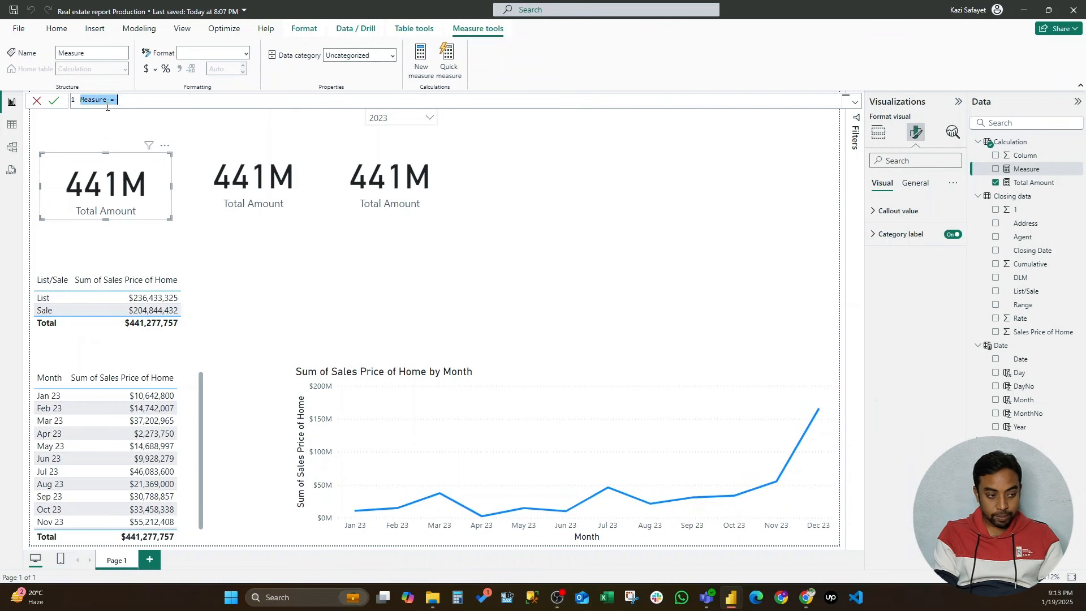
type("Sale amount")
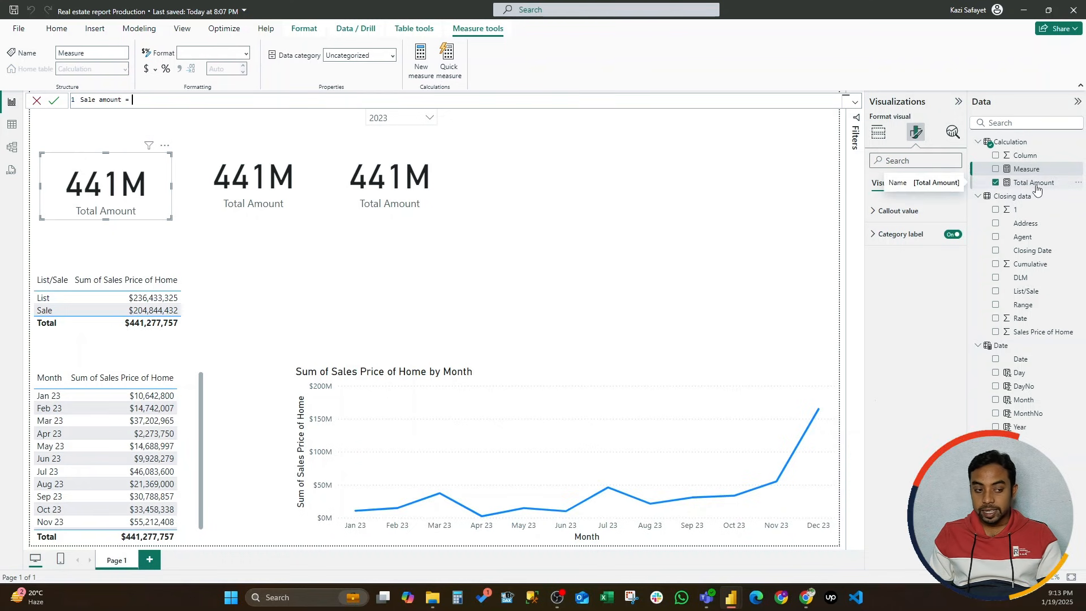
type("cal")
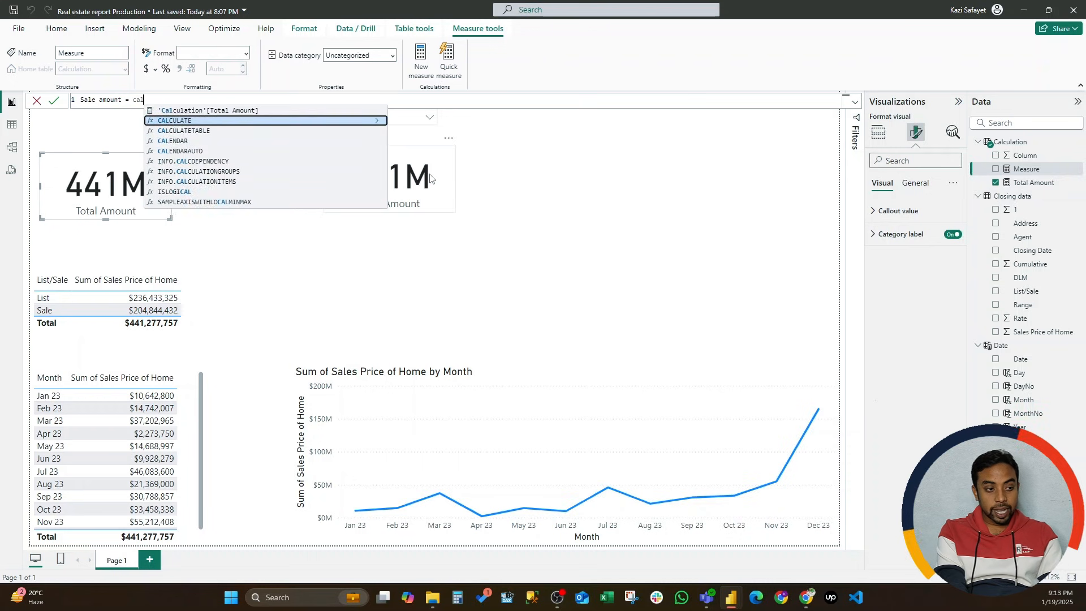
key("Tab")
type("total")
key("Tab")
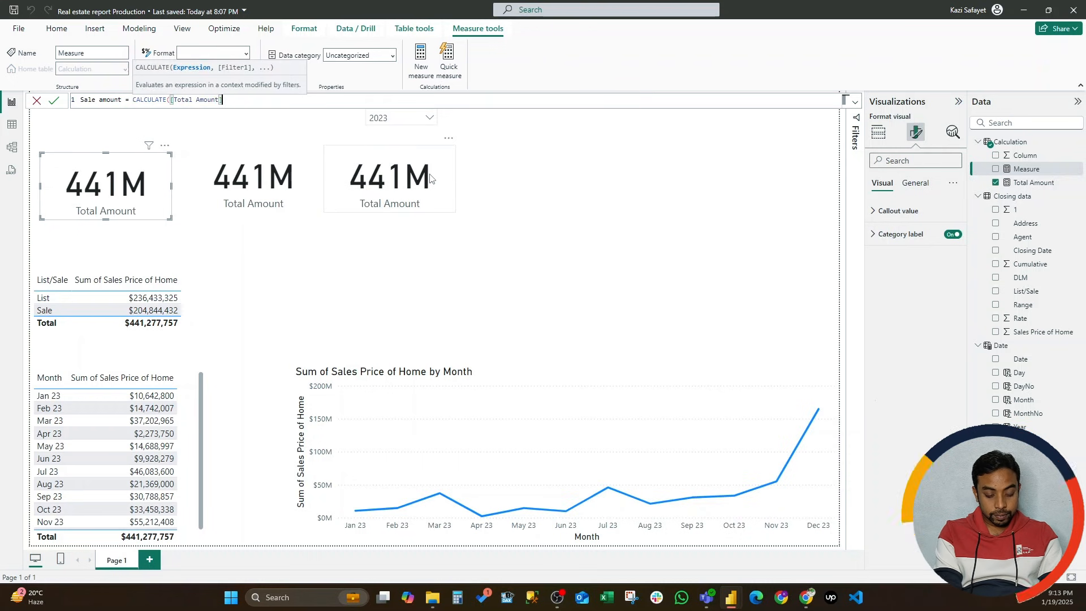
type(",")
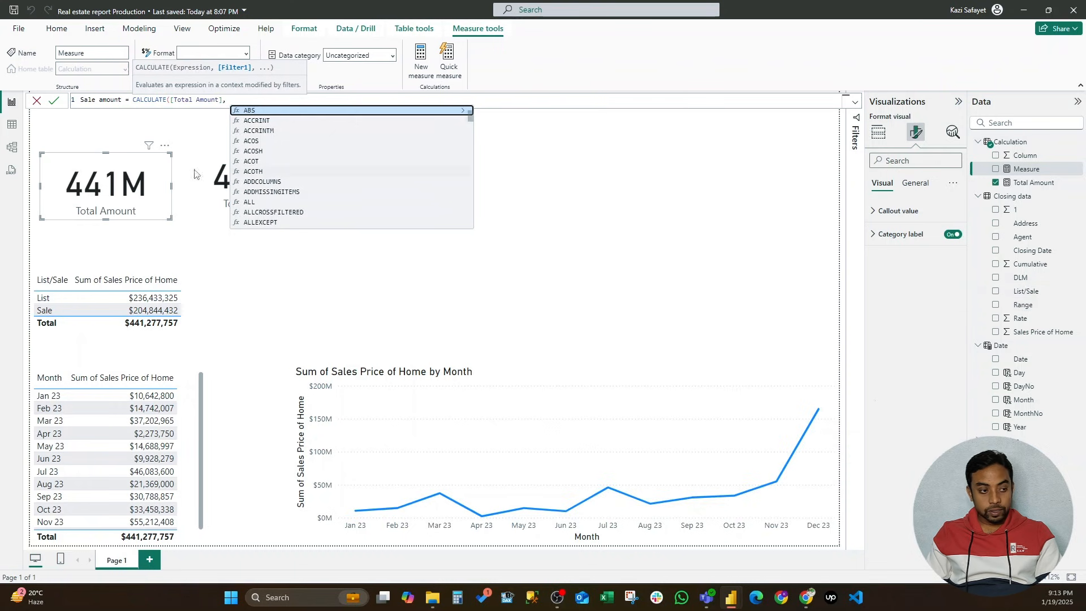
- Examine the Closing data table's rows for the exact values in the List/Sale column
left_click(6, 126)
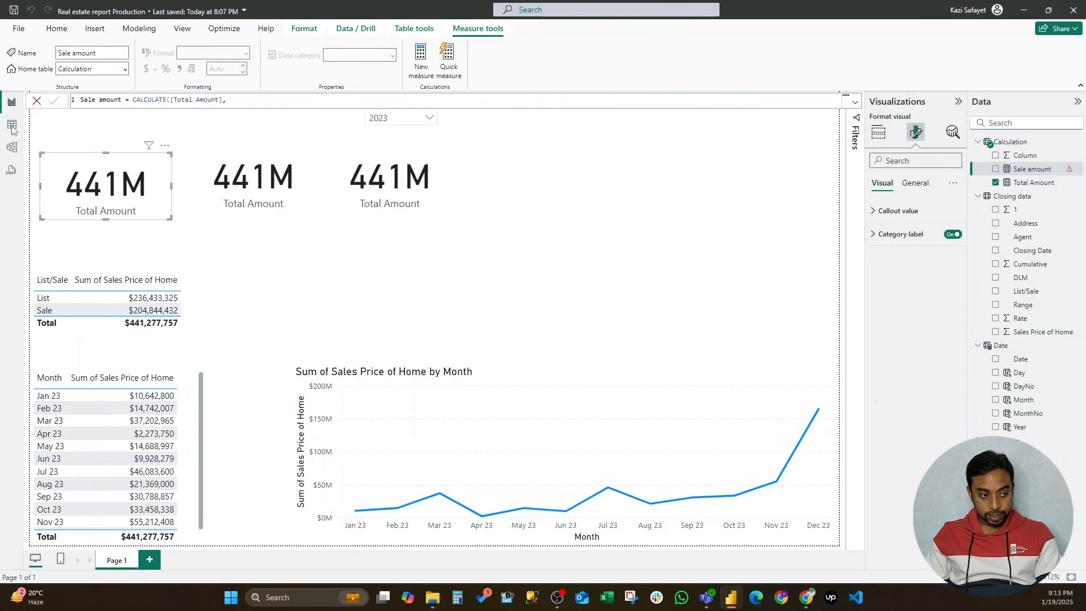
left_click(12, 129)
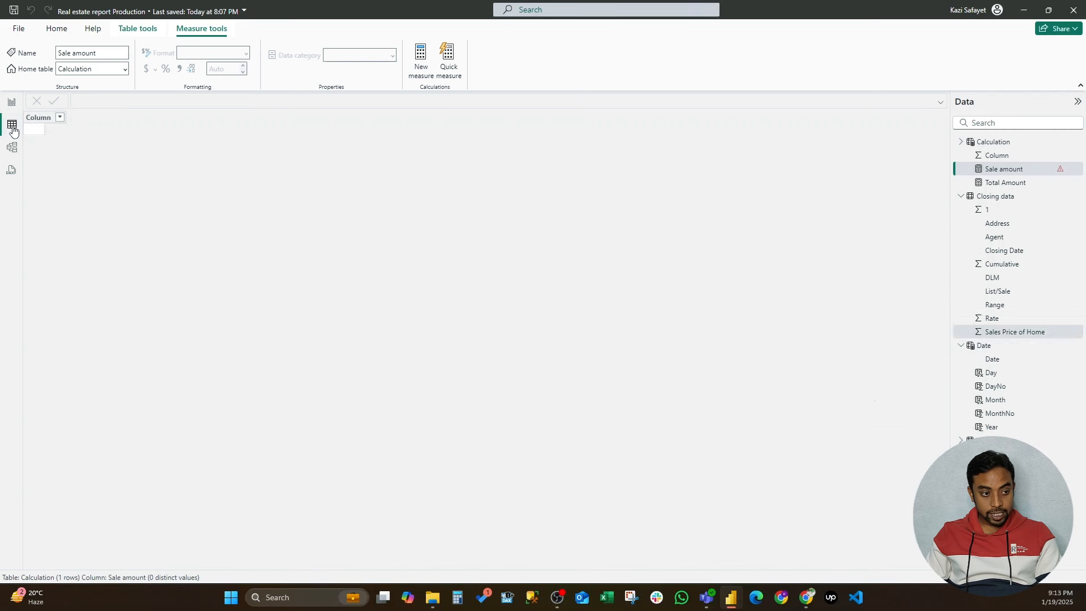
left_click(1015, 333)
left_click(995, 305)
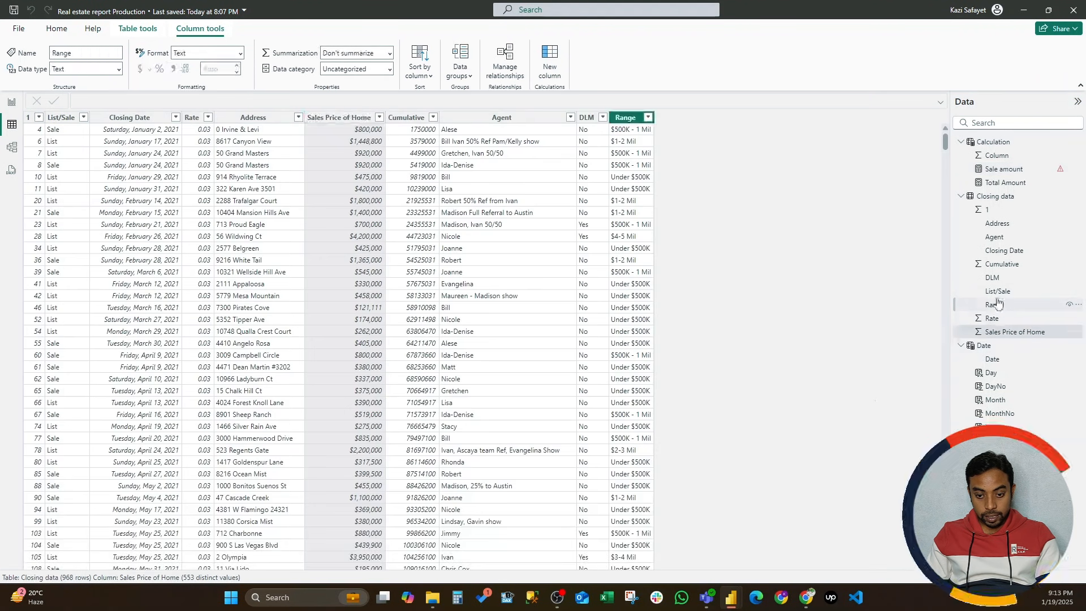
left_click(996, 292)
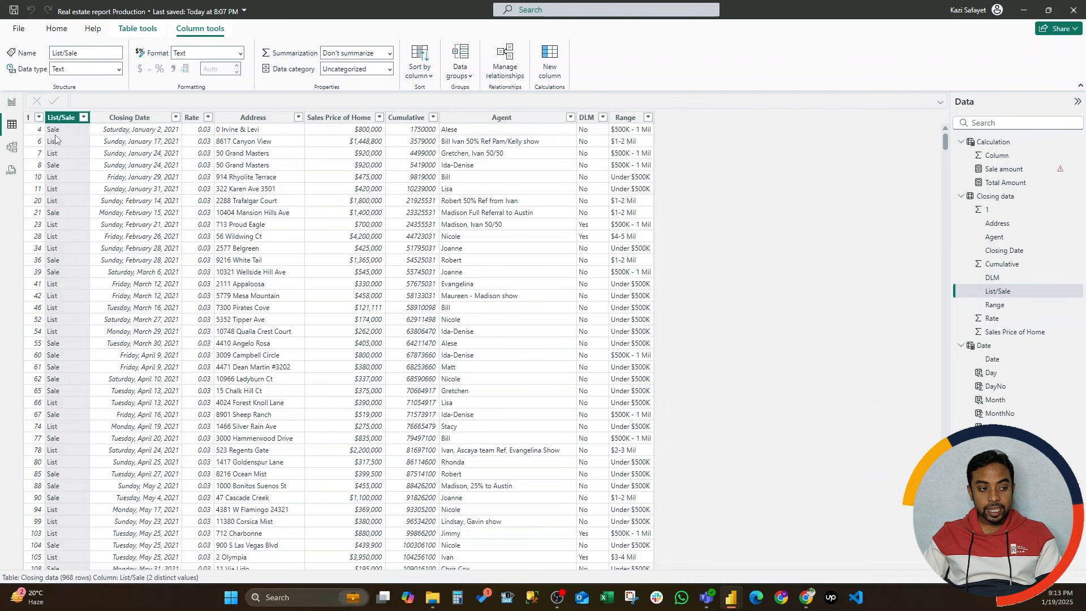
left_click(11, 101)
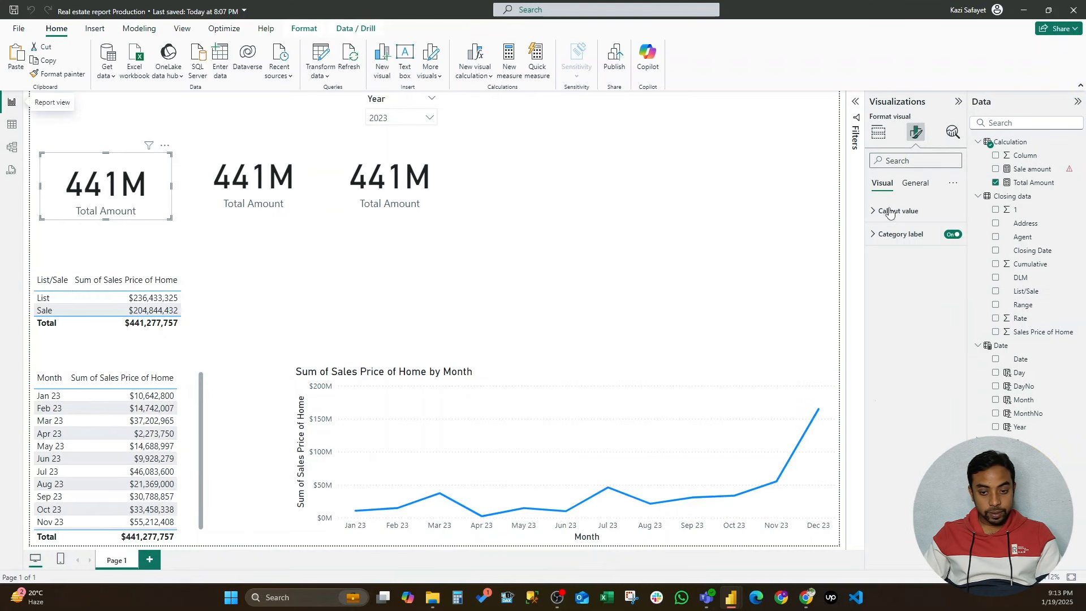
left_click(11, 125)
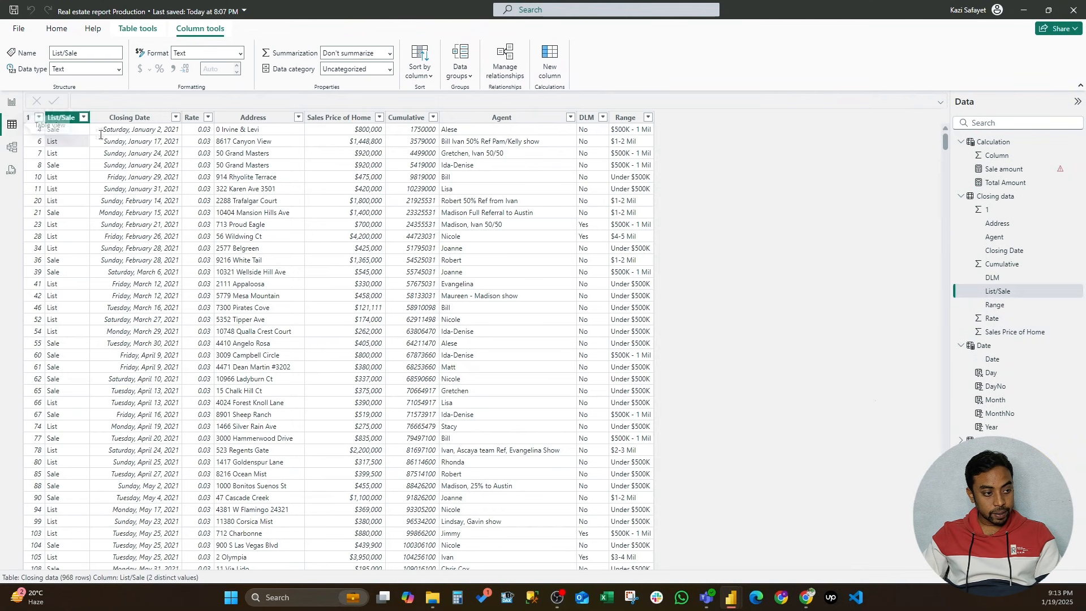
- Complete the Sale amount measure with the filter 'Closing data'[List/Sale] = "Sale", copy its formula, and commit it
left_click(1011, 170)
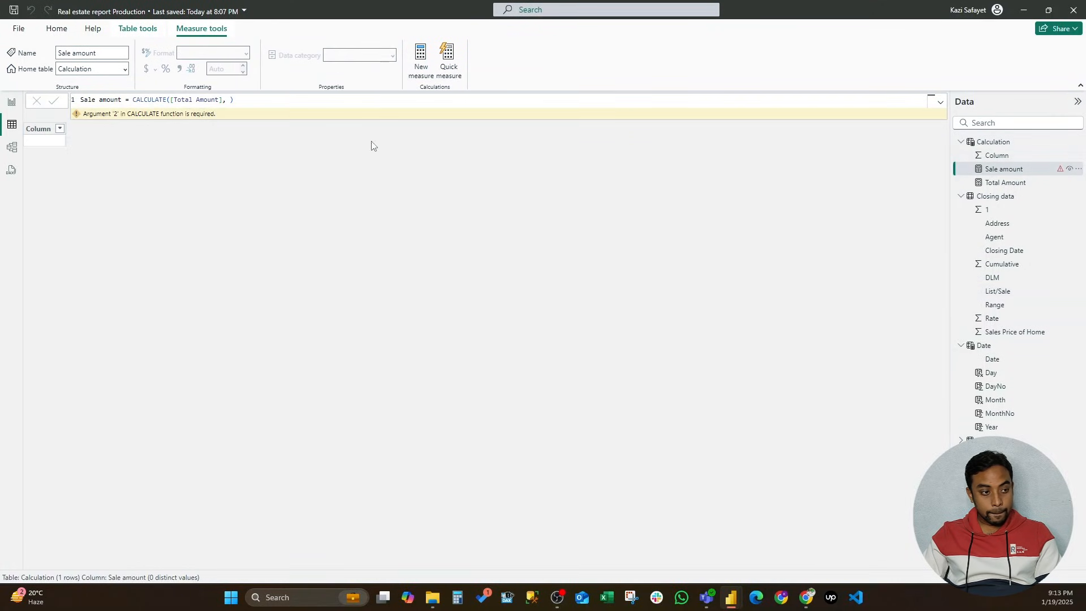
left_click(227, 99)
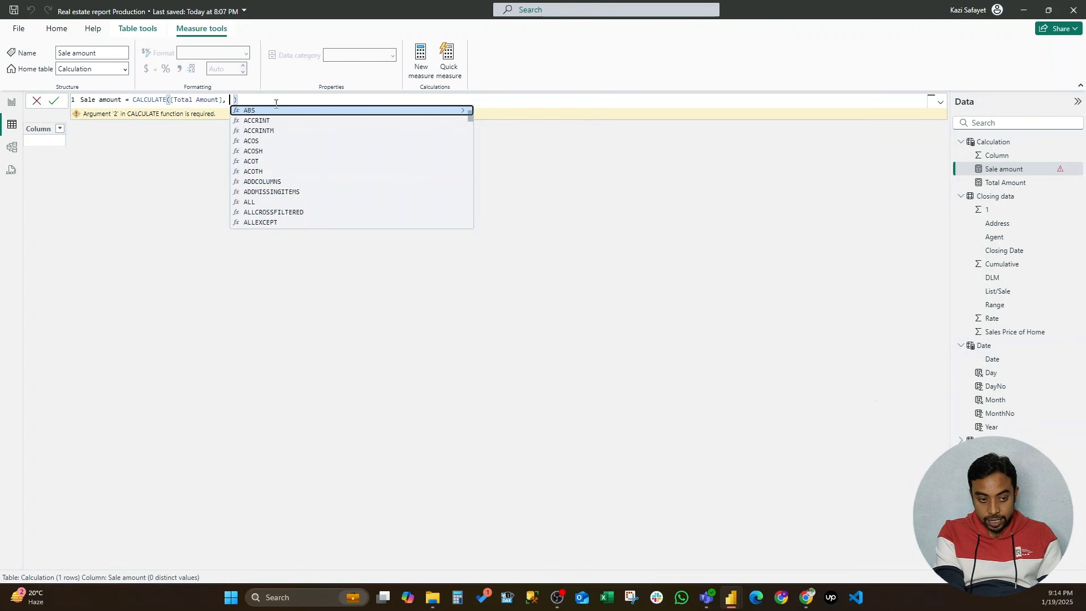
type("Lis")
key("Tab")
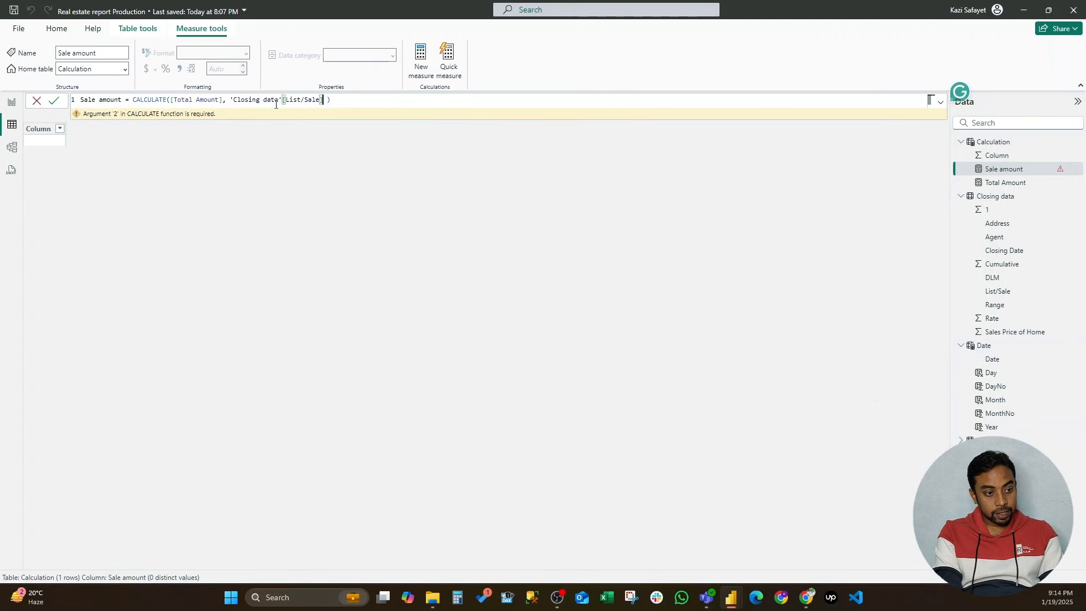
type("= ")
type("\"Sa")
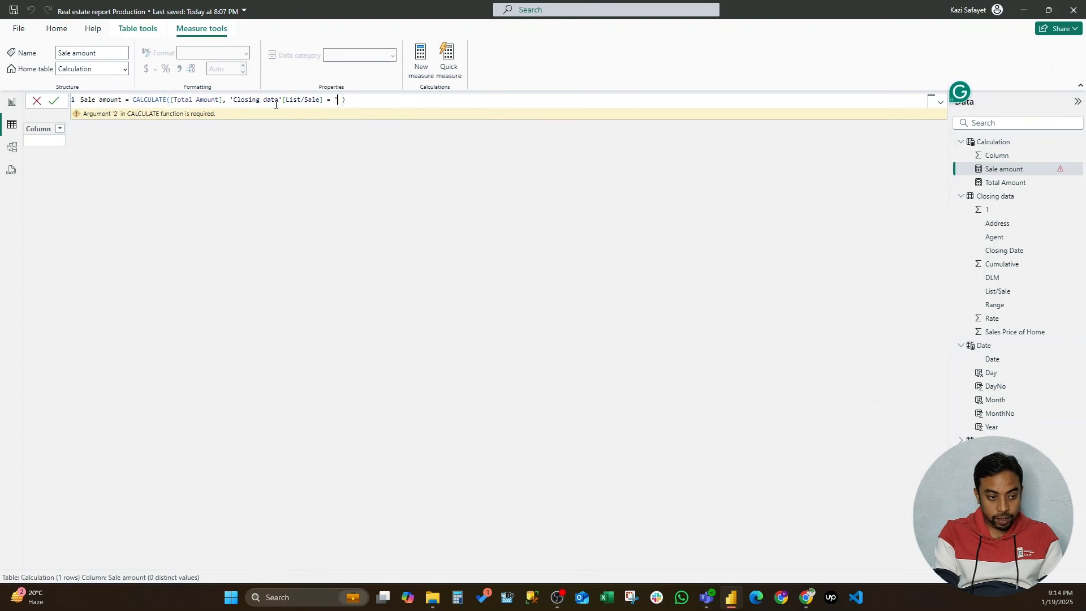
type("le")
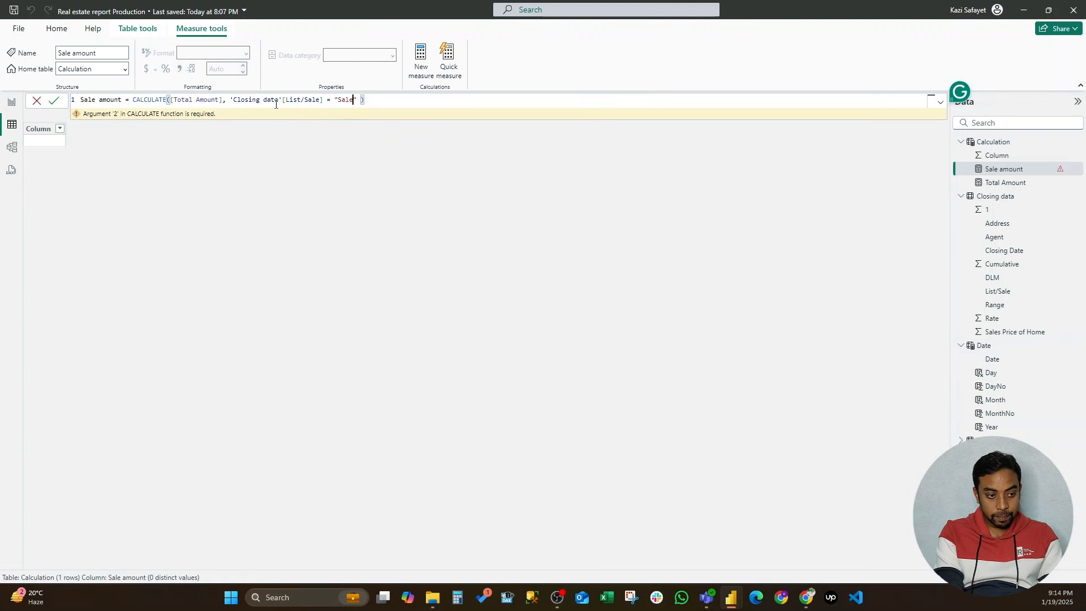
key("ctrl+a")
key("ctrl+c")
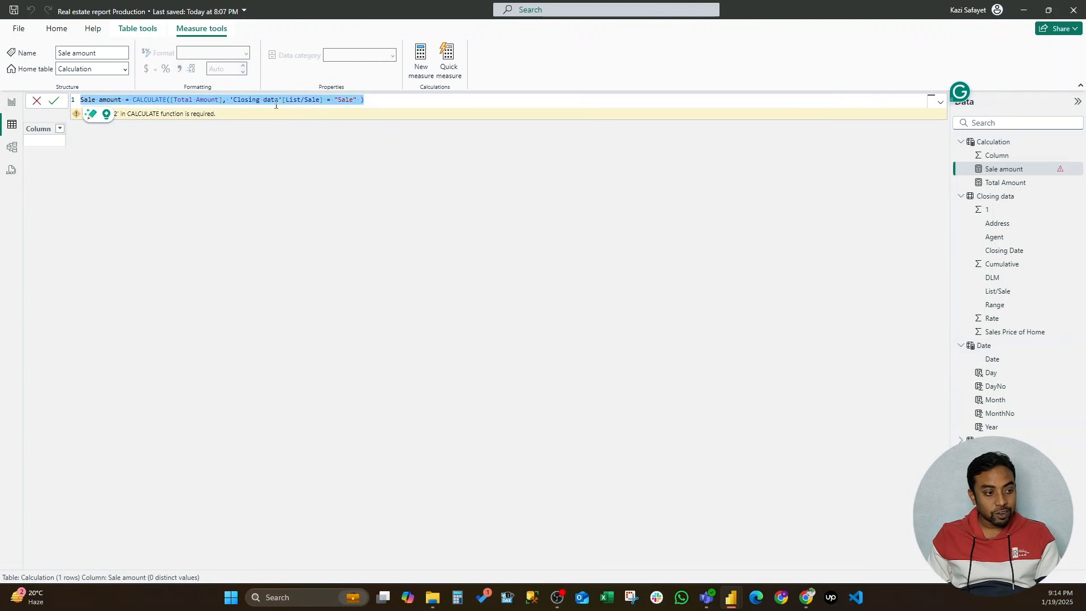
double_click(346, 99)
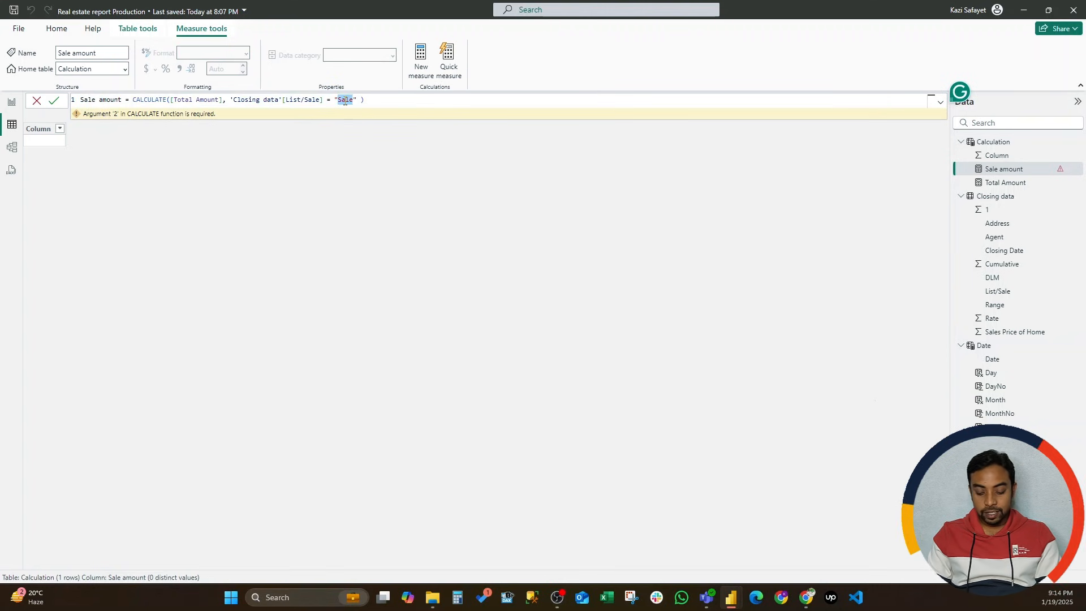
key("Return")
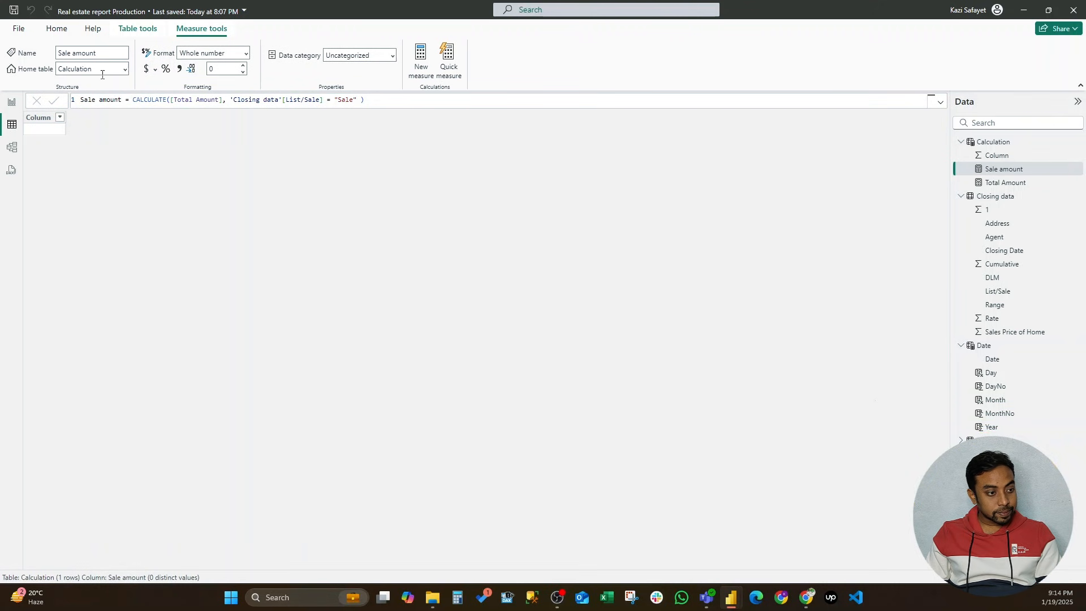
- Create a List amount measure in the Calculation table from the copied formula, filtering 'Closing data'[List/Sale] to "List"
right_click(985, 145)
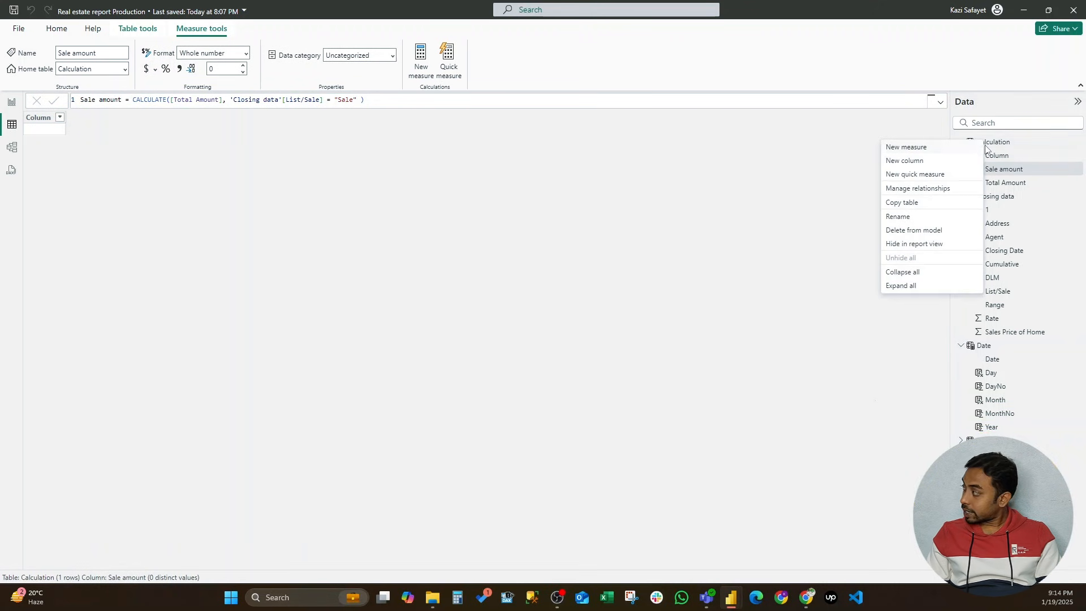
left_click(908, 149)
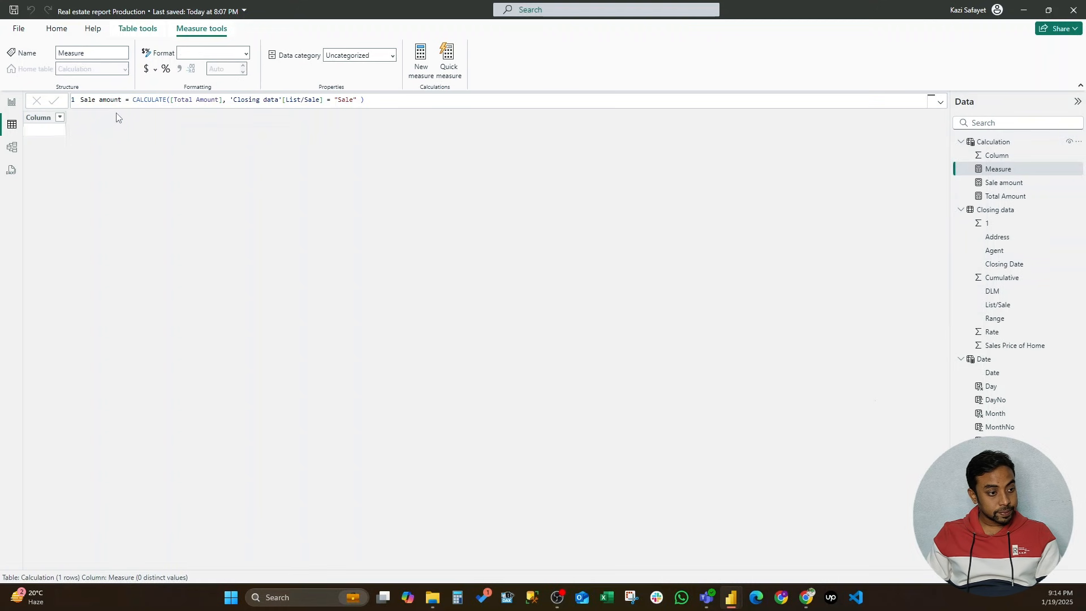
key("ctrl+v")
double_click(87, 99)
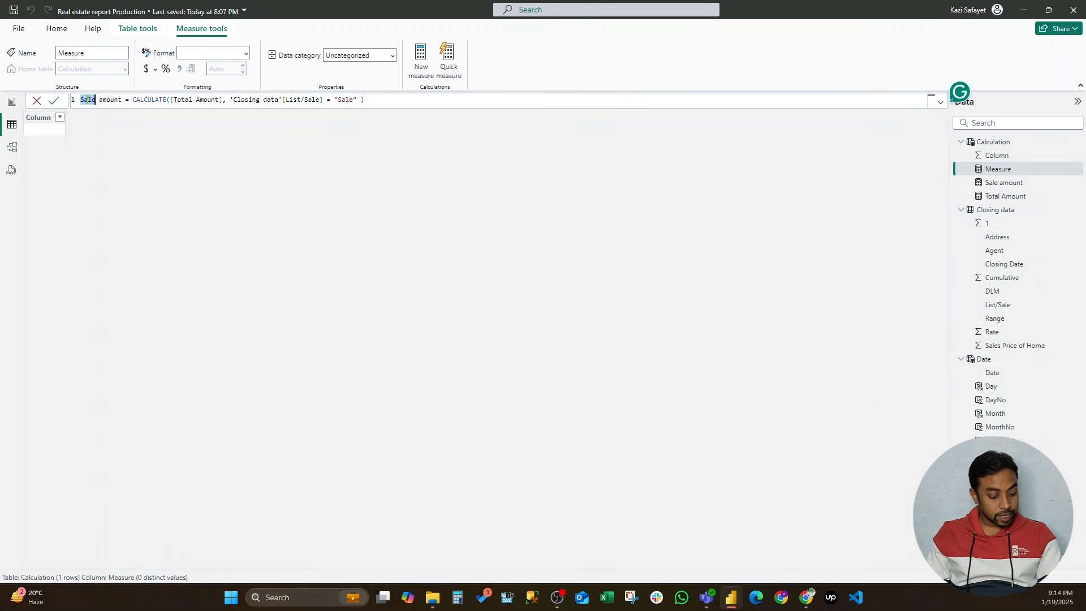
type("List")
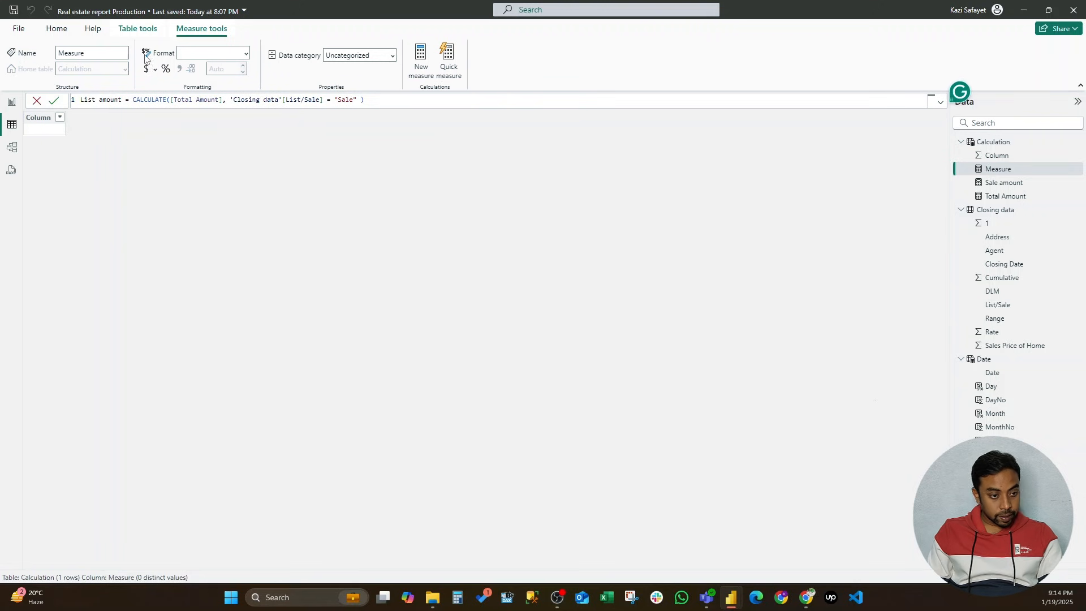
double_click(343, 99)
type("List")
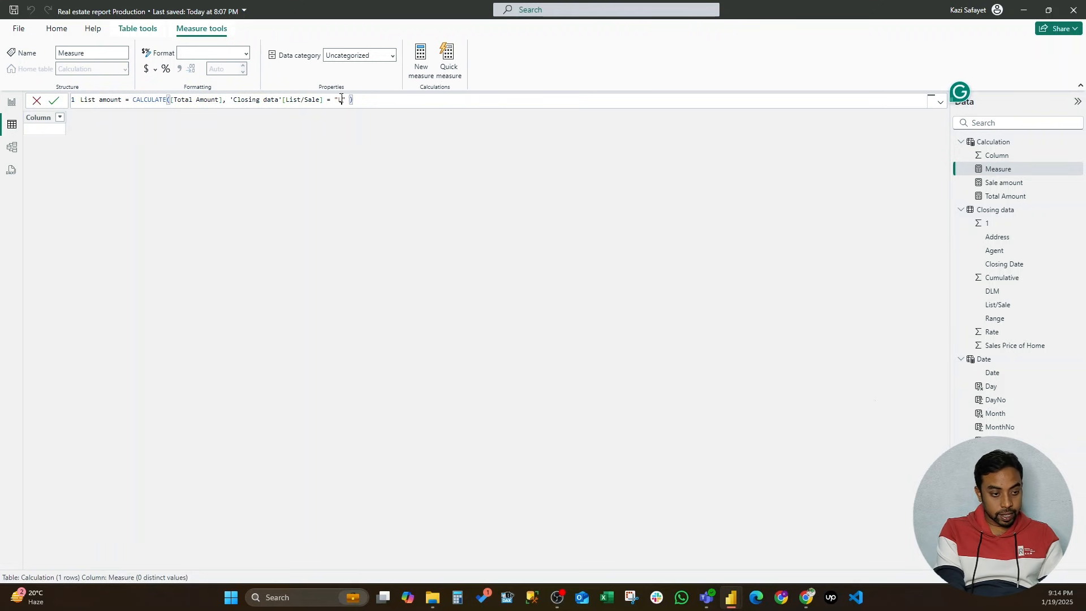
key("Return")
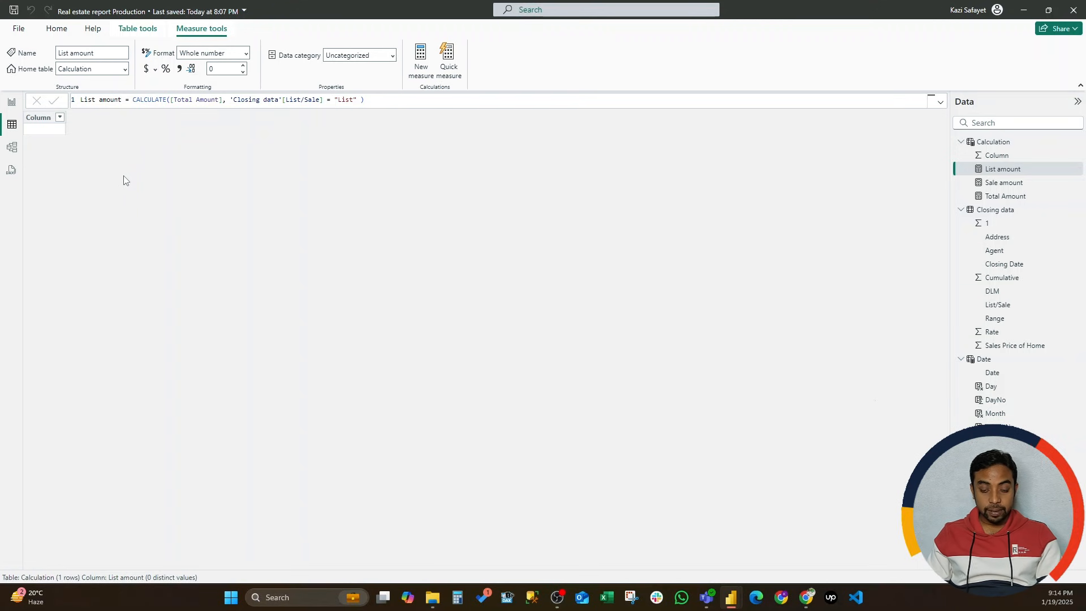
- In the report, replace Total Amount with Sale amount in the first card and with List amount in the middle card
left_click(11, 105)
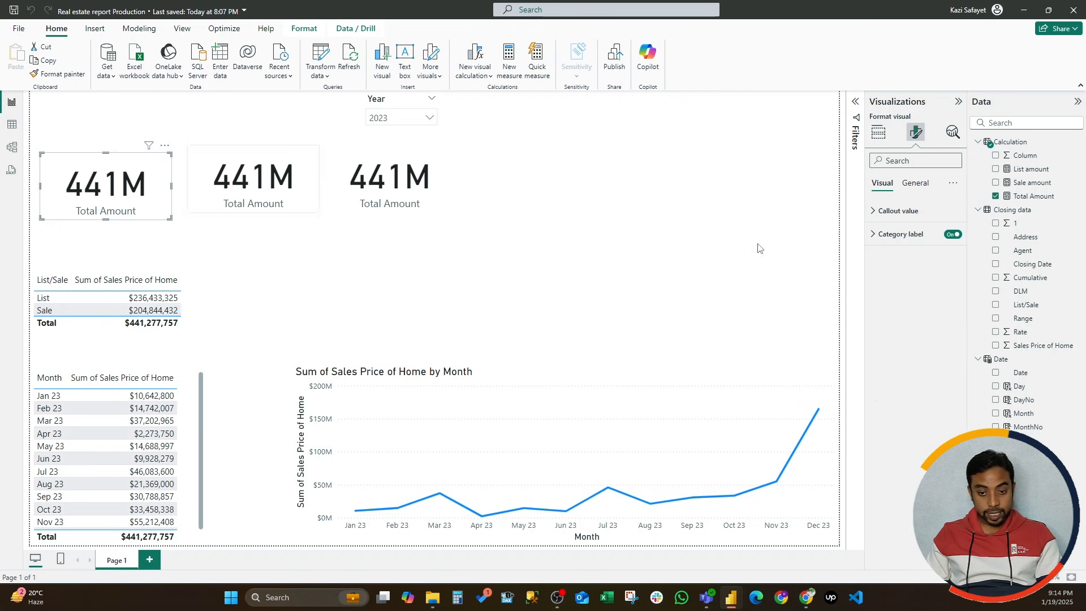
left_click(879, 133)
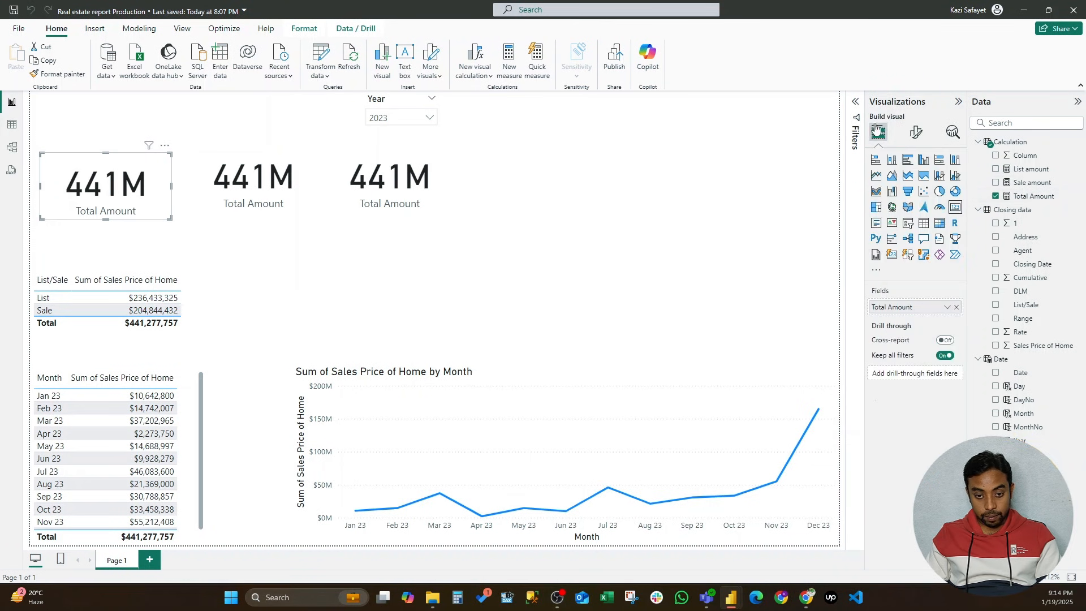
left_click(957, 309)
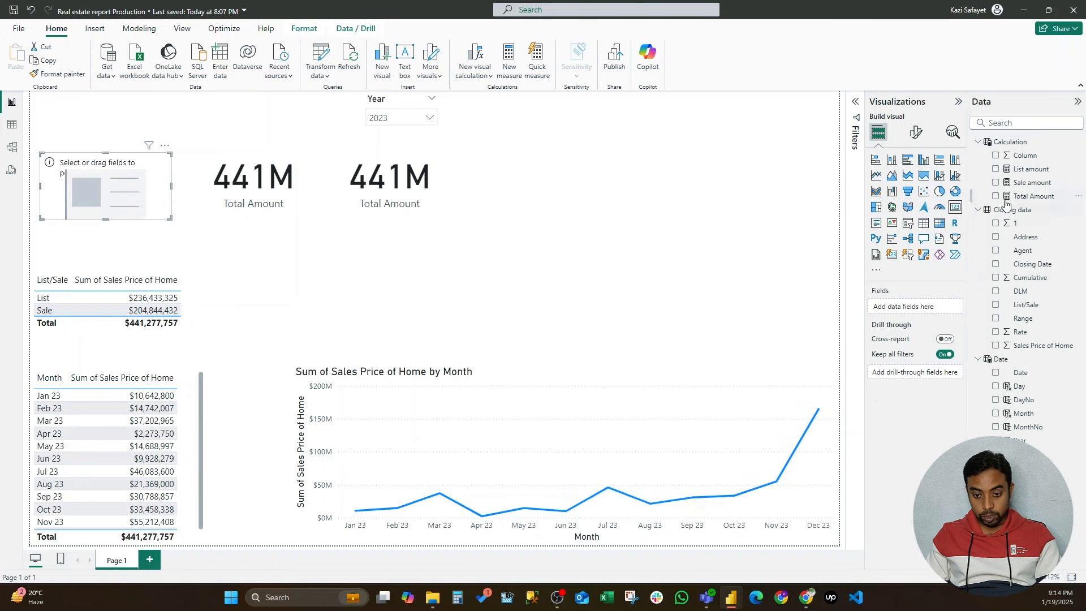
left_click_drag(1020, 183, 903, 306)
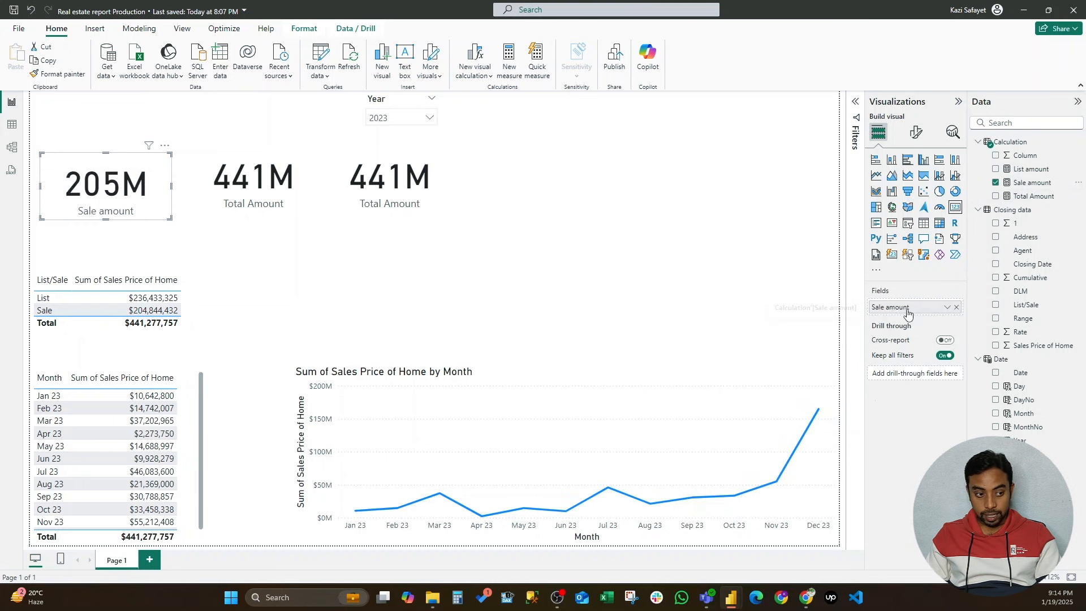
left_click(258, 201)
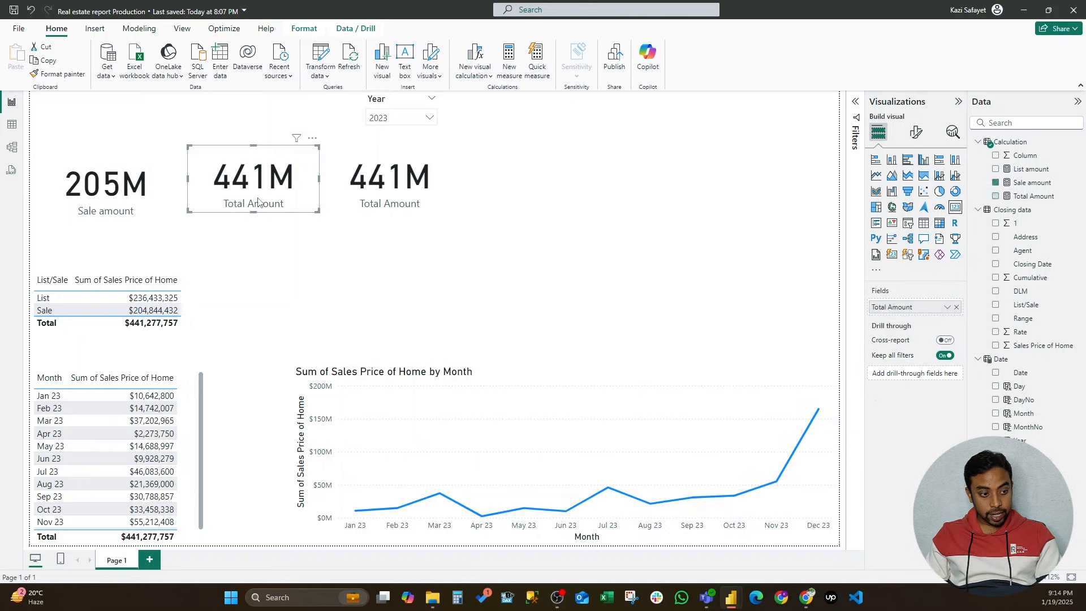
left_click(957, 307)
left_click_drag(1030, 169, 899, 307)
- Line up the Sale amount, List amount and Total Amount cards in one closer row above the List/Sale table
left_click_drag(134, 208, 124, 202)
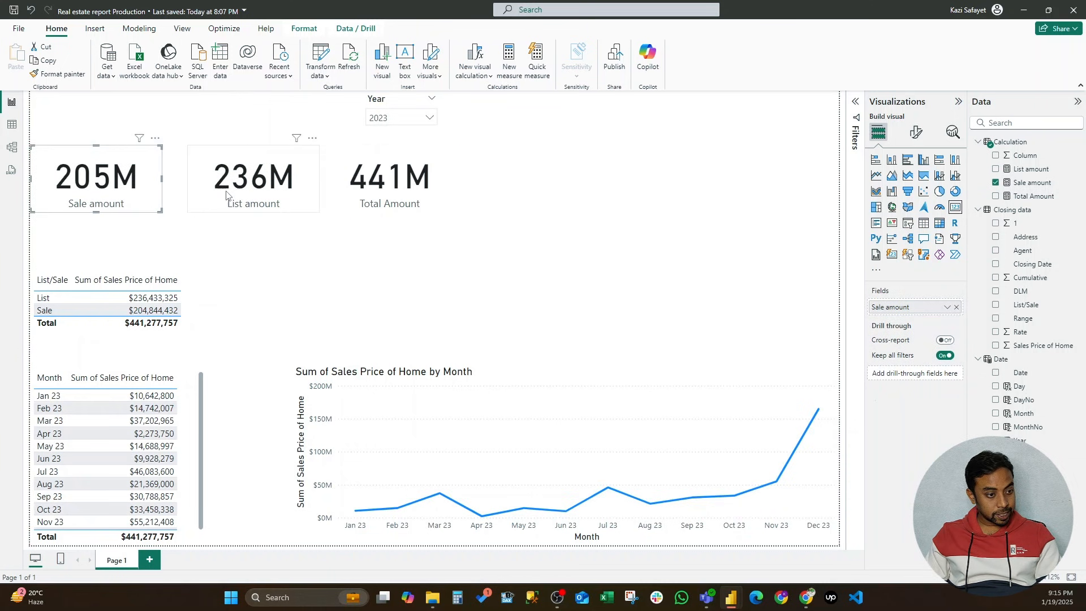
left_click_drag(239, 194, 204, 194)
left_click_drag(397, 188, 359, 186)
left_click(568, 229)
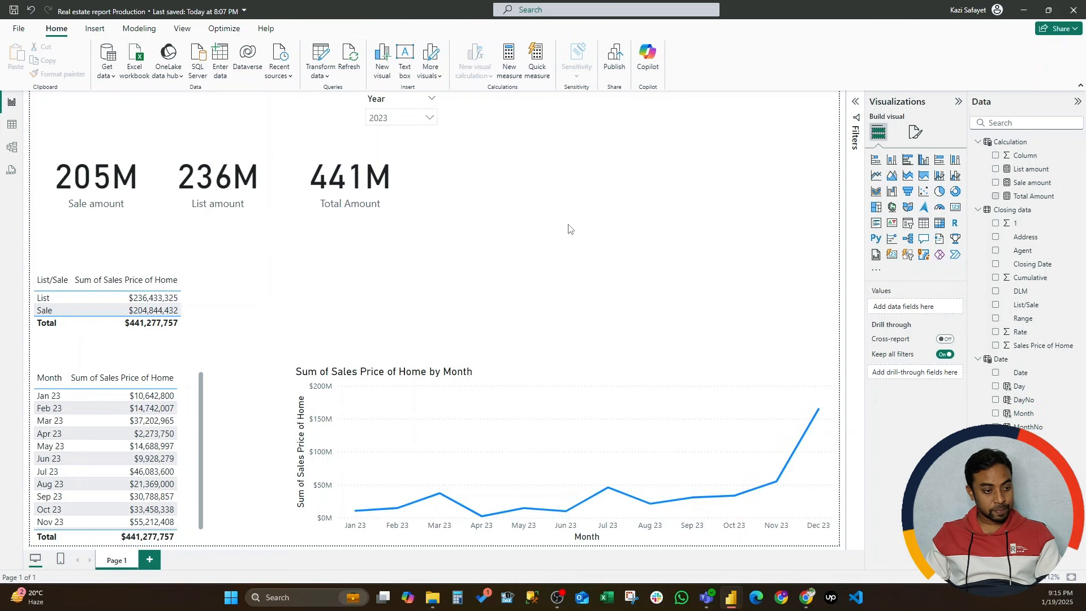
left_click(130, 189)
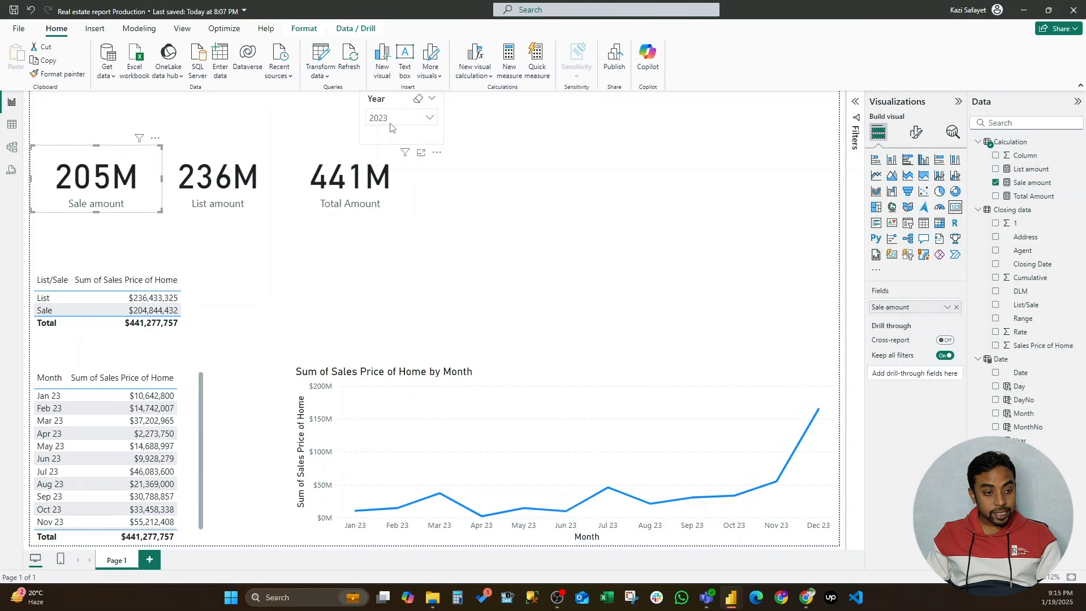
left_click(531, 378)
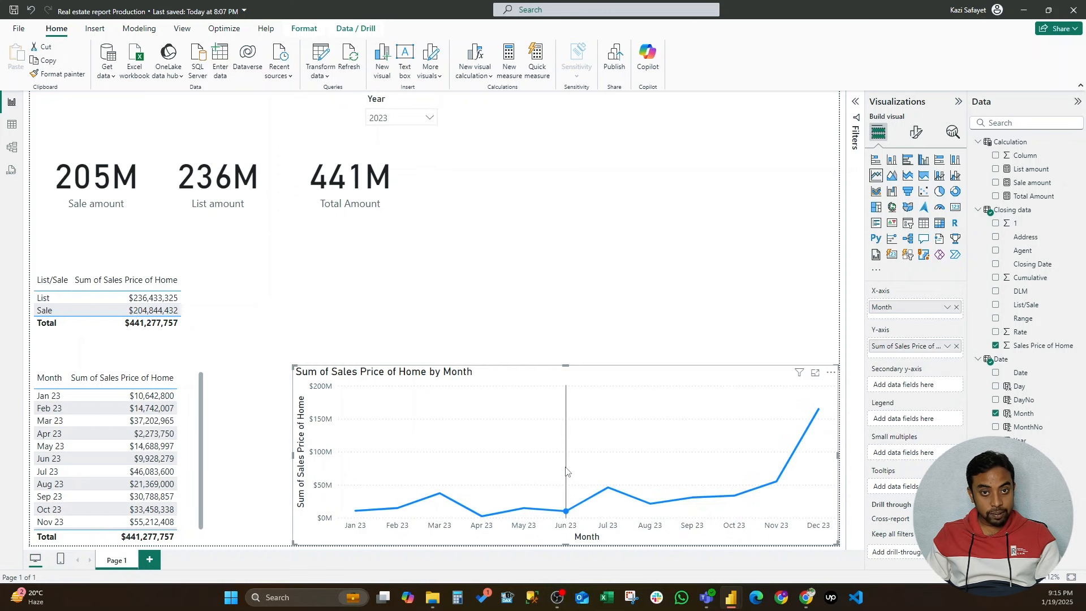
mouse_move(578, 467)
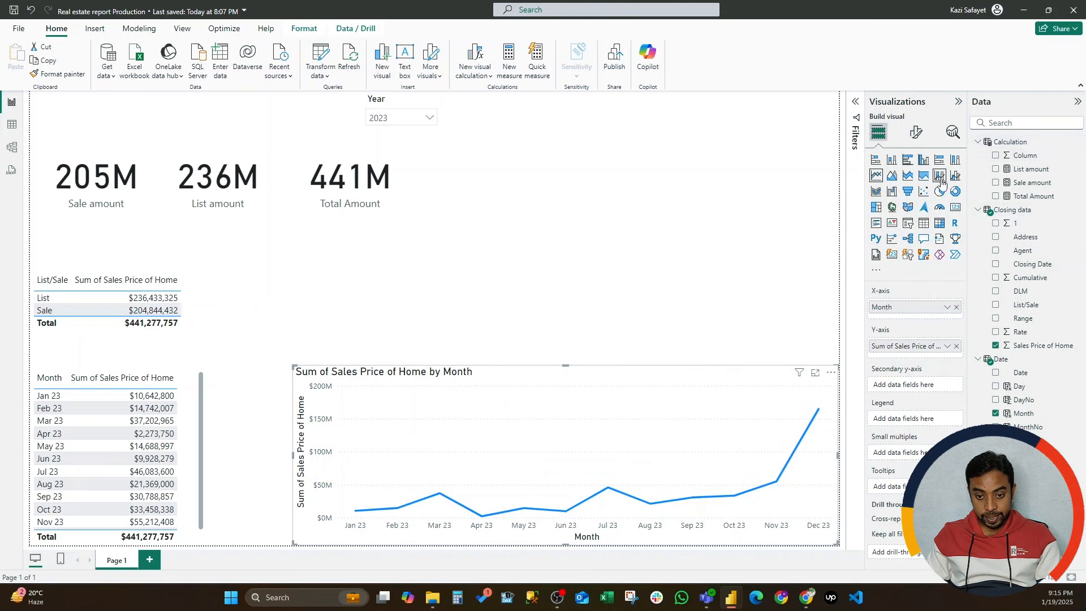
- Create a measure named LY Total amount in the Calculation table and begin its formula with CALCULATE([Total Amount],
right_click(1002, 149)
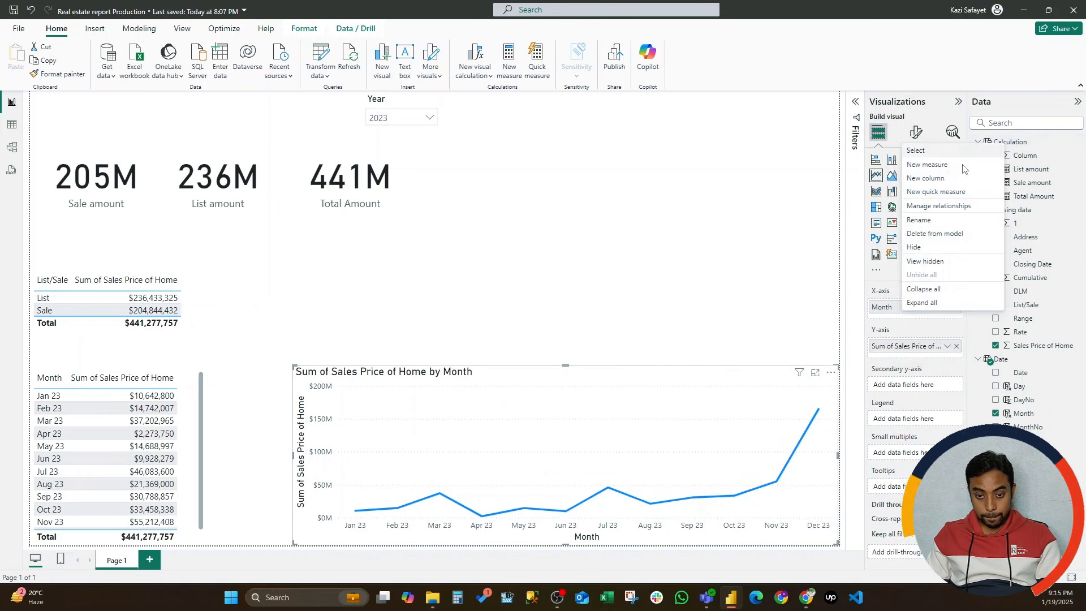
left_click(930, 165)
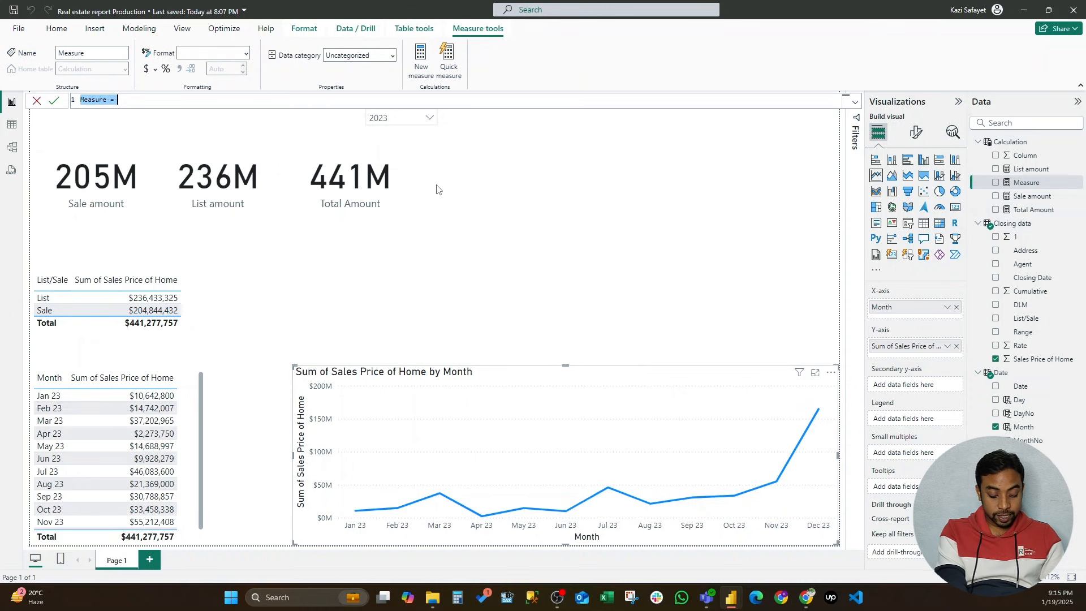
type("LY Total amount")
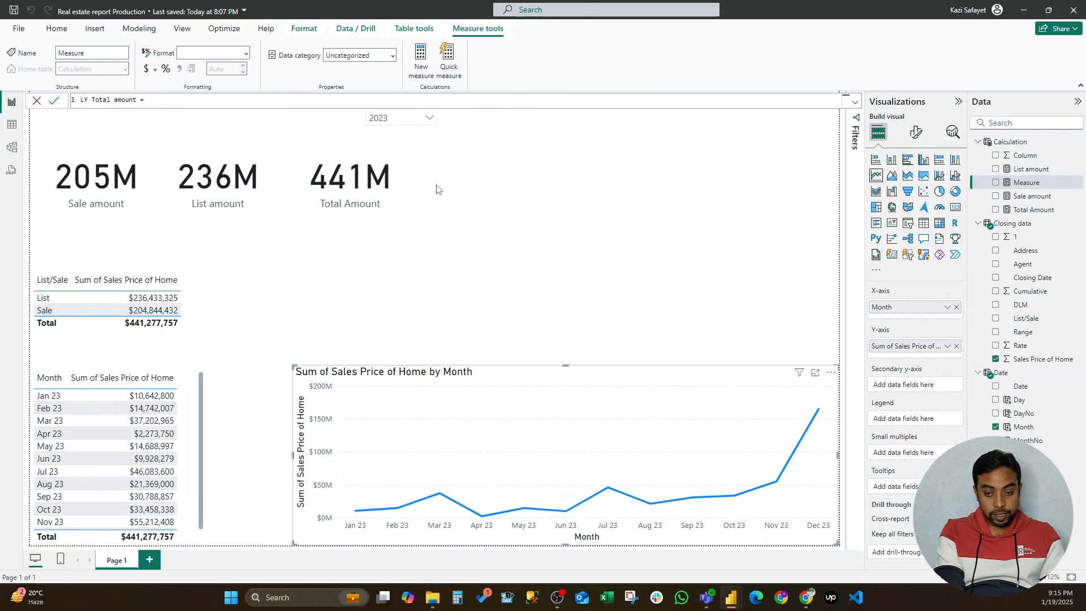
type("CALCULATE(")
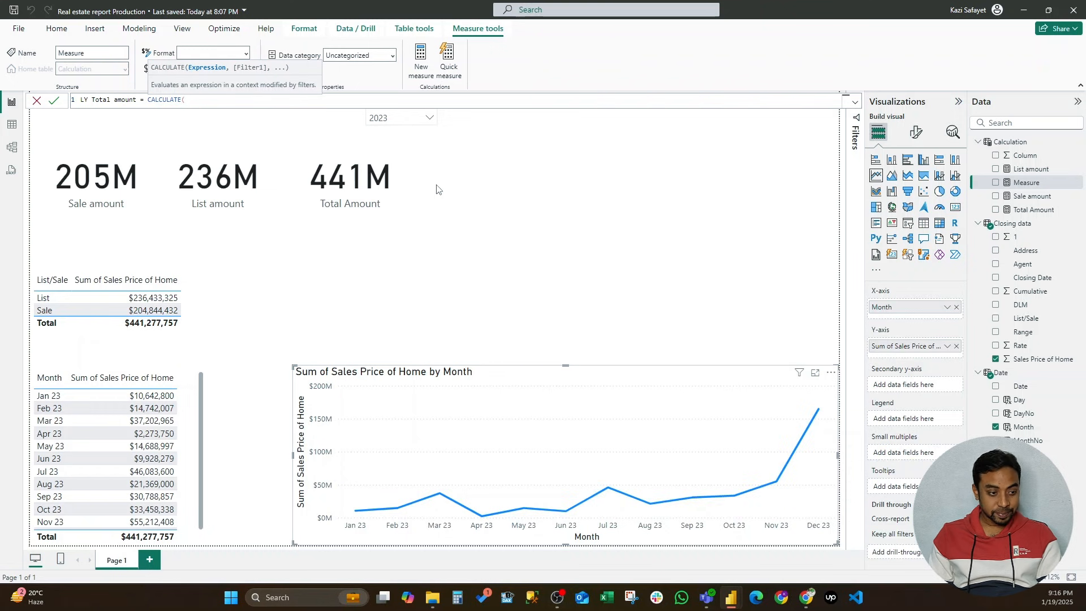
type("toa")
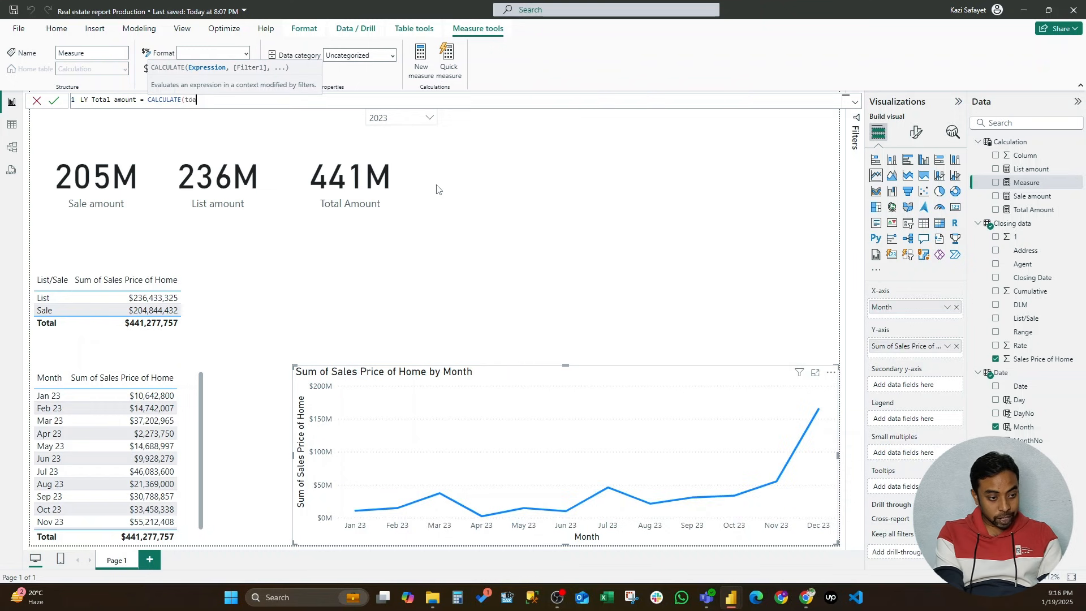
key("BackSpace")
key("BackSpace")
type("otal")
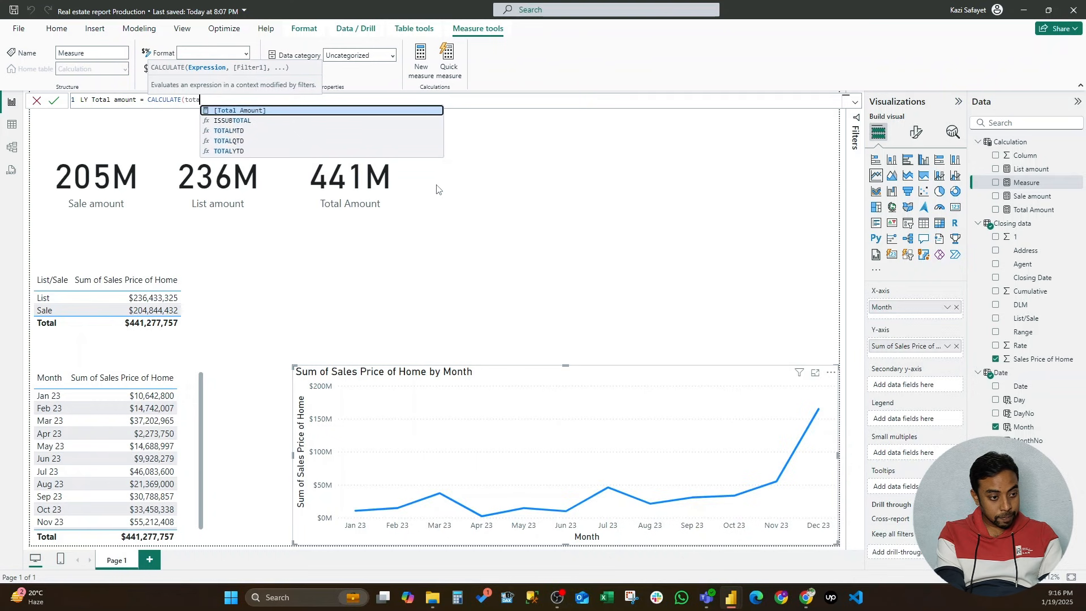
key("Tab")
type(",")
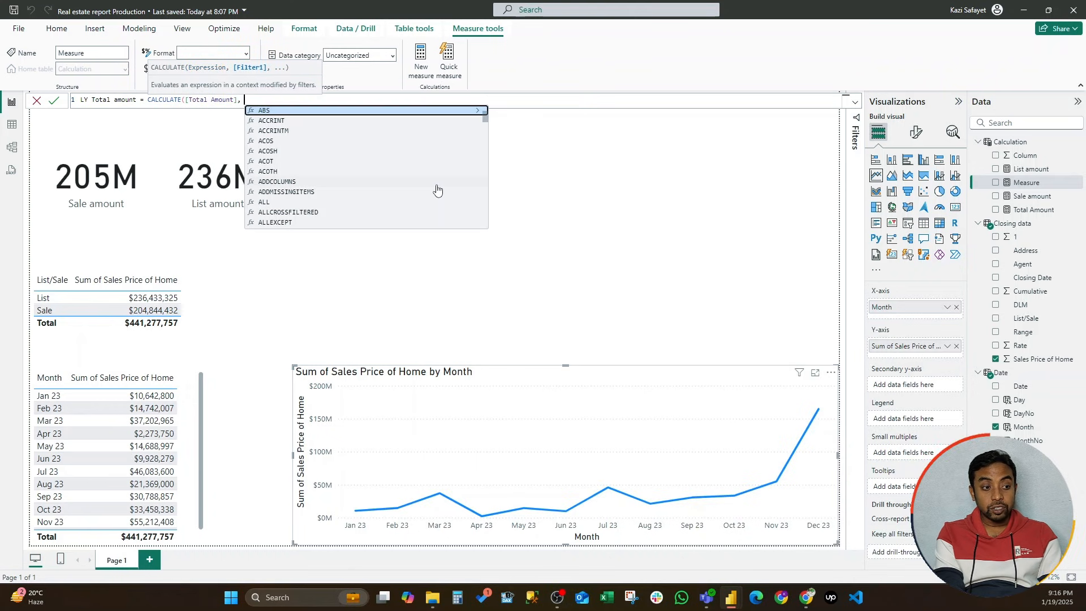
- Complete the LY Total amount formula with SAMEPERIODLASTYEAR('Date'[Date]) as the filter argument and commit the measure
type(" same")
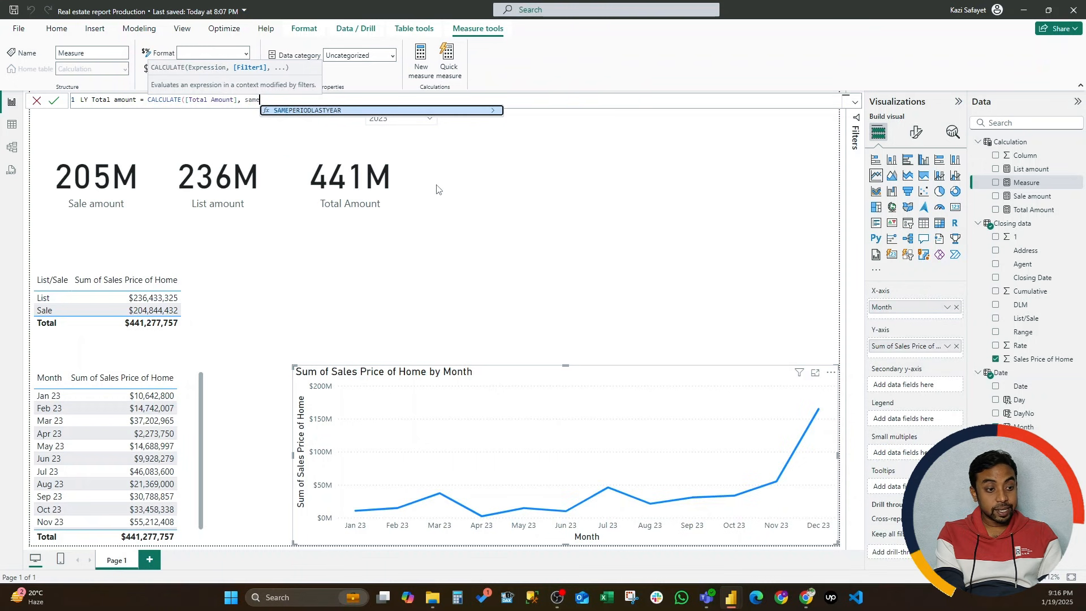
key("Tab")
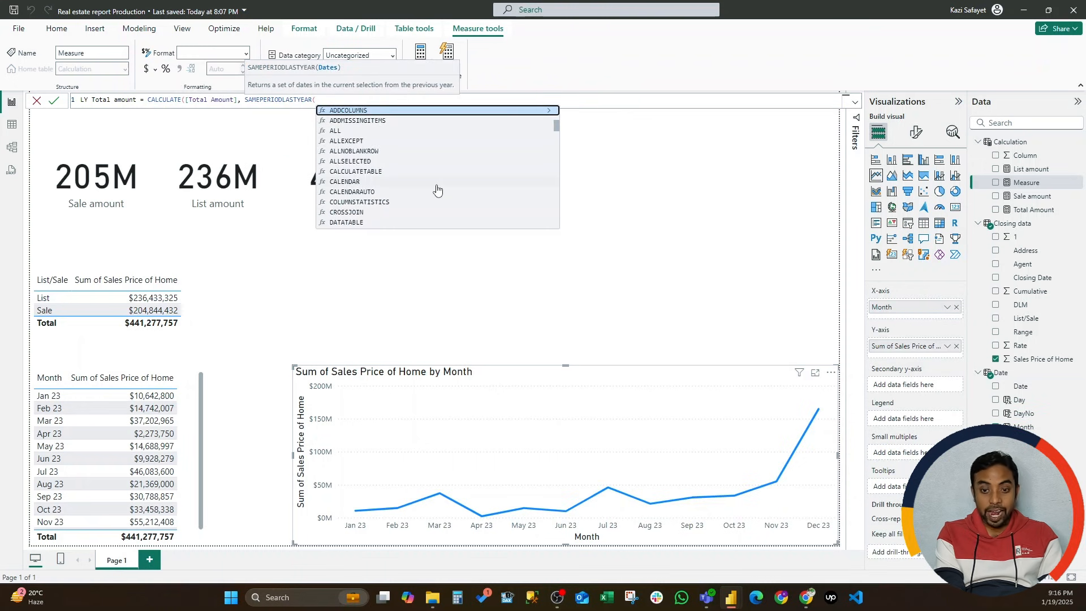
type("date")
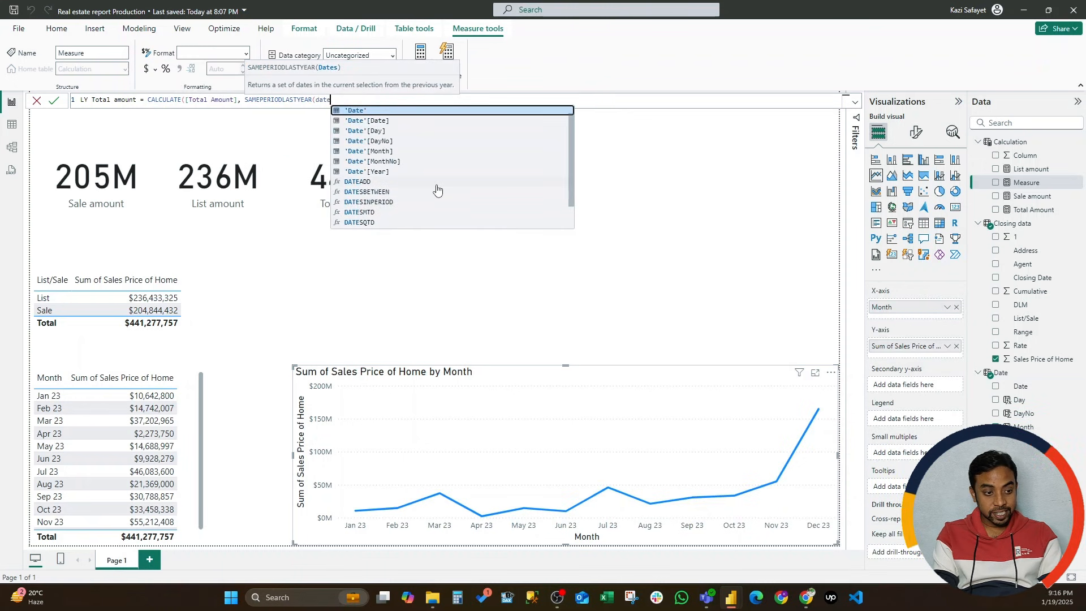
key("Tab")
type(")")
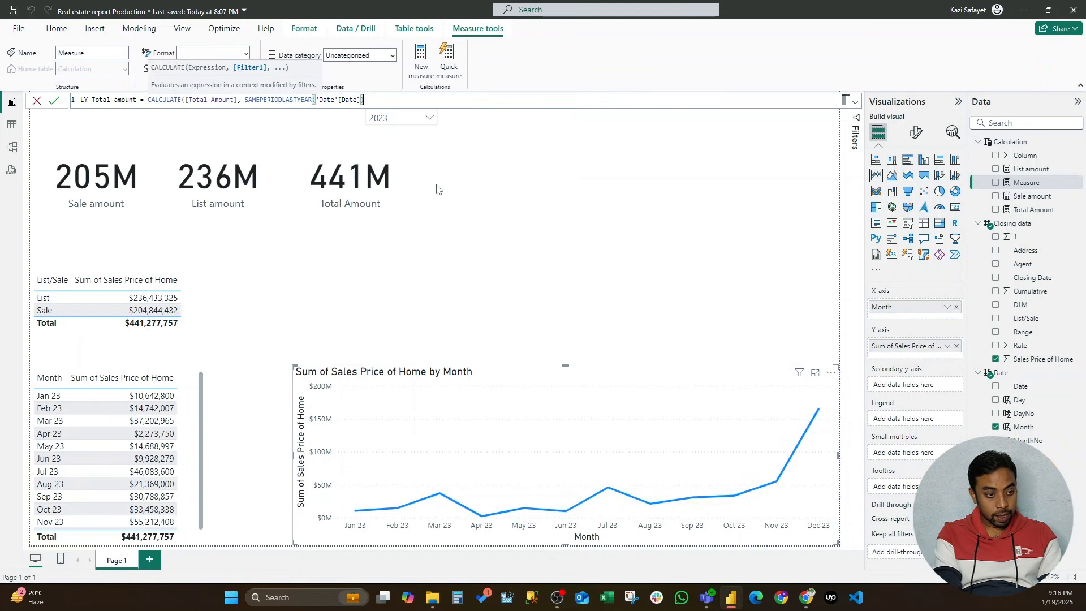
type(")")
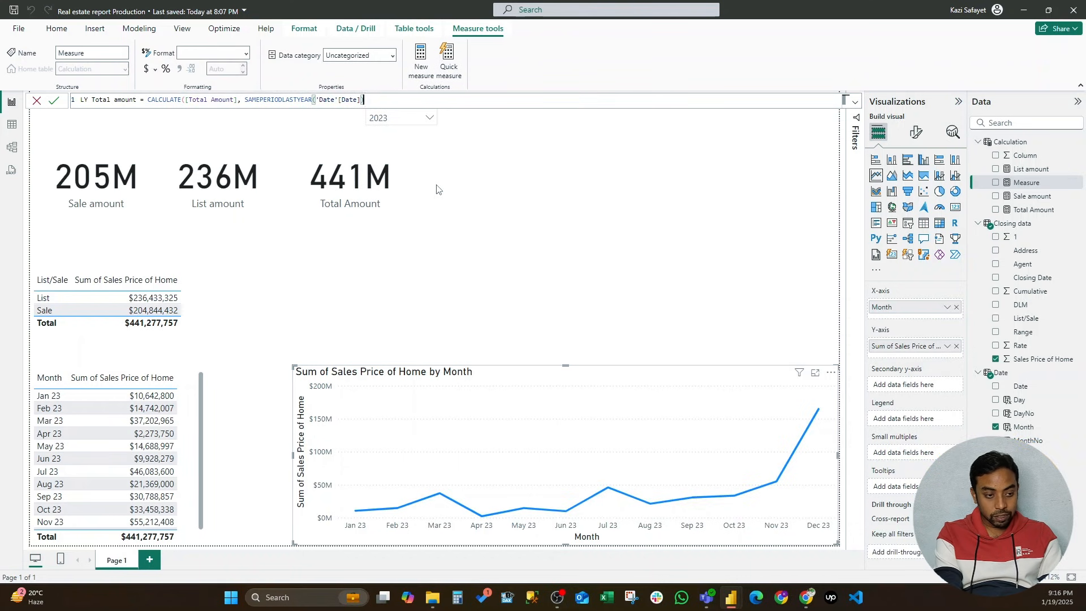
type(")")
key("Return")
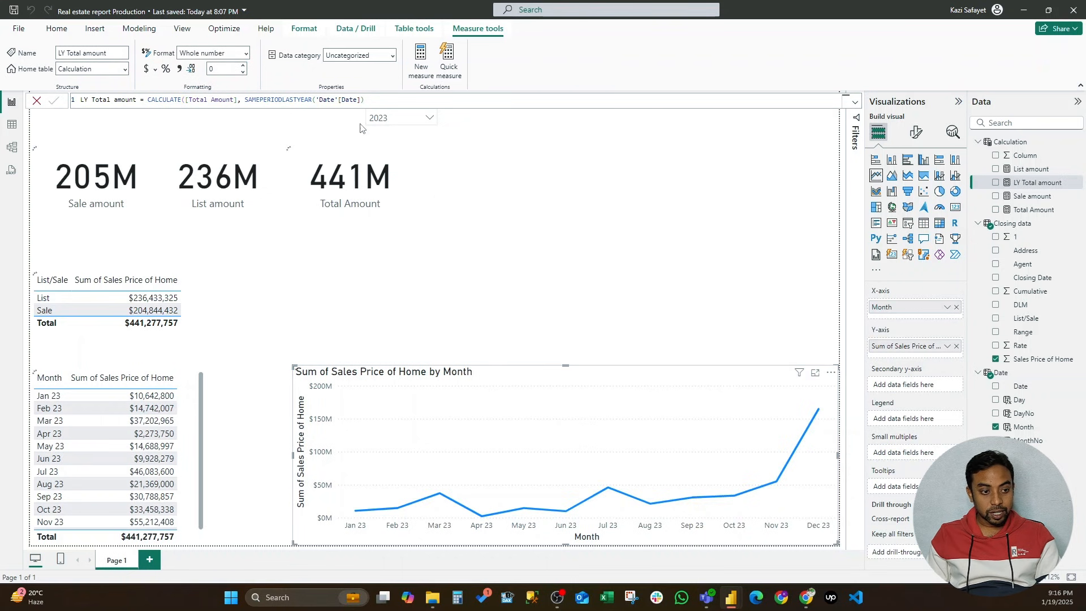
- Add LY Total amount to the monthly line chart as a second line beside Sum of Sales Price of Home
left_click_drag(1025, 183, 547, 445)
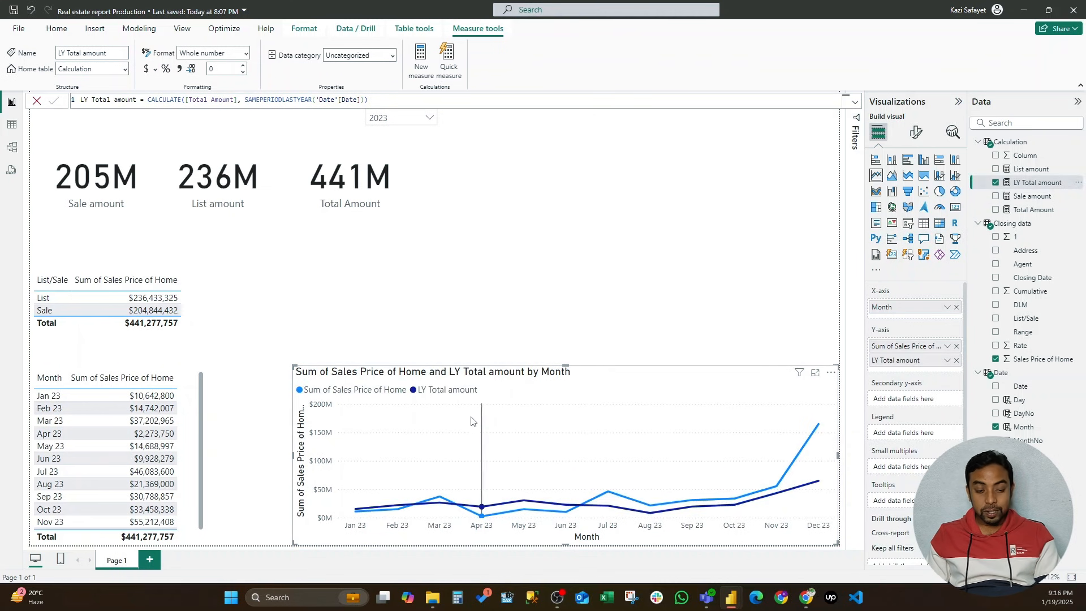
mouse_move(475, 423)
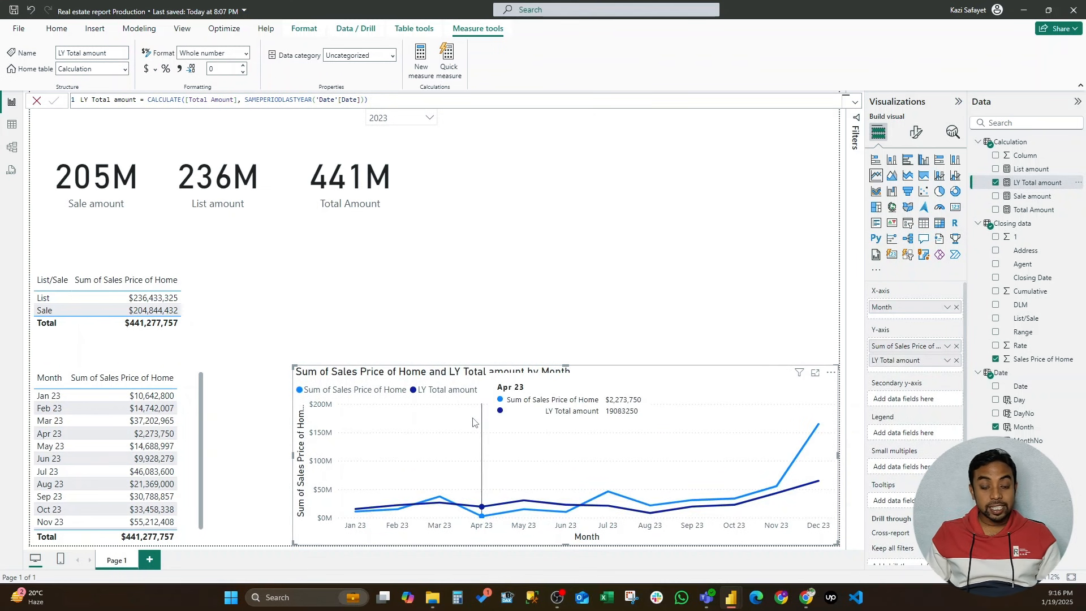
left_click(518, 324)
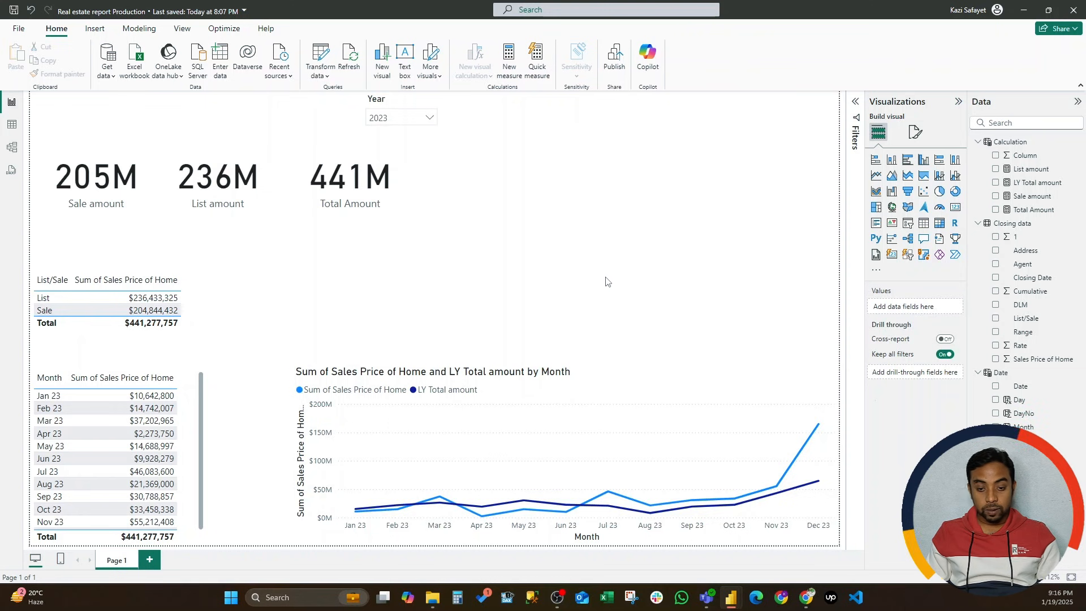
- Insert a table above the line chart with Month, Total Amount and LY Total amount, tall enough to show all twelve months
left_click(926, 225)
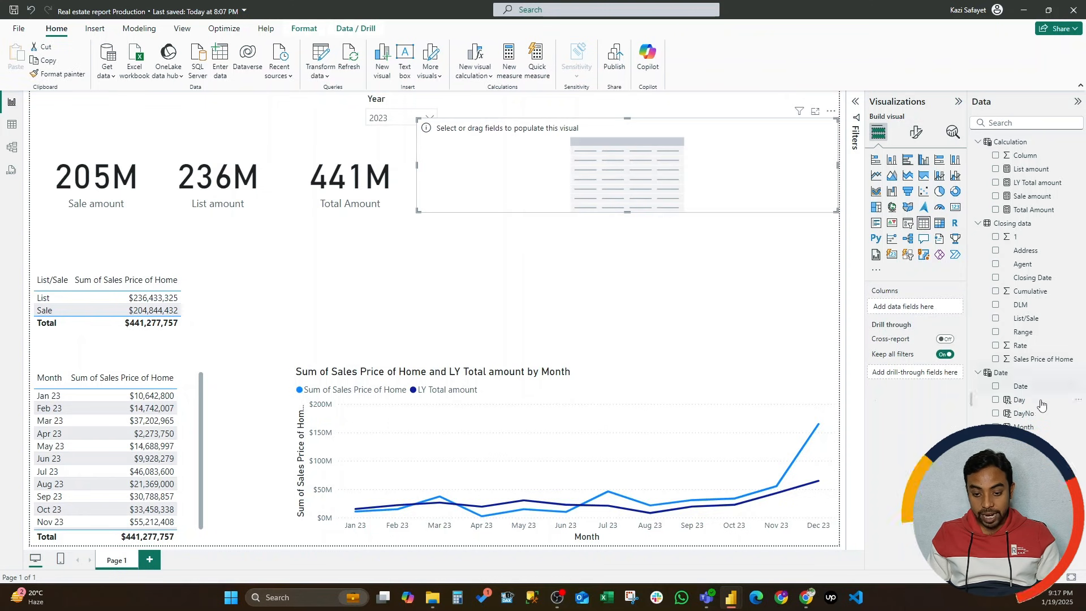
left_click(995, 428)
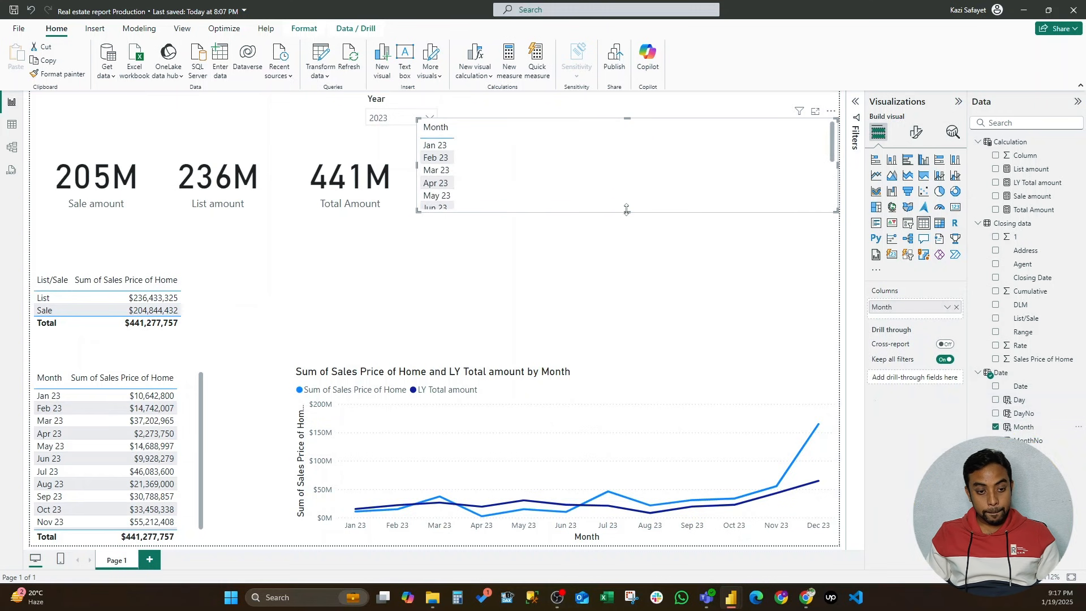
left_click_drag(627, 213, 622, 328)
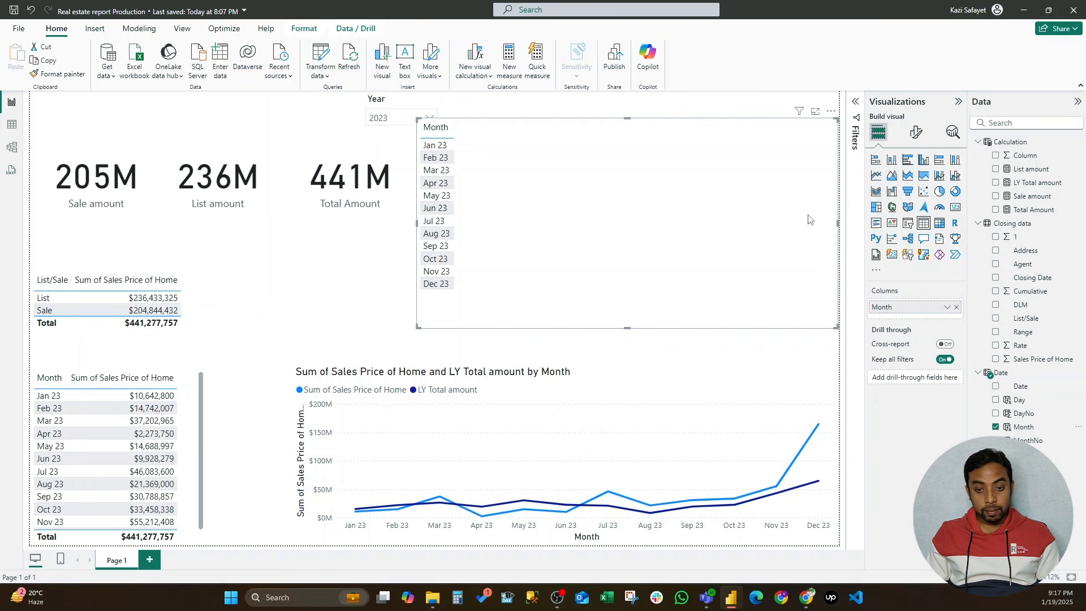
left_click(1035, 211)
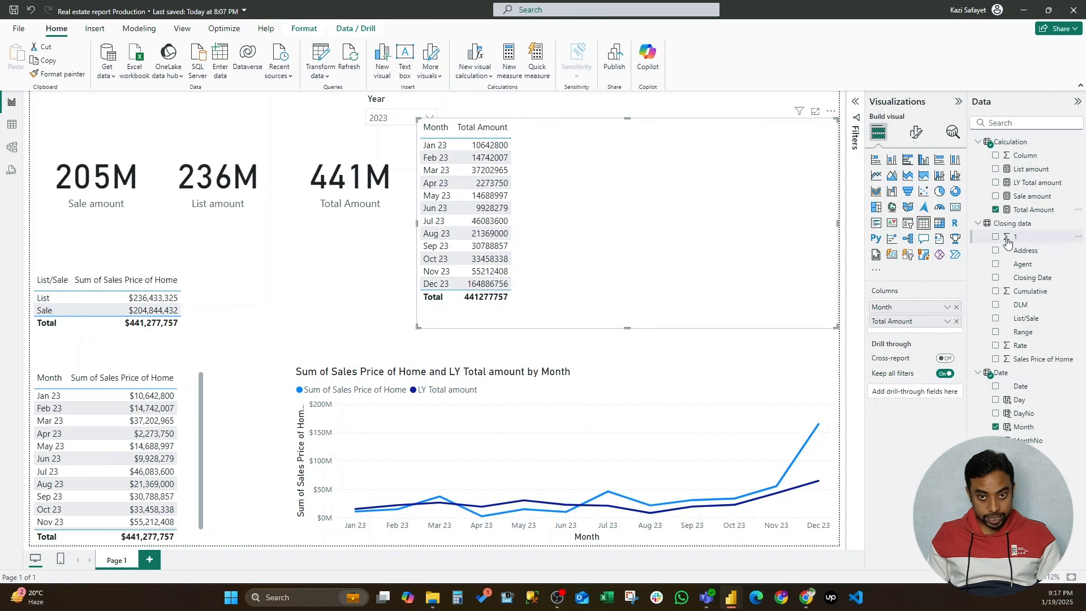
left_click_drag(1035, 183, 700, 225)
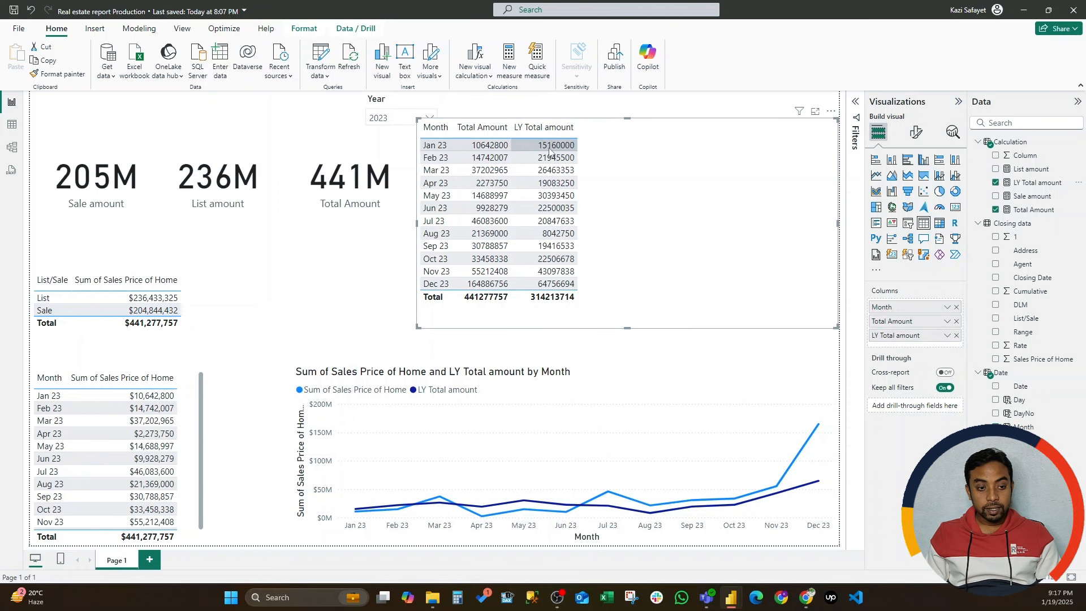
- Switch the Year slicer to 2022 and back to 2023 to compare Total Amount with LY Total amount
left_click(394, 120)
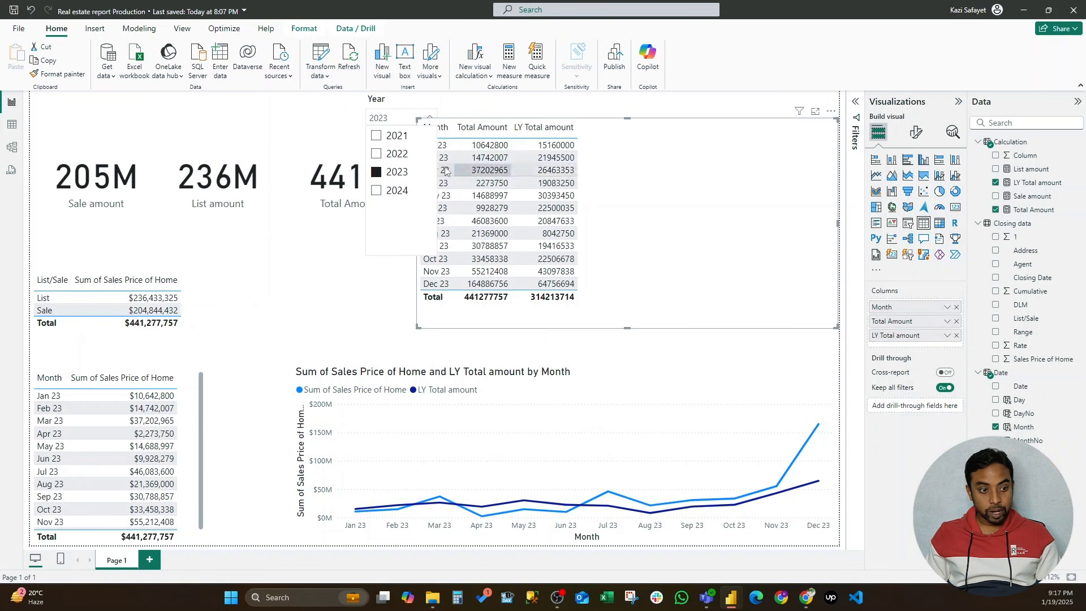
left_click(377, 154)
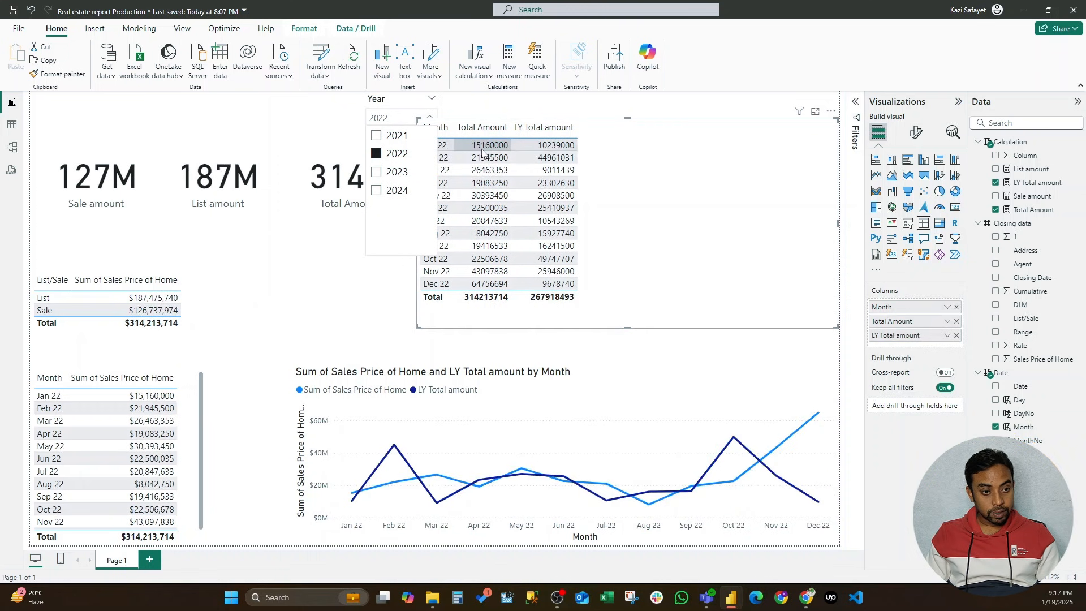
left_click(377, 172)
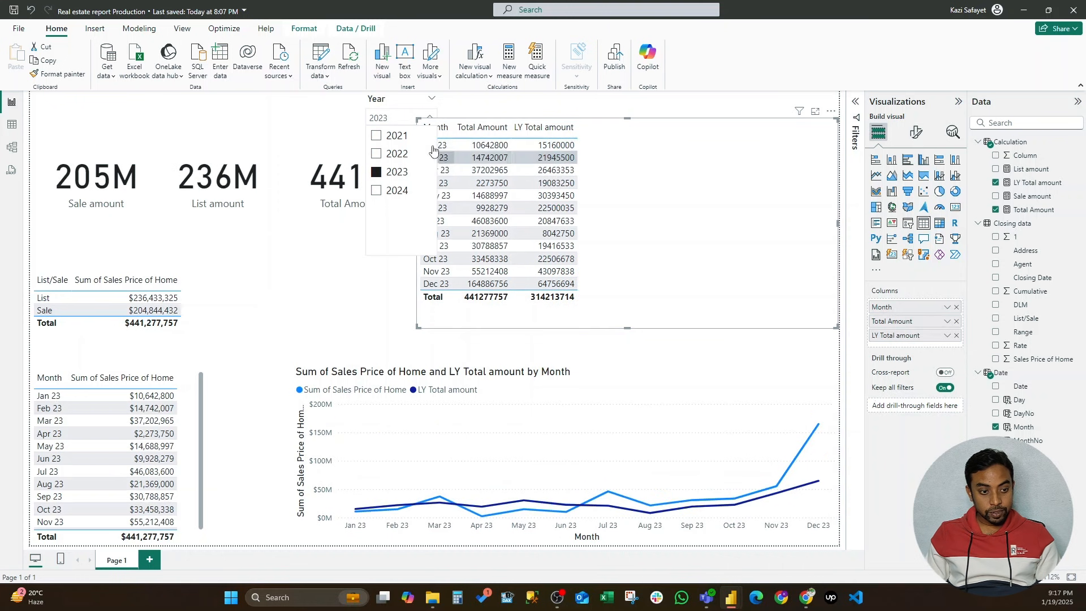
- Move the Year slicer clear of the month table, then recheck the last-year amounts by selecting 2022 and returning to 2023
left_click_drag(313, 101, 316, 103)
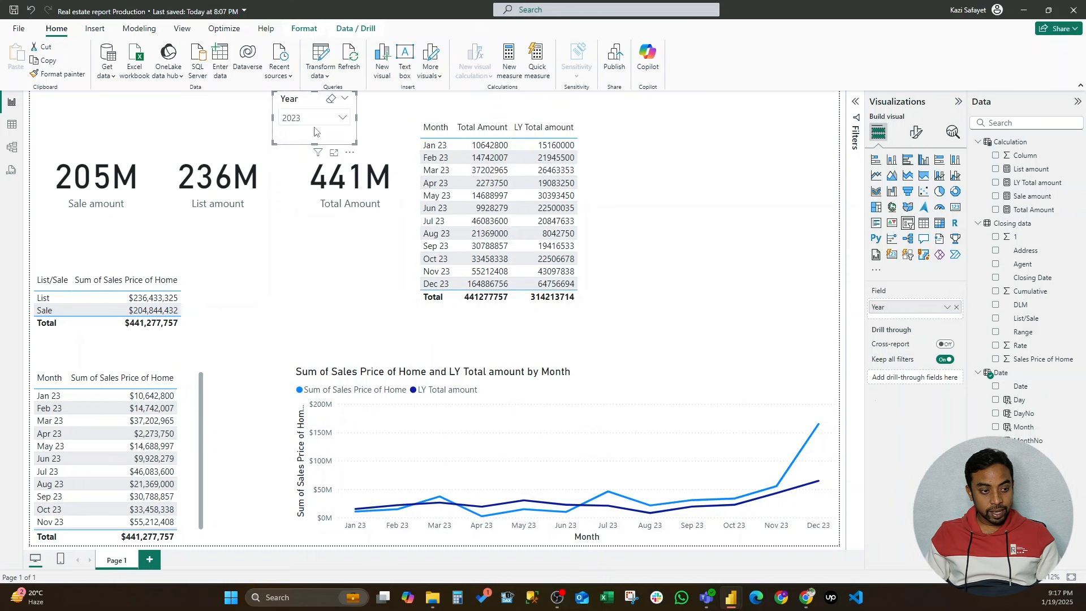
left_click(313, 121)
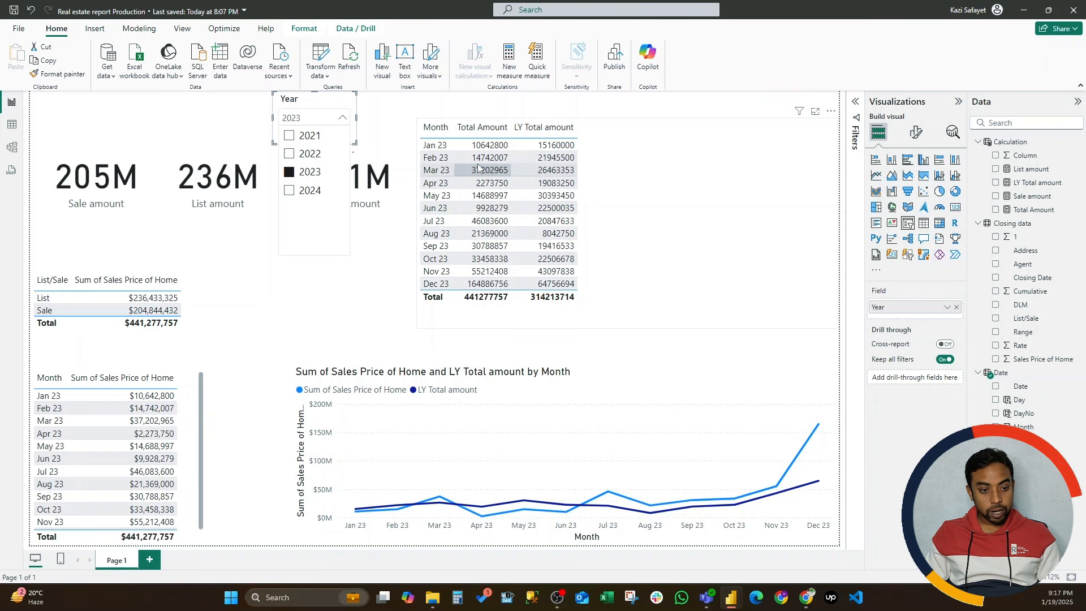
left_click(290, 153)
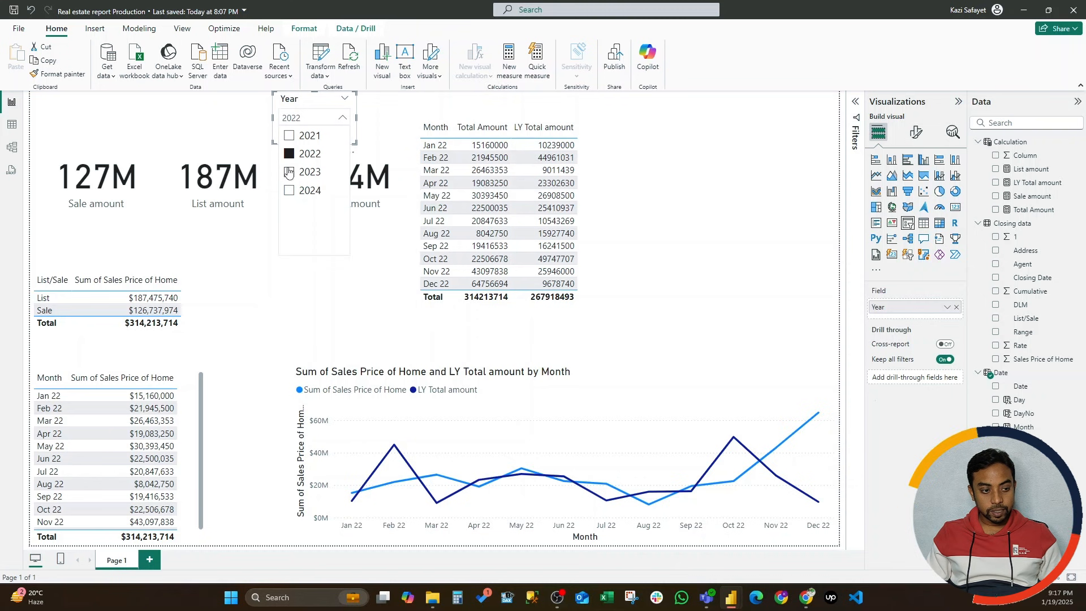
left_click(290, 171)
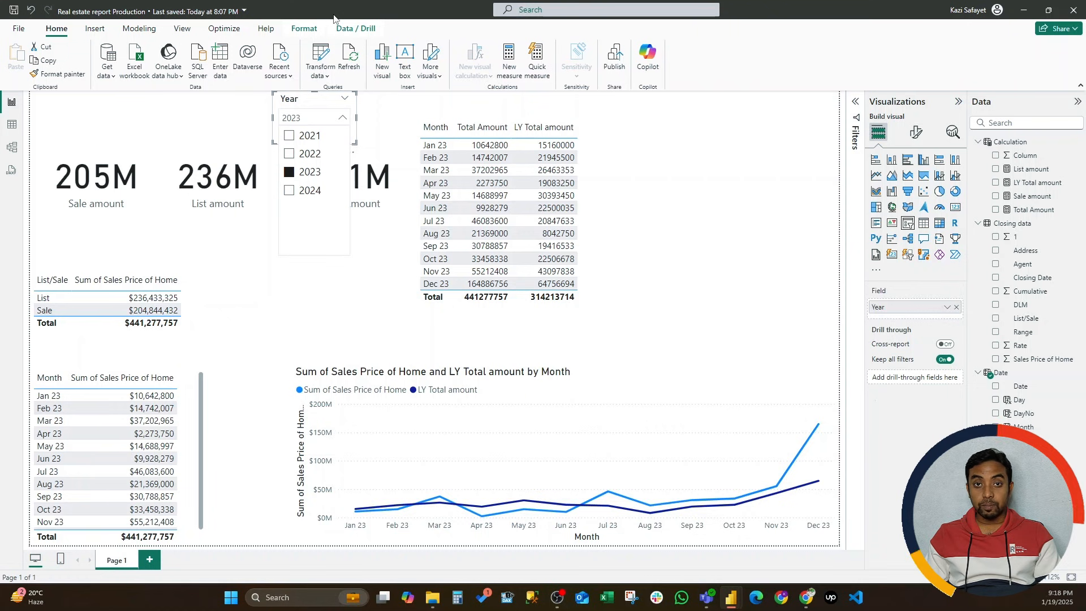
- Delete the table comparing Total Amount and LY Total amount by month
left_click(701, 235)
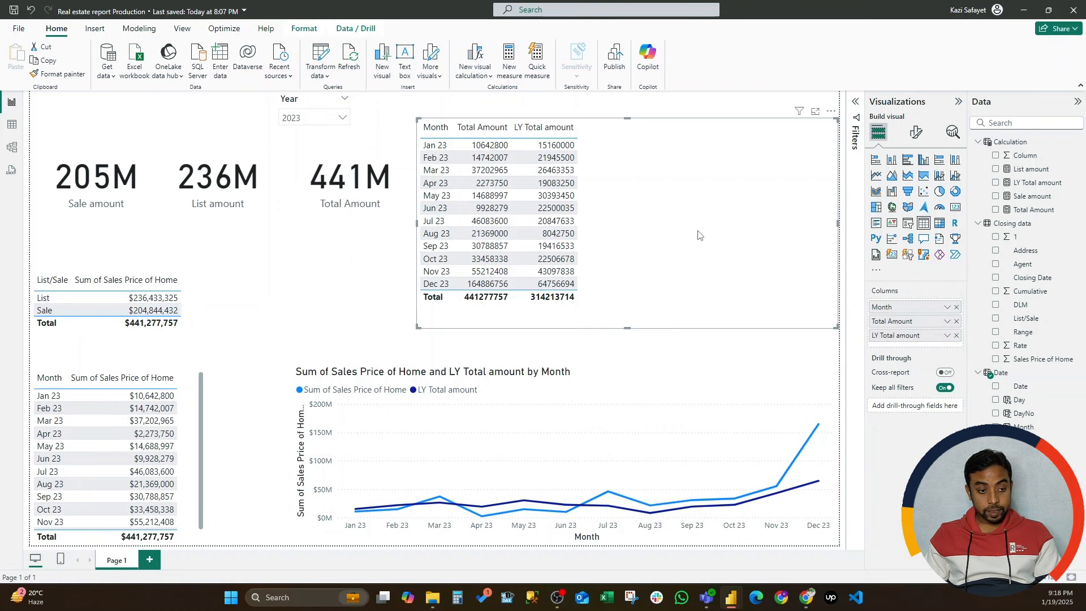
key("Delete")
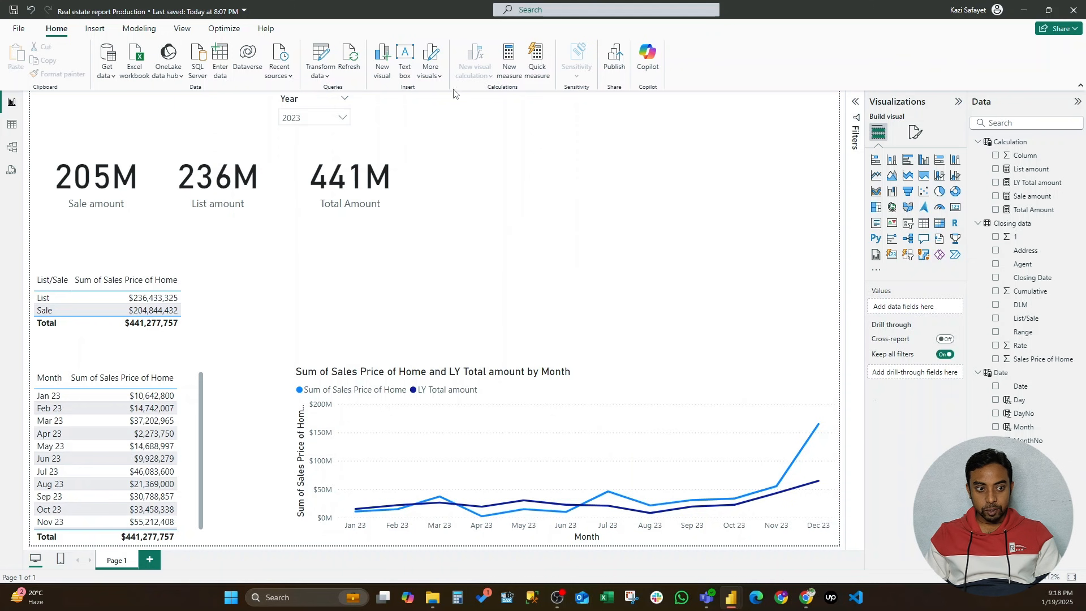
- Switch to the published Real estate dashboard in the browser and examine its Sale Price and List Price donut chart
double_click(431, 12)
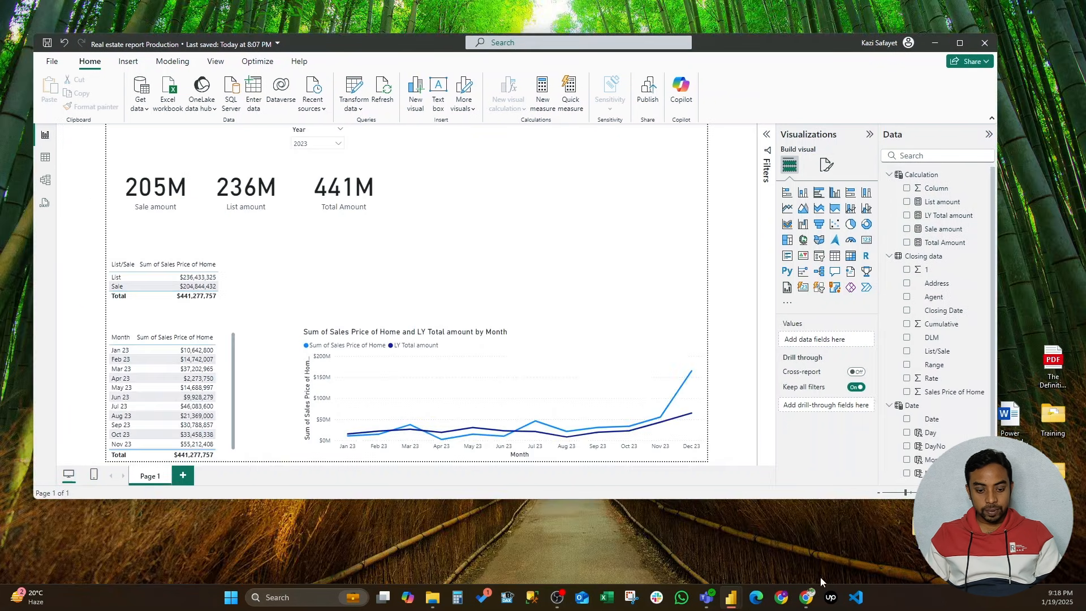
mouse_move(821, 581)
left_click(854, 537)
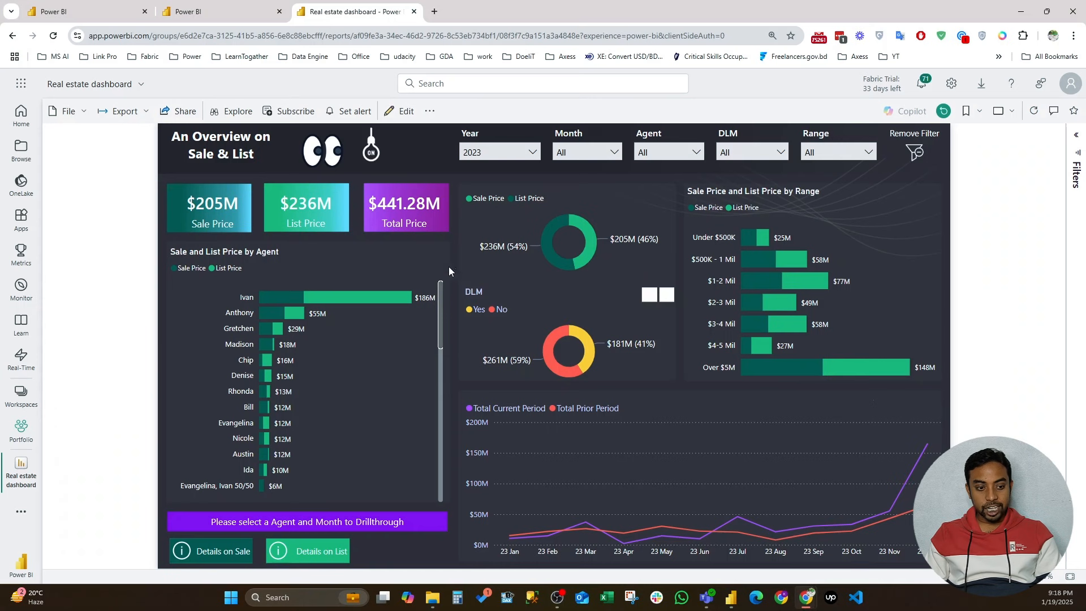
mouse_move(591, 260)
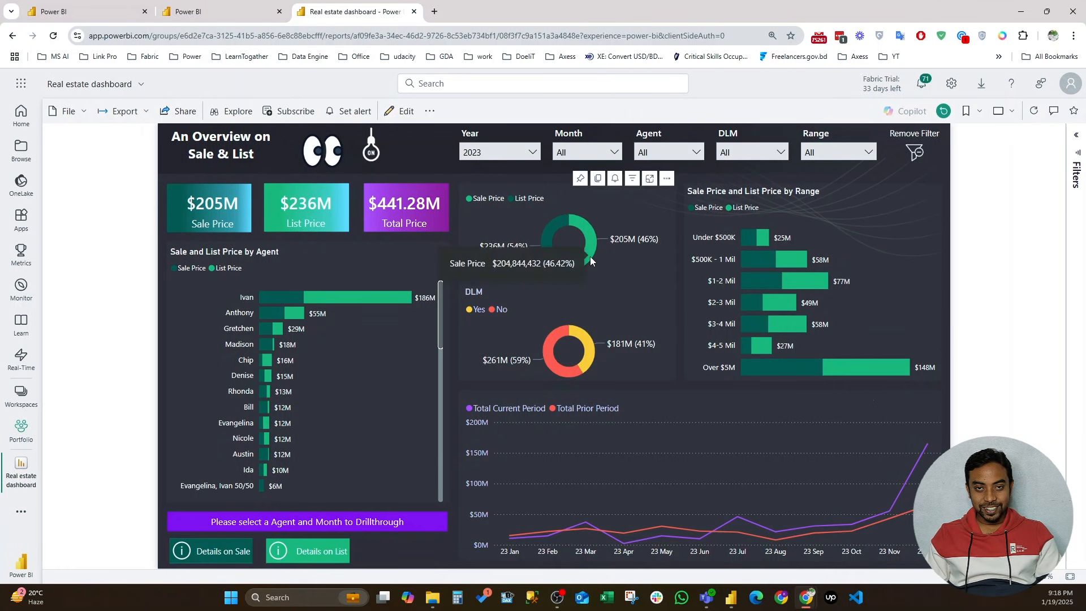